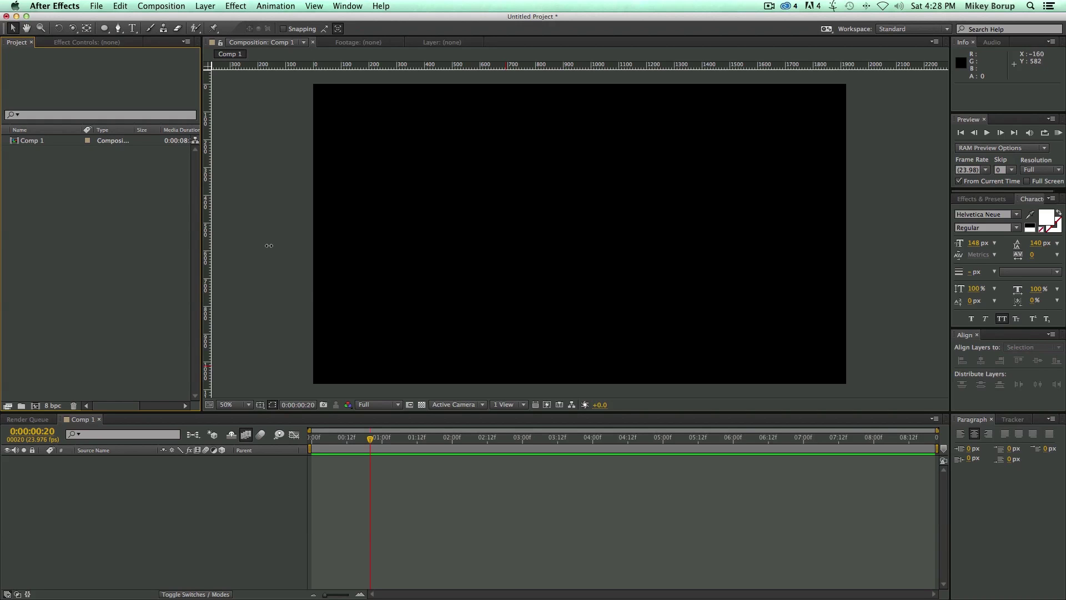
- Select Comp 1 in the Project panel and rename it to 'The 3 P's'
left_click(27, 141)
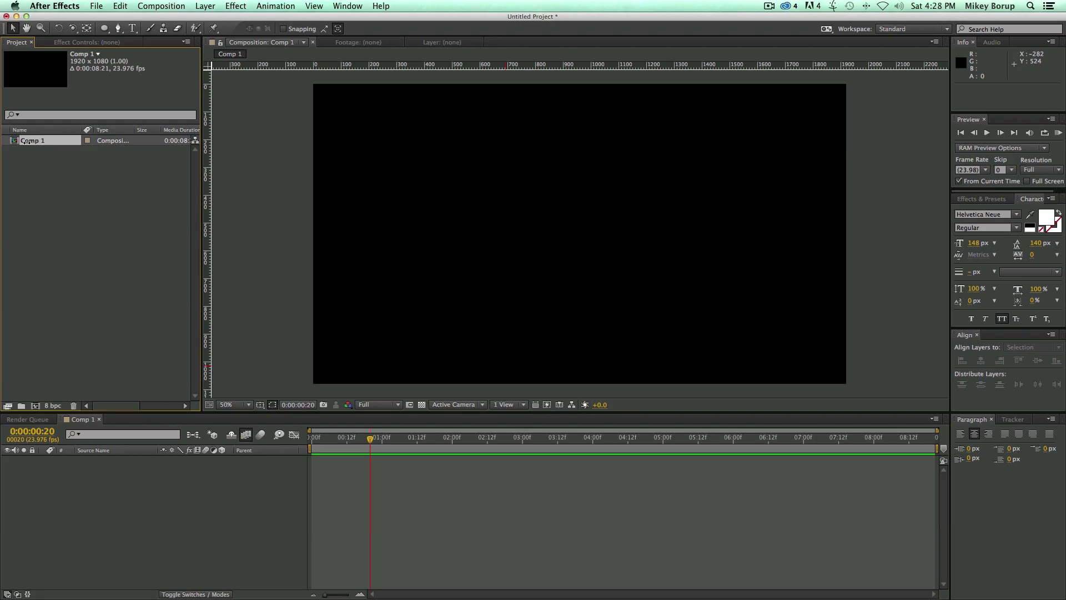
key("Return")
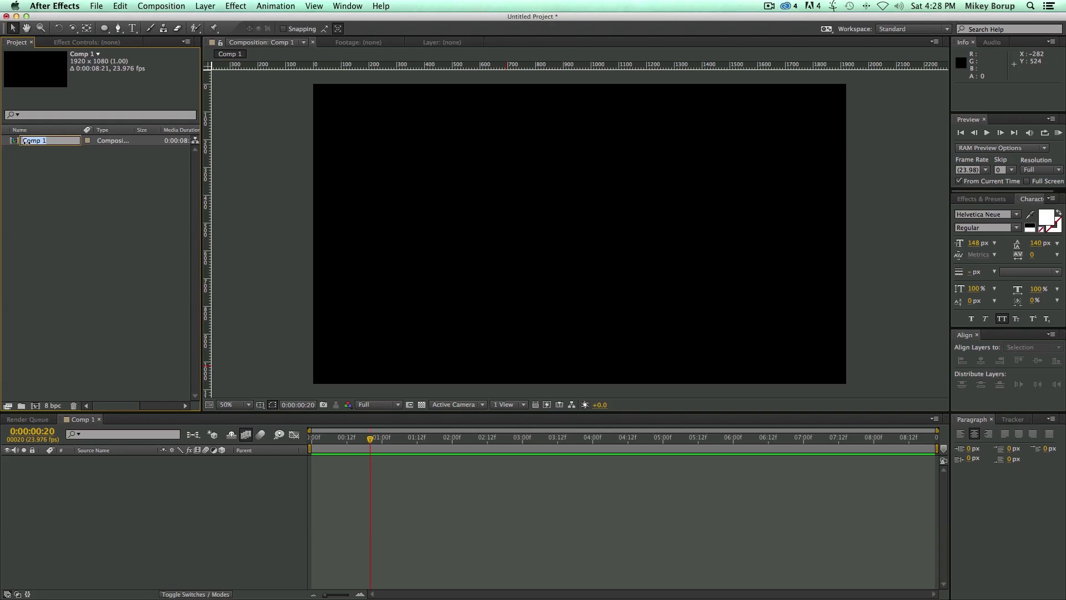
type("The 3 P's")
left_click(58, 195)
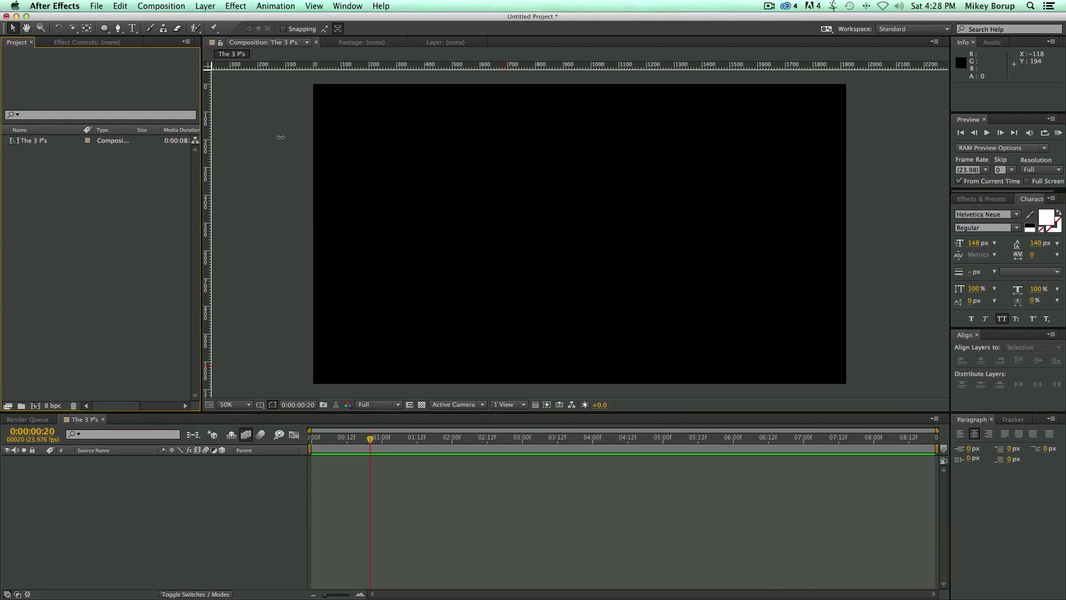
- Add a new white solid layer to the composition
left_click(205, 6)
left_click(460, 174)
left_click(463, 494)
left_click(199, 6)
mouse_move(211, 20)
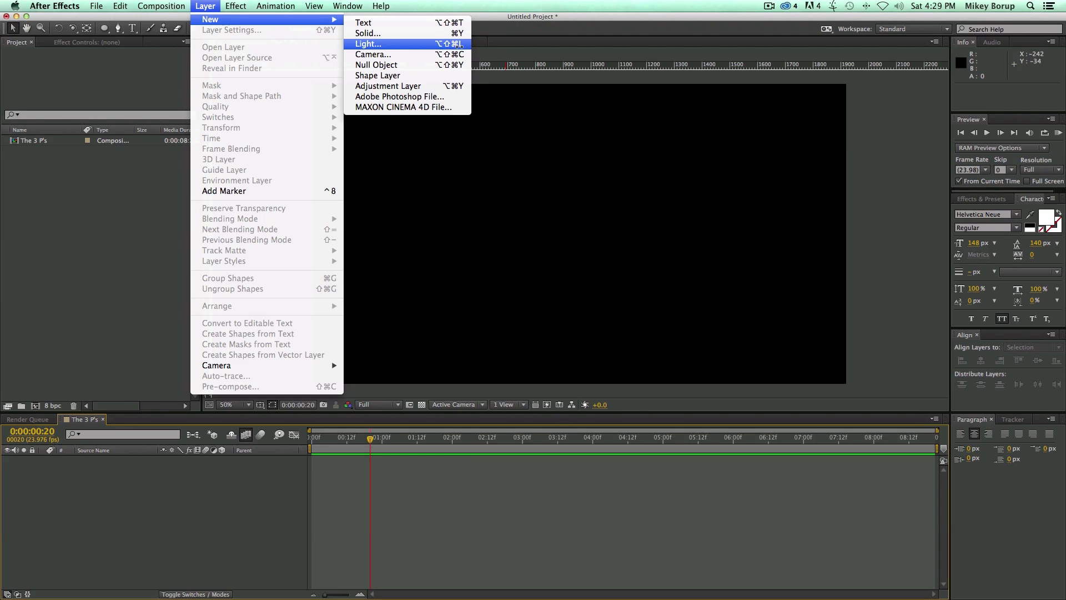
left_click(383, 31)
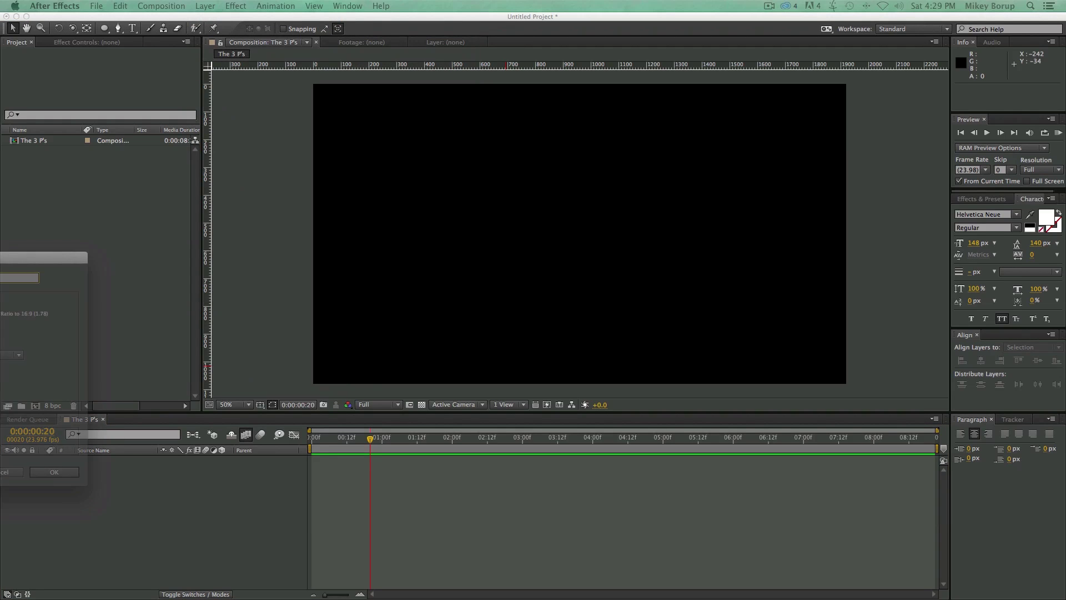
left_click(383, 393)
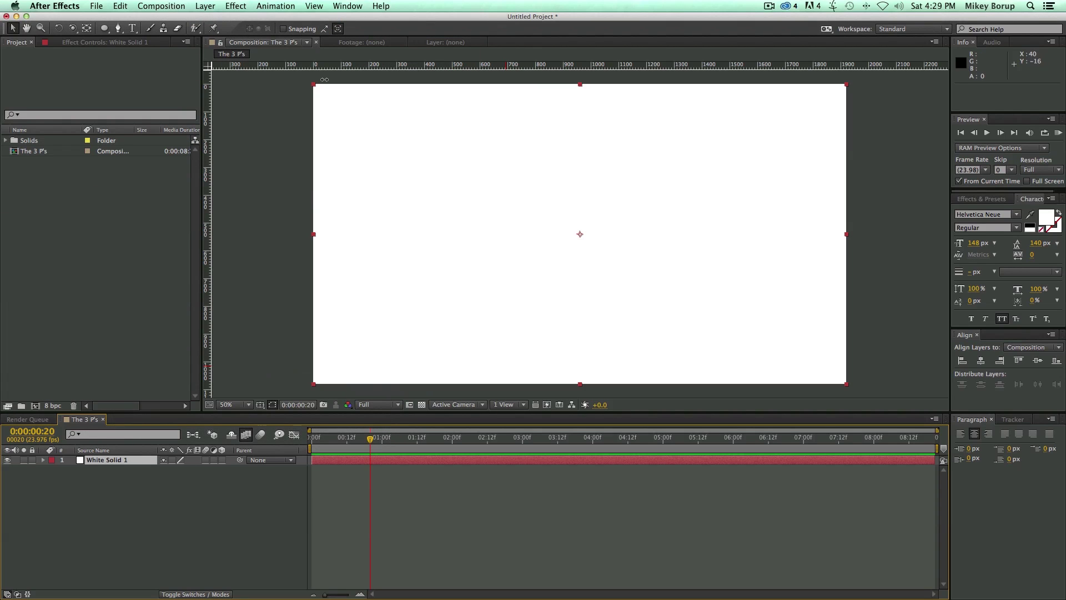
- Apply the Simulation effect CC Particle Systems II to White Solid 1
left_click(236, 6)
mouse_move(318, 229)
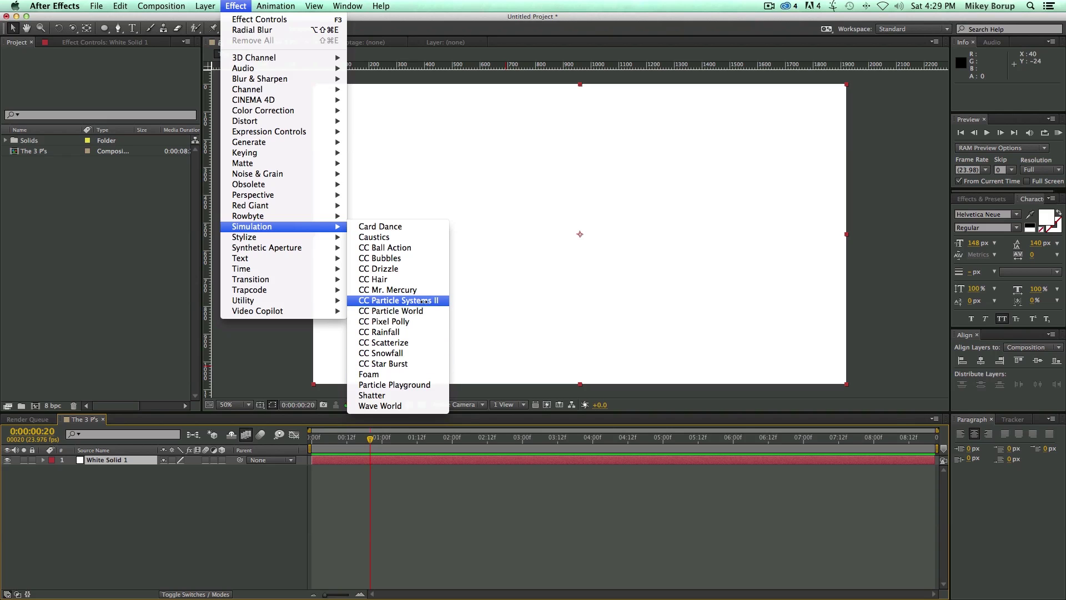
left_click(404, 301)
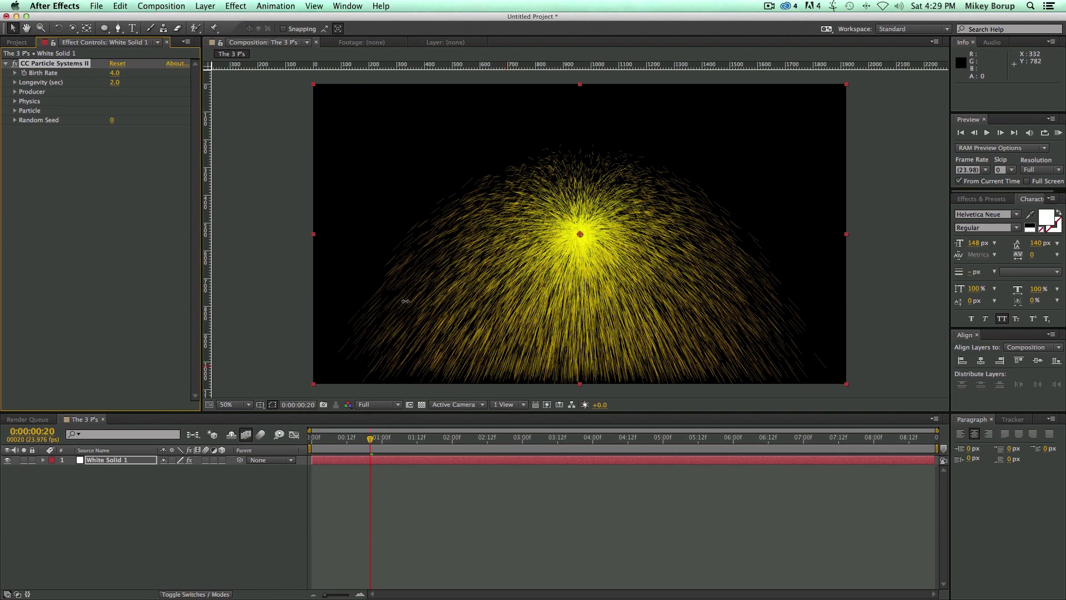
- Preview the particles and drag the emitter up and to the left
key("space")
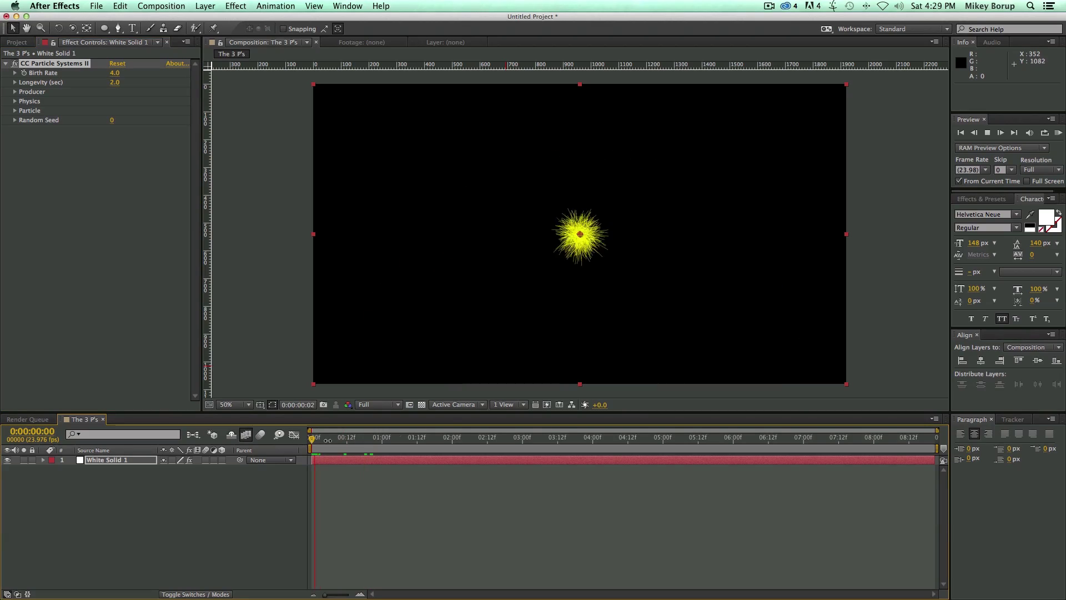
key("space")
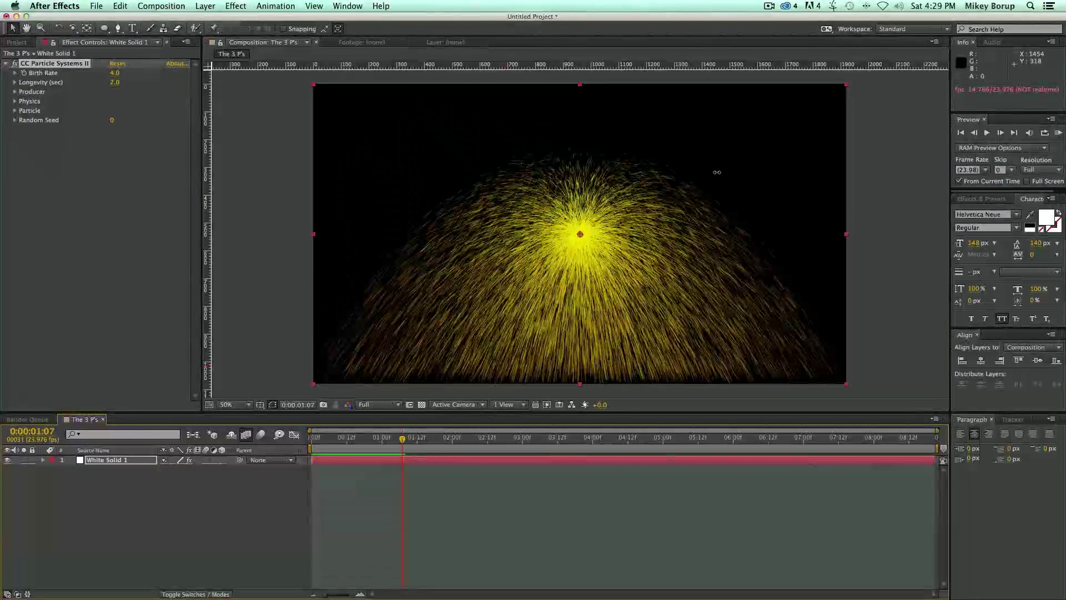
left_click_drag(714, 173, 560, 225)
key("space")
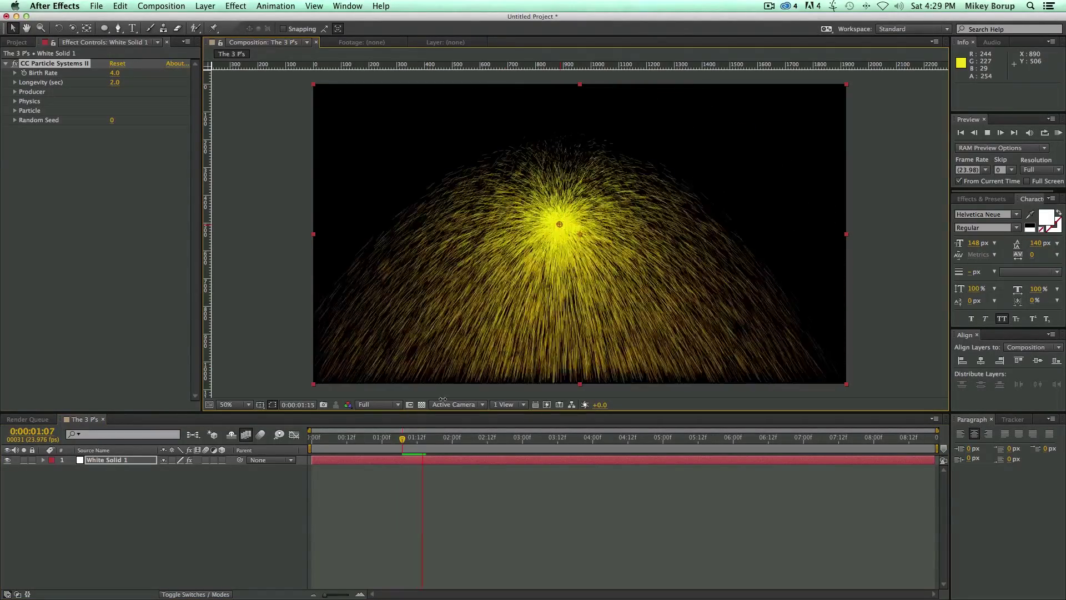
key("space")
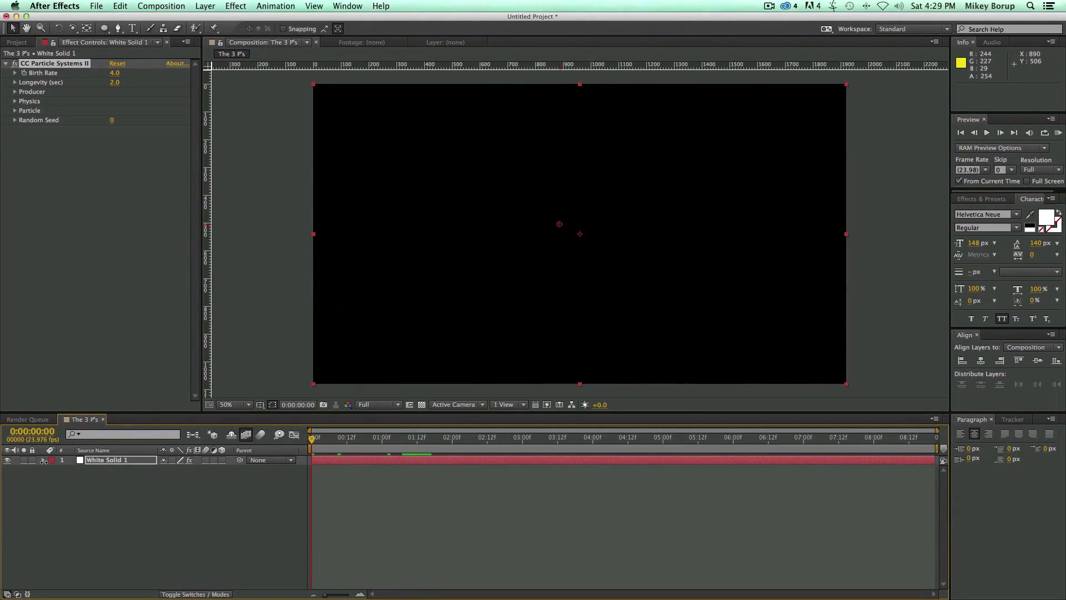
- Expand White Solid 1 to reveal the CC Particle Systems II Producer settings
left_click(44, 460)
left_click(53, 469)
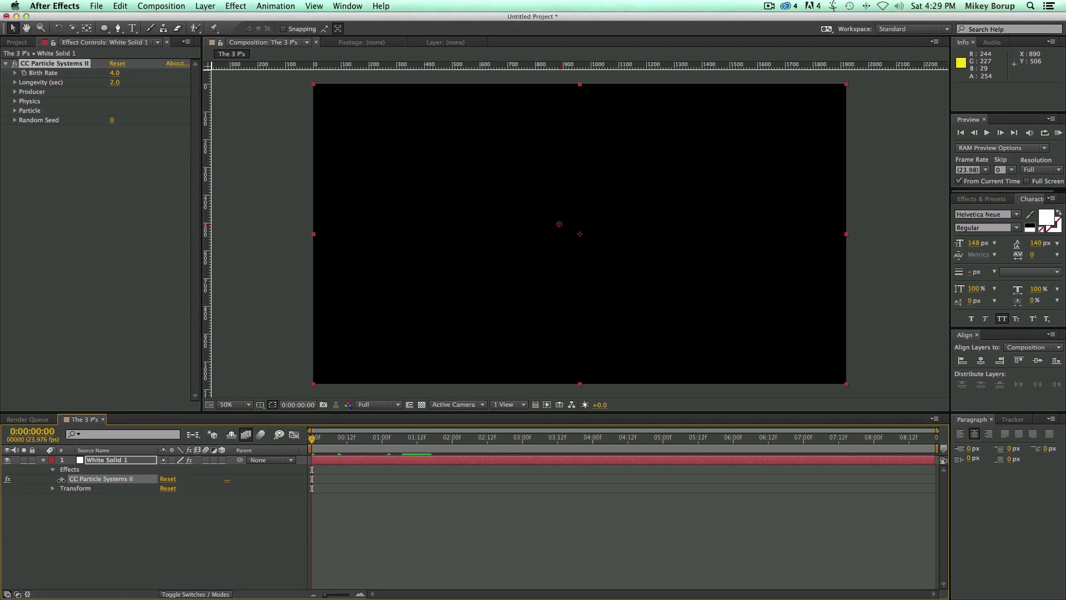
left_click(63, 479)
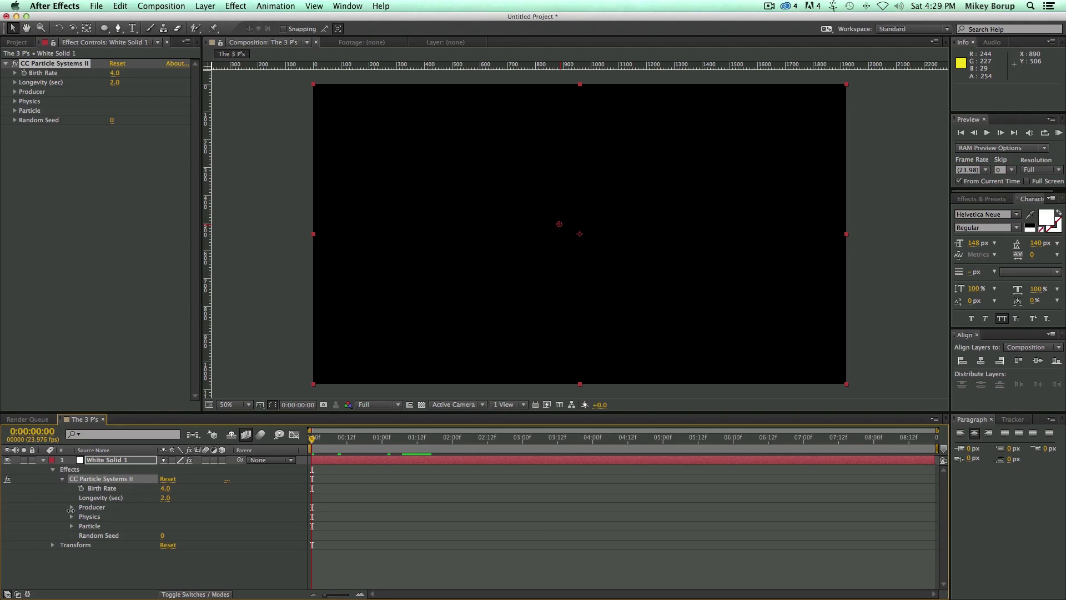
left_click(71, 507)
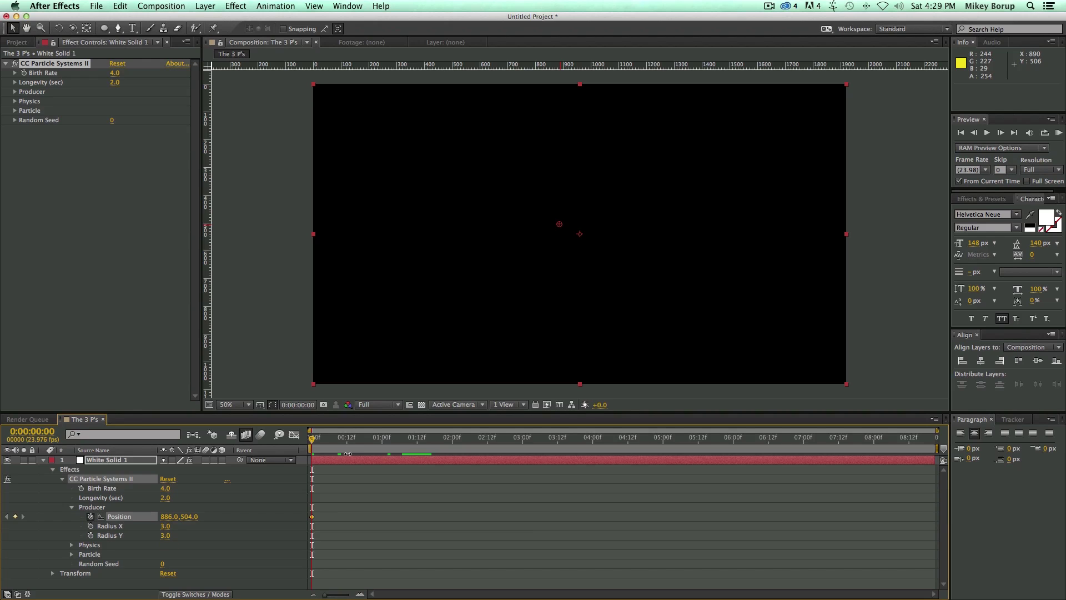
- Keyframe the emitter Position sweeping far left and back right, then preview
key("space")
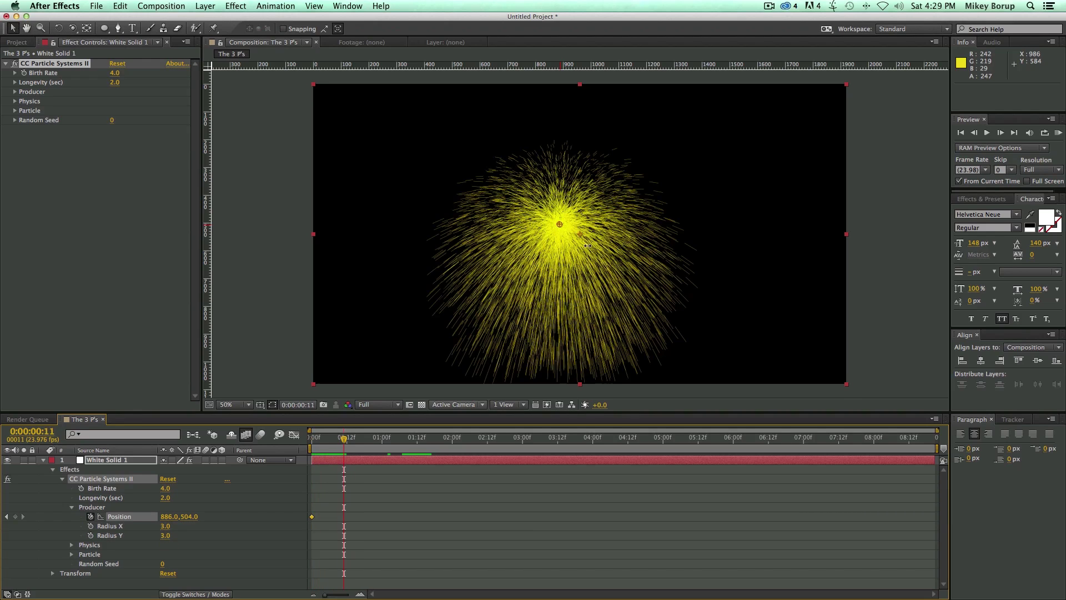
left_click_drag(559, 224, 798, 213)
key("space")
key("space")
key("Page_Down")
key("Page_Down")
key("Page_Down")
key("Page_Down")
key("Page_Down")
key("Page_Down")
key("Page_Down")
key("Page_Down")
key("Page_Down")
key("Page_Down")
key("Page_Down")
key("Page_Down")
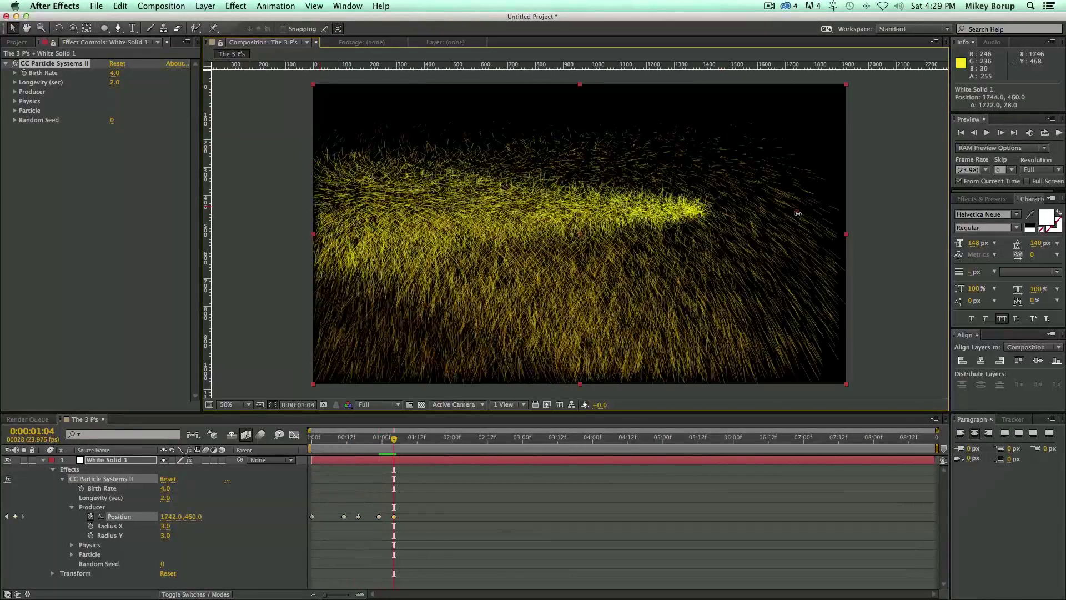
key("space")
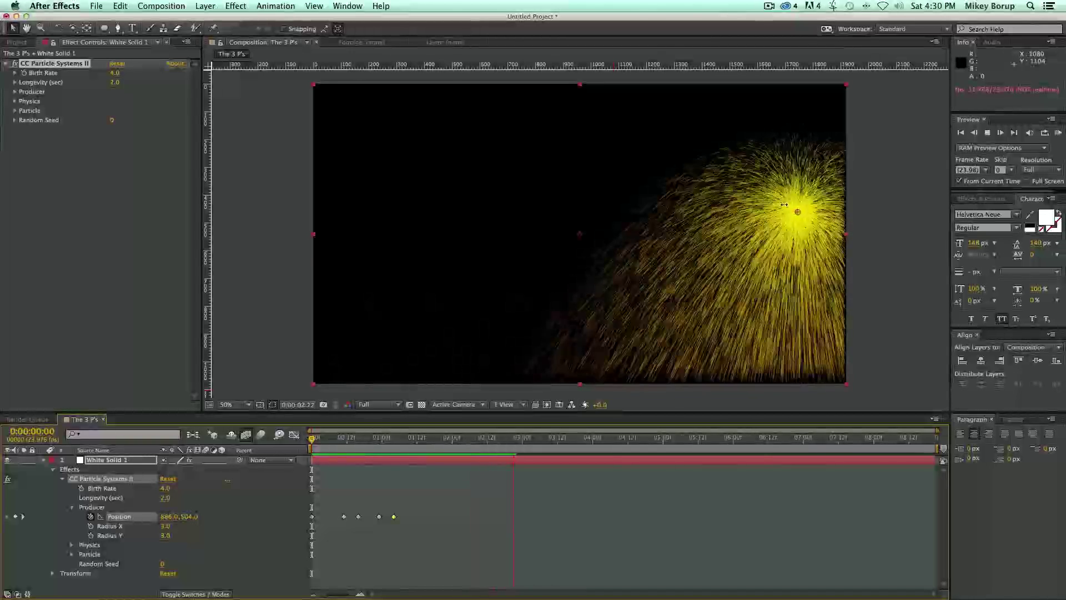
key("space")
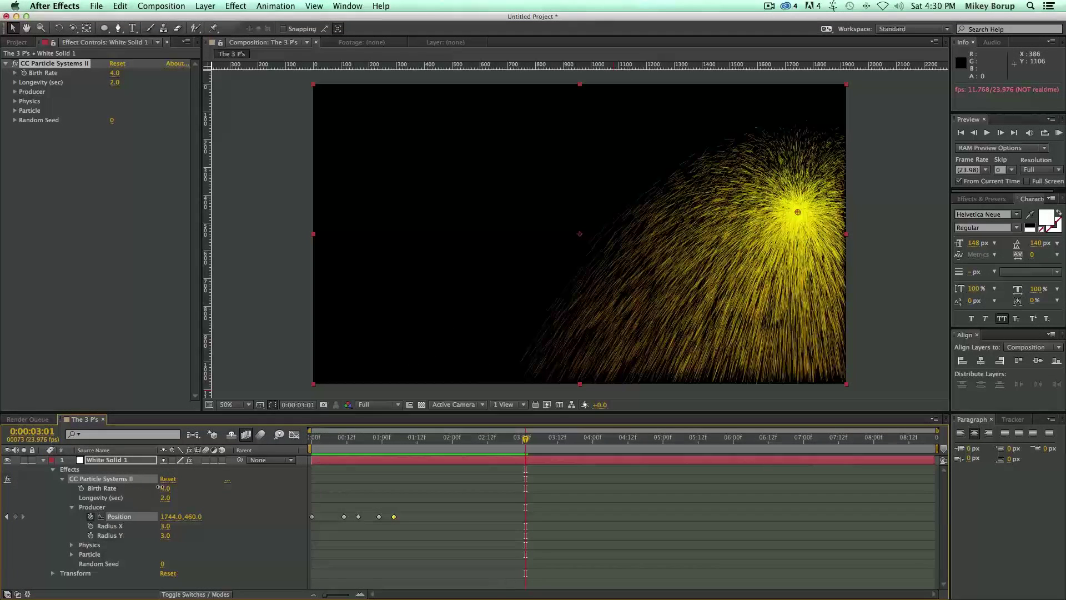
- Reset the particle effect and remove the Position keyframes so the emitter stays centred
left_click(116, 64)
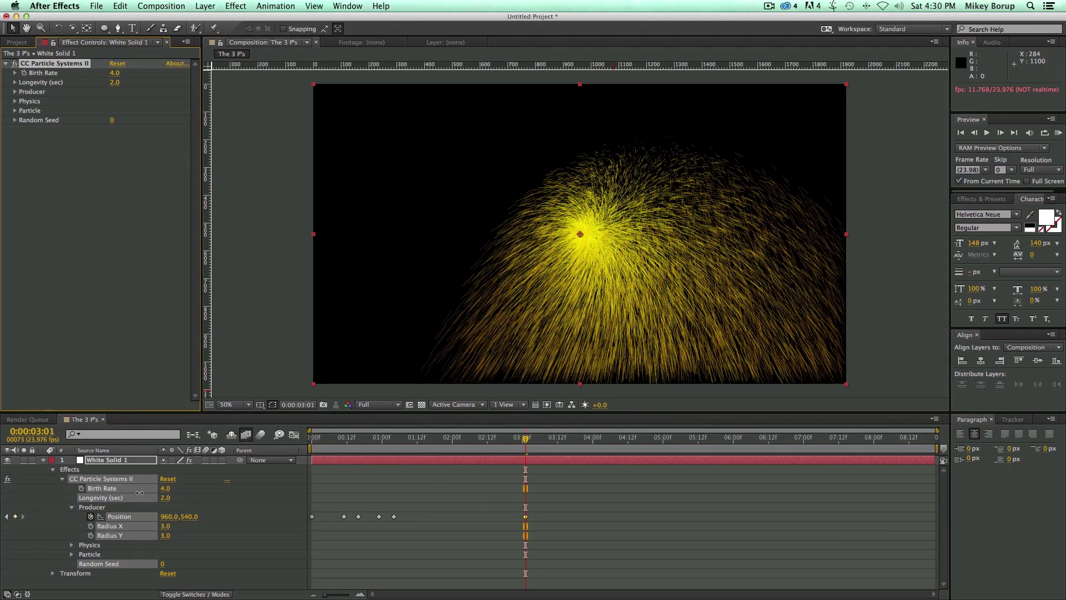
left_click(92, 517)
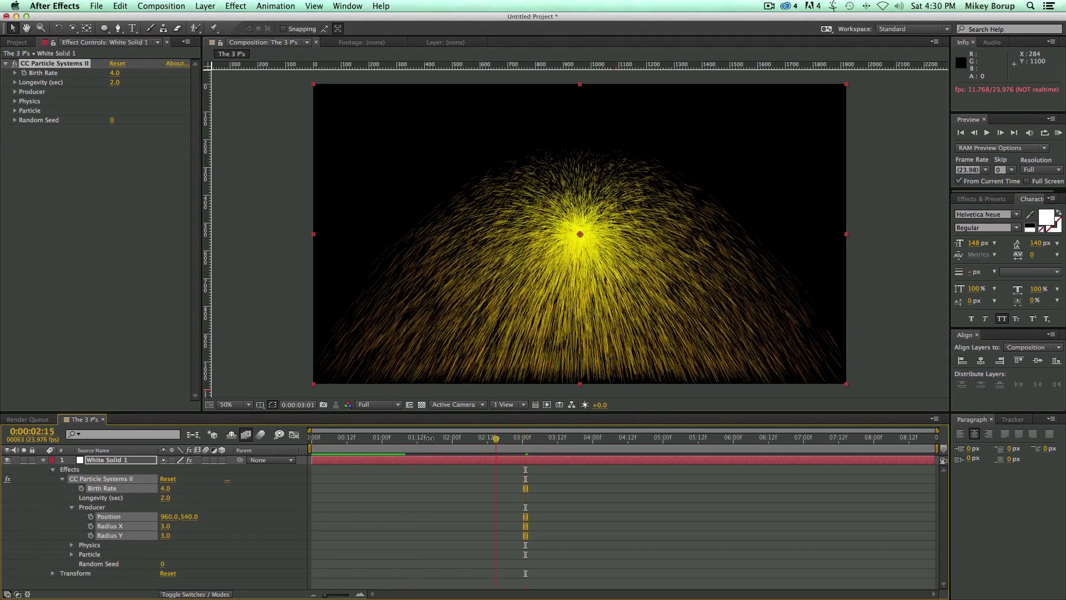
key("Home")
key("space")
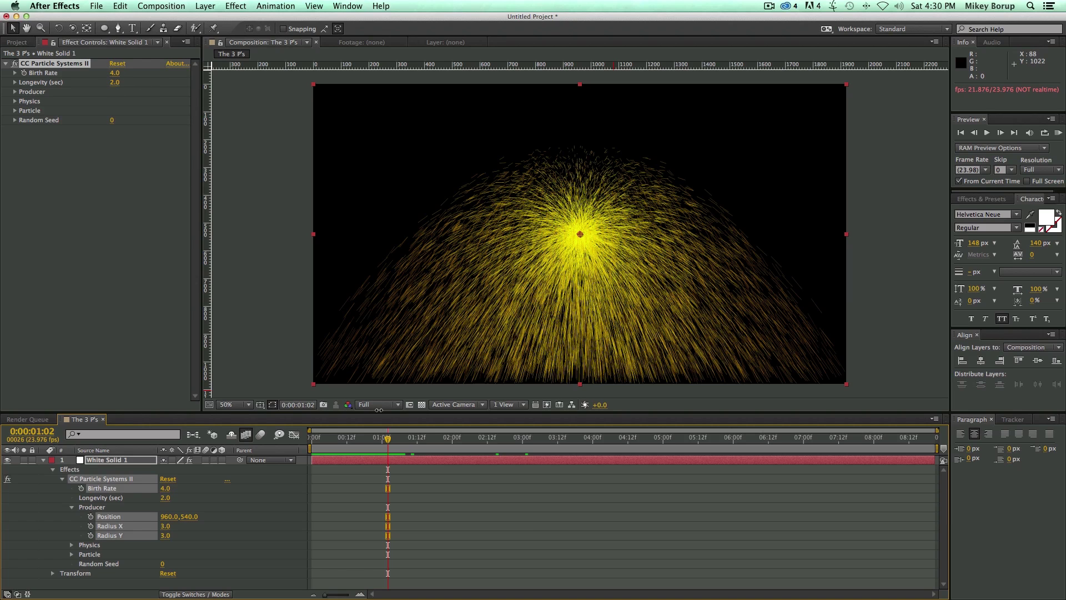
key("Home")
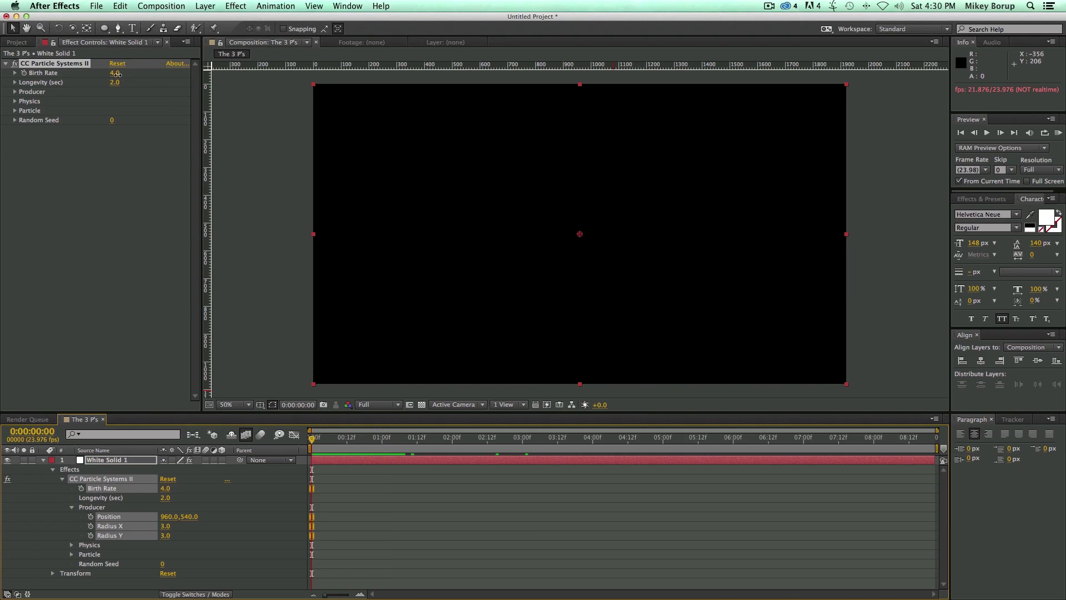
- Scrub Birth Rate to 26.8, then set it to 0.2 and preview from frame 0
left_click_drag(115, 73, 258, 89)
key("space")
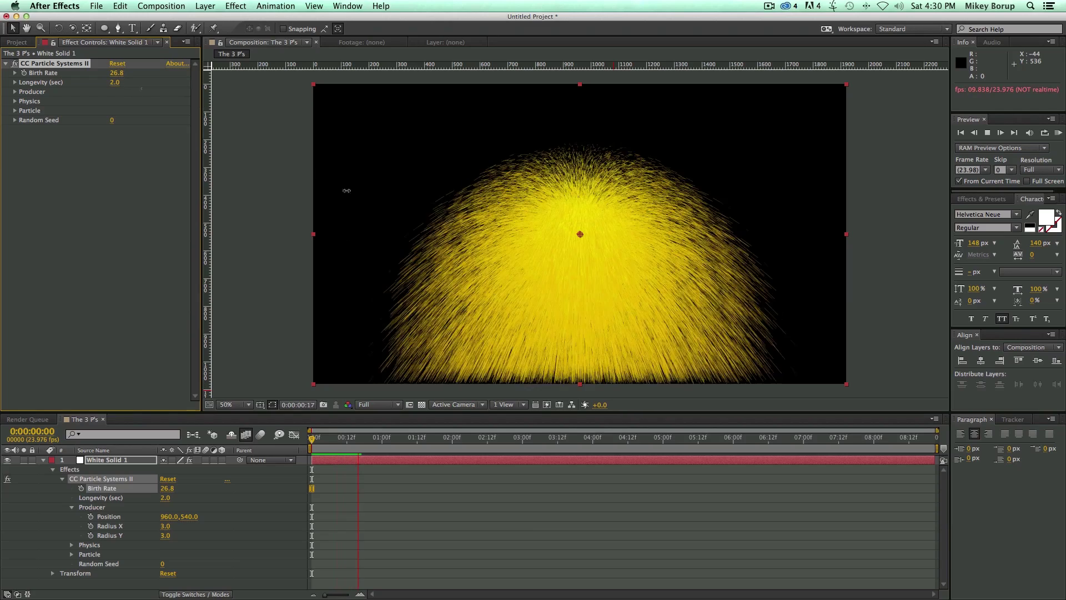
key("space")
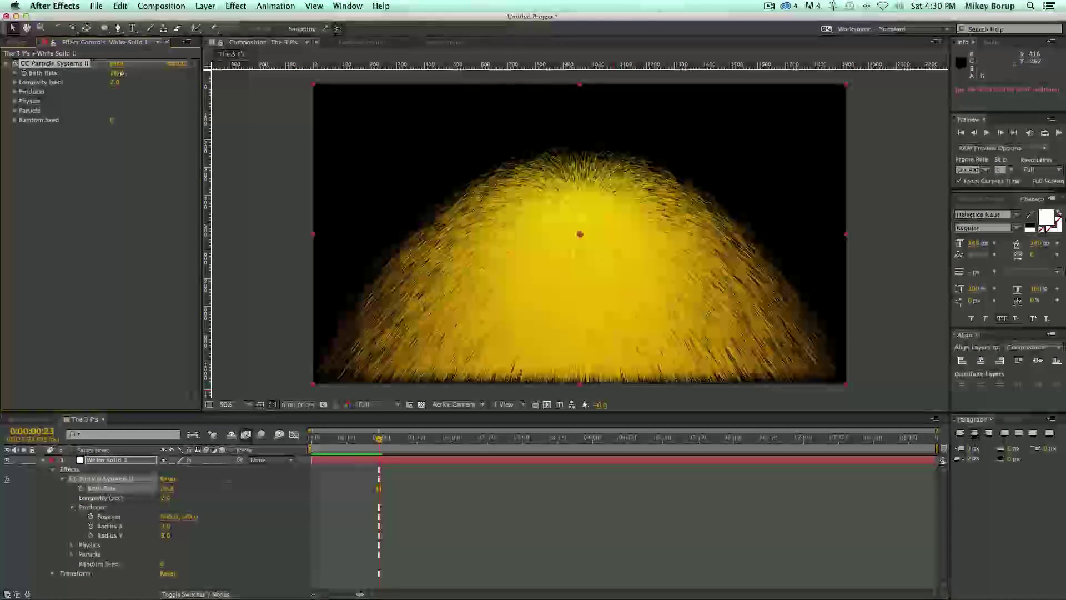
left_click(115, 73)
type("0.2")
key("Return")
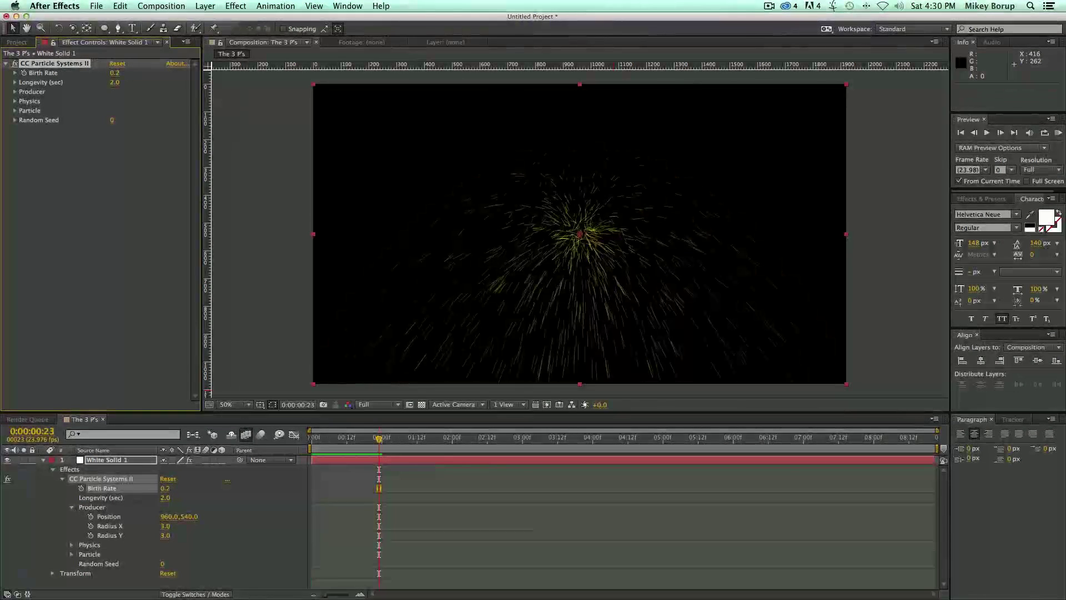
key("space")
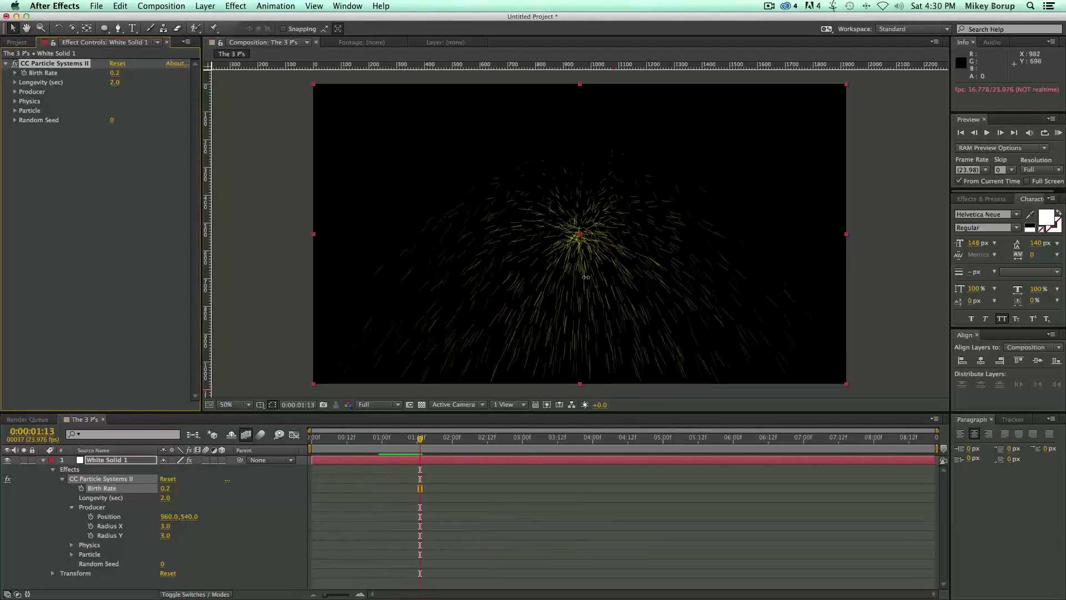
key("space")
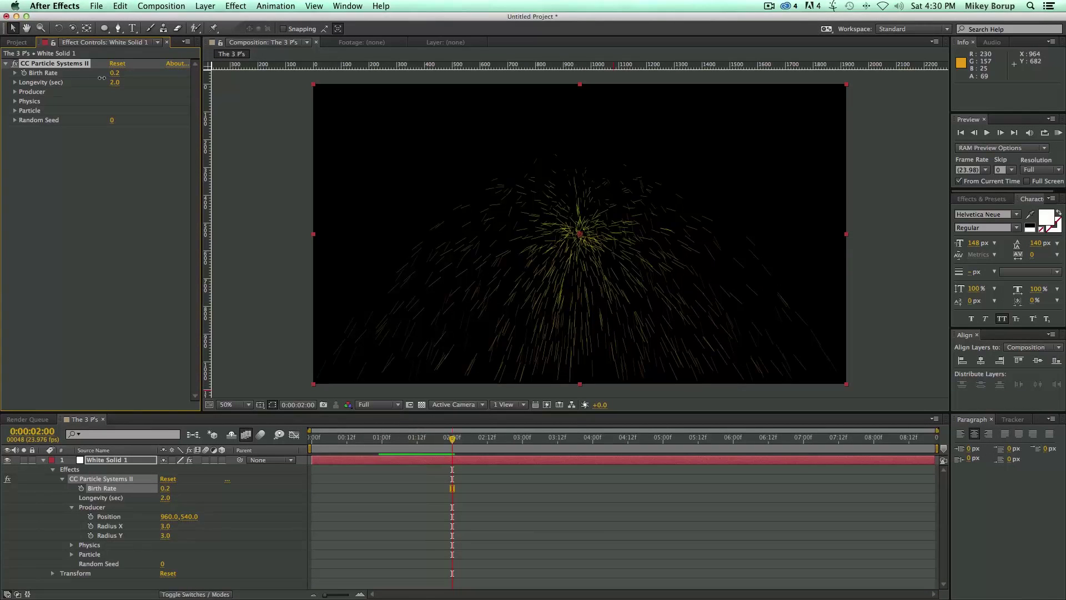
left_click_drag(402, 438, 281, 437)
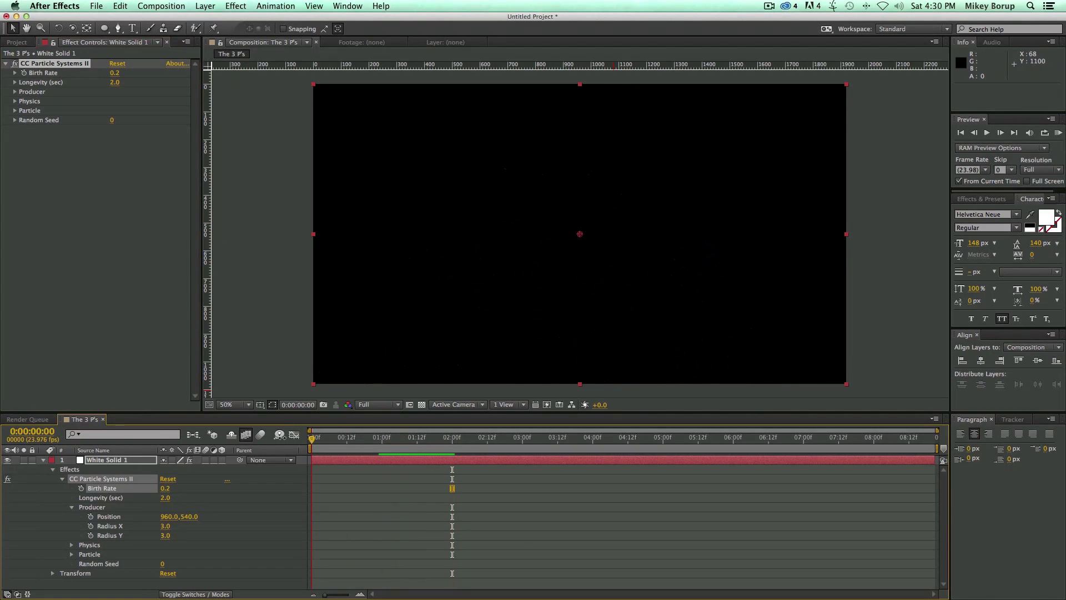
key("space")
key("space")
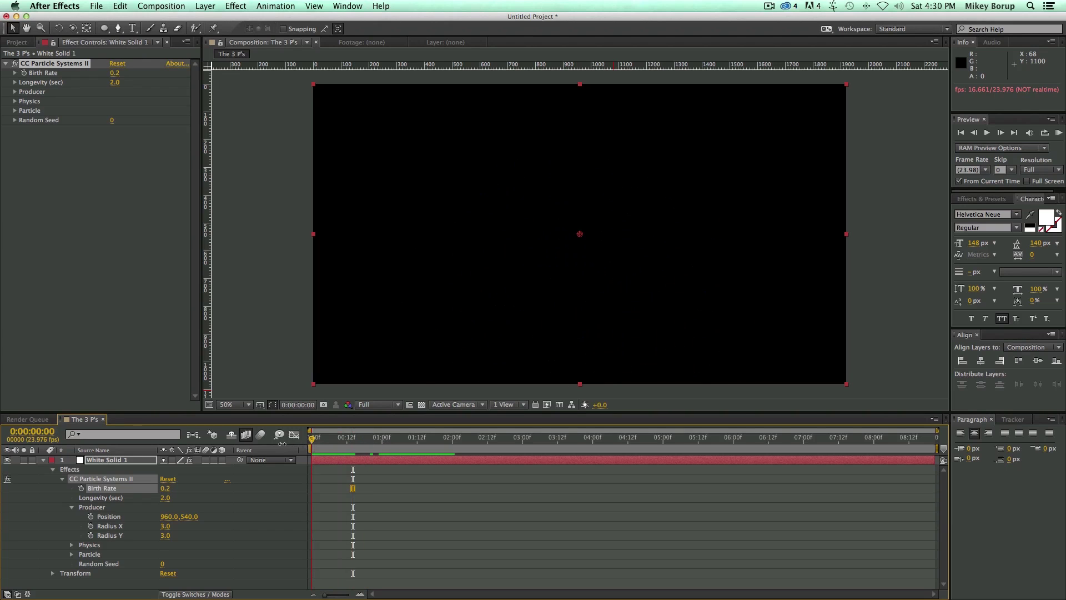
- Keyframe Birth Rate at 100 on frame 0 and 0 on the next frame
left_click(117, 73)
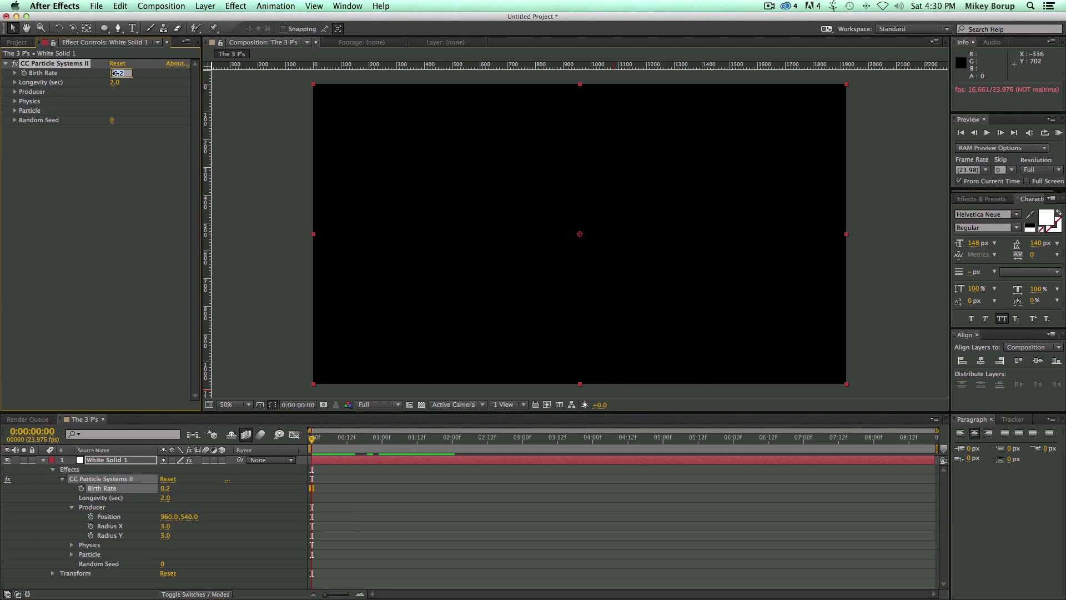
type("100")
left_click(24, 73)
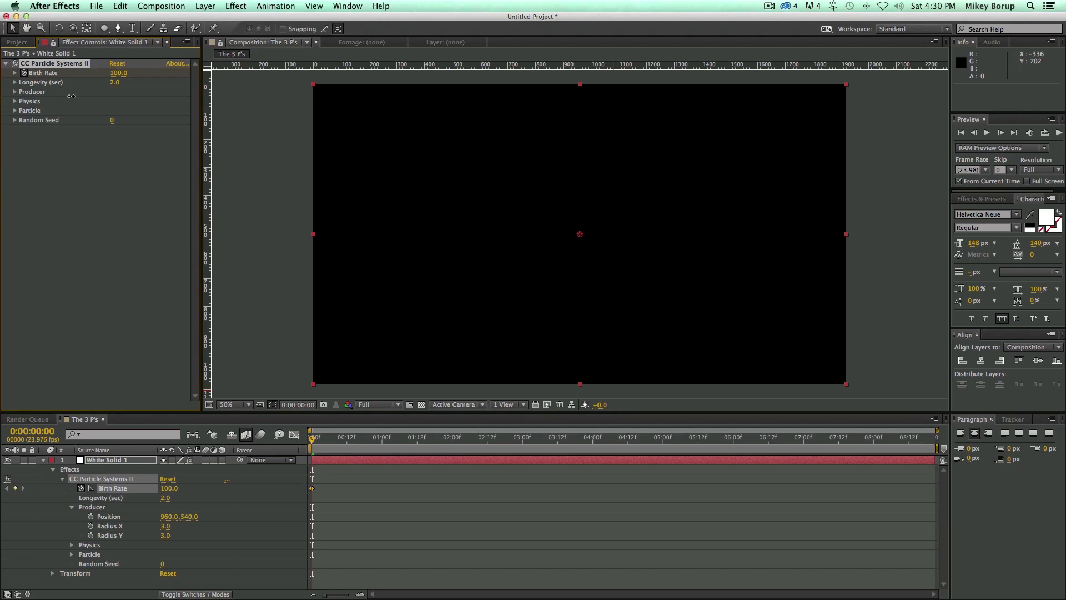
key("Page_Down")
left_click(117, 72)
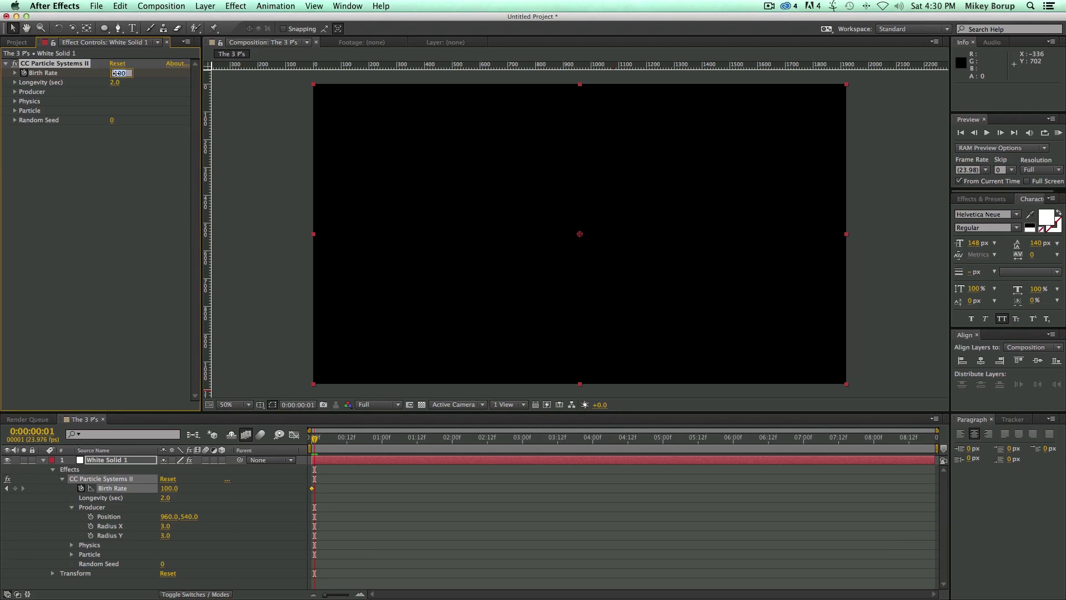
type("0")
key("Return")
- Move the second Birth Rate keyframe to frame 2 and preview the single burst
left_click(396, 520)
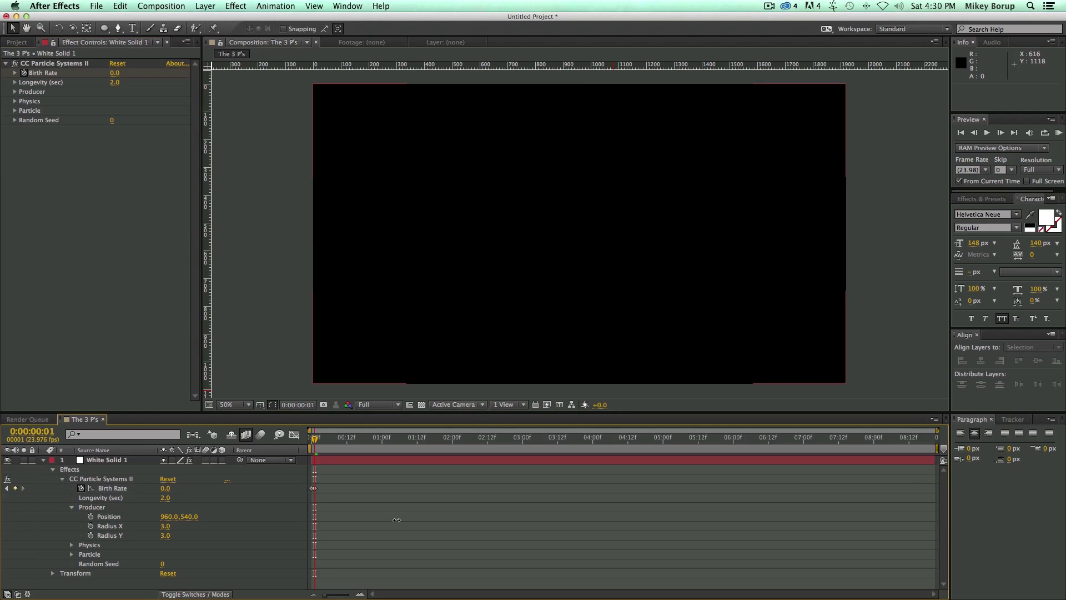
key("Page_Up")
left_click_drag(314, 488, 318, 488)
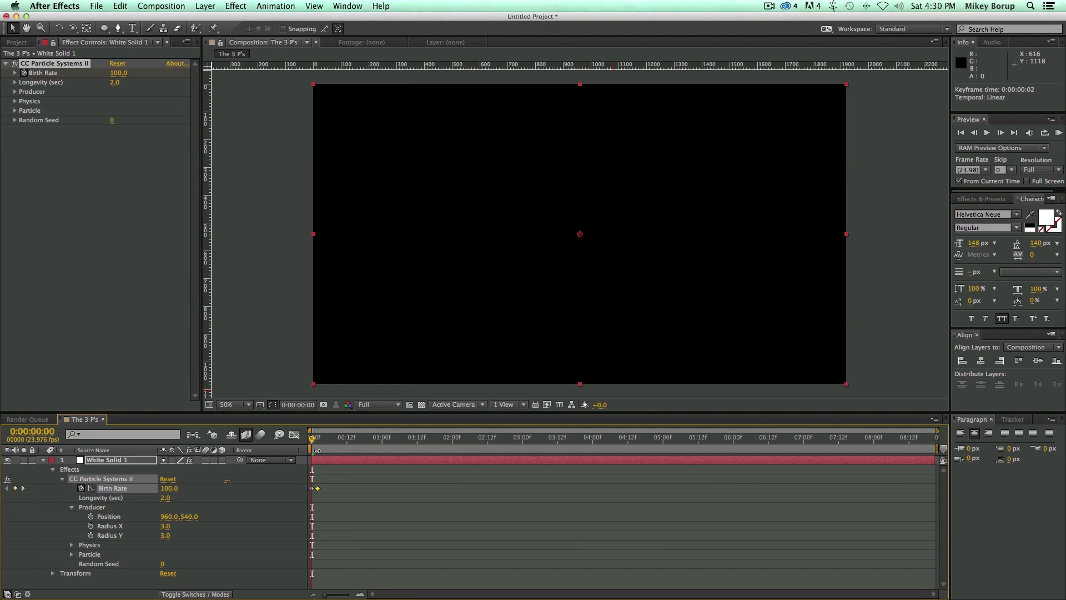
key("space")
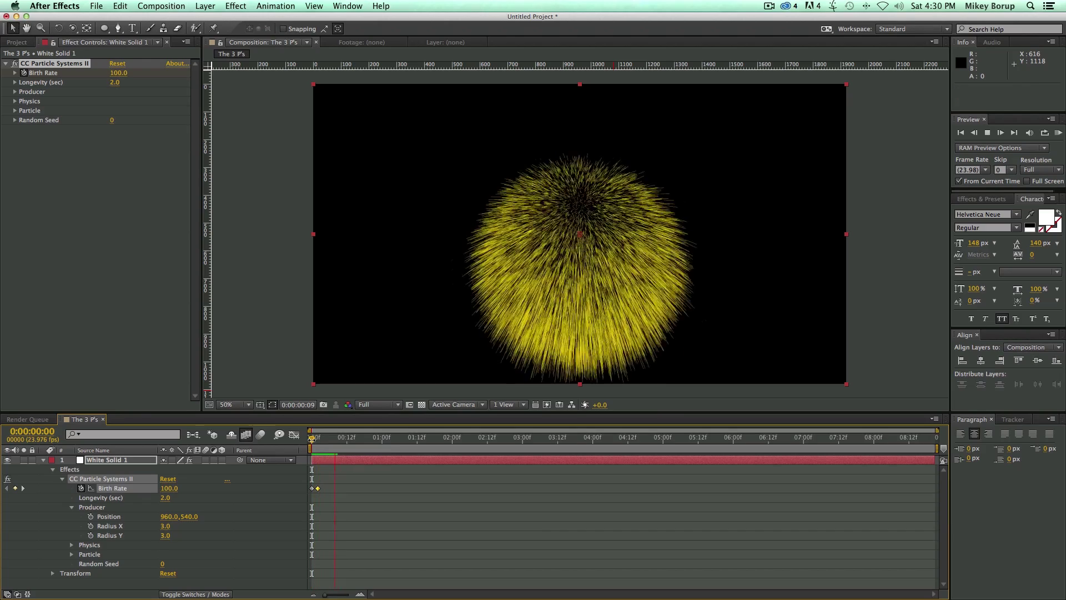
key("space")
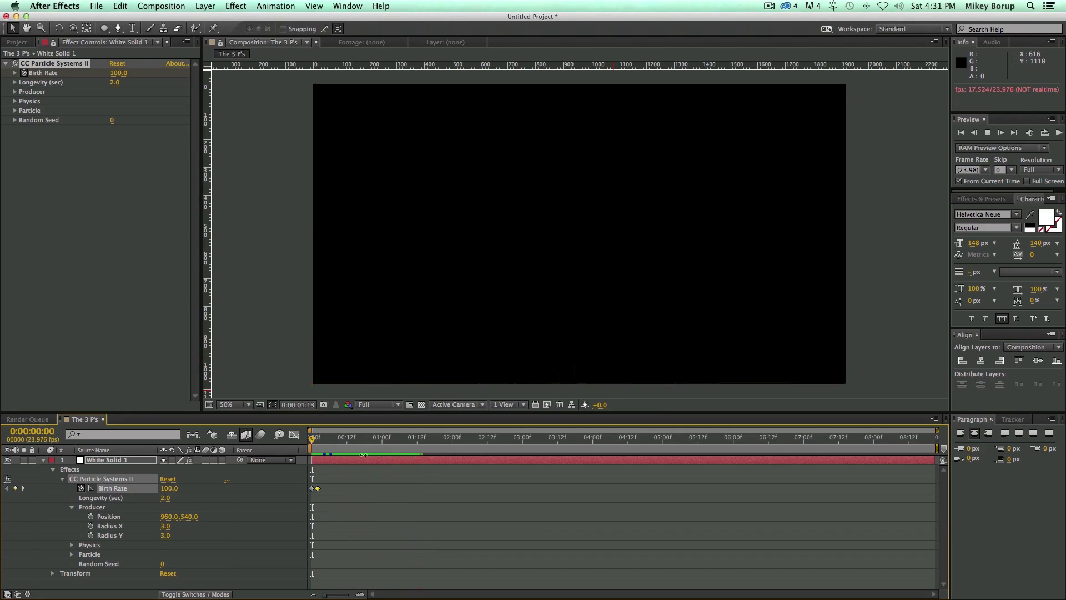
key("Home")
key("space")
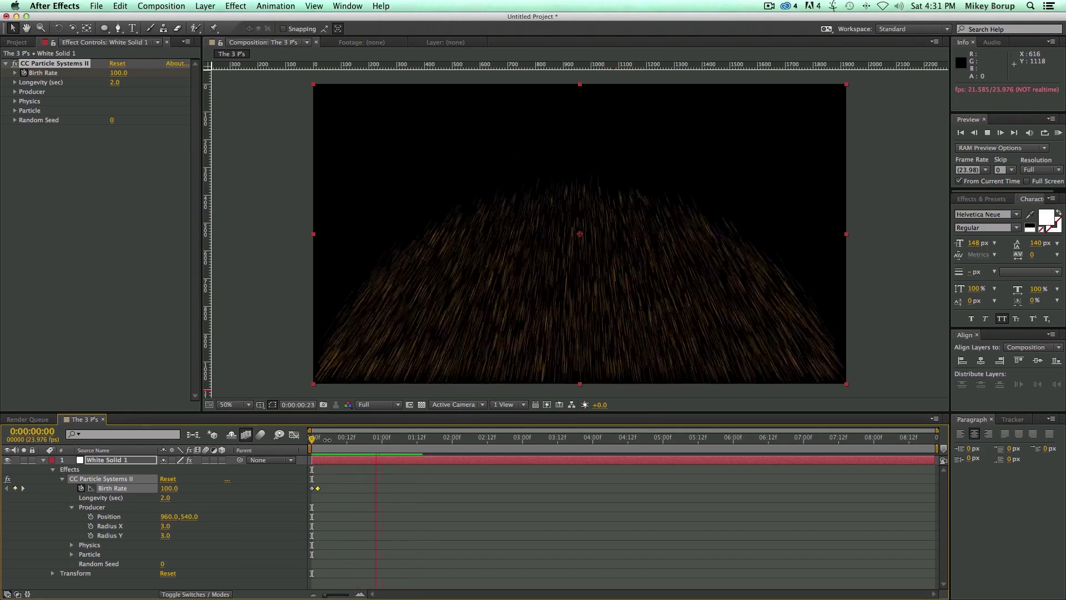
key("space")
left_click_drag(295, 446, 332, 456)
left_click(332, 456)
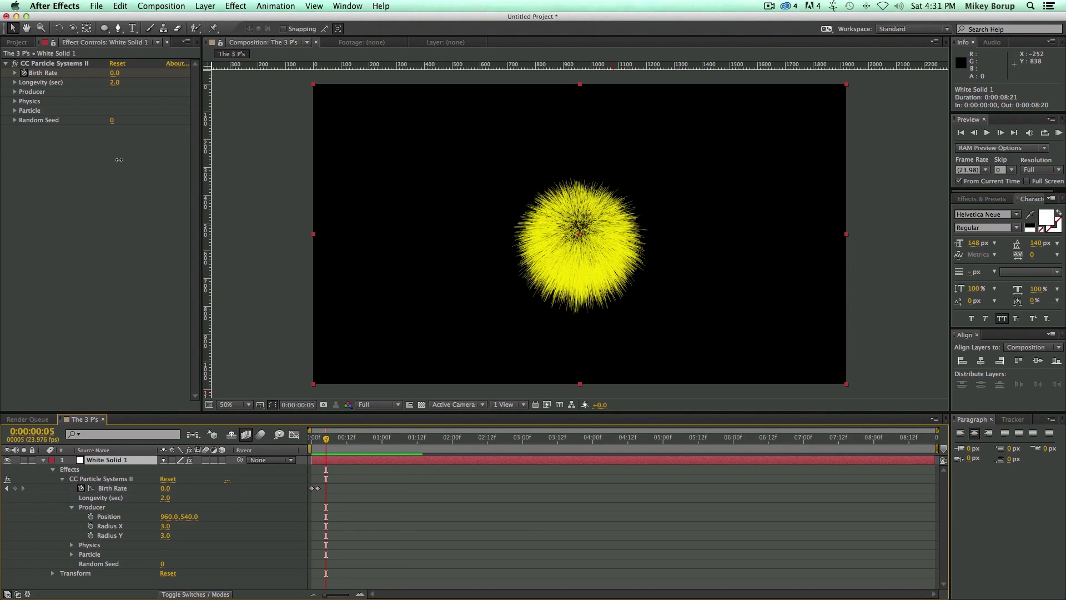
- Set particle Longevity to 0.5 seconds and preview the result
left_click(115, 82)
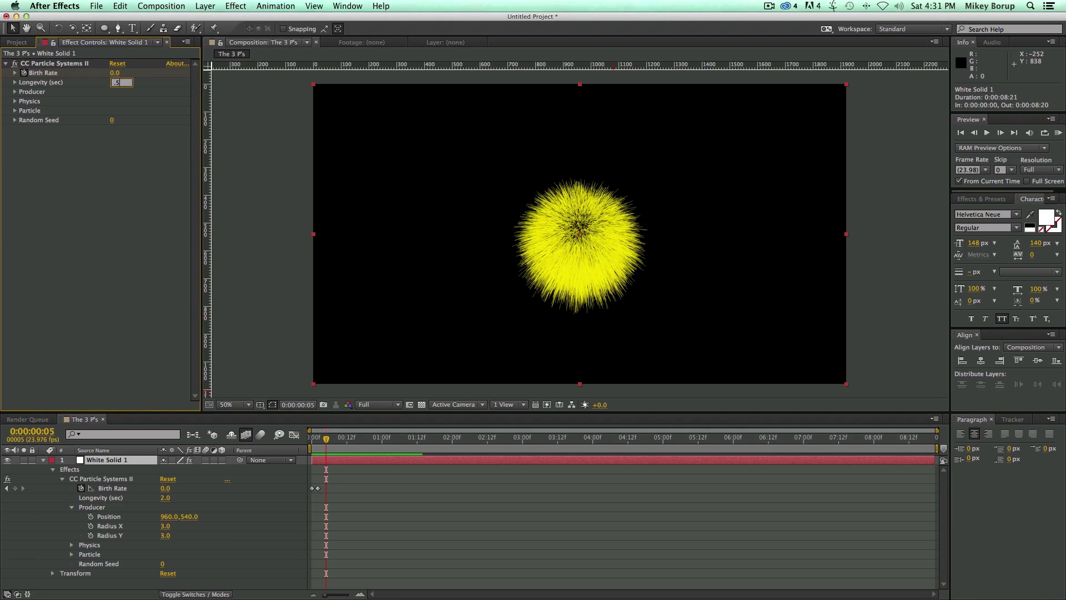
type(".5")
key("Return")
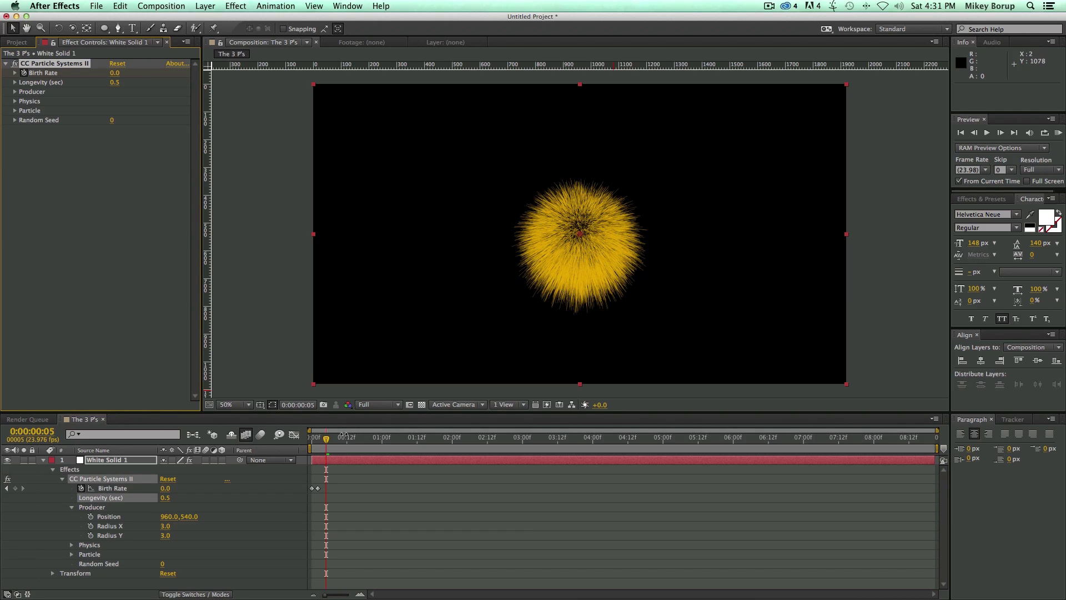
left_click(322, 438)
key("space")
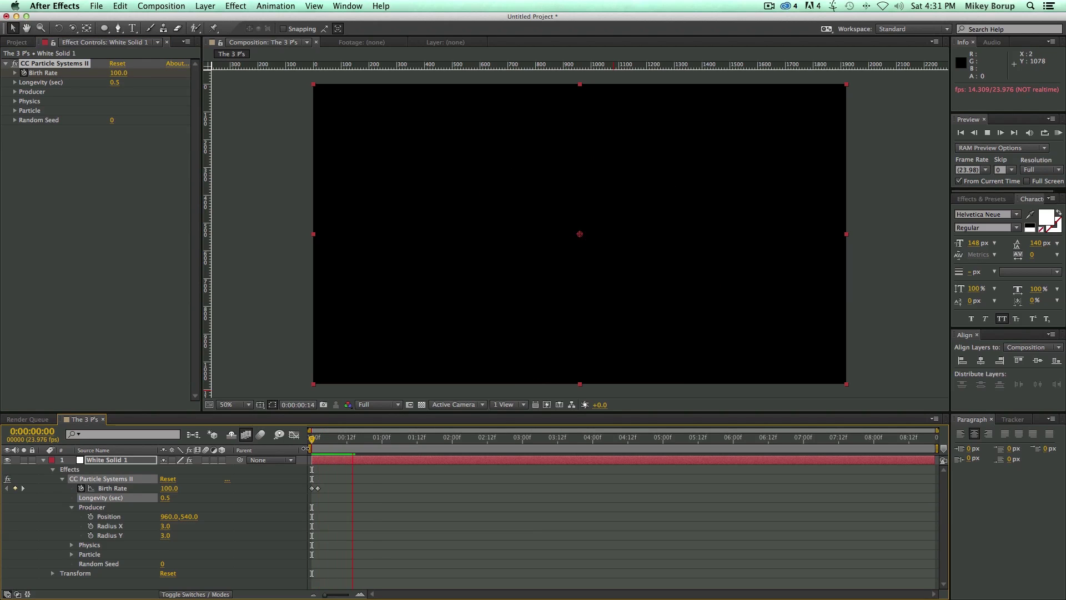
- Try Longevity values of 0.1 and 0.2 seconds, previewing each
left_click(115, 83)
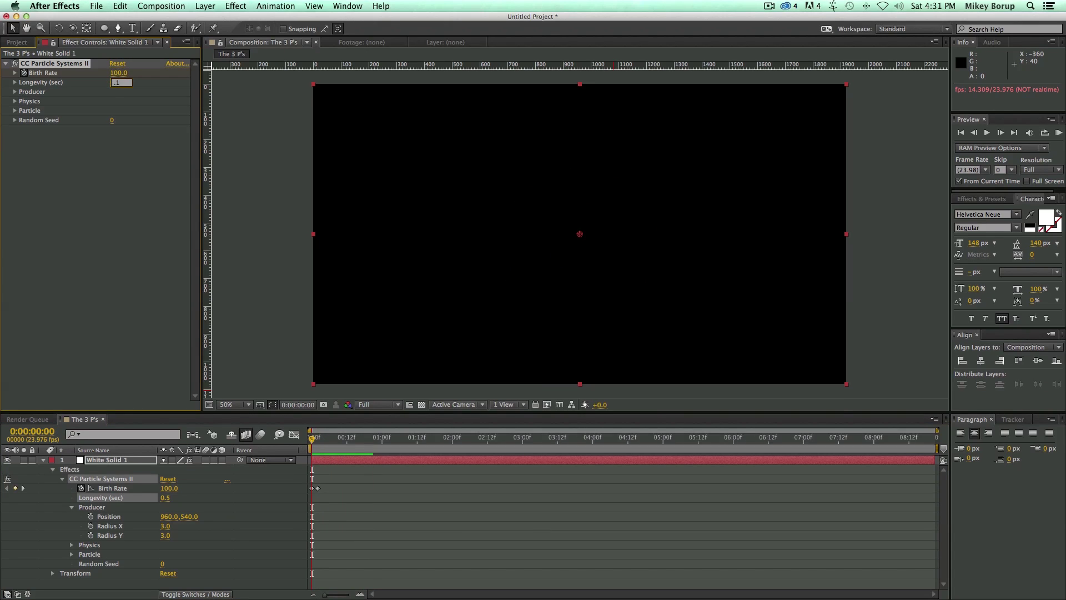
key("Return")
key("space")
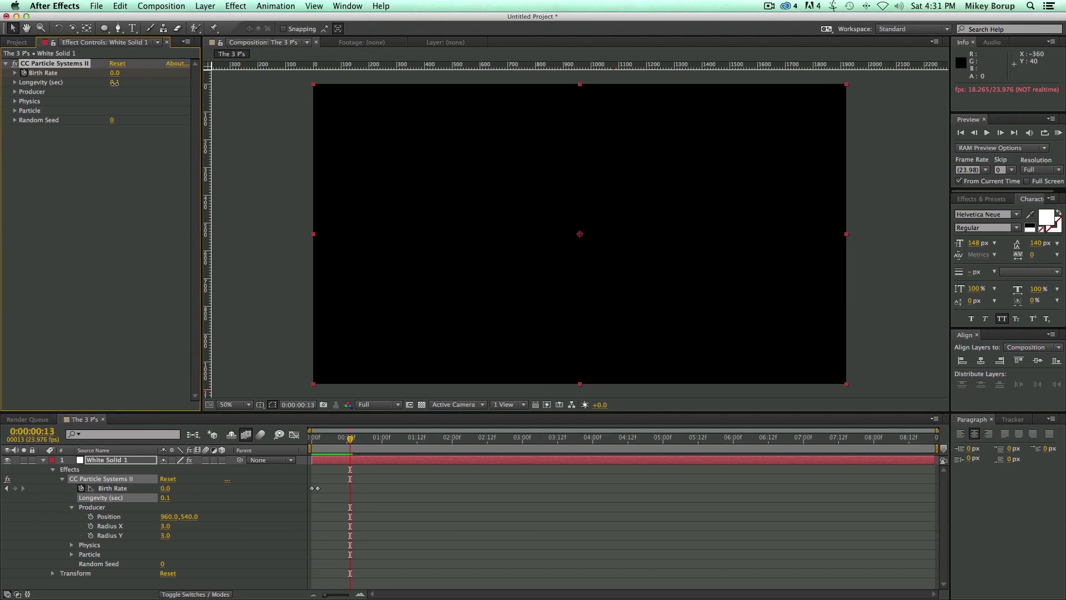
left_click(115, 82)
type(".2")
key("Return")
key("space")
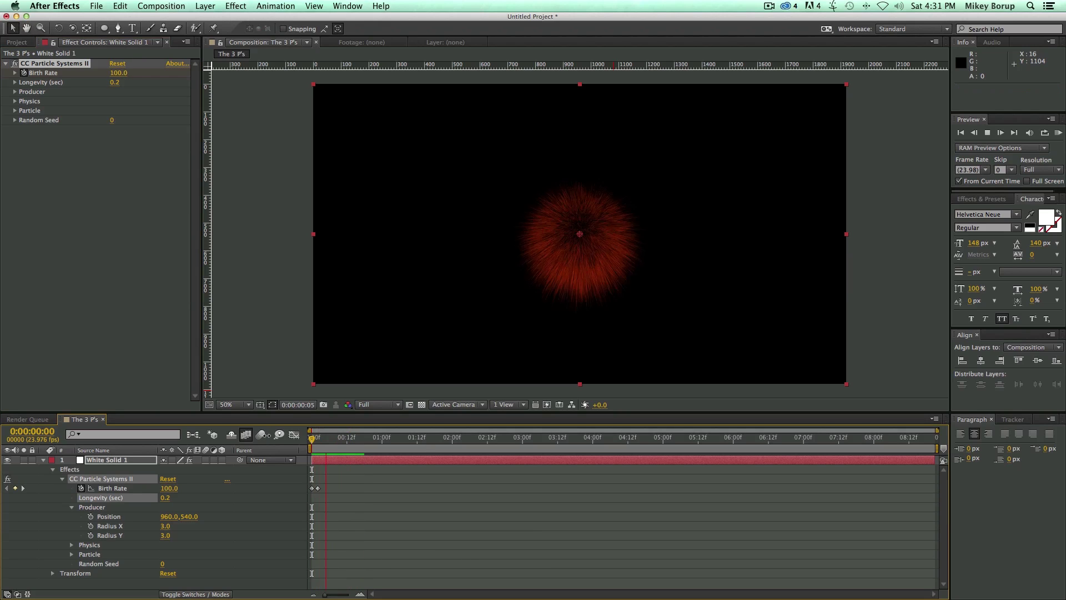
- Set Longevity back to 0.5 seconds and preview the burst
left_click(118, 82)
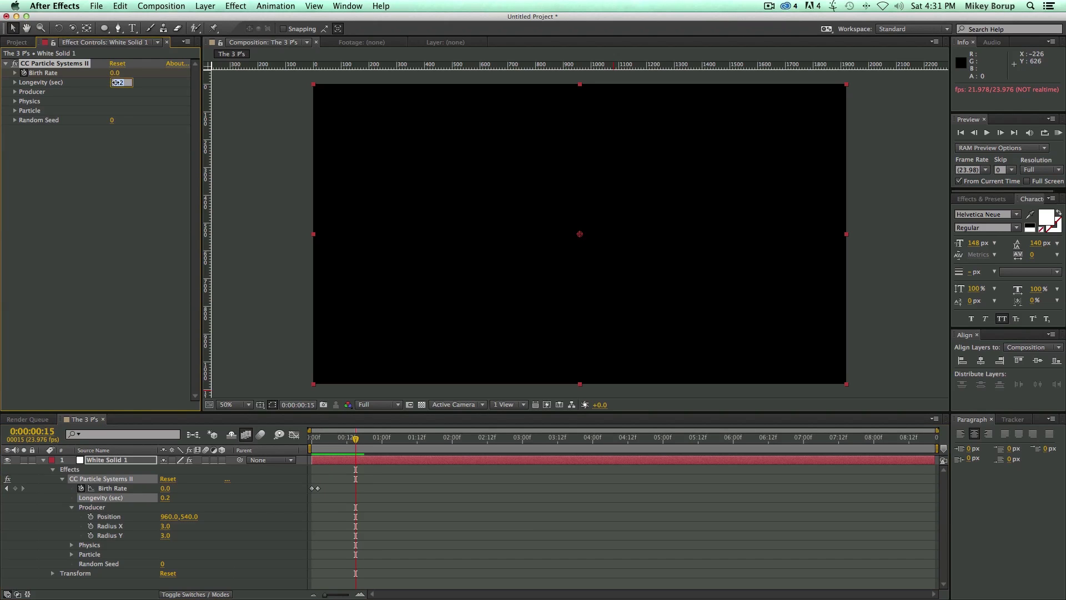
key("Return")
key("space")
left_click(15, 92)
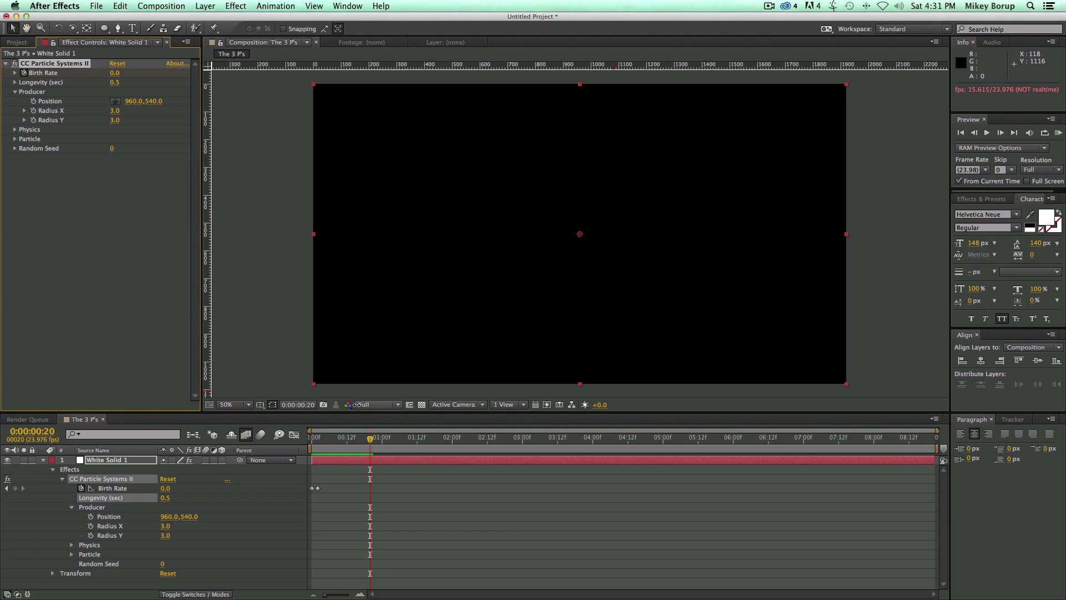
- Move the emitter, widen Radius X to 21.0 and Radius Y to 23.0, recentre it, and preview
left_click_drag(370, 437, 318, 442)
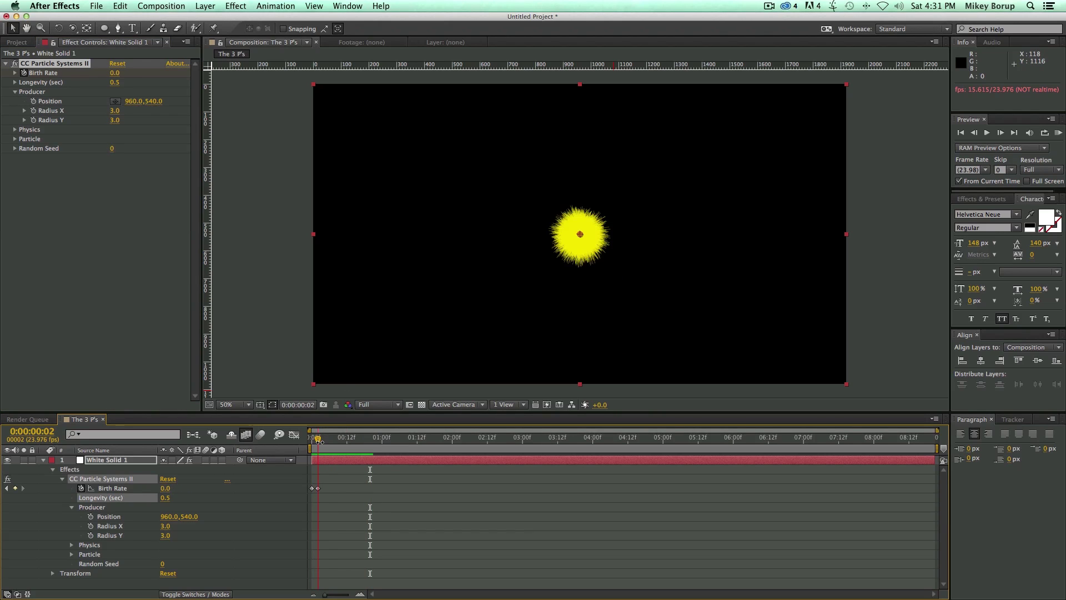
left_click(116, 101)
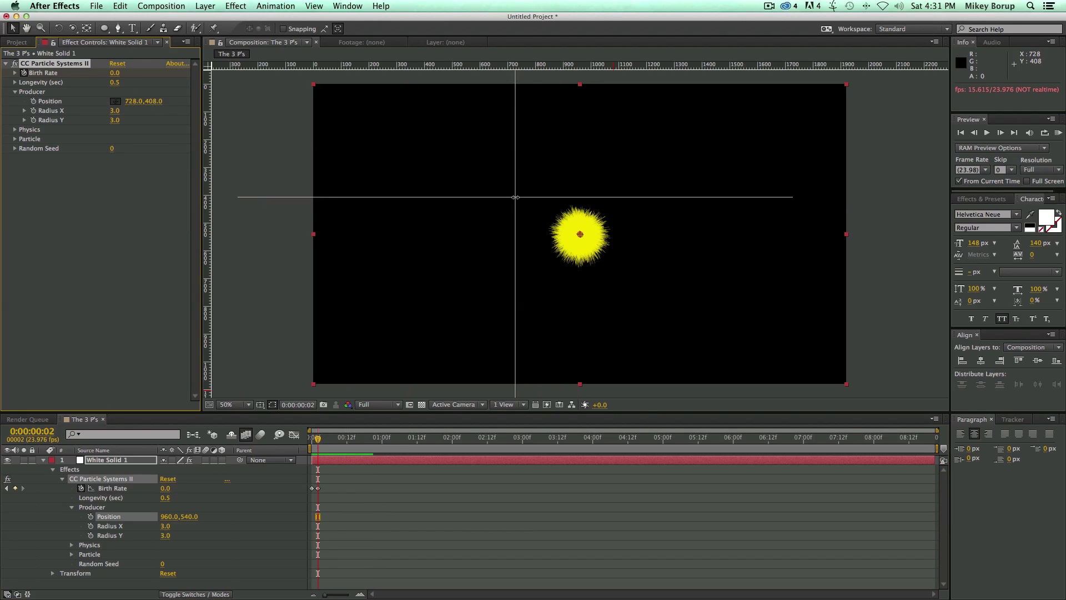
left_click_drag(515, 198, 428, 151)
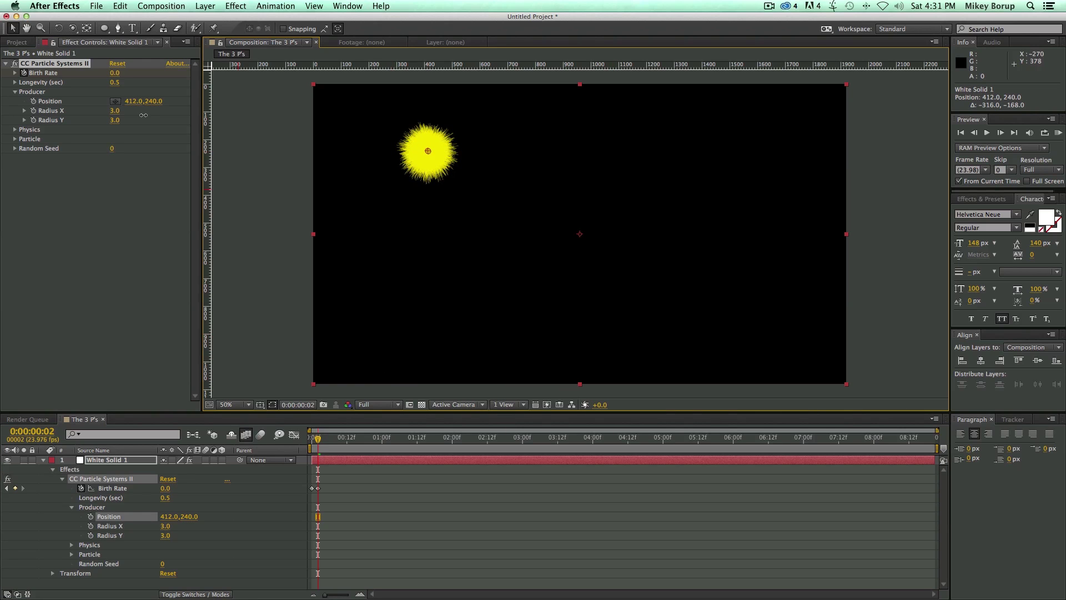
mouse_move(115, 110)
left_mouse_down()
mouse_move(158, 114)
mouse_move(126, 120)
left_mouse_up()
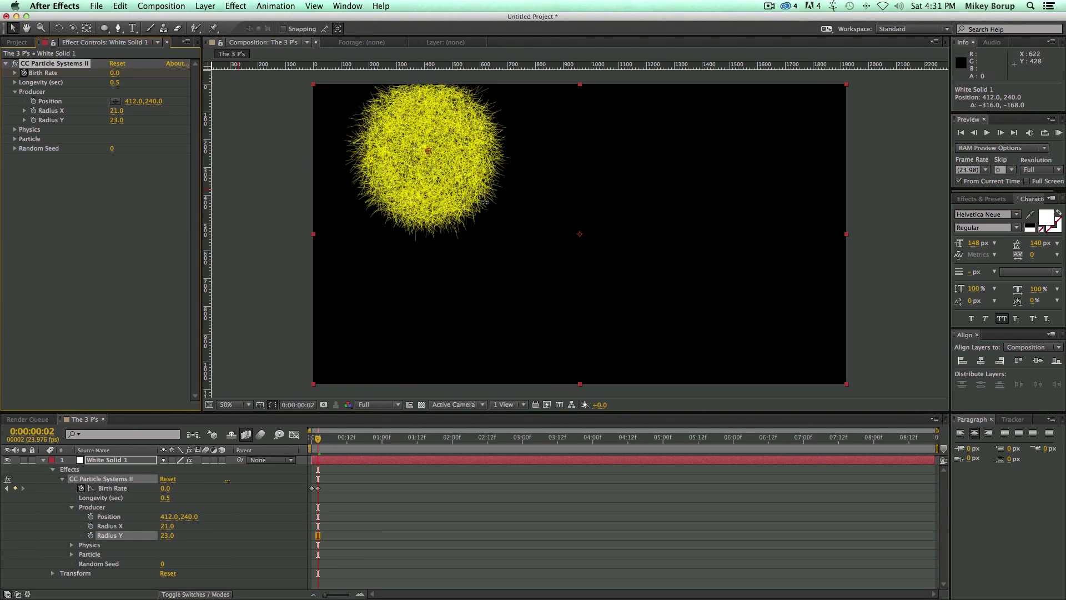
left_click_drag(427, 150, 579, 236)
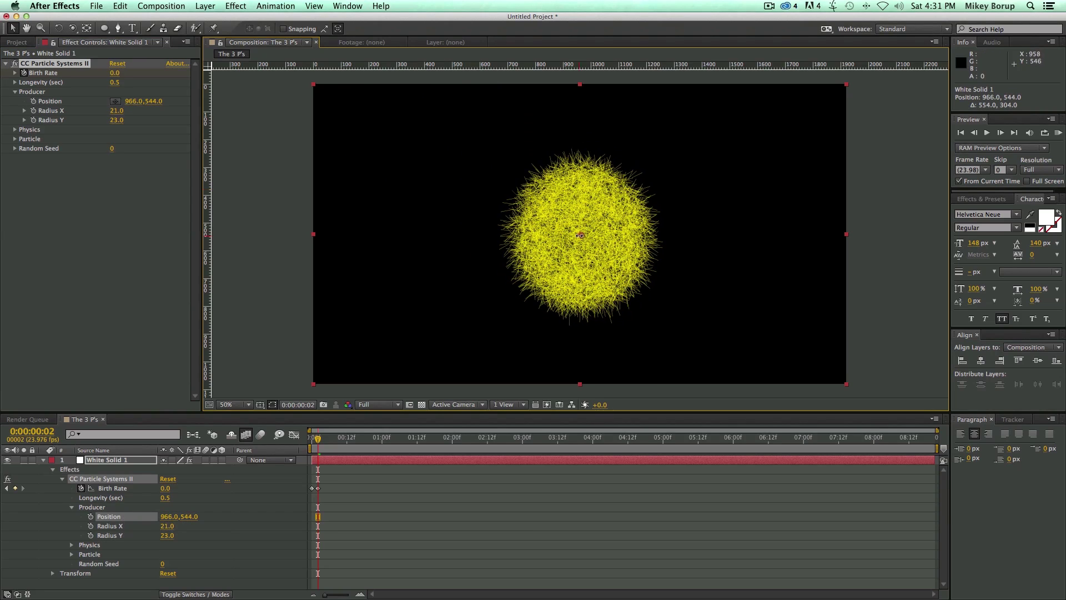
key("space")
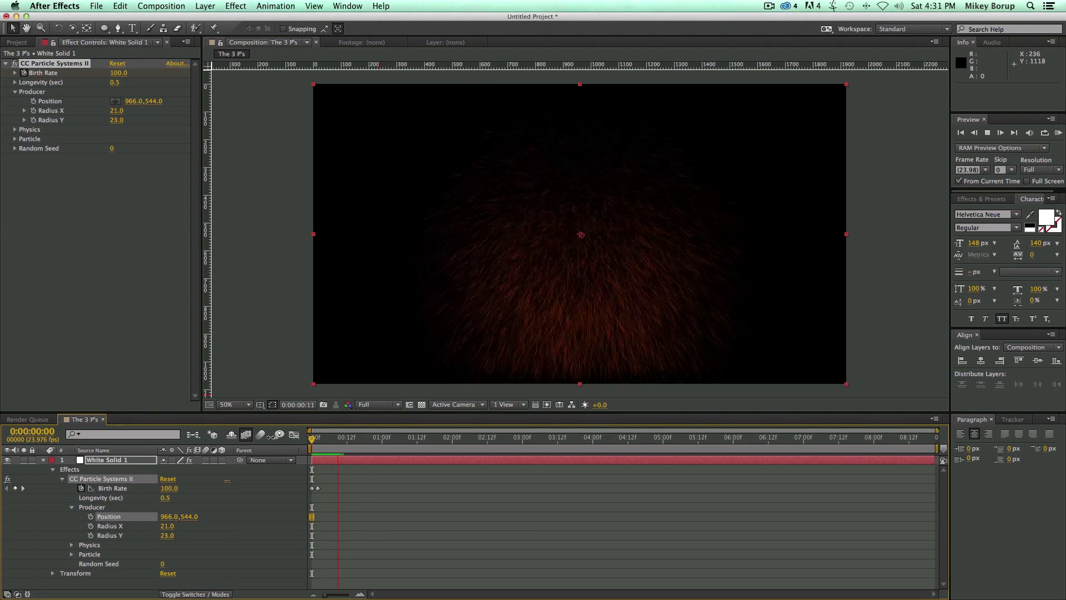
left_click_drag(332, 441, 319, 438)
- Set Producer Radius X and Radius Y both to 1.0 and preview the point burst
left_click(118, 111)
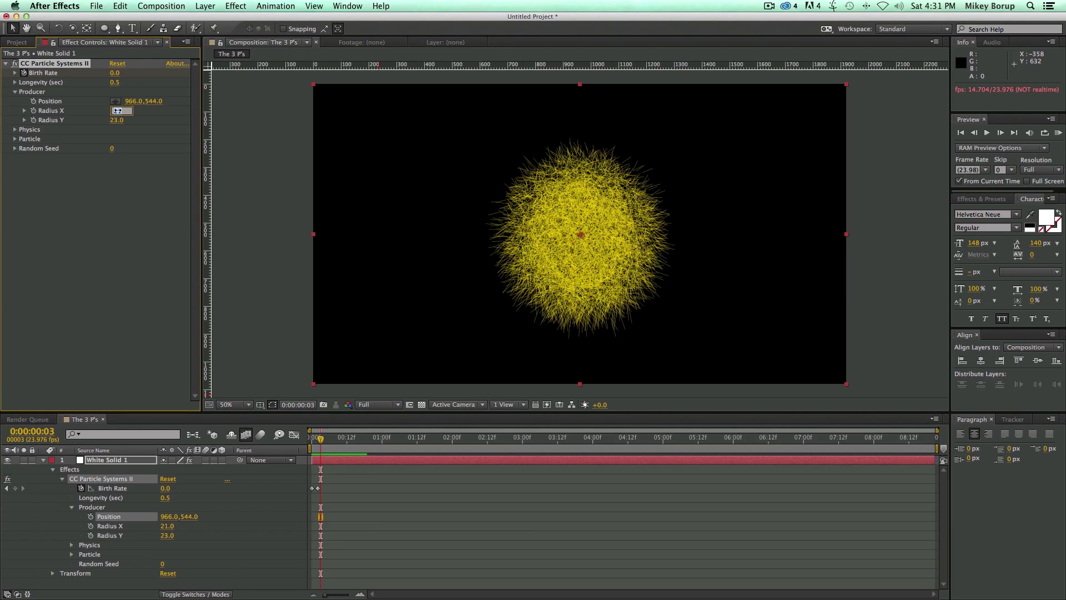
type("1")
key("Return")
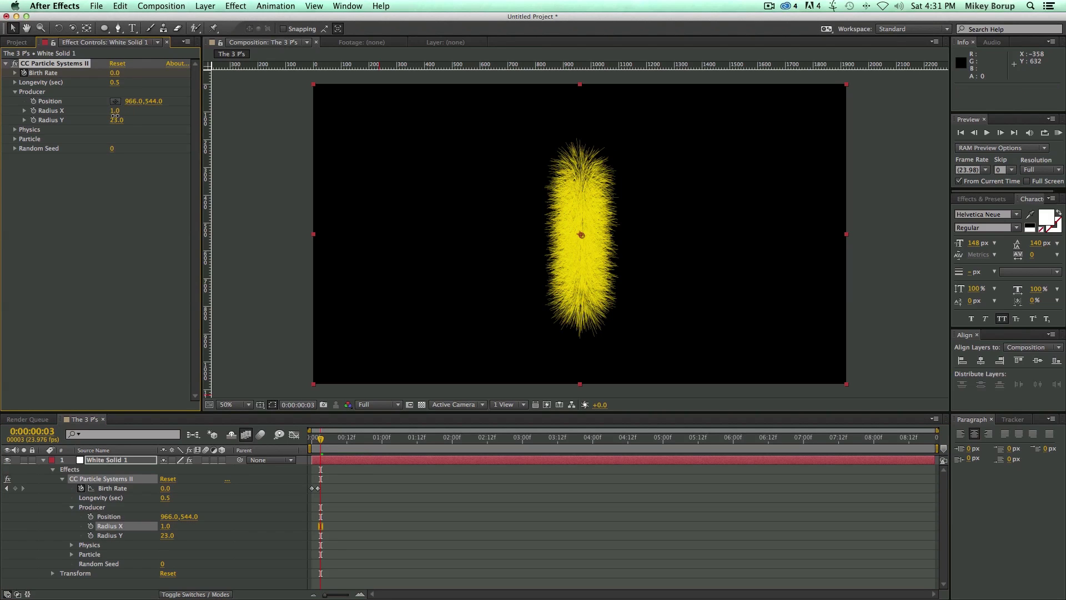
left_click(115, 119)
type("1")
key("Return")
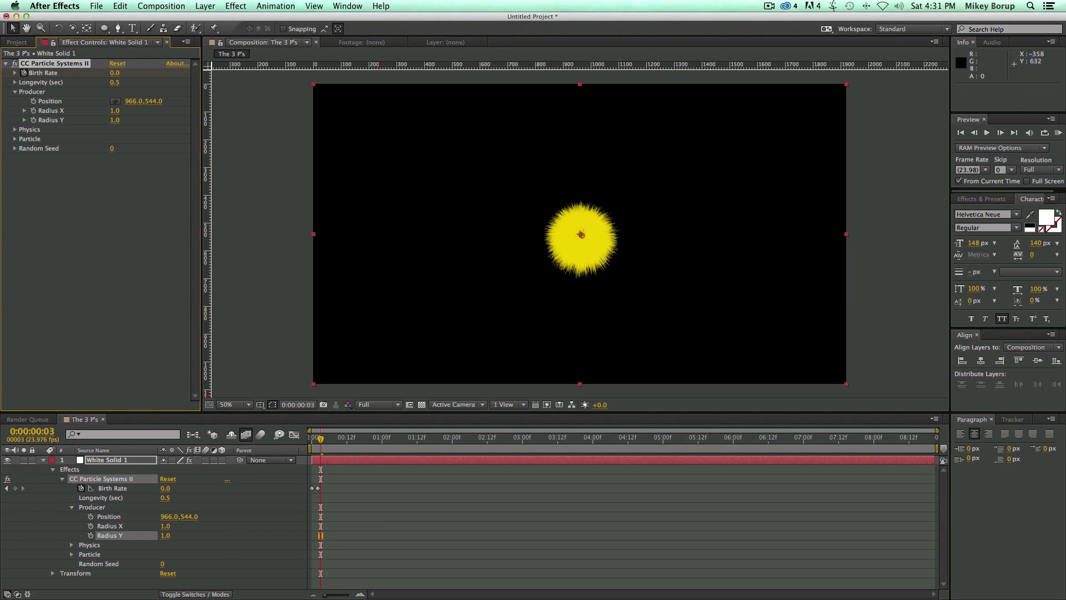
left_click(312, 439)
key("space")
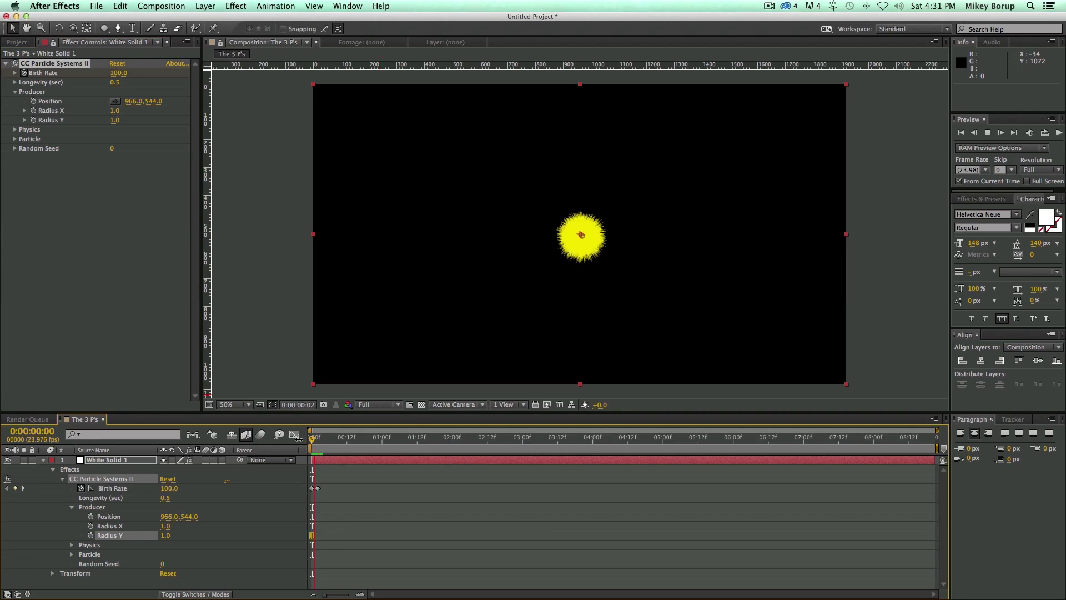
left_click_drag(361, 438, 324, 440)
key("space")
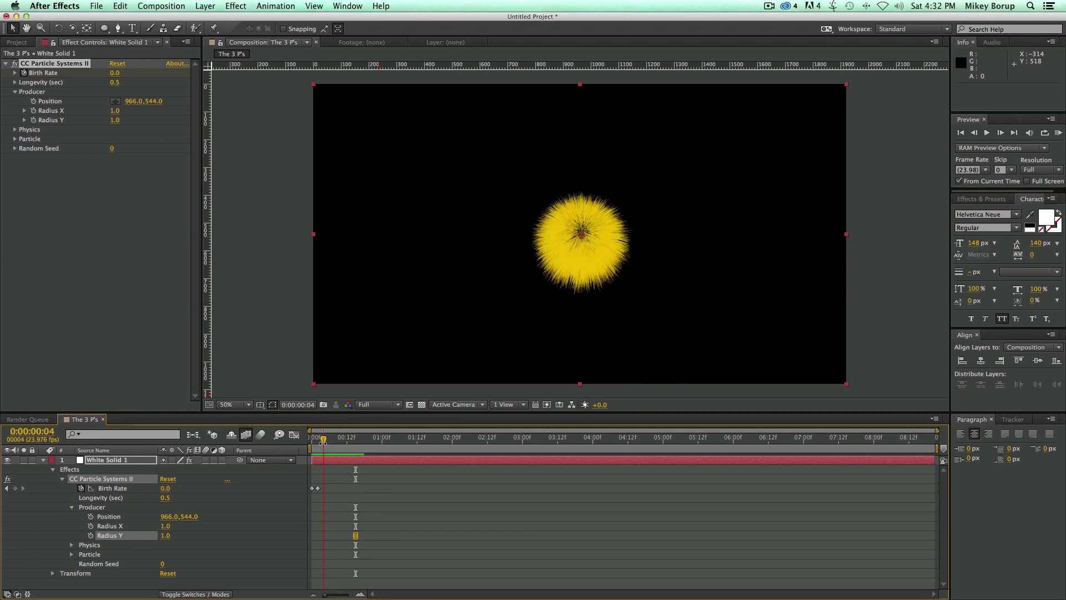
key("Page_Down")
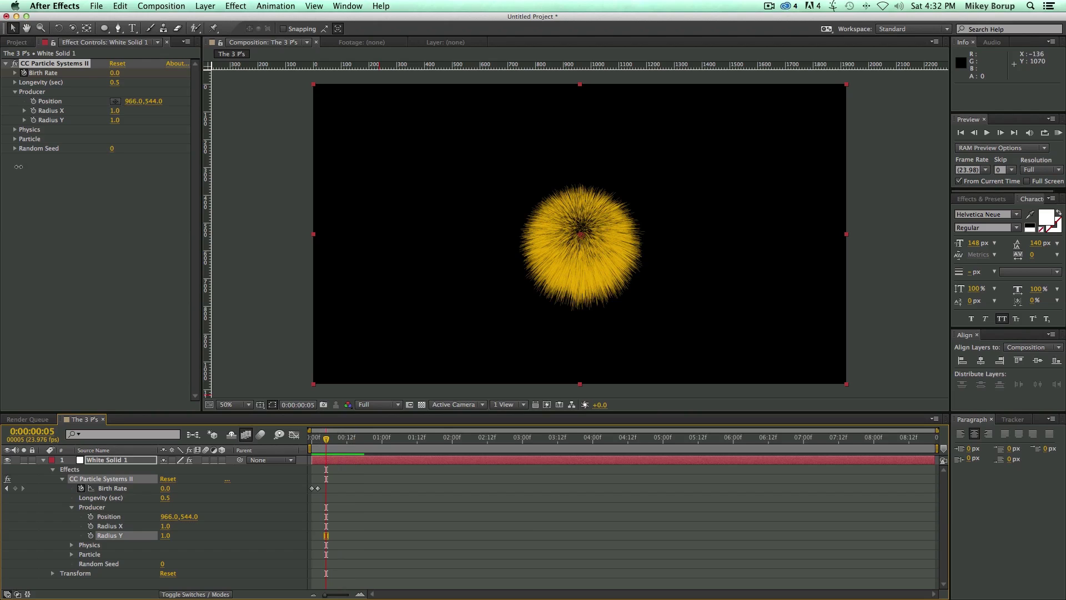
- Keep the Explosive animation type and scrub Physics Velocity from 4.0 down to 1.7
left_click(14, 129)
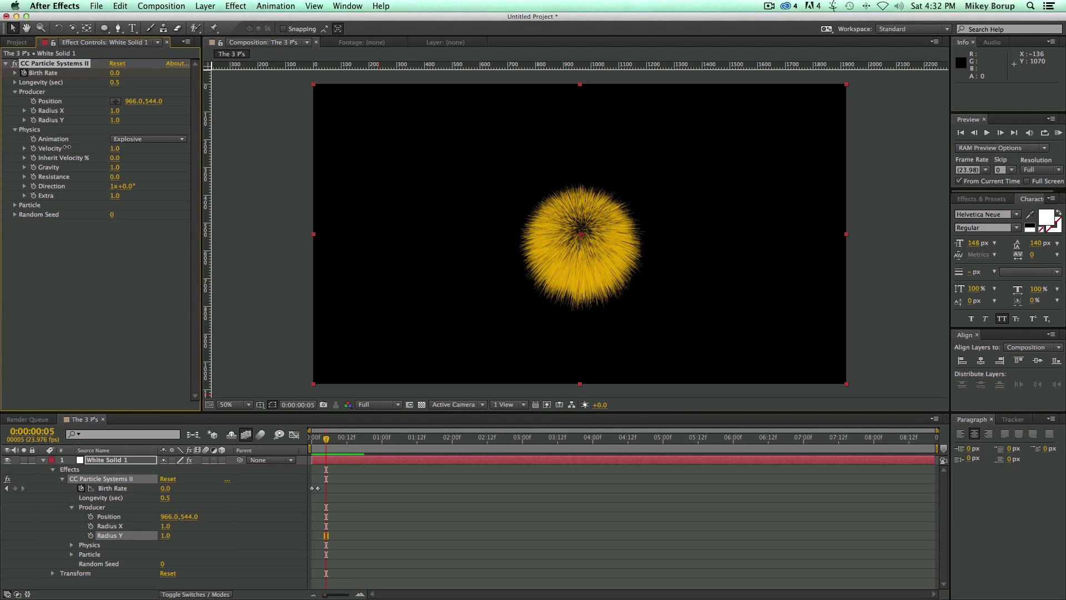
left_click(136, 139)
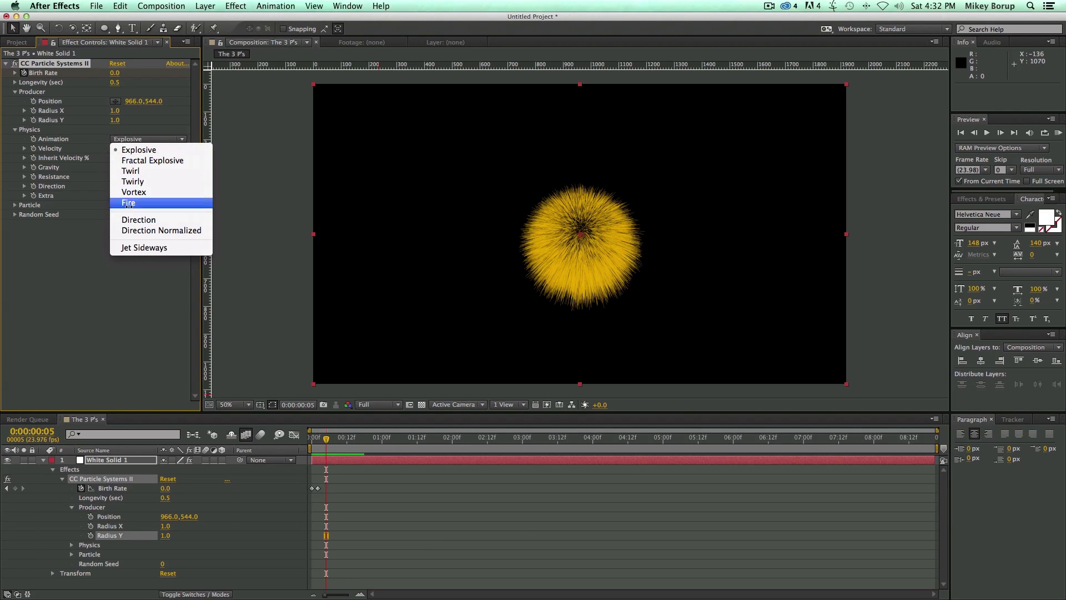
left_click(66, 139)
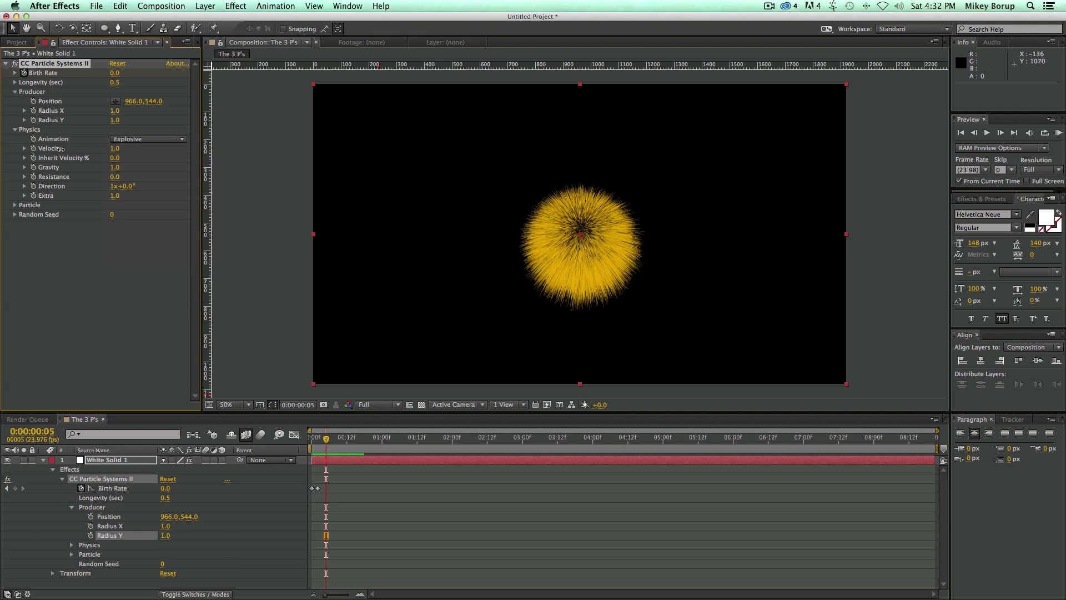
left_click_drag(115, 149, 300, 187)
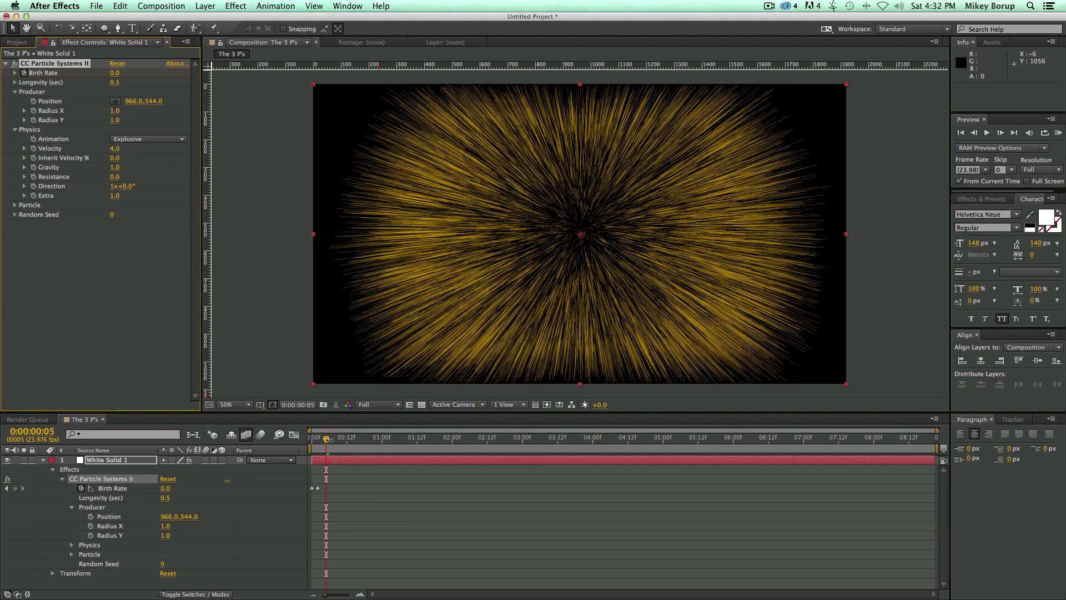
left_click_drag(328, 438, 312, 439)
key("space")
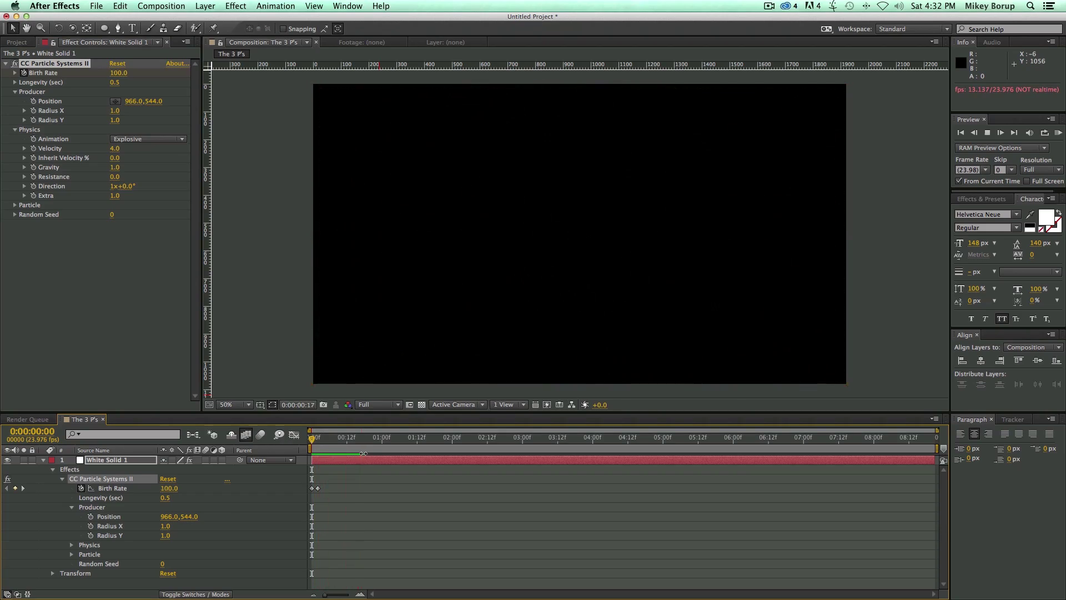
left_click(321, 449)
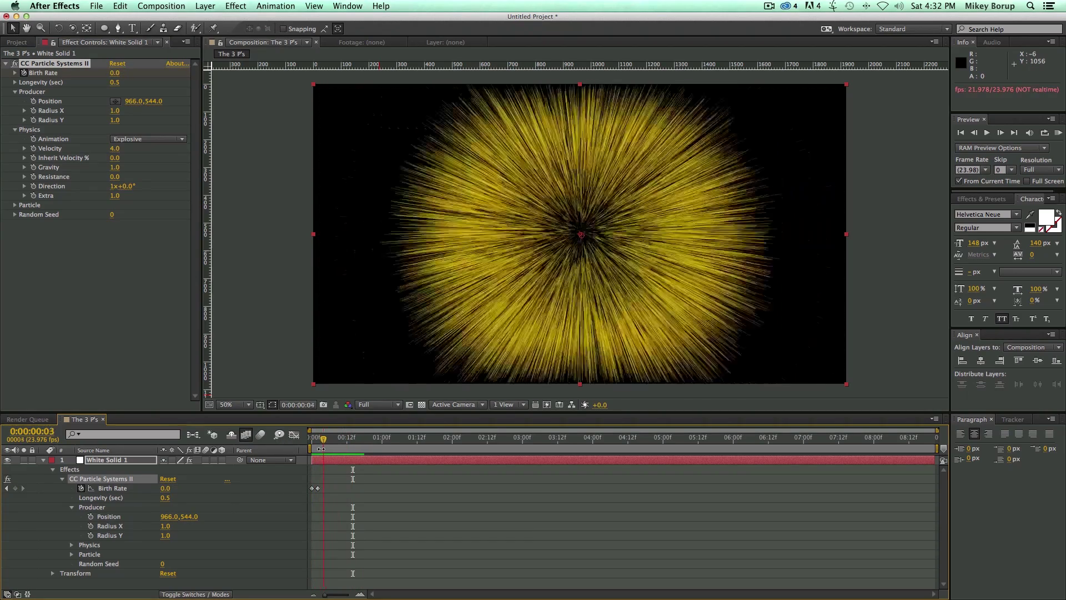
key("Page_Down")
left_click_drag(114, 147, 108, 348)
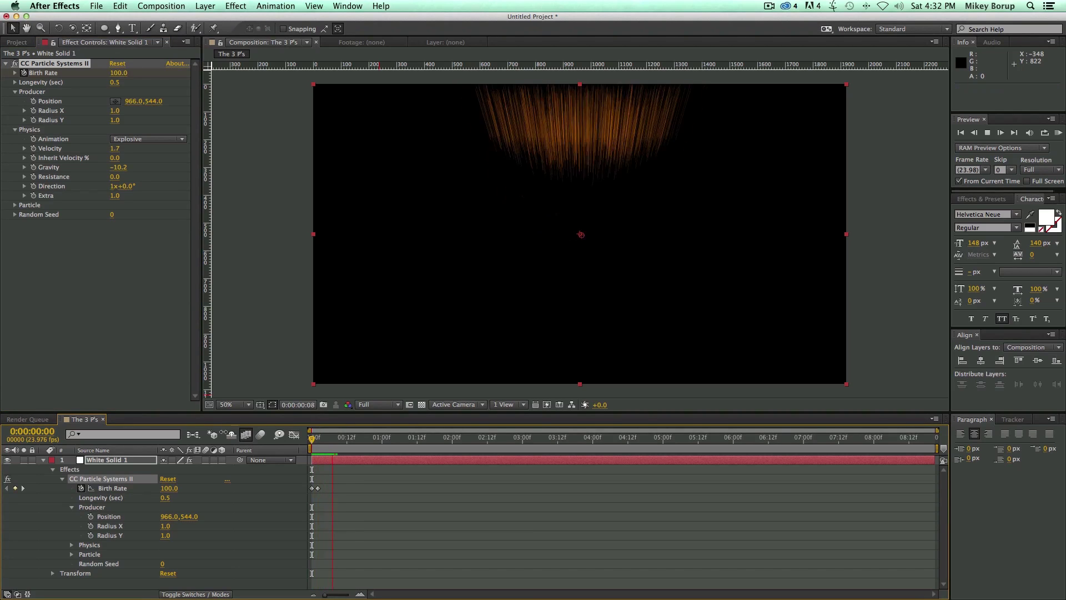
- Set Gravity to 0, test a higher Gravity, and preview the burst from the start
left_click(118, 168)
type("0")
key("Return")
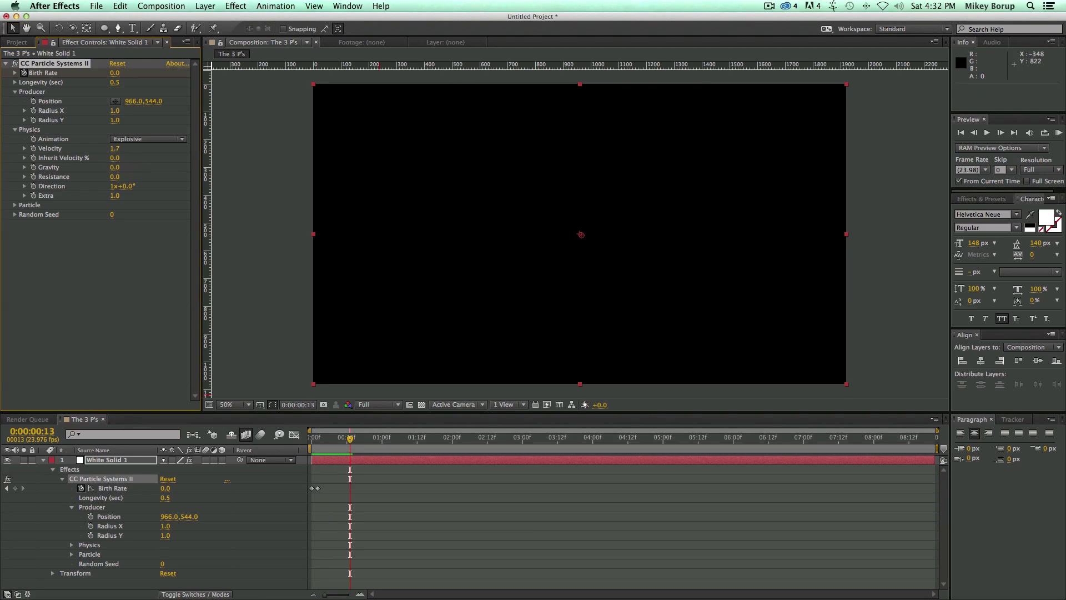
key("space")
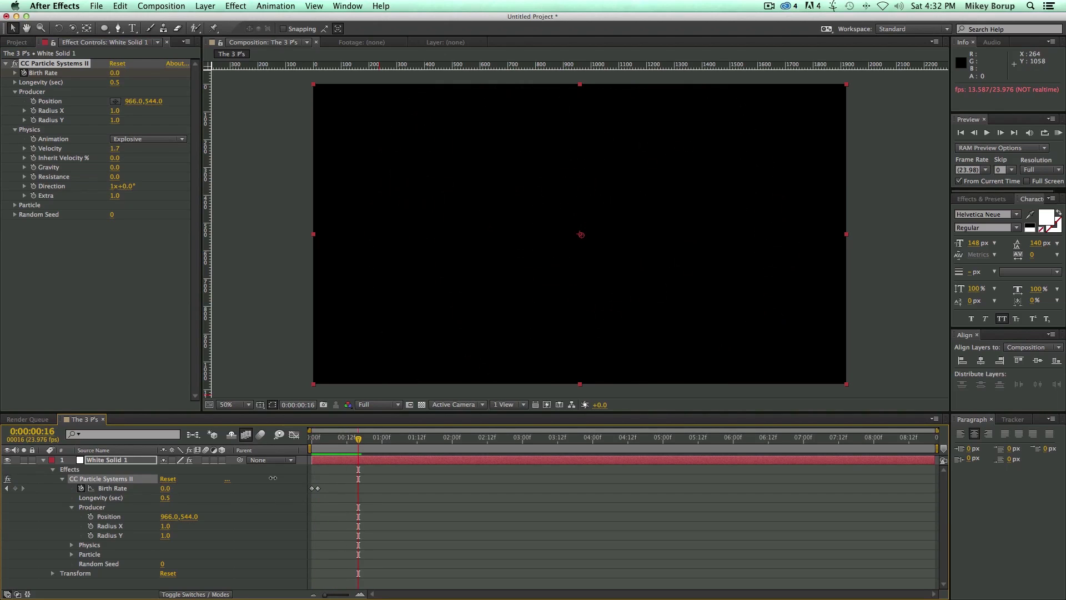
left_click_drag(324, 442, 329, 442)
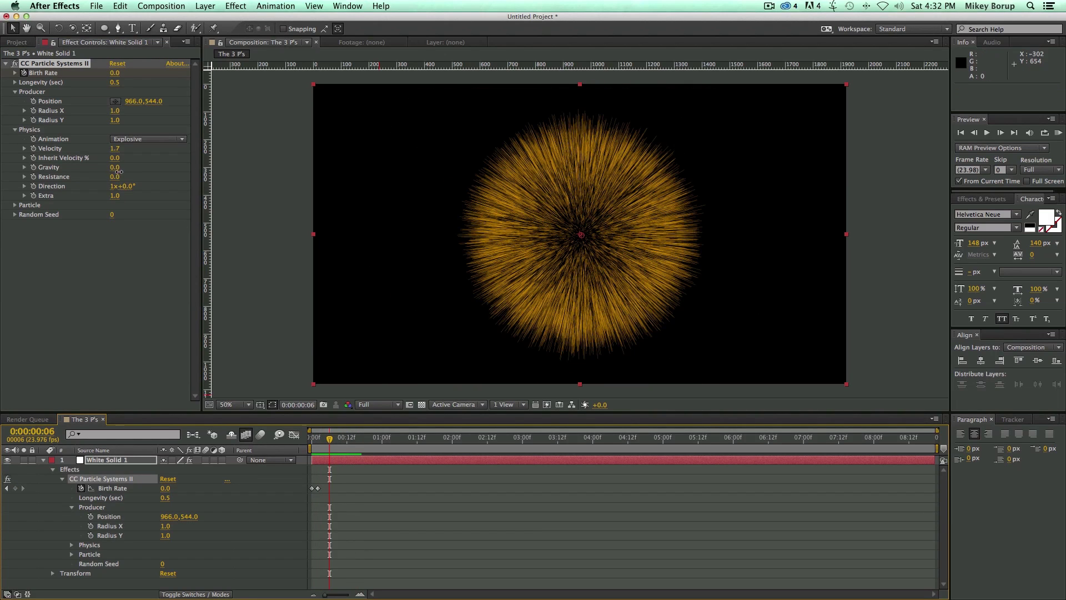
left_click_drag(115, 167, 324, 218)
left_click(311, 439)
key("space")
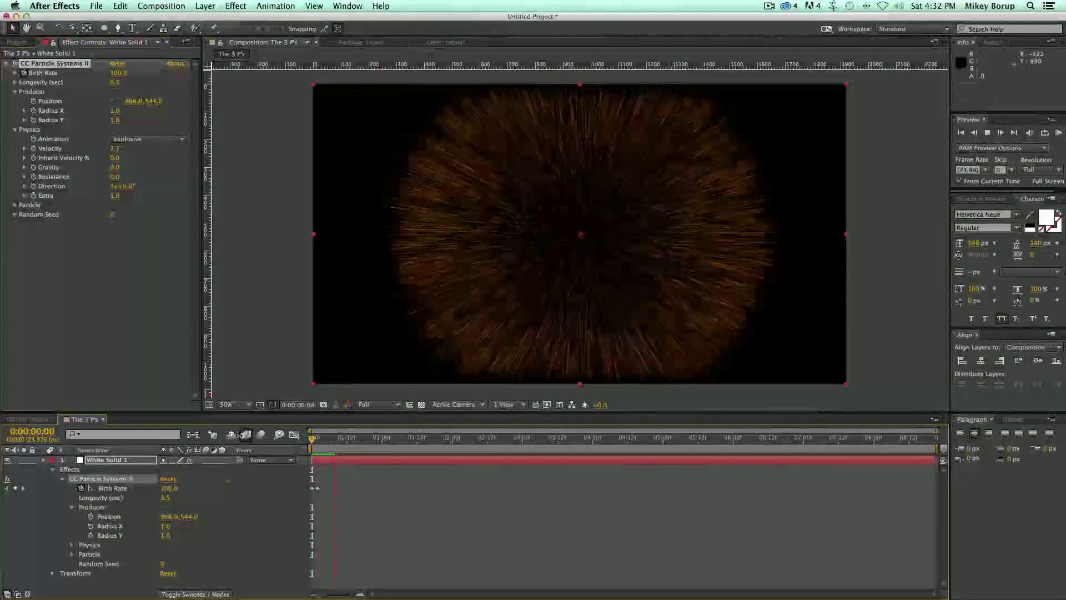
left_click(333, 436)
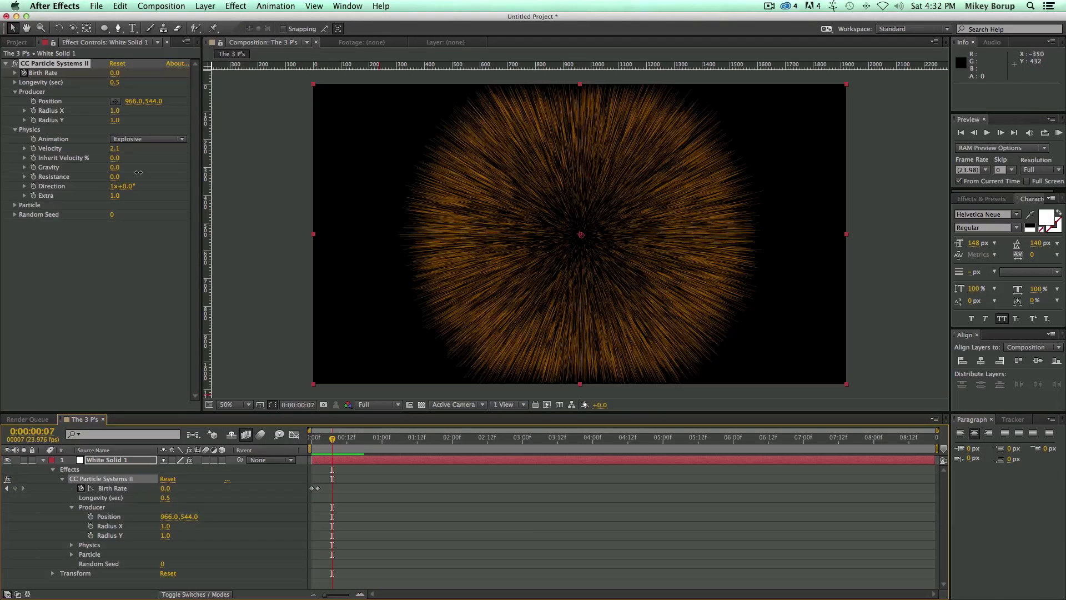
- Raise Resistance to 81.3, increase Extra to 3.3, and rotate Direction to 2x+31.0°
left_click_drag(111, 181, 300, 184)
key("KP_0")
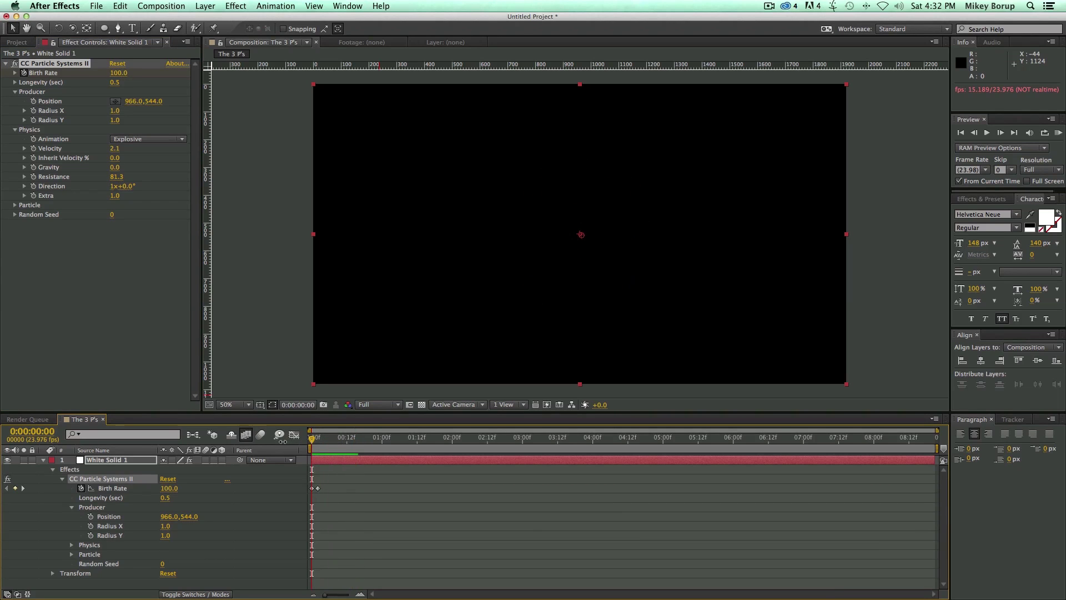
left_click(342, 444)
mouse_move(342, 445)
left_mouse_down()
mouse_move(311, 444)
mouse_move(332, 444)
left_mouse_up()
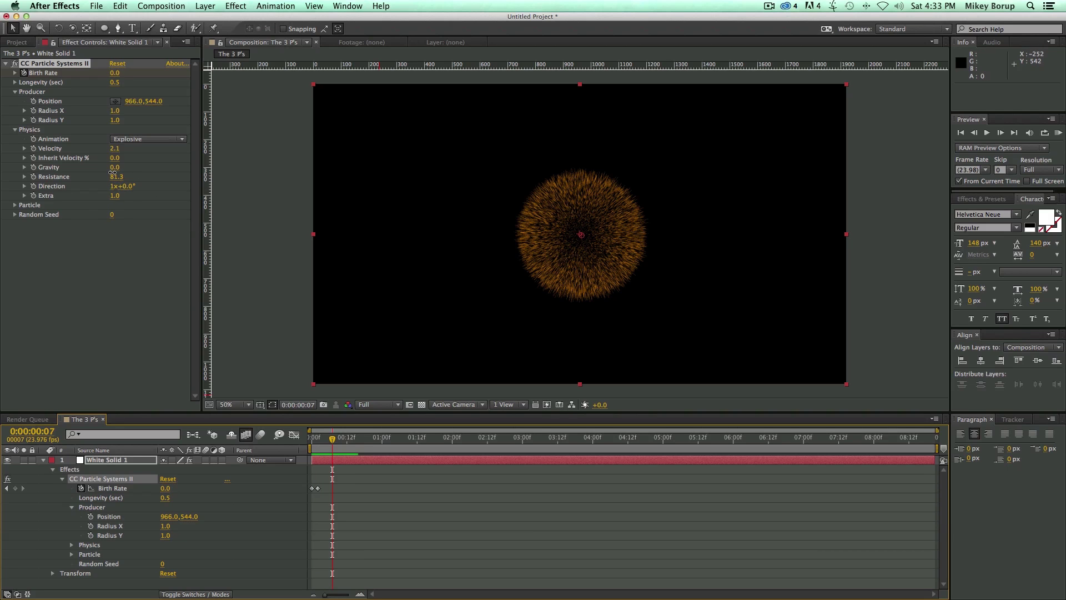
left_click_drag(114, 195, 226, 208)
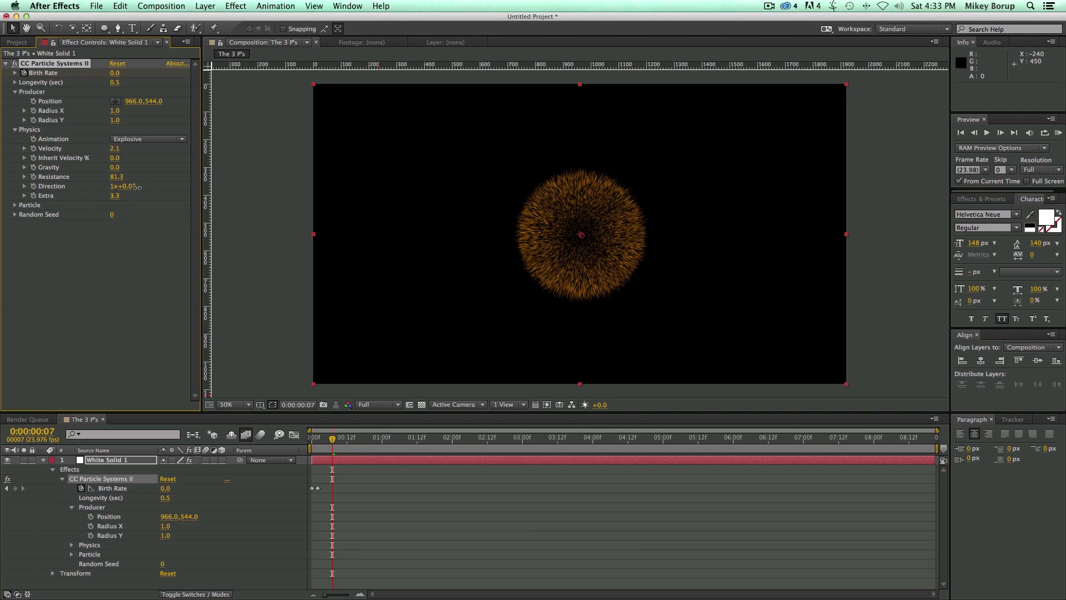
left_click_drag(137, 188, 380, 219)
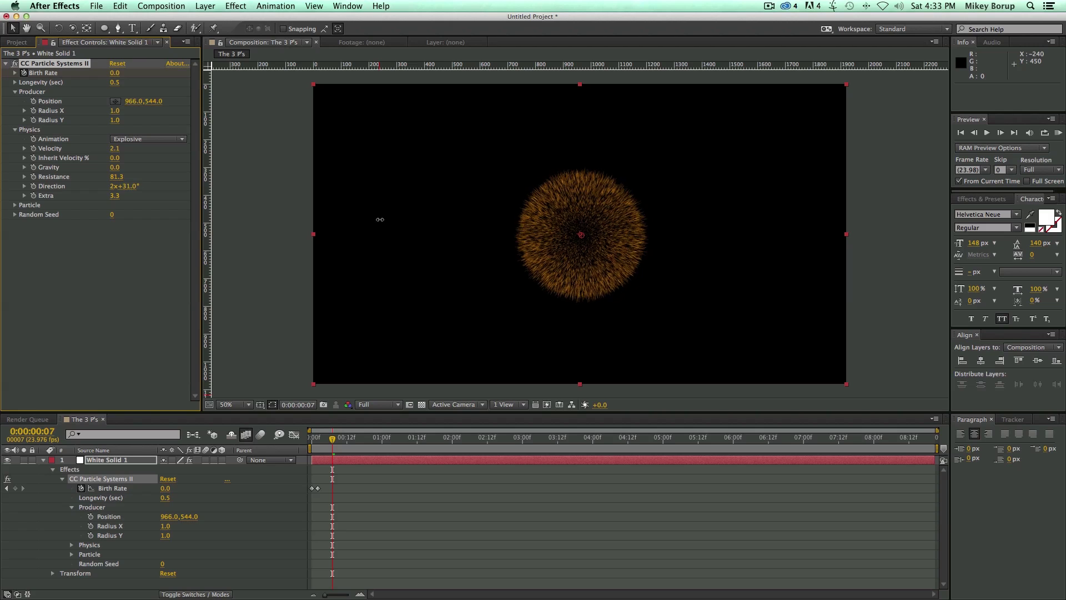
key("space")
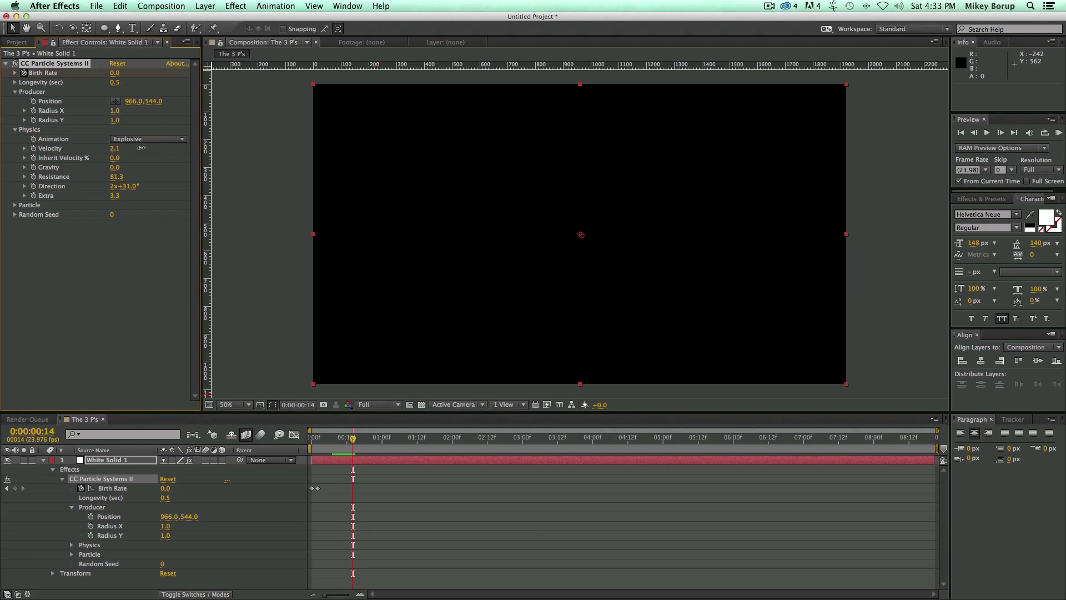
left_click(323, 432)
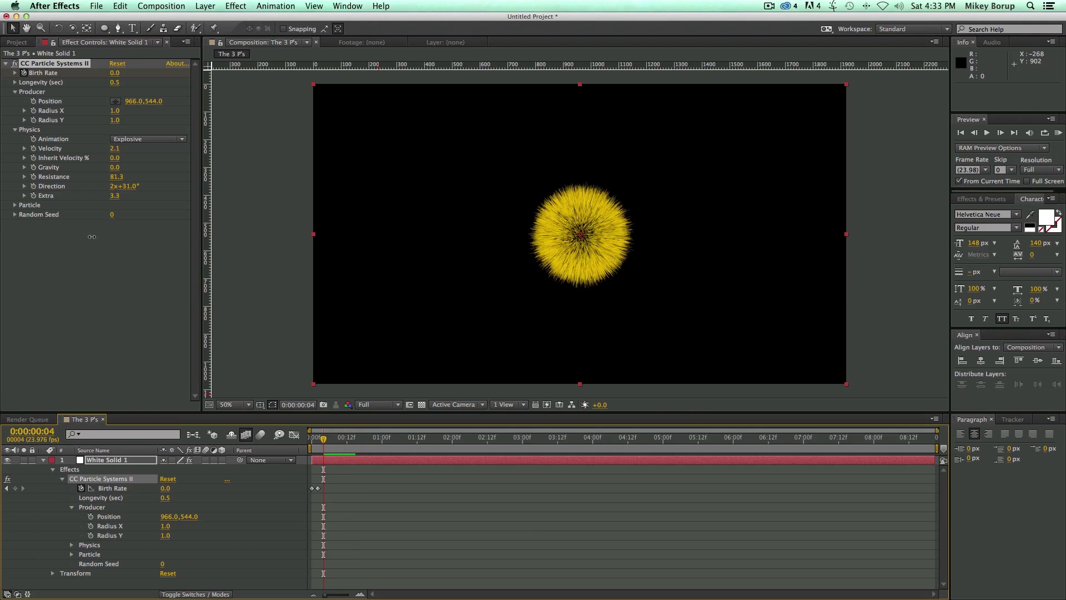
- Expand the Particle settings and preview the Star and Shaded Sphere particle types
left_click(15, 205)
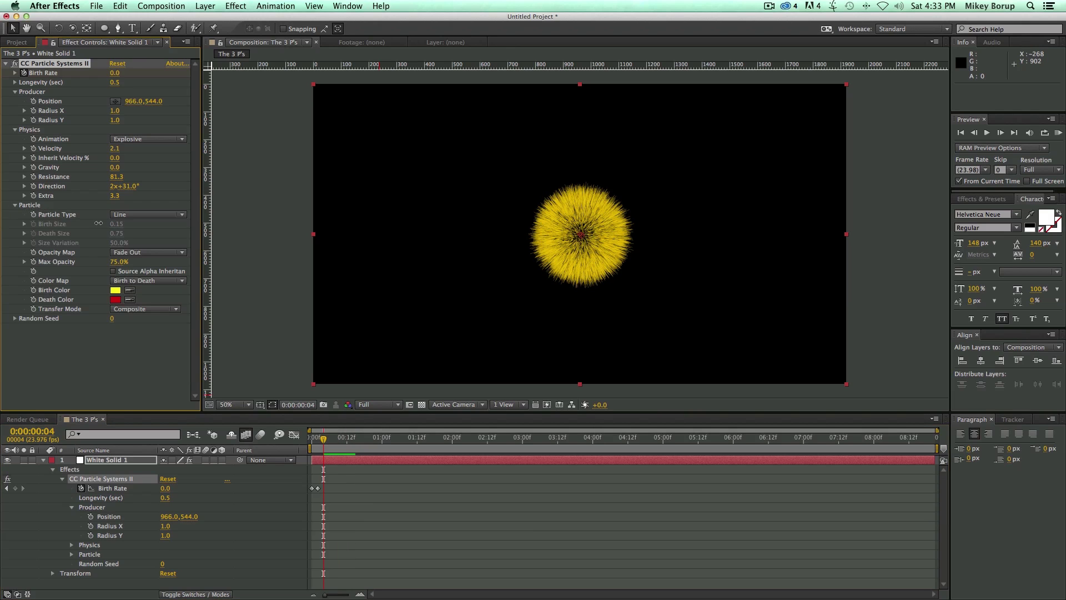
left_click(136, 213)
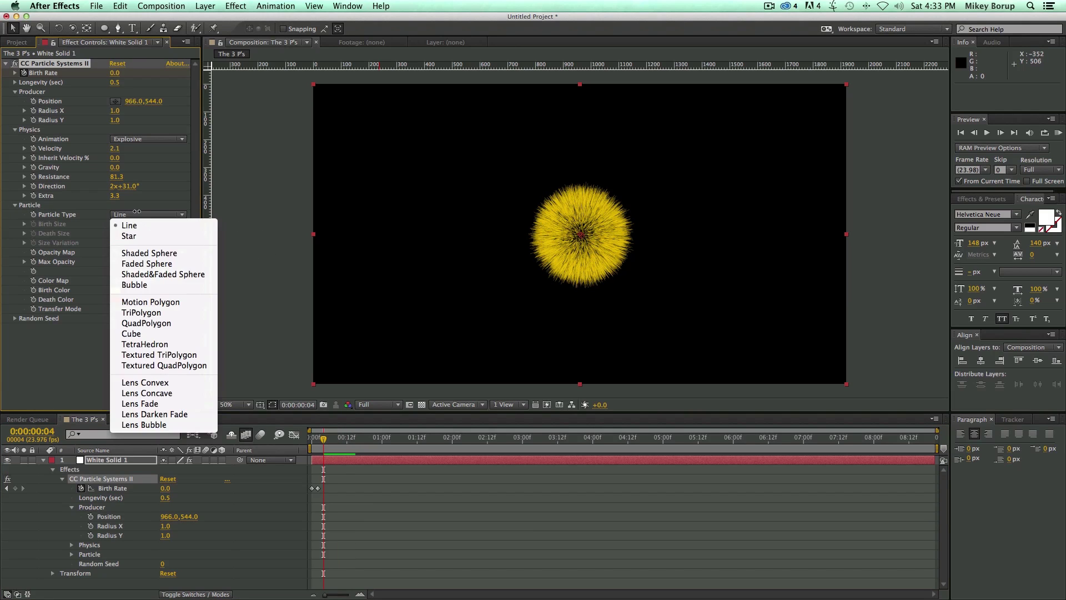
left_click(136, 236)
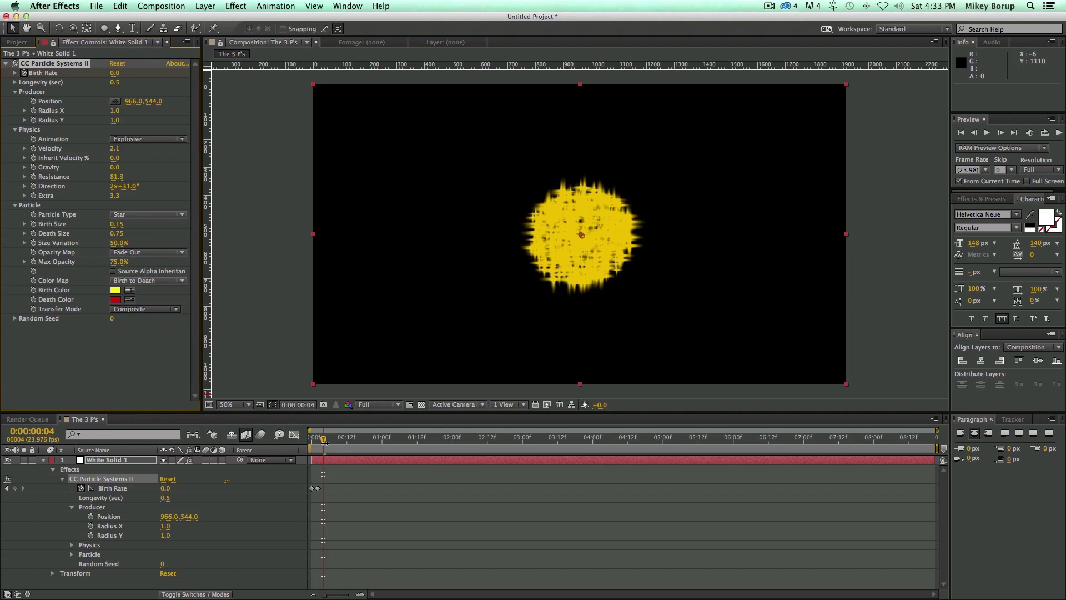
left_click_drag(325, 443, 300, 442)
key("space")
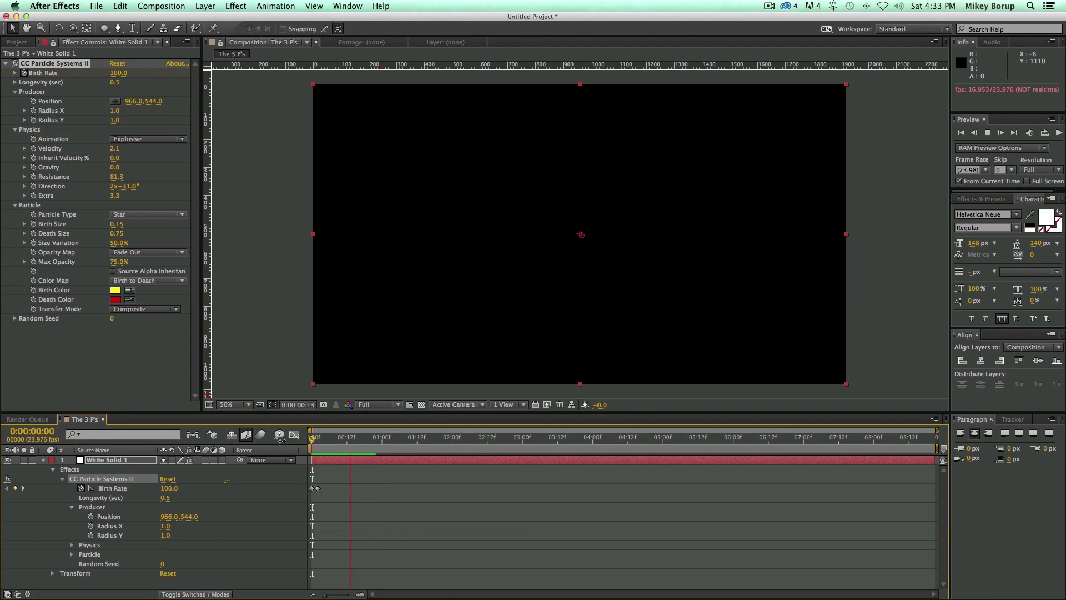
key("space")
left_click(129, 213)
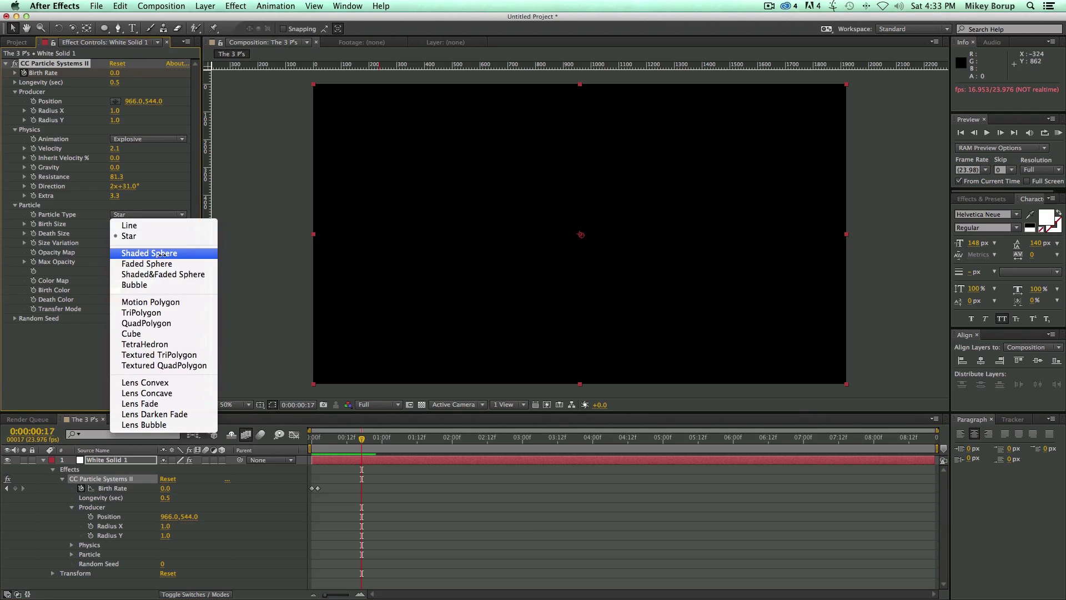
left_click(160, 254)
key("Home")
key("space")
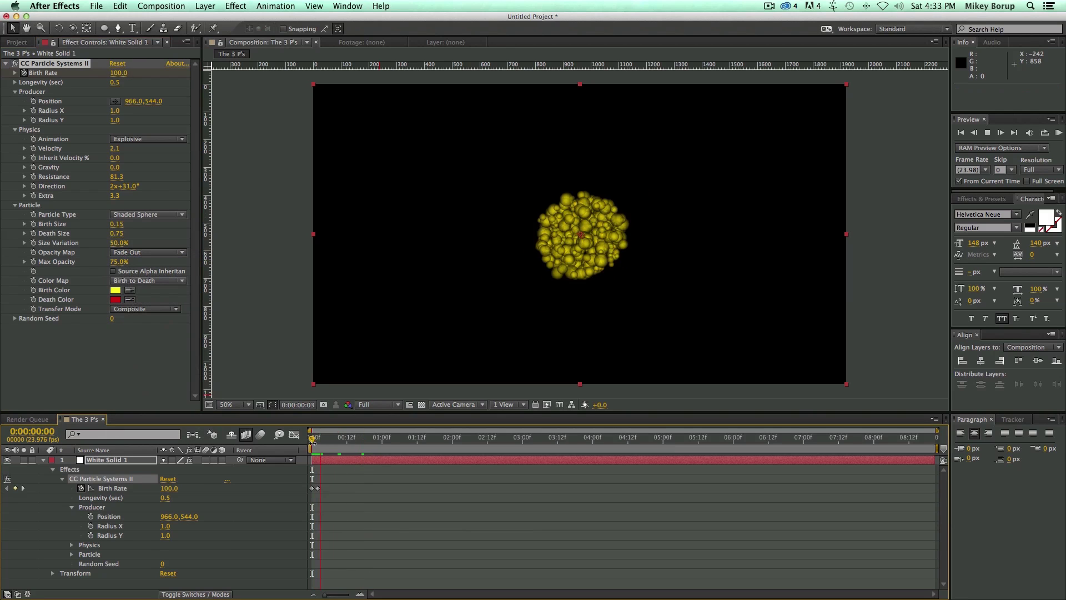
- Try and preview the Faded Sphere, Bubble and TriPolygon particle types
left_click(148, 214)
left_click(156, 256)
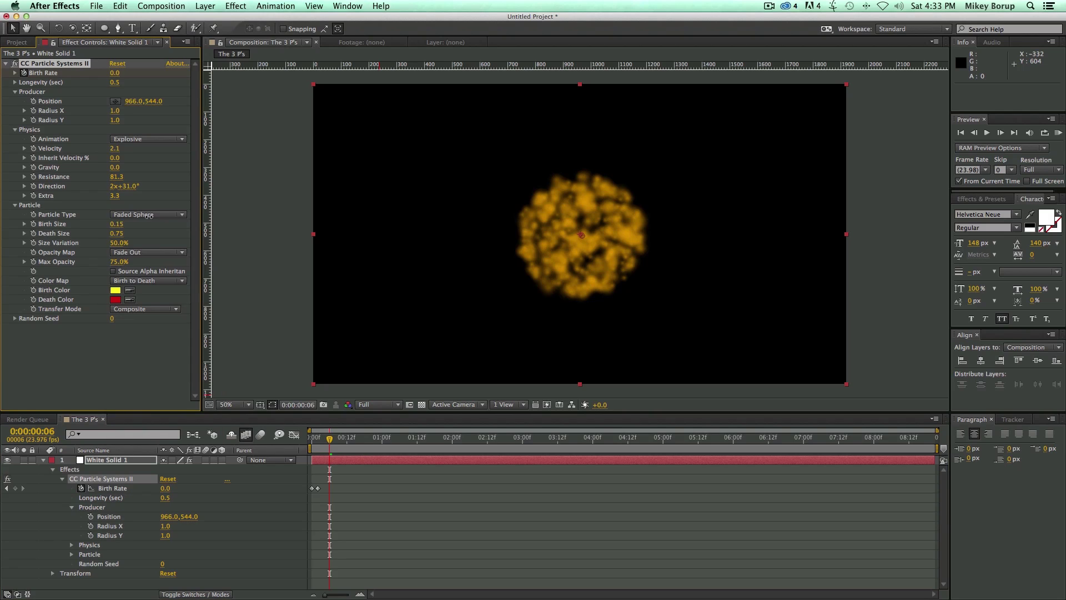
left_click(154, 215)
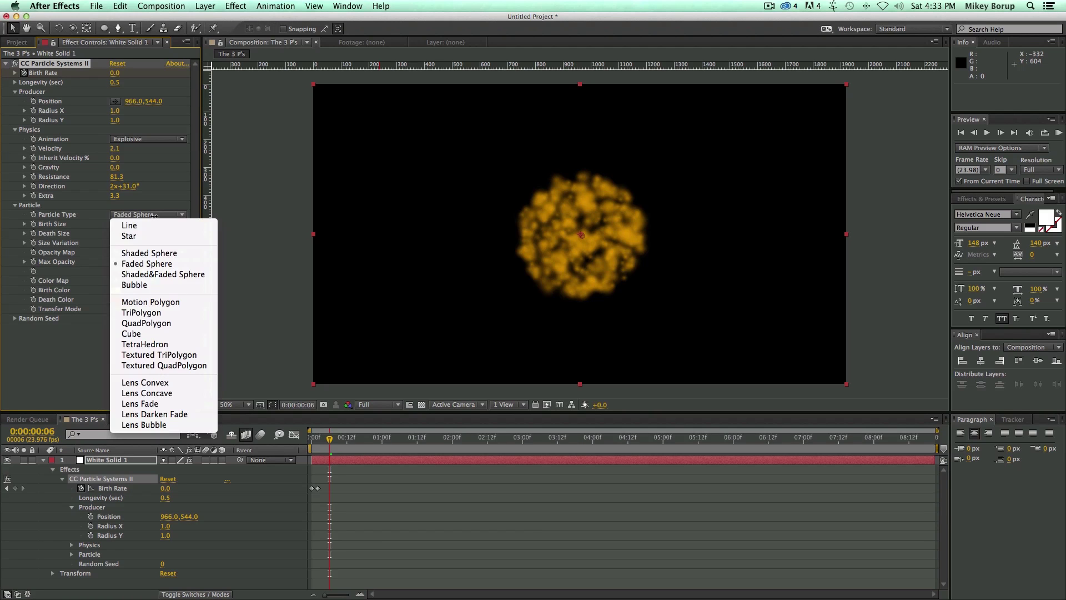
left_click(160, 285)
left_click_drag(331, 438, 310, 440)
key("space")
key("space")
key("space")
key("space")
left_click(141, 211)
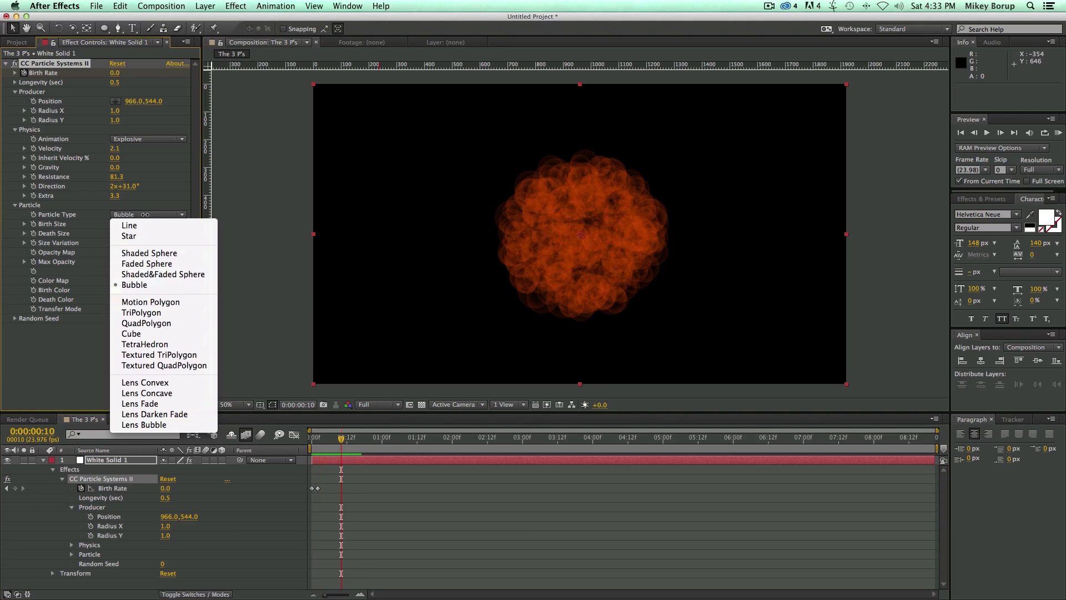
left_click(161, 310)
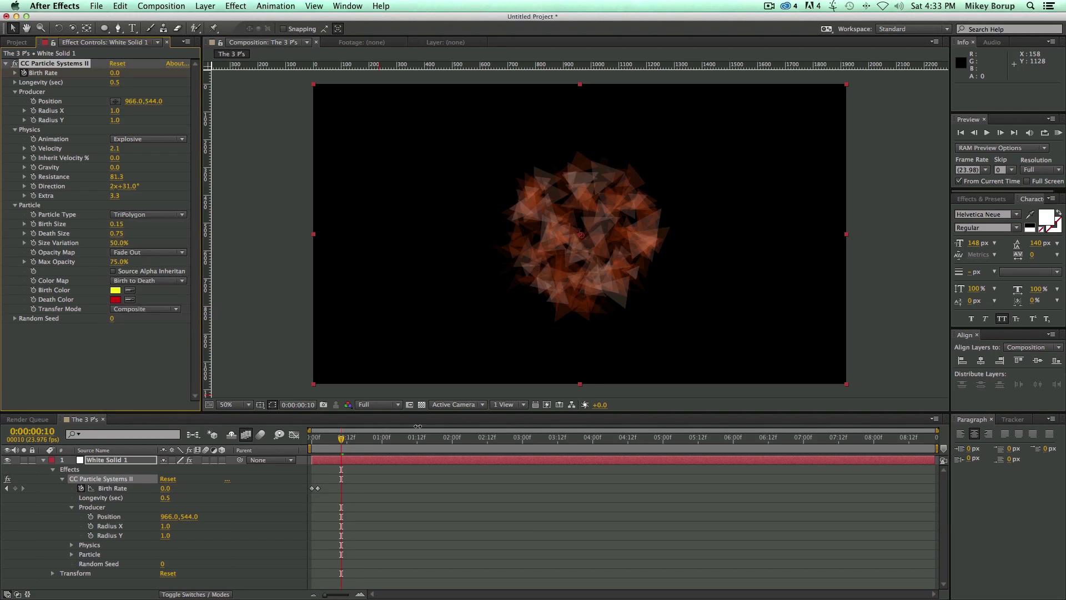
key("space")
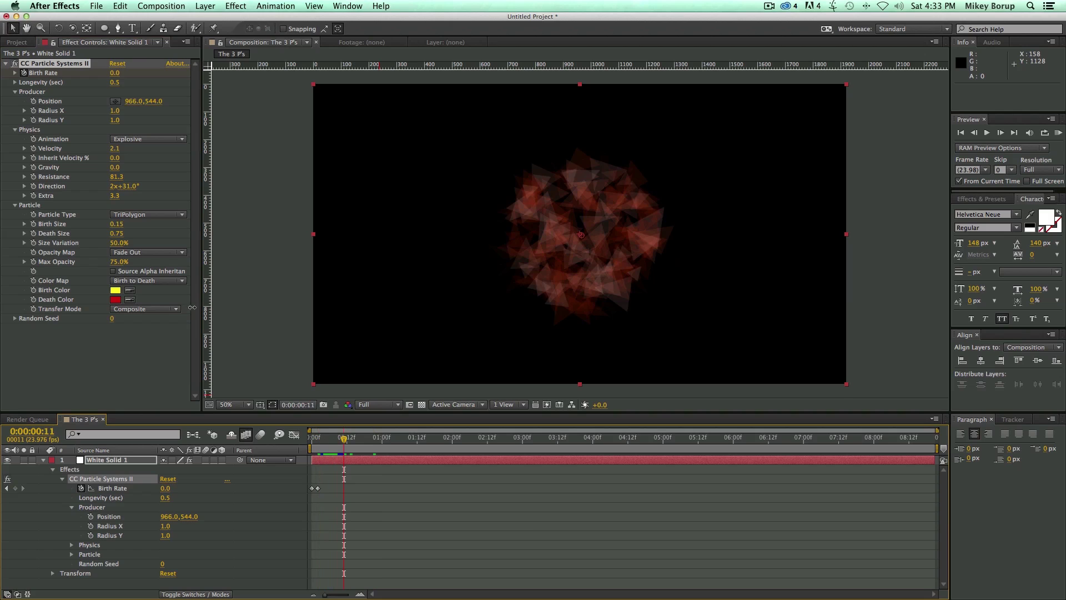
- Set Birth Size 2.82 and Death Size 1.10, and switch Particle Type back to Line
left_click_drag(113, 224, 170, 223)
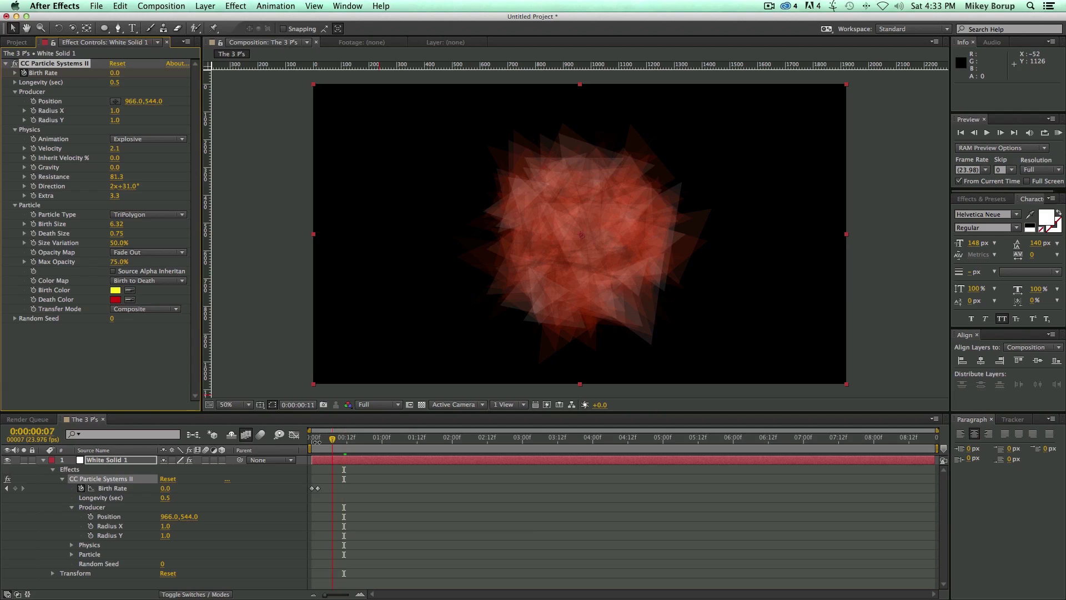
key("Home")
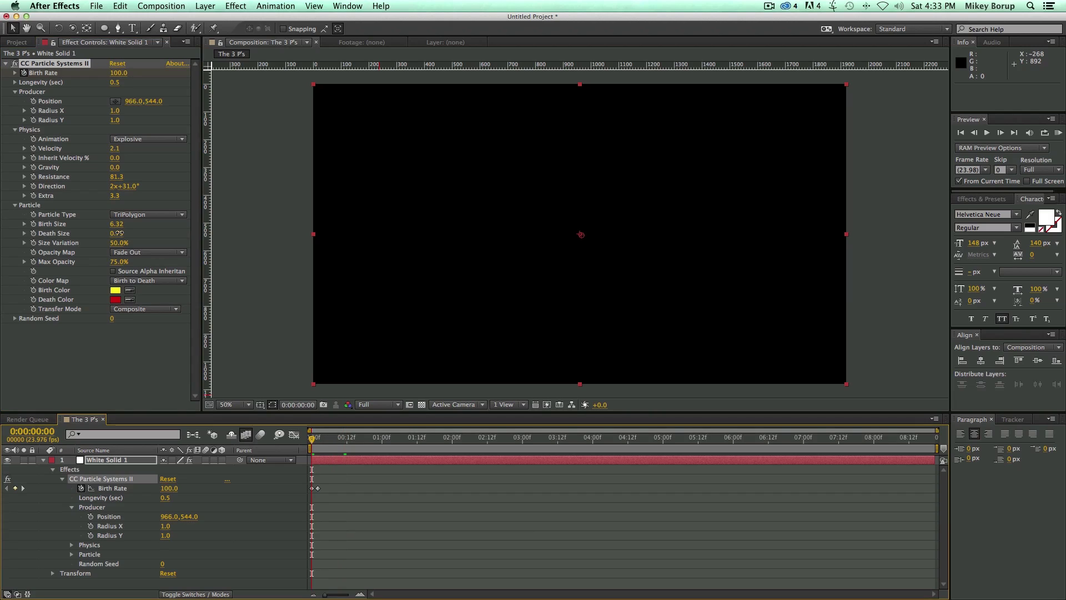
left_click_drag(109, 235, 108, 232)
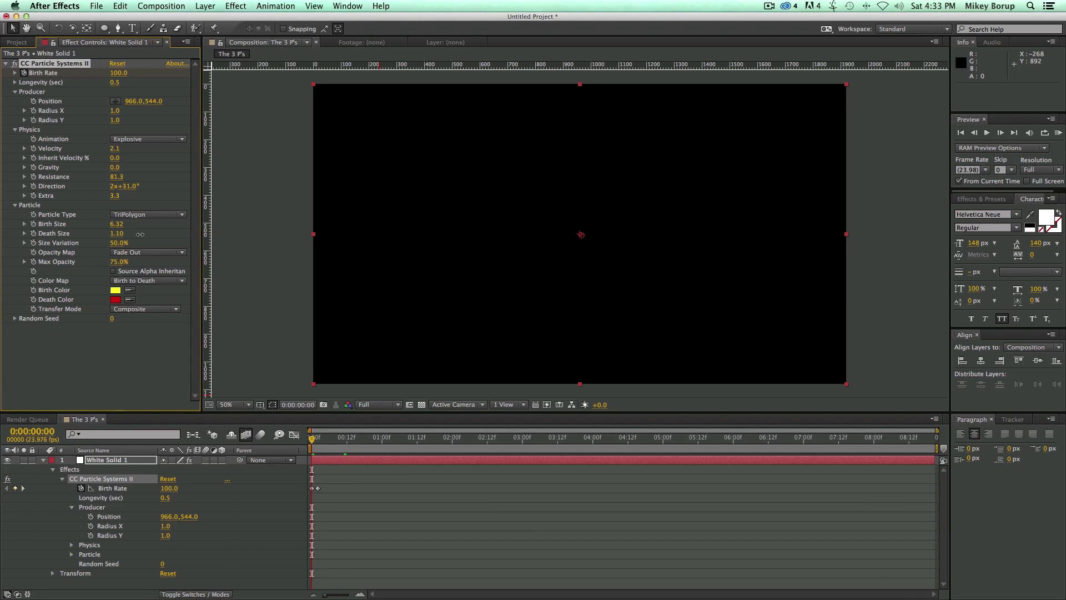
key("space")
left_click(135, 213)
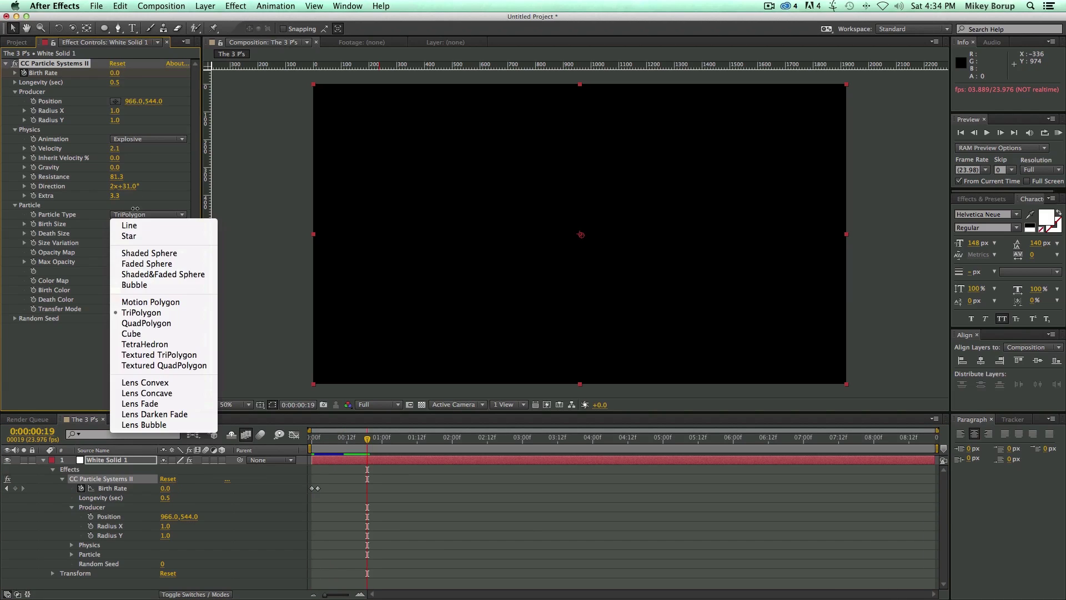
left_click(143, 140)
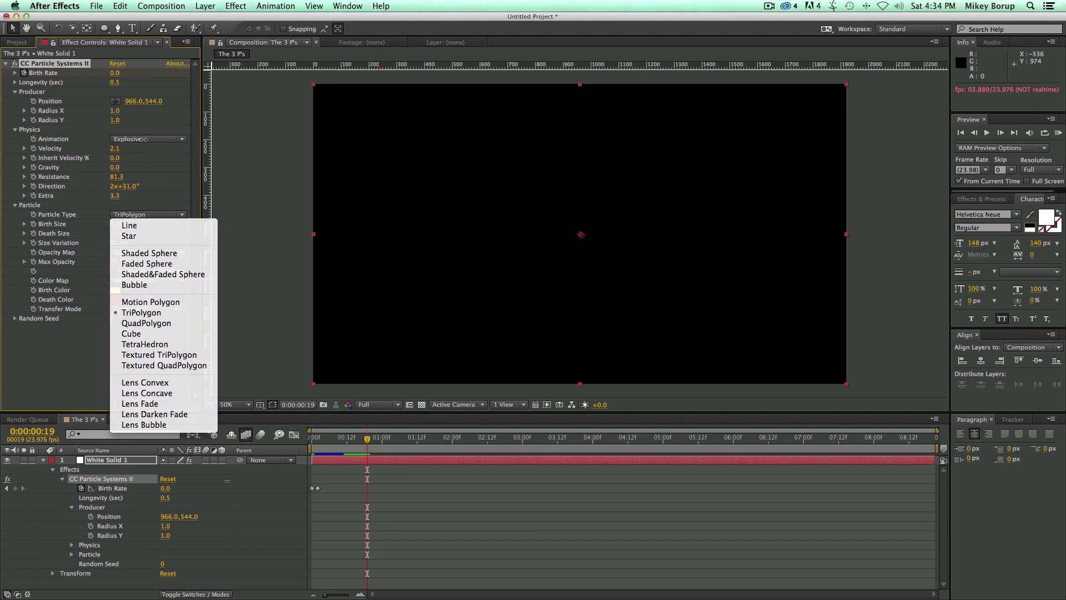
left_click(158, 214)
left_click(155, 221)
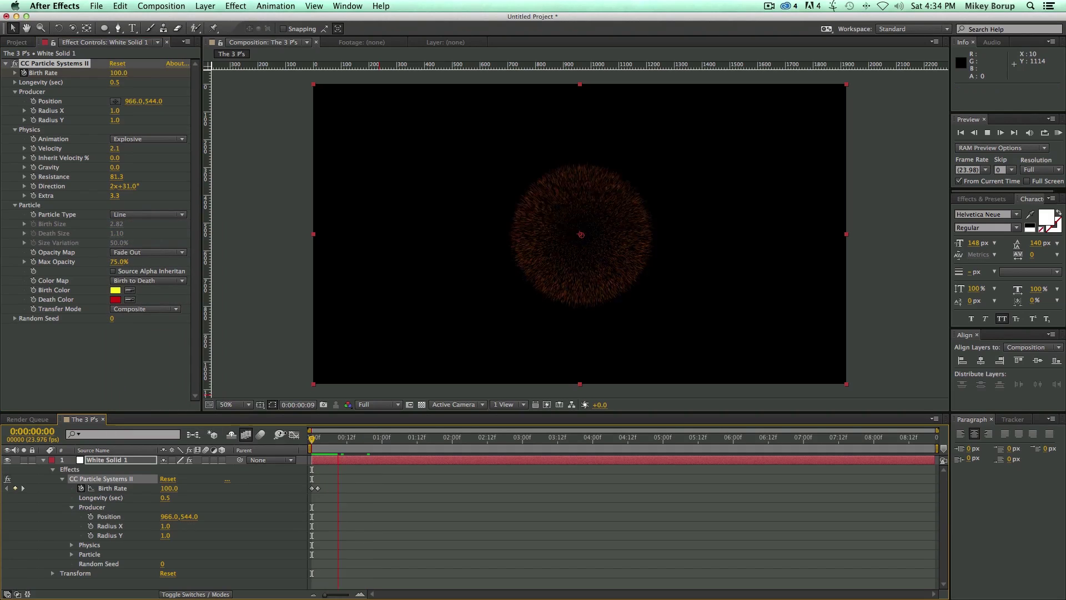
left_click(352, 444)
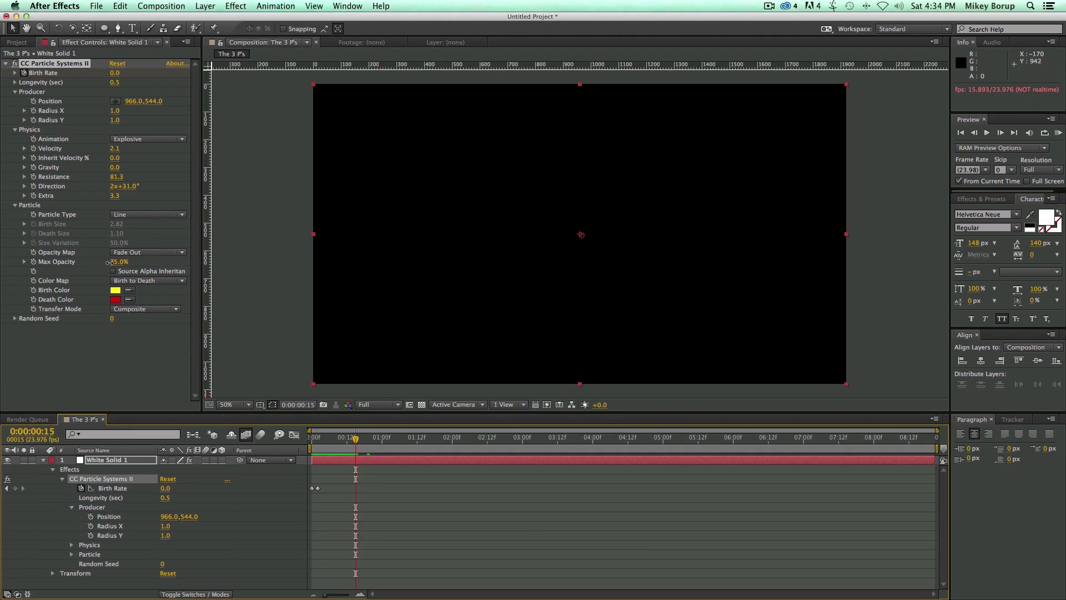
left_click(116, 290)
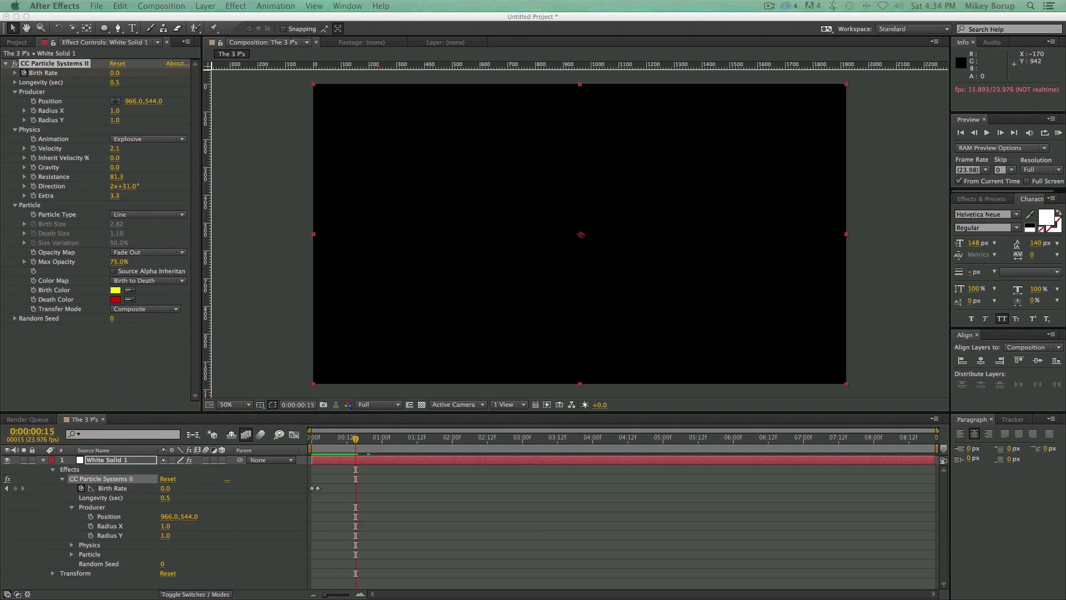
- Make the particle Birth Color red and the Death Color near-white, then preview the burst
mouse_move(469, 222)
left_mouse_down()
mouse_move(481, 213)
mouse_move(473, 216)
left_mouse_up()
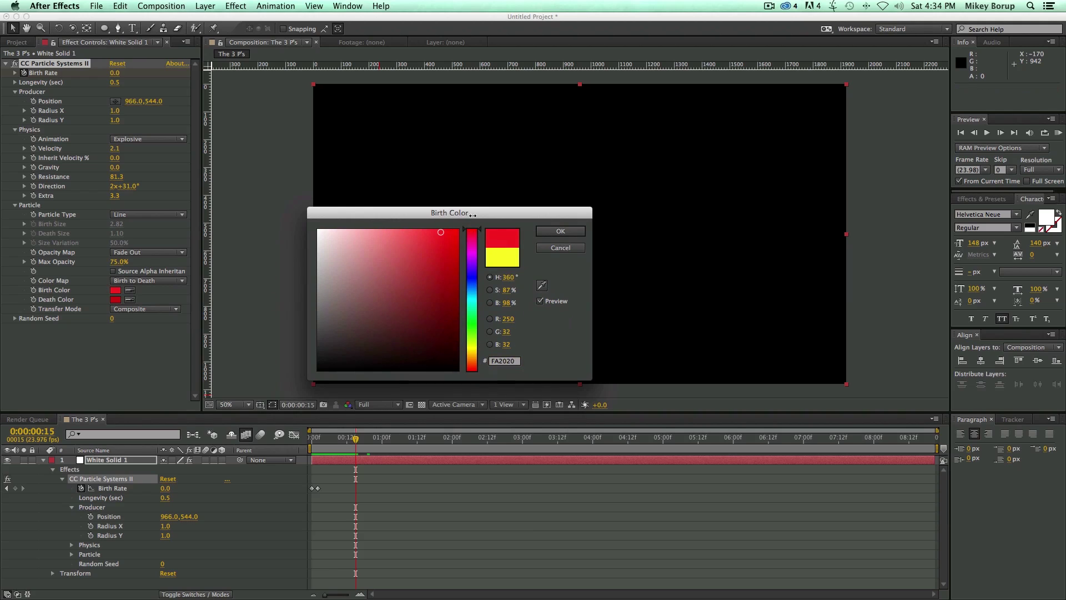
left_click(555, 230)
left_click(115, 300)
left_click(320, 230)
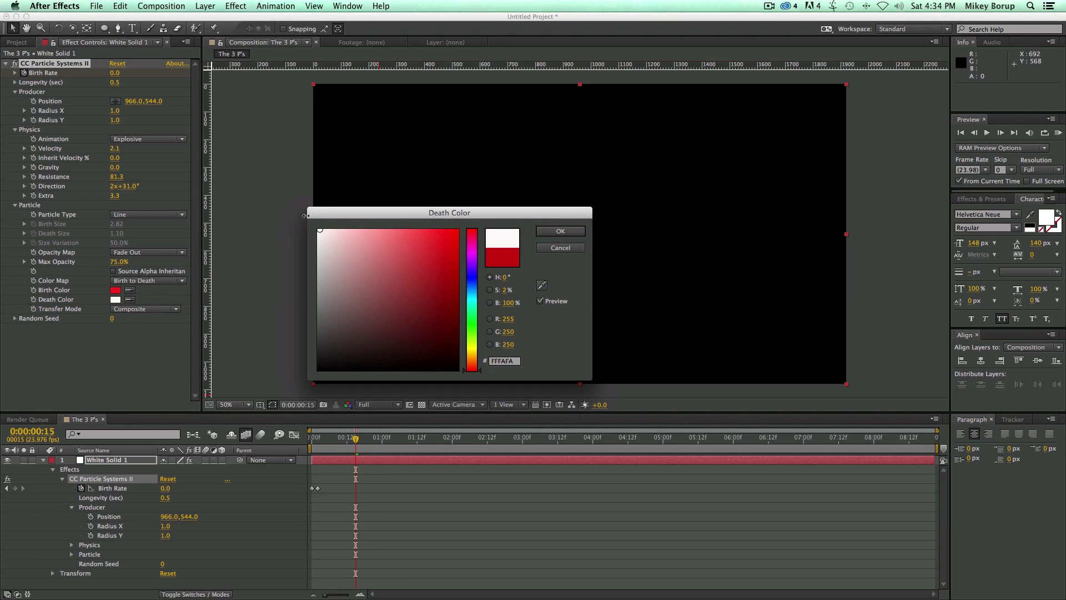
left_click(560, 230)
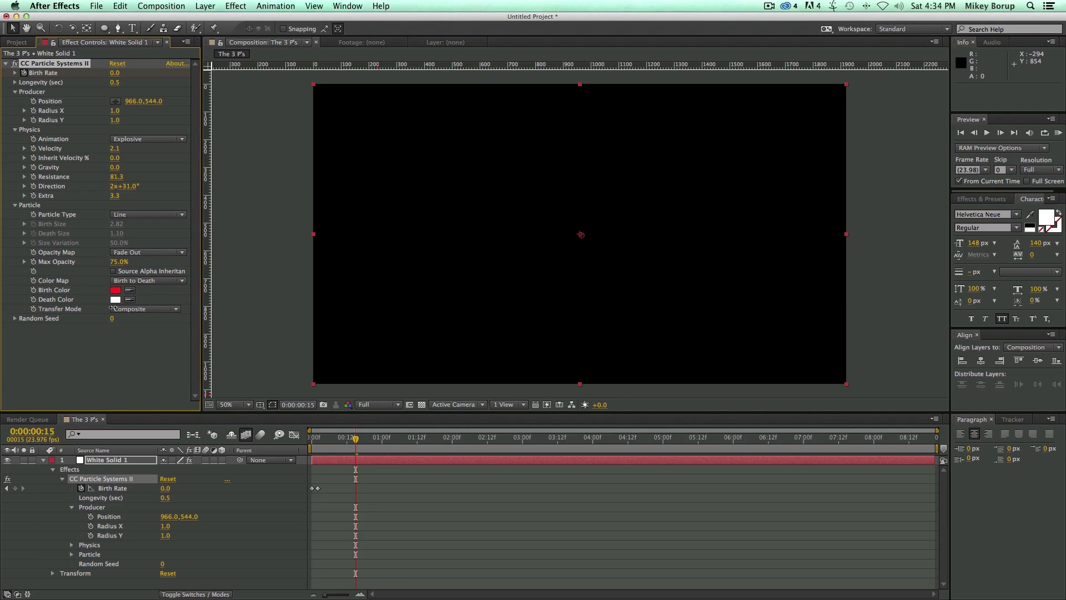
mouse_move(338, 440)
left_mouse_down()
mouse_move(311, 439)
mouse_move(350, 439)
mouse_move(335, 438)
left_mouse_up()
key("space")
key("space")
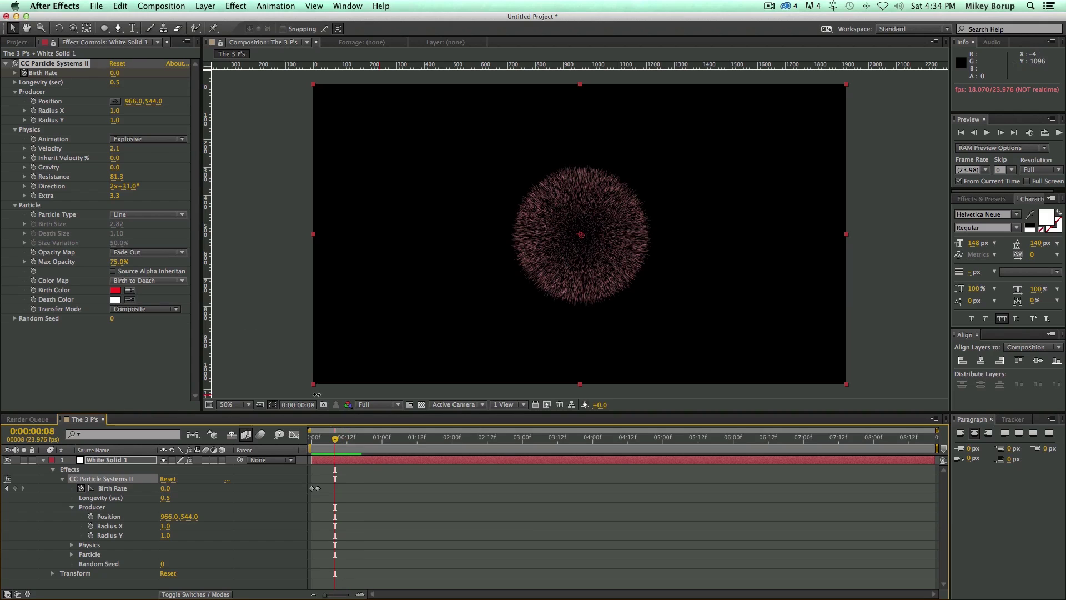
left_click_drag(328, 438, 329, 439)
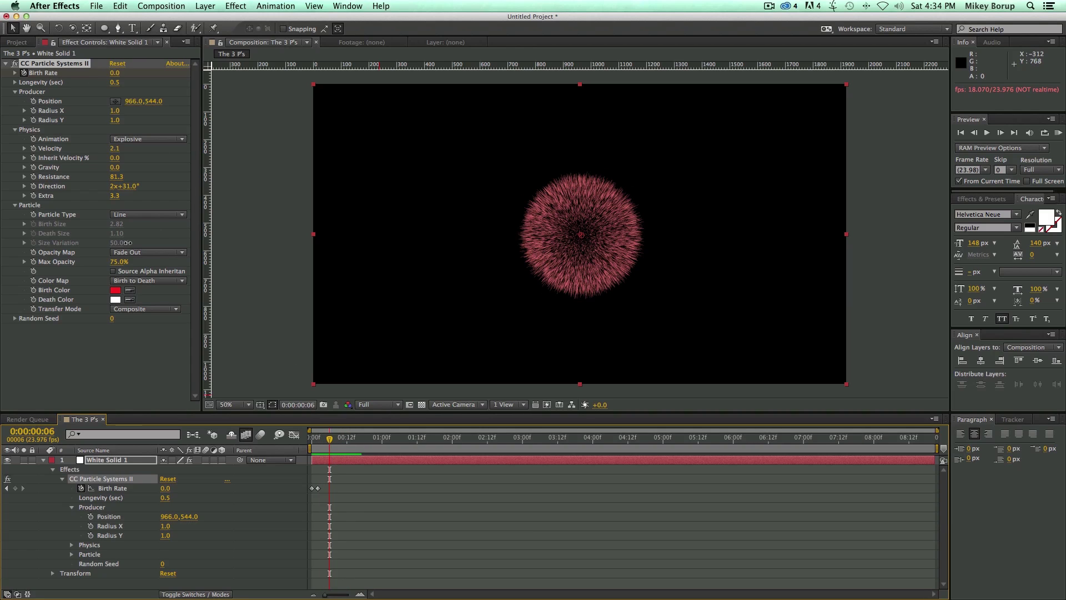
- Try the Constant and Fade In and Out opacity maps, previewing each
left_click(150, 252)
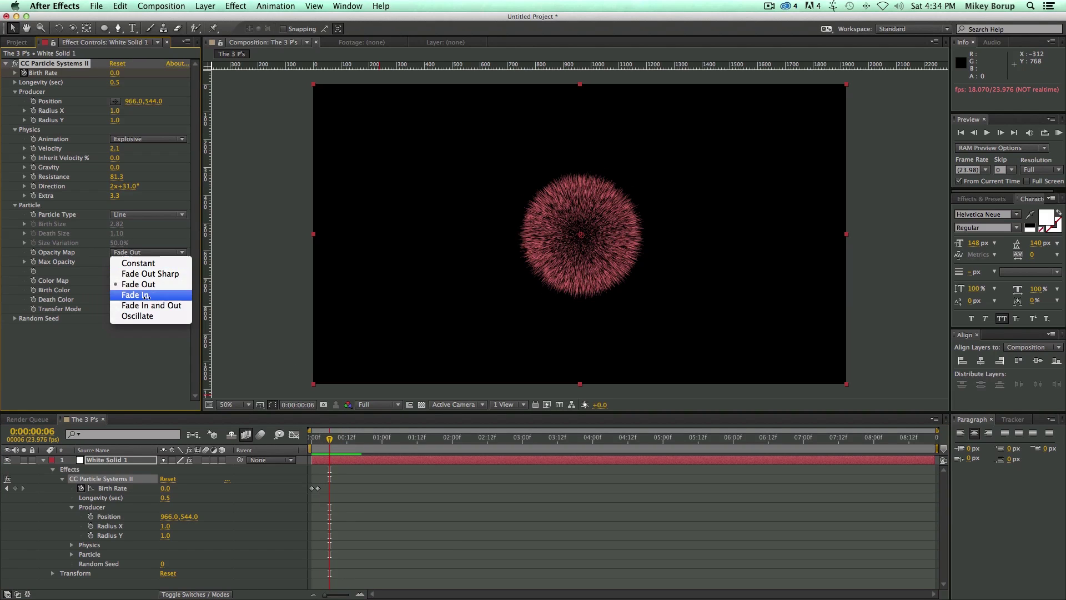
left_click(58, 253)
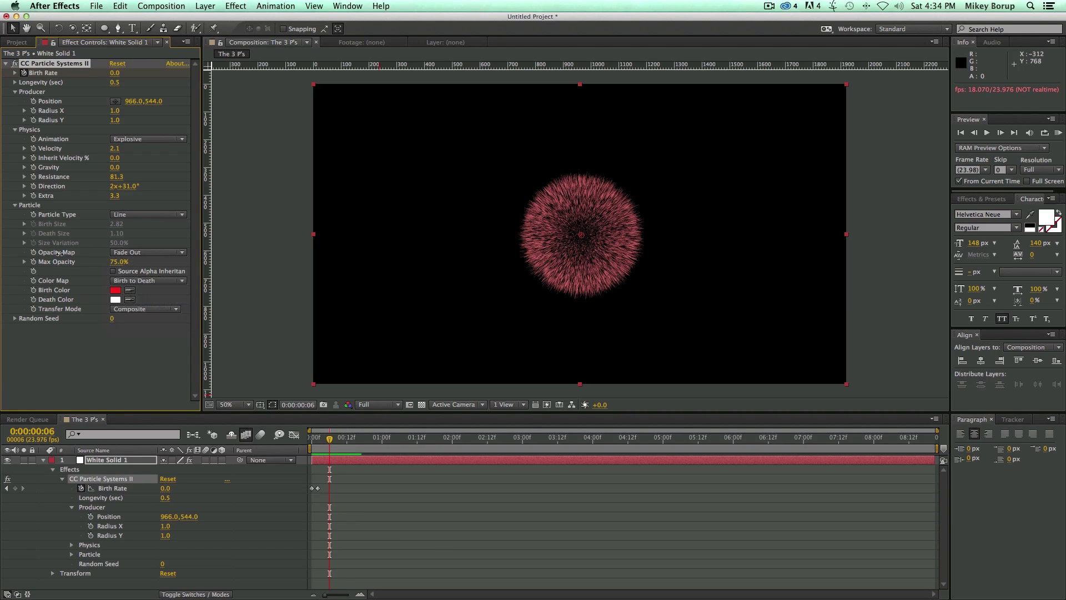
left_click(136, 252)
left_click(133, 264)
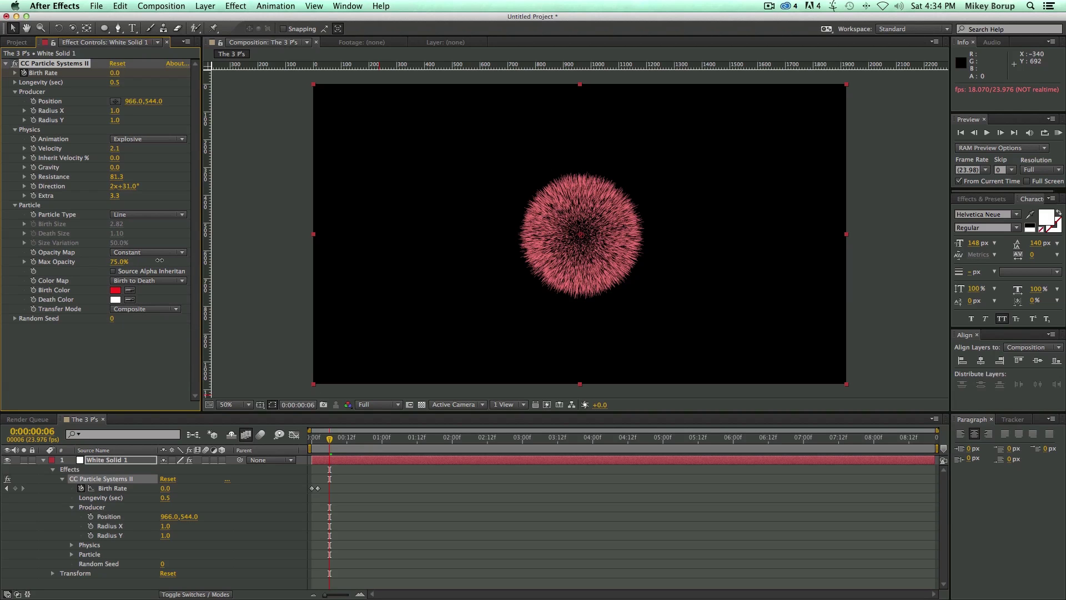
mouse_move(315, 440)
left_mouse_down()
mouse_move(363, 443)
mouse_move(312, 439)
left_mouse_up()
key("space")
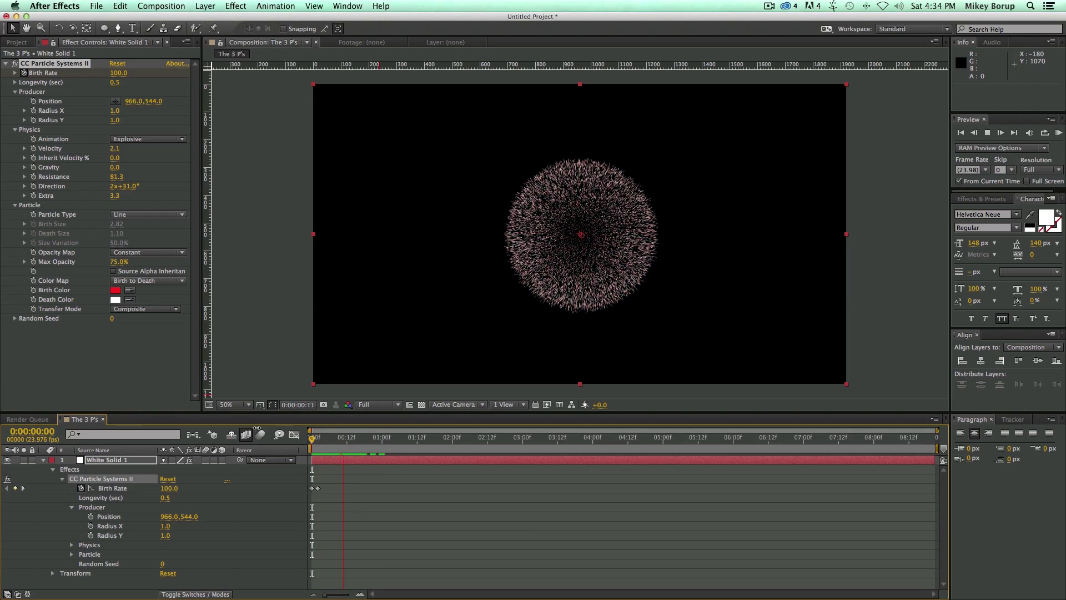
key("space")
left_click_drag(352, 443, 335, 442)
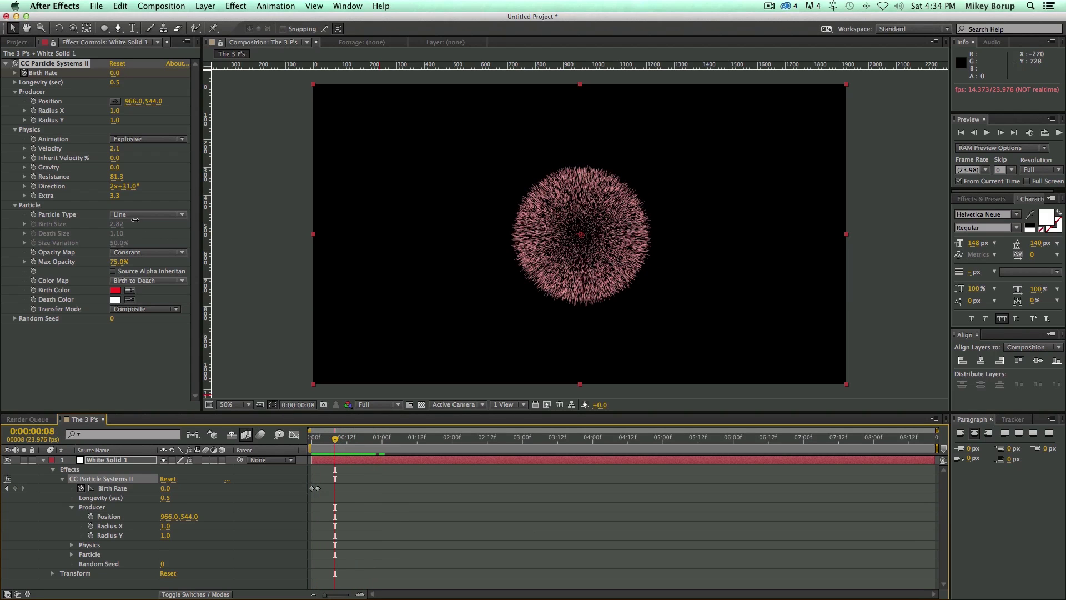
left_click(144, 254)
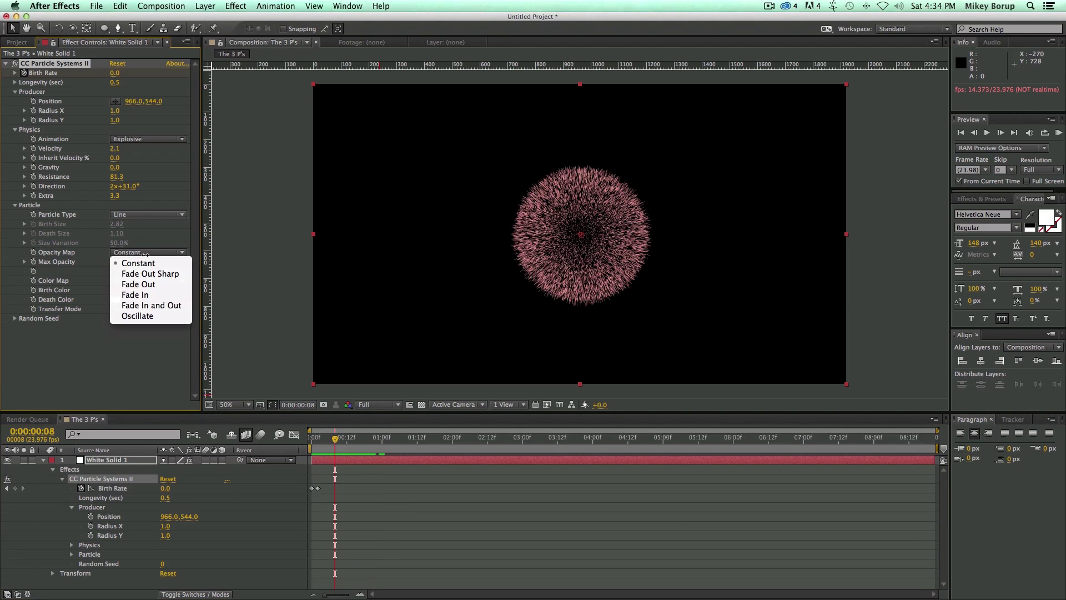
left_click(151, 305)
key("Home")
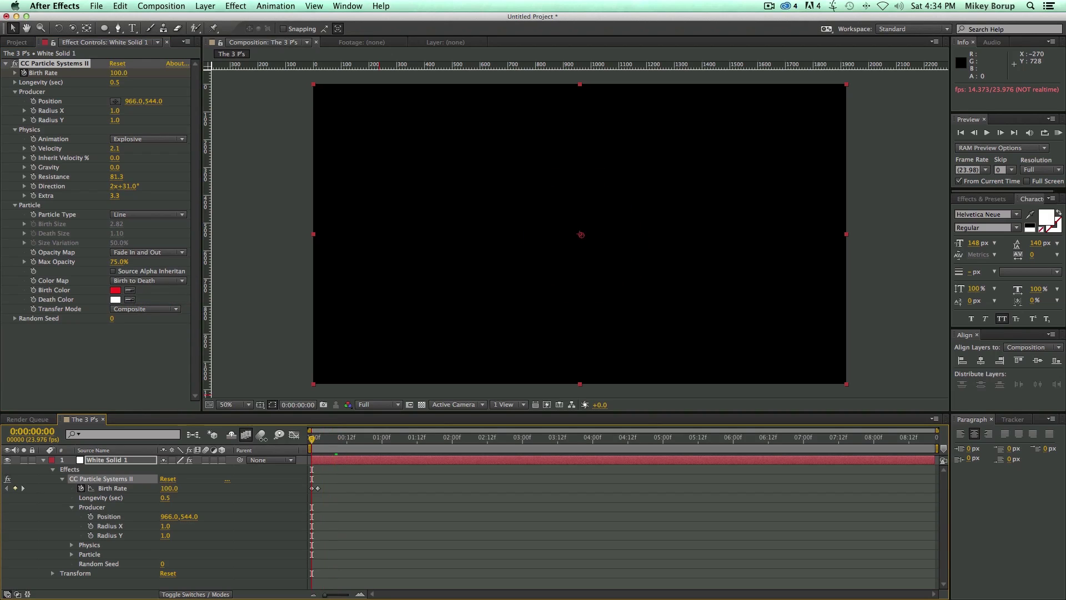
key("space")
- Switch the Opacity Map through Fade Out to Oscillate and preview it
left_click(145, 252)
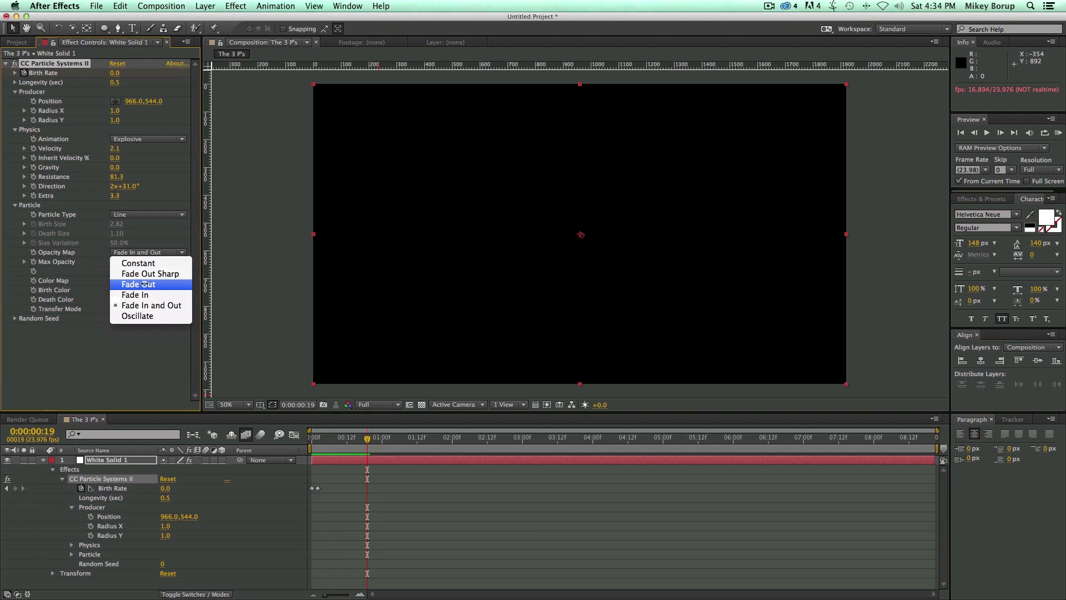
left_click(144, 284)
left_click(145, 252)
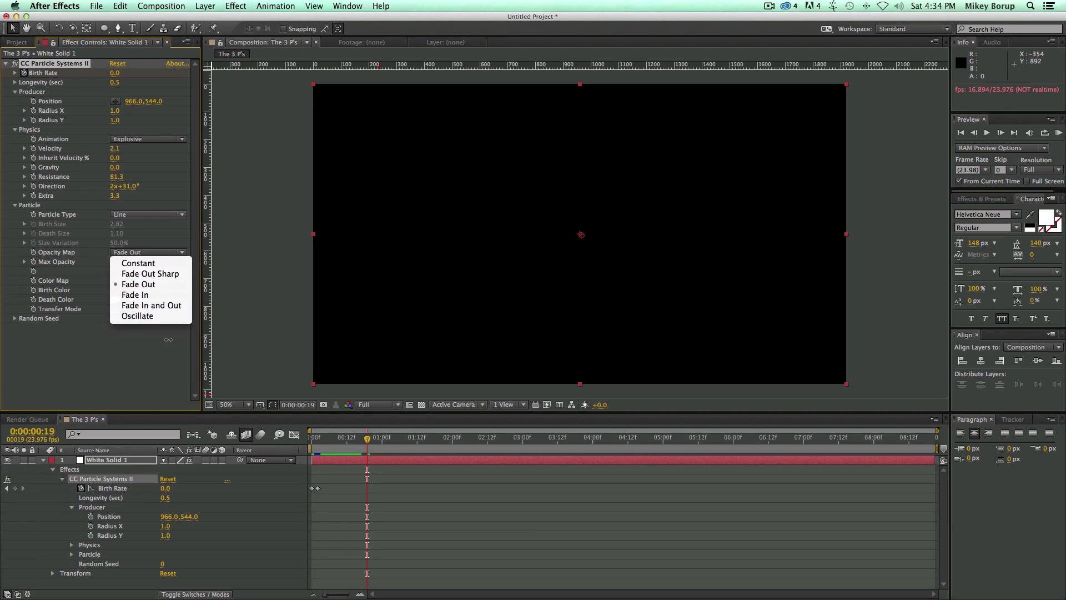
left_click(137, 316)
left_click(315, 439)
key("space")
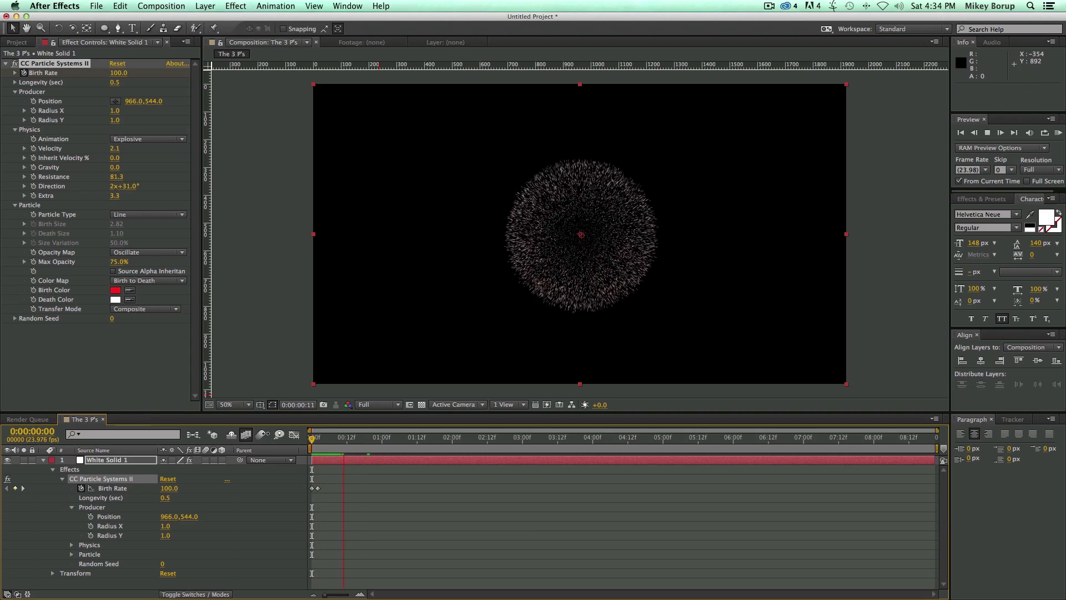
key("space")
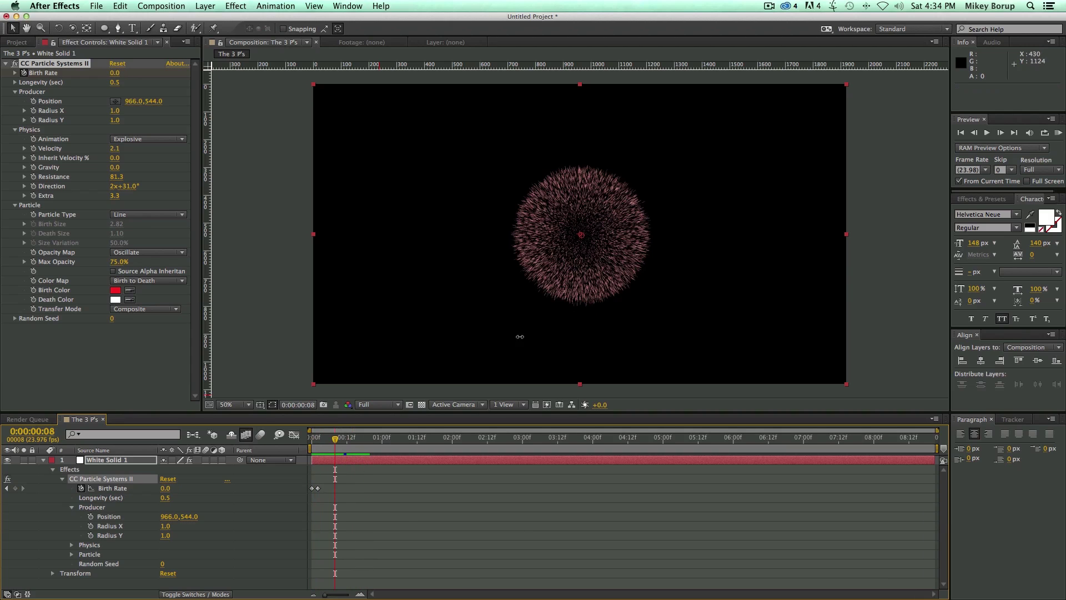
key("space")
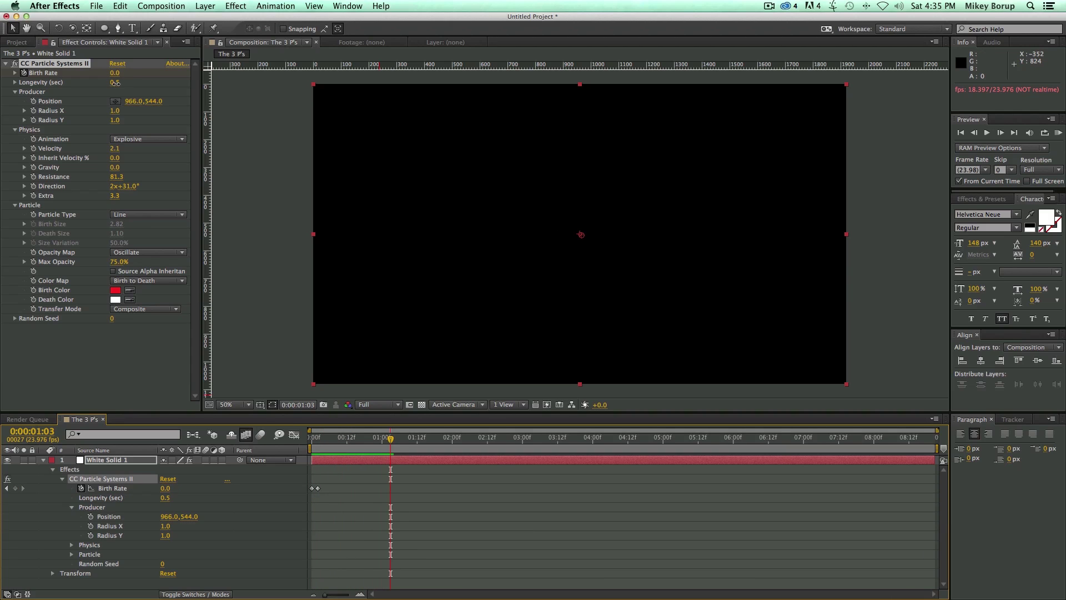
- Set particle Longevity to 1.0 second and preview the burst
left_click(115, 82)
type("1")
key("Return")
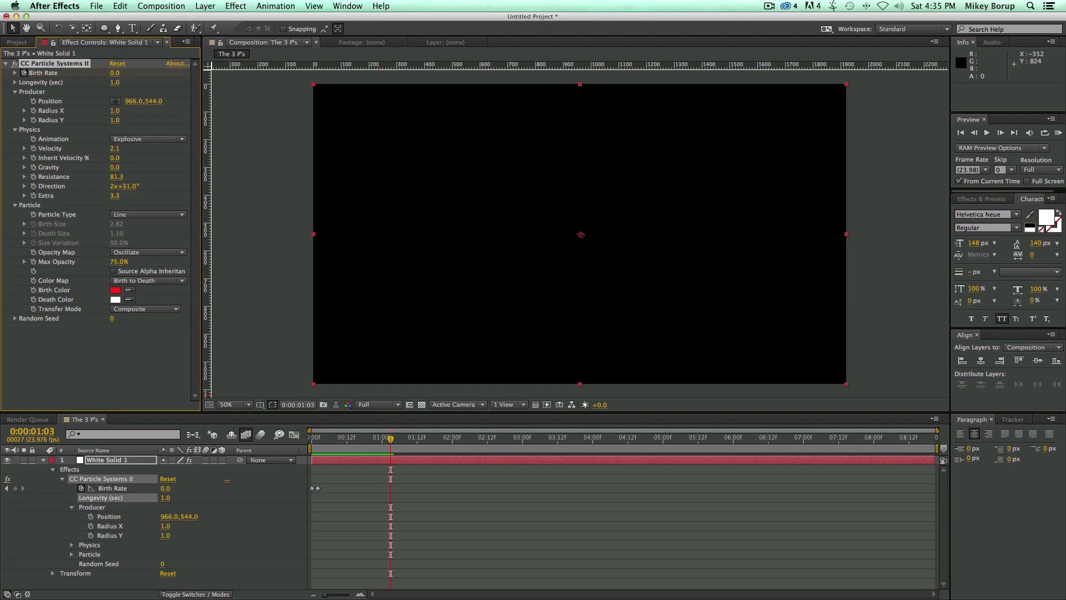
left_click_drag(350, 438, 264, 435)
key("space")
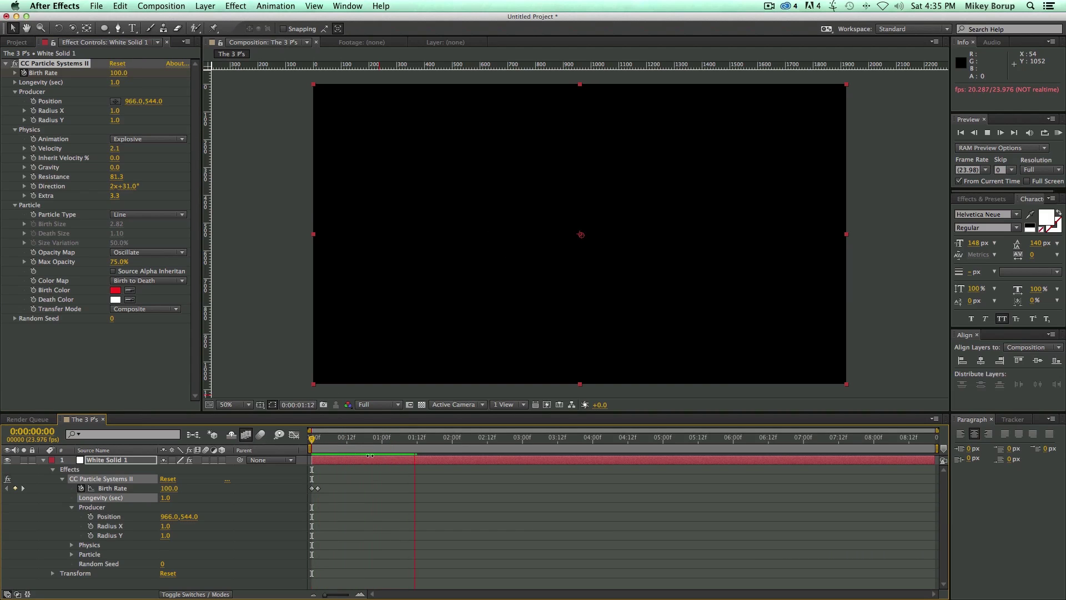
key("space")
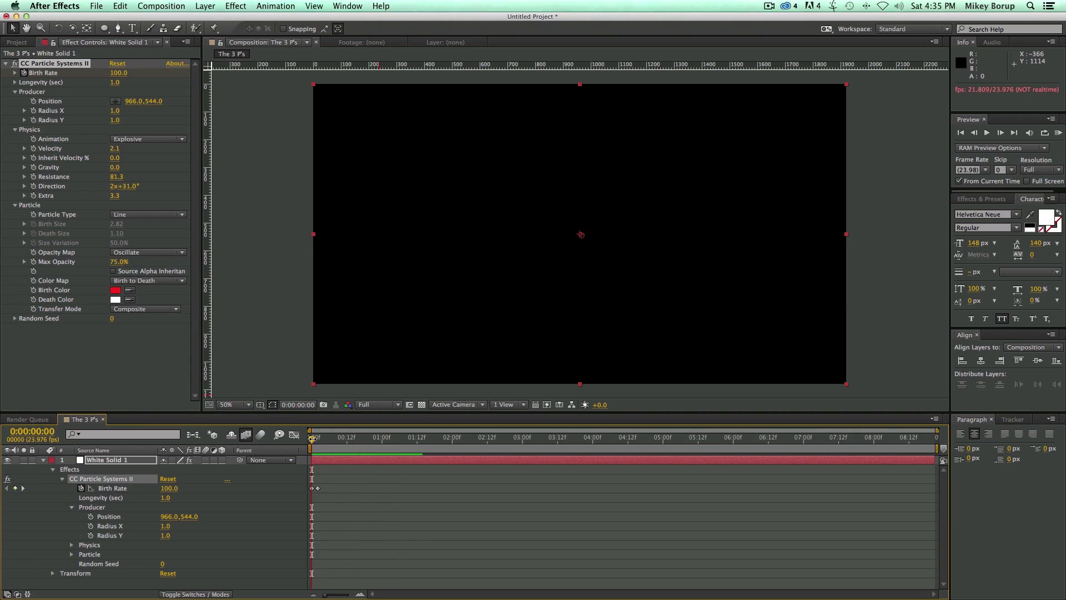
key("space")
key("space")
- Reset CC Particle Systems II, move the emitter to Y -48, widen Radius X to 214, set Velocity 0
left_click(117, 63)
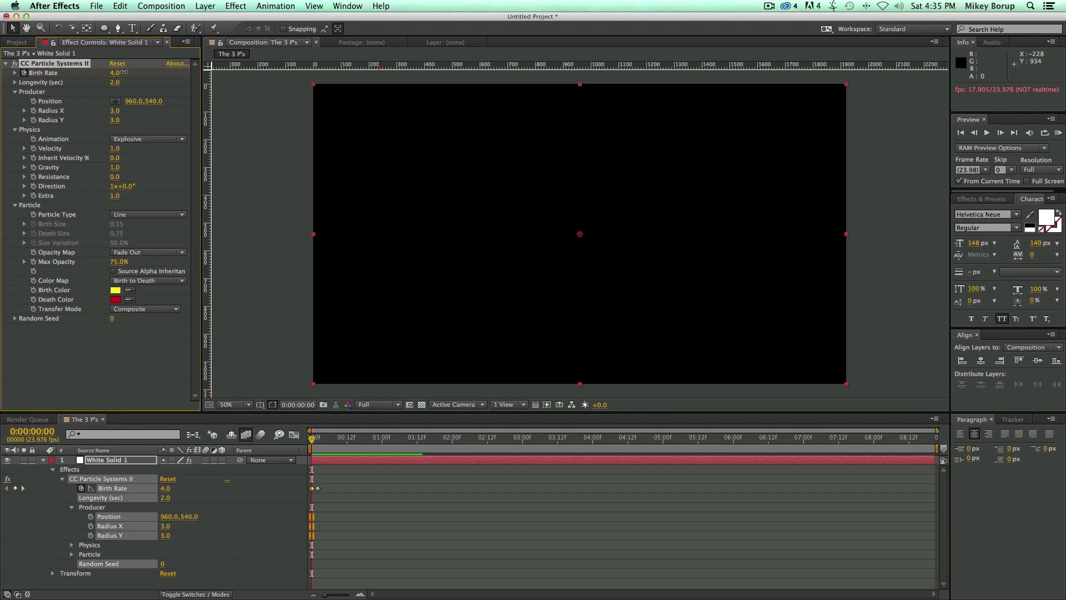
key("space")
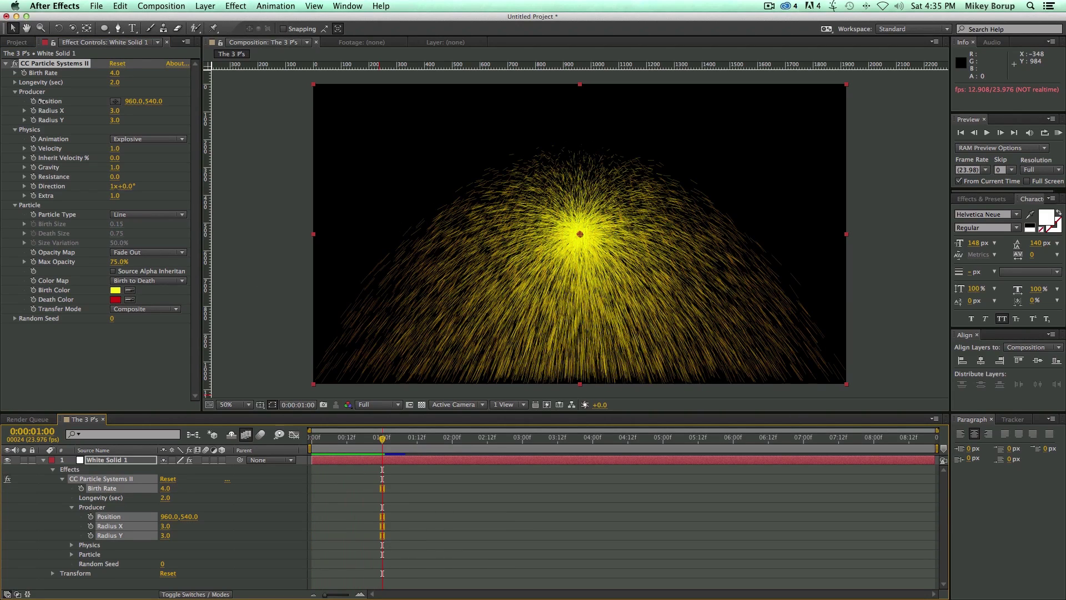
left_click_drag(144, 102, 33, 103)
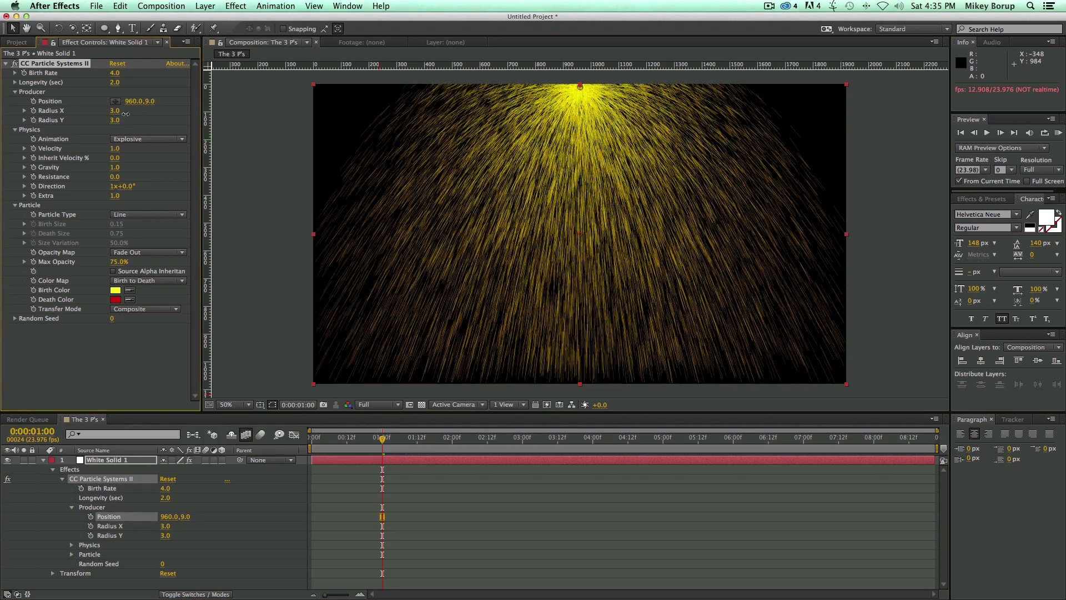
mouse_move(125, 113)
left_mouse_down()
mouse_move(203, 101)
mouse_move(131, 101)
left_mouse_up()
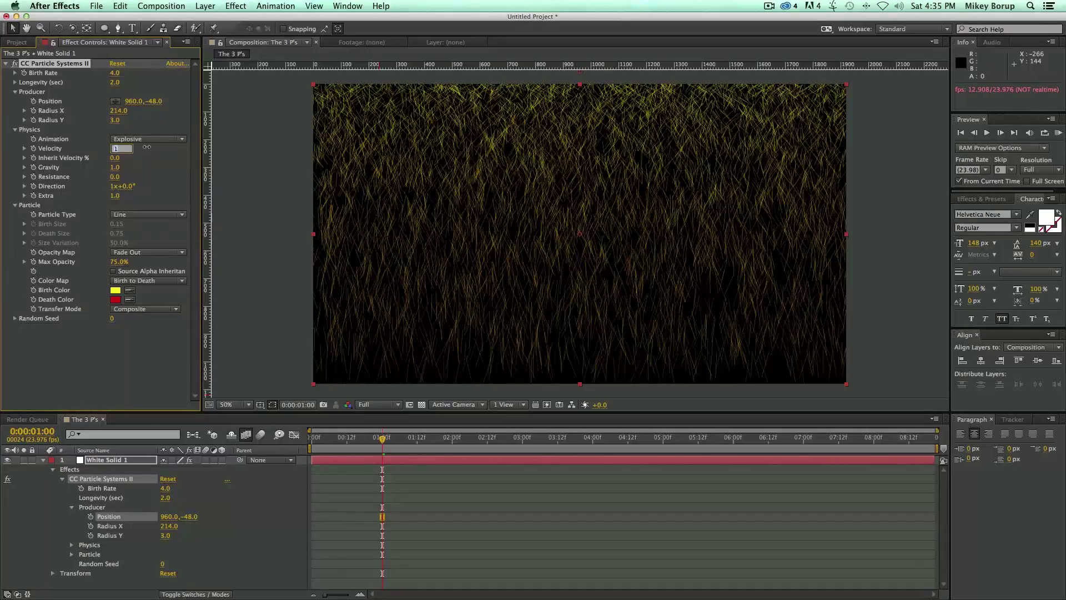
type("0")
key("Return")
key("space")
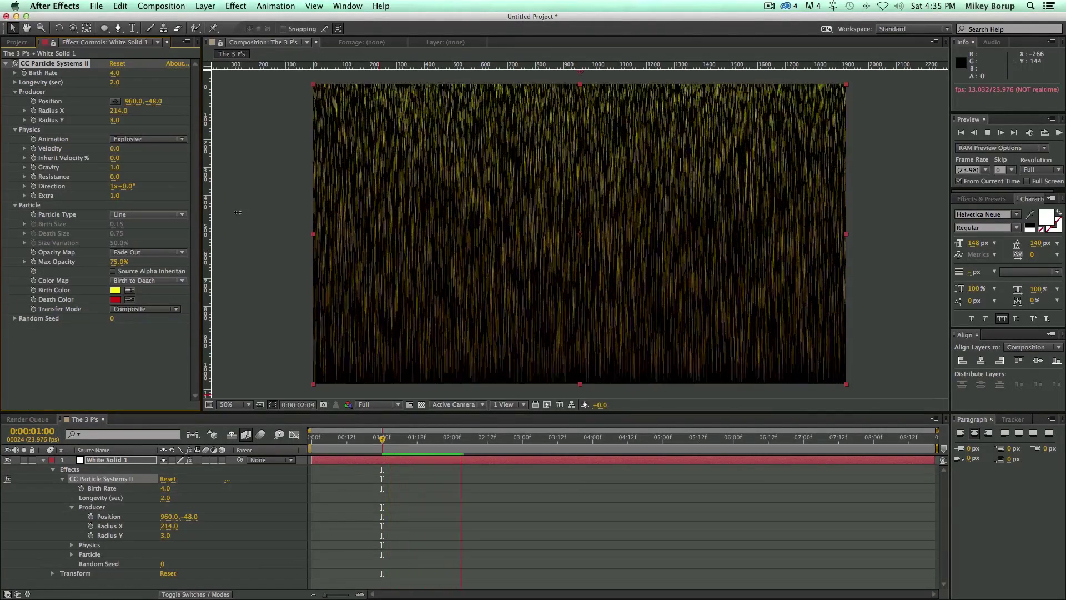
key("space")
- Set Gravity 0.2, Longevity 85.1 and Birth Rate 0.2, then preview the sparse rain
left_click_drag(113, 167, 78, 170)
key("space")
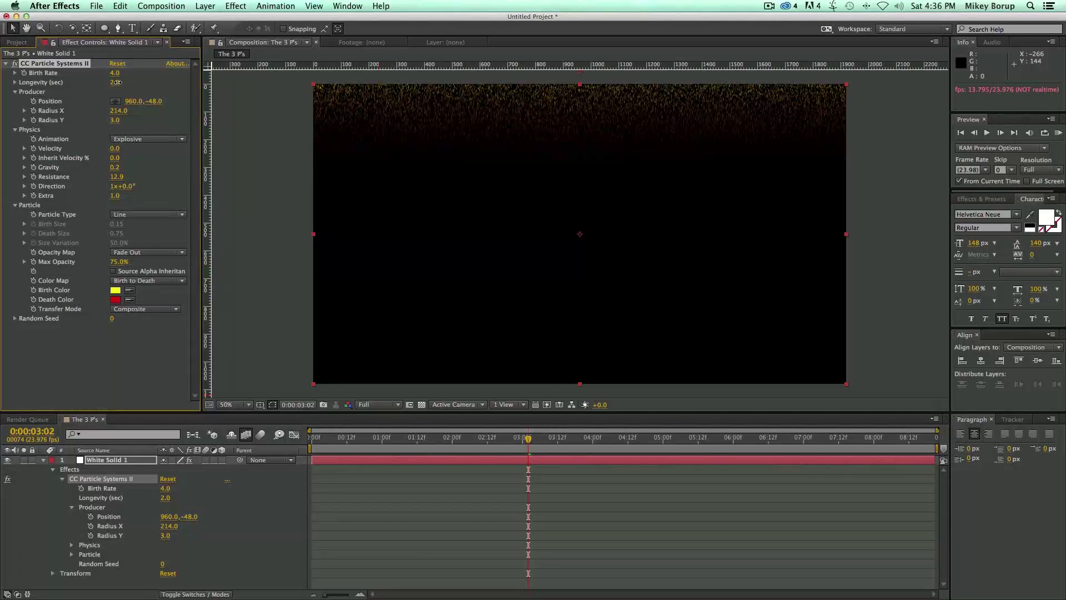
left_click_drag(113, 82, 399, 126)
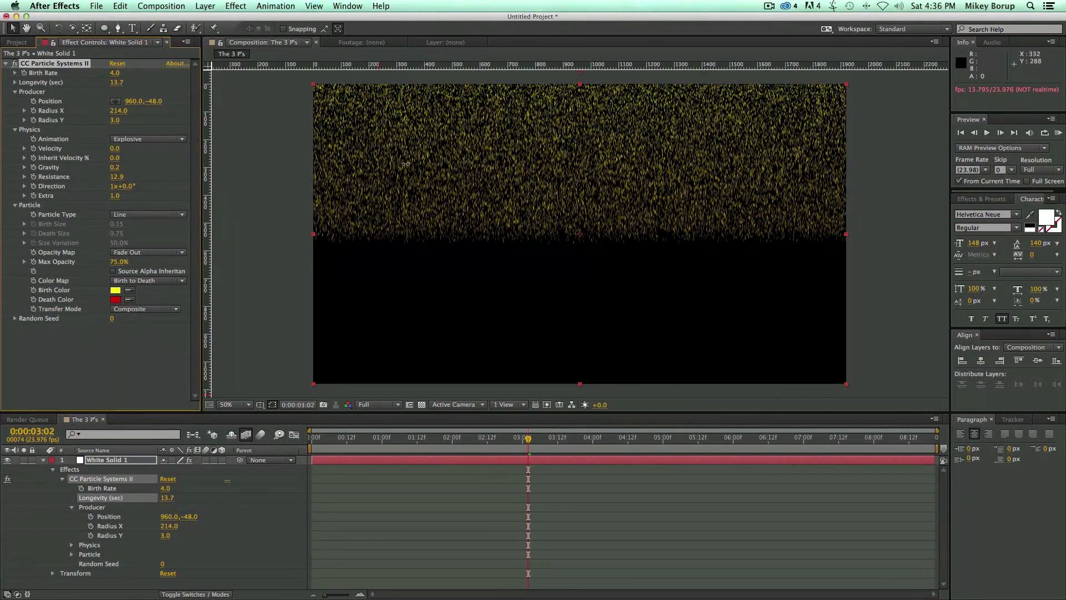
left_click_drag(310, 97, 555, 128)
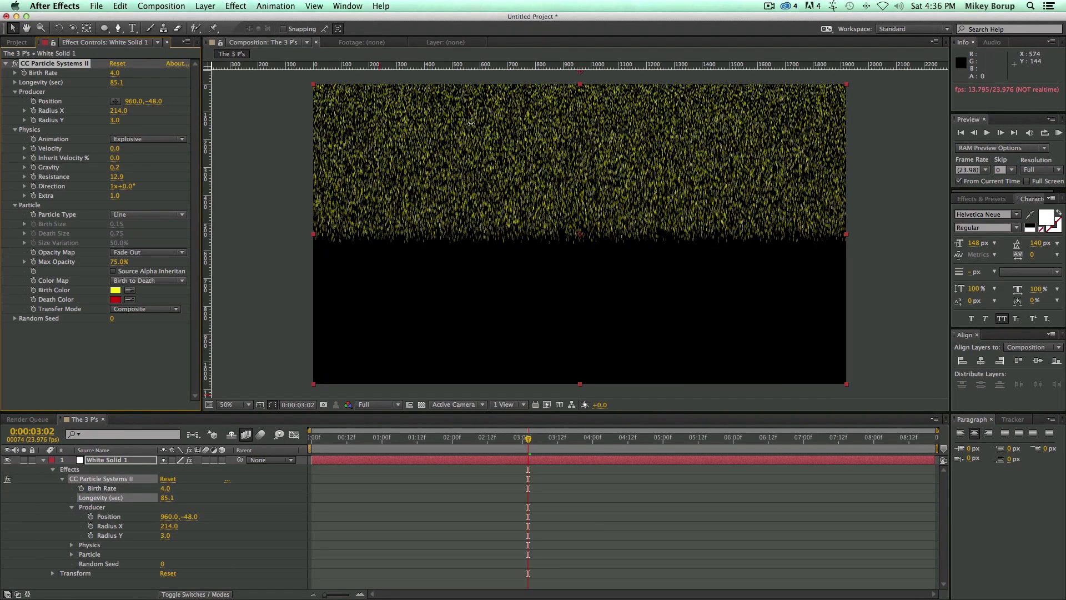
key("space")
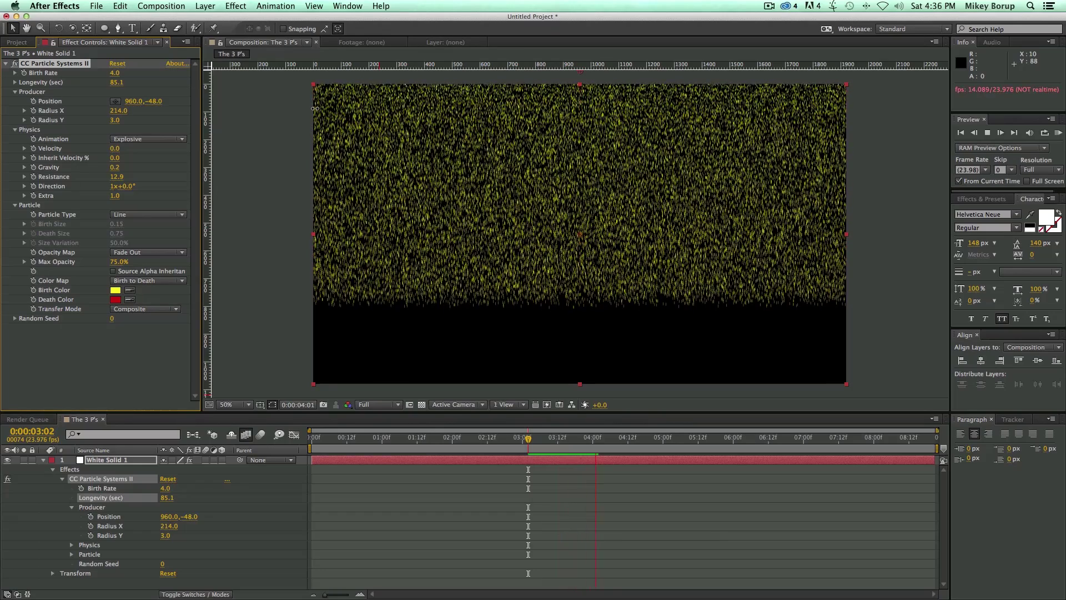
key("space")
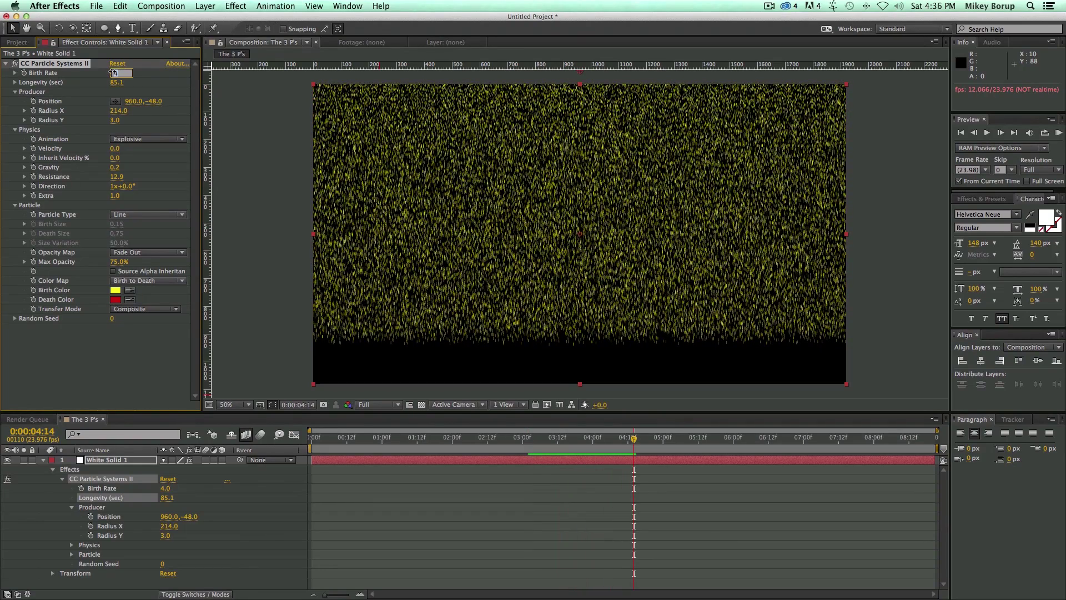
key("Return")
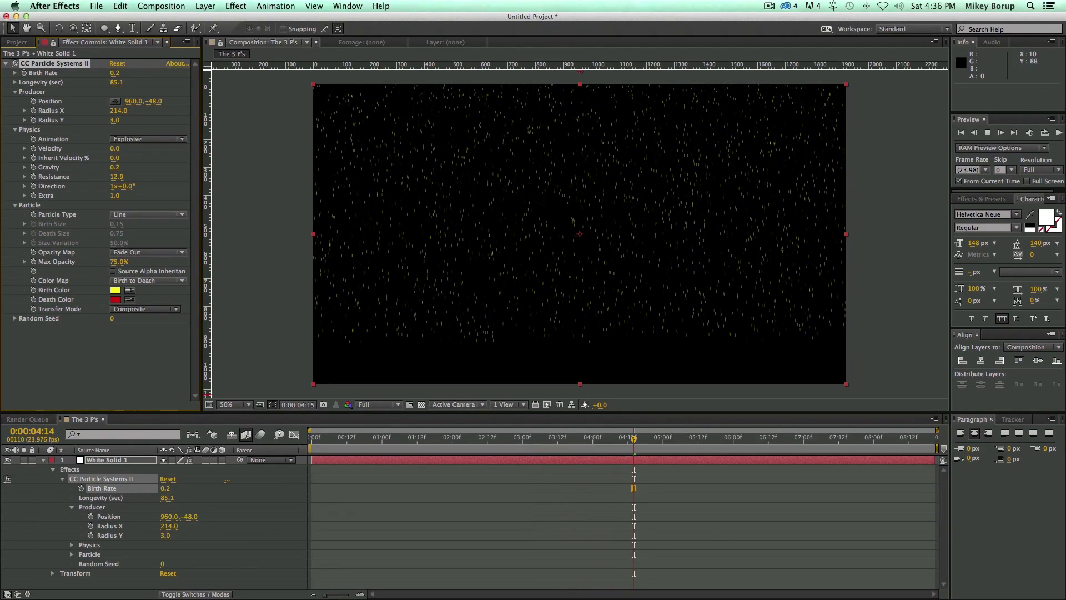
key("space")
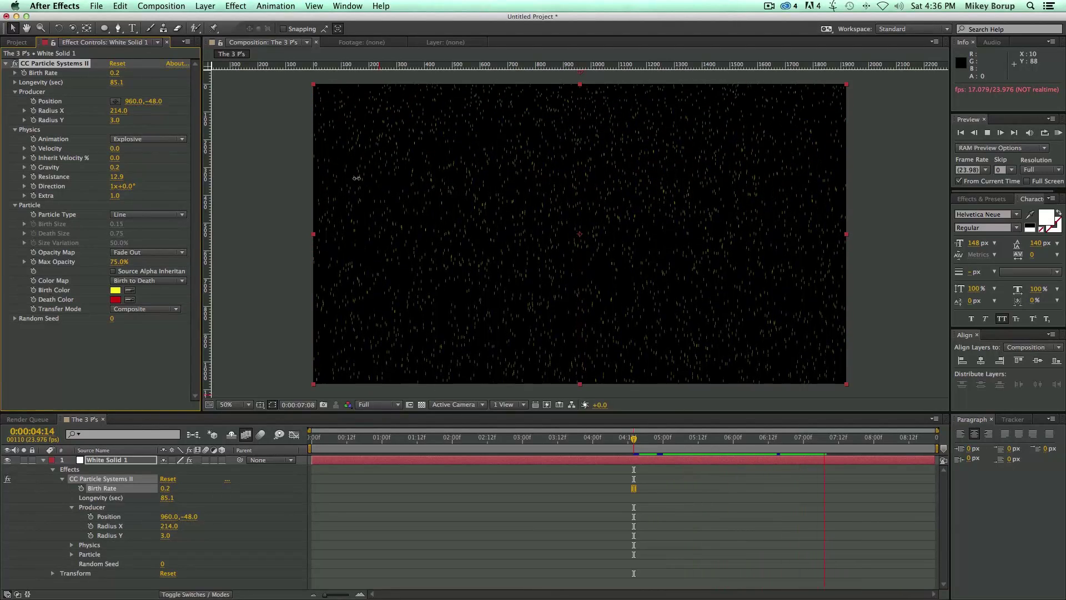
left_click(135, 214)
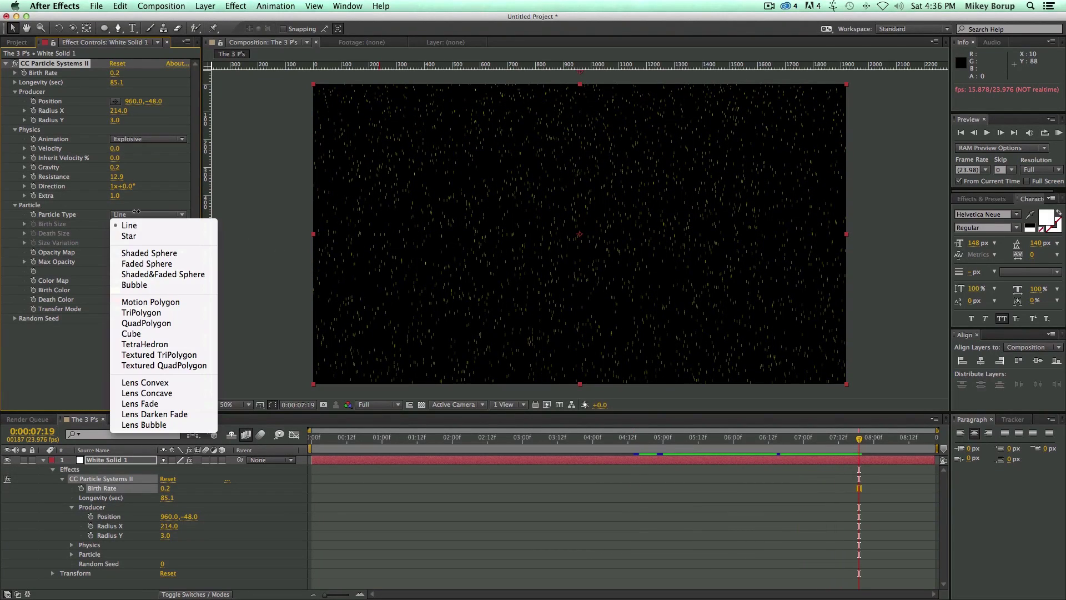
- Switch the particles to Shaded&Faded Sphere with Birth Size 1.26 and preview the soft orbs
left_click(168, 274)
key("space")
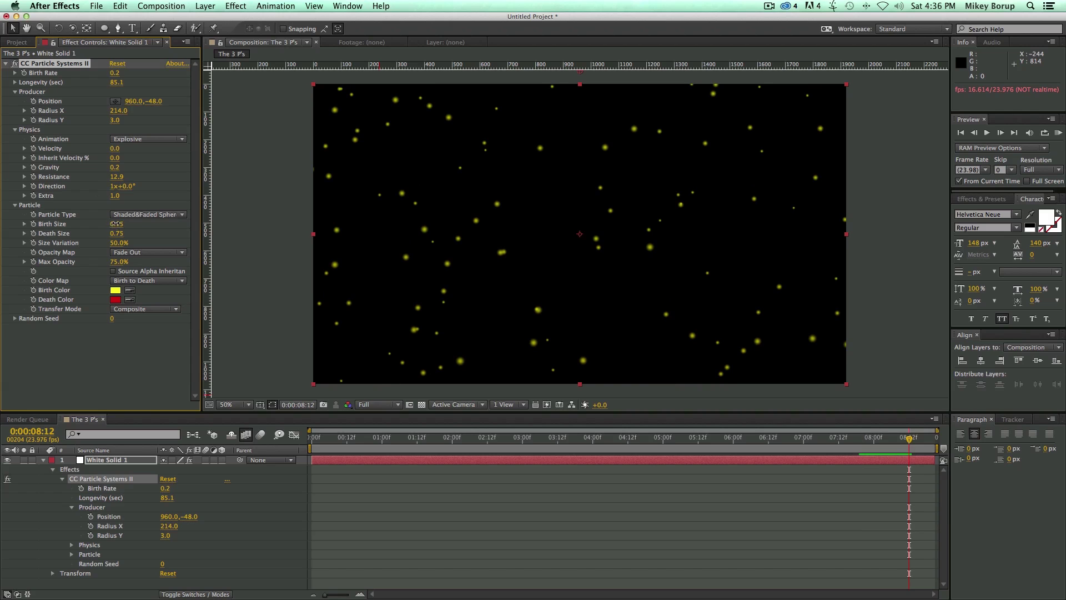
left_click_drag(115, 224, 184, 230)
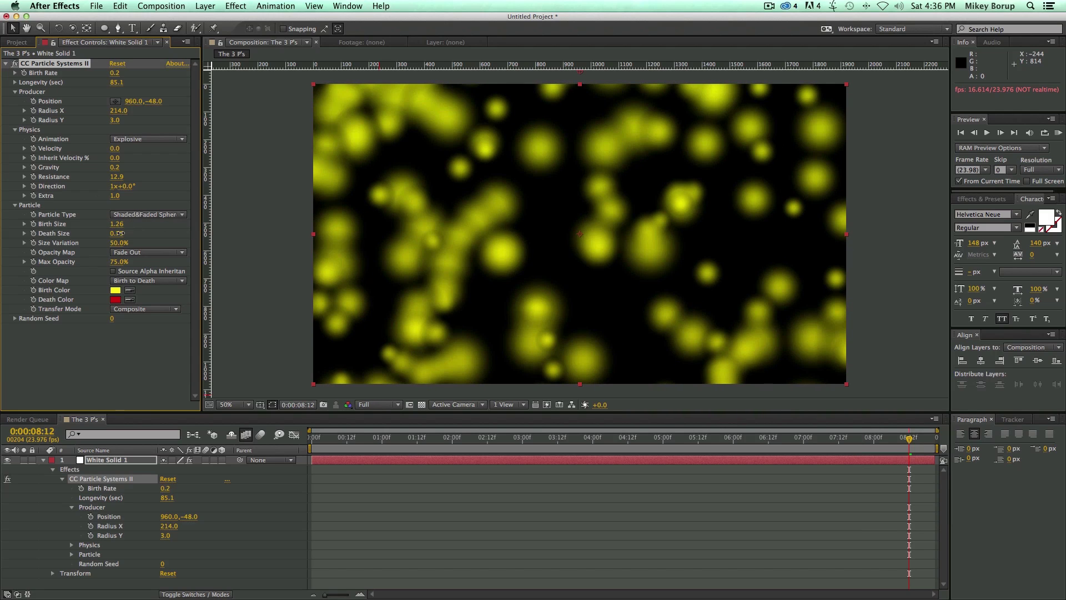
key("space")
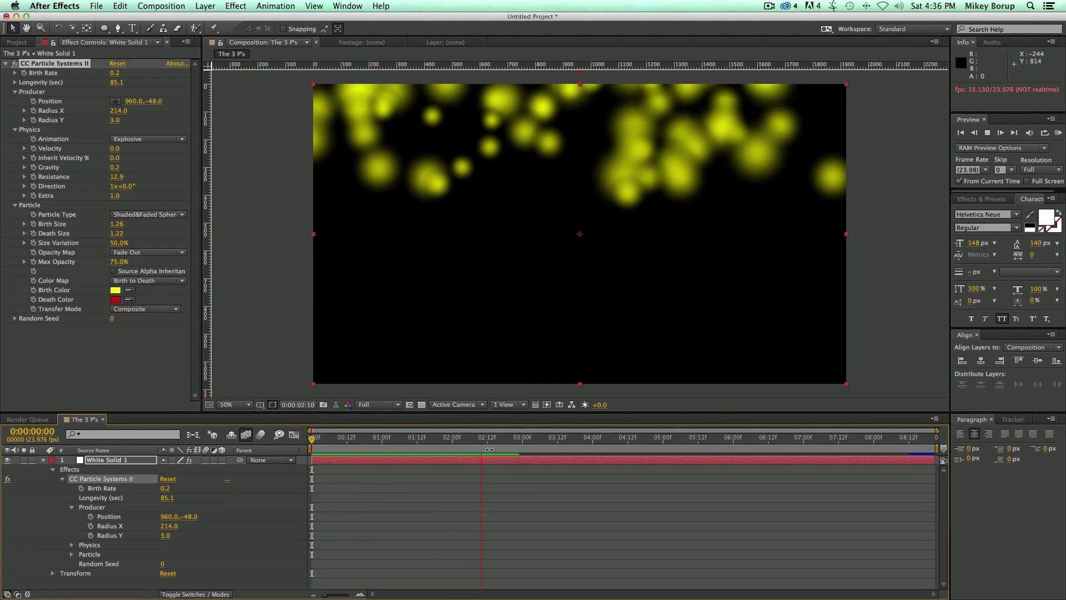
key("space")
left_click_drag(520, 439, 703, 460)
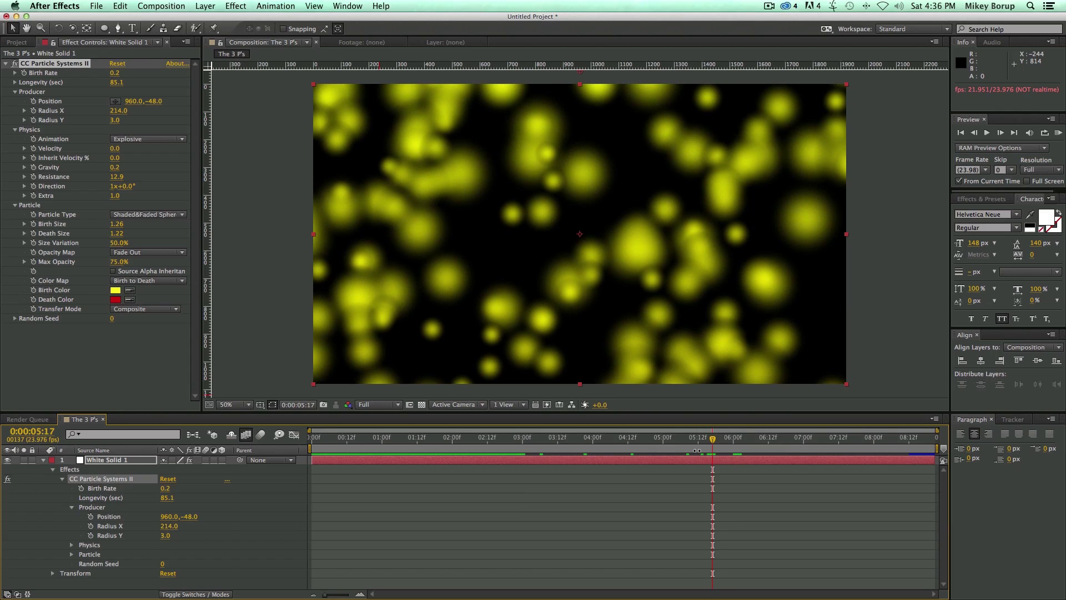
- Slide White Solid 1 about 22 frames earlier, extend its out point to the comp end, and preview
left_click_drag(711, 460, 452, 460)
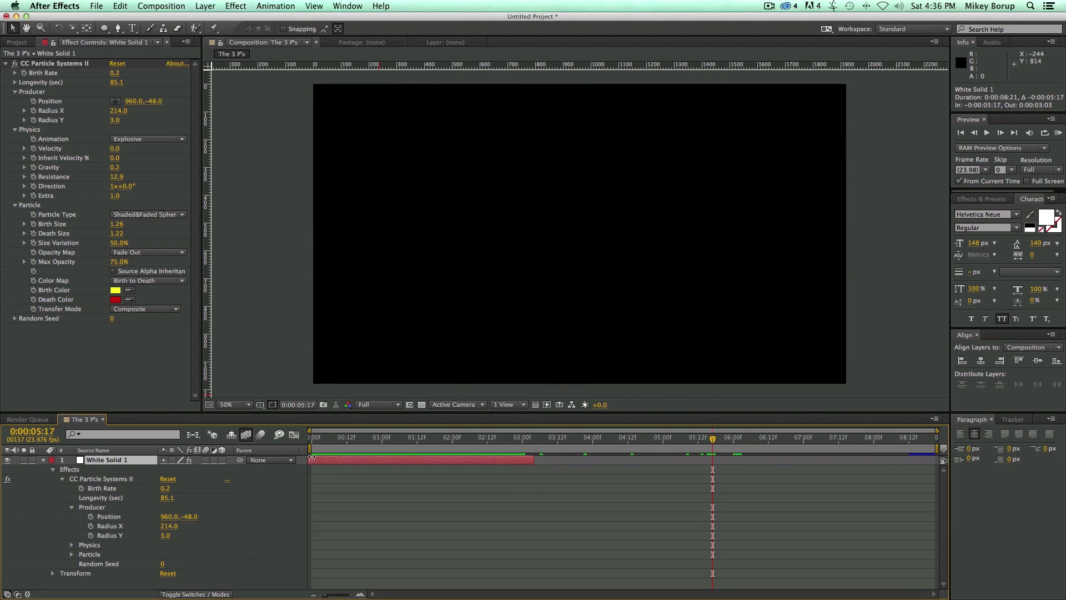
left_click_drag(651, 463, 908, 463)
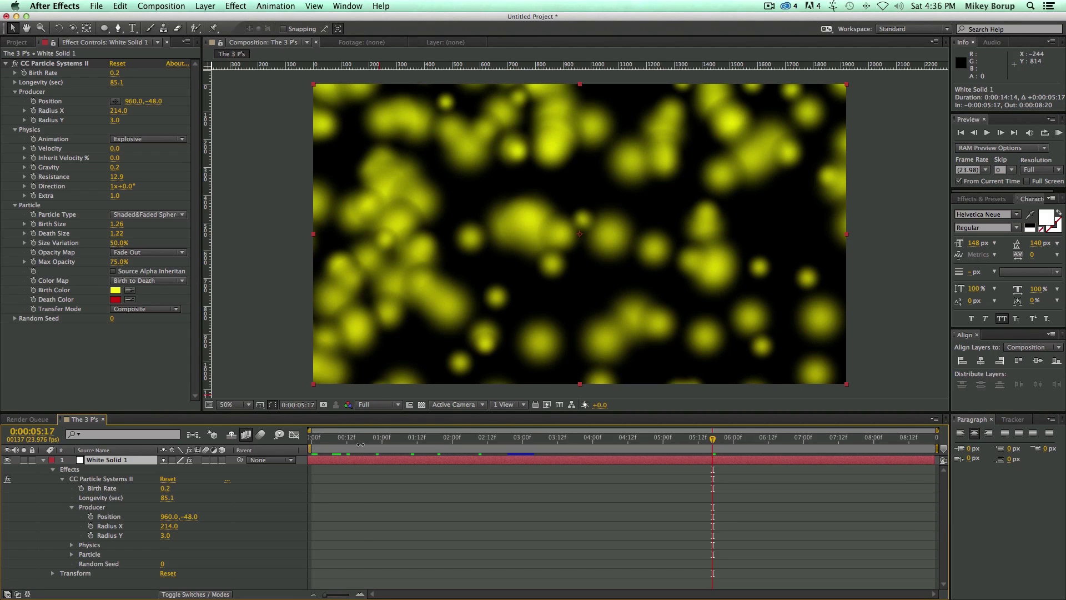
left_click_drag(361, 444, 284, 438)
key("space")
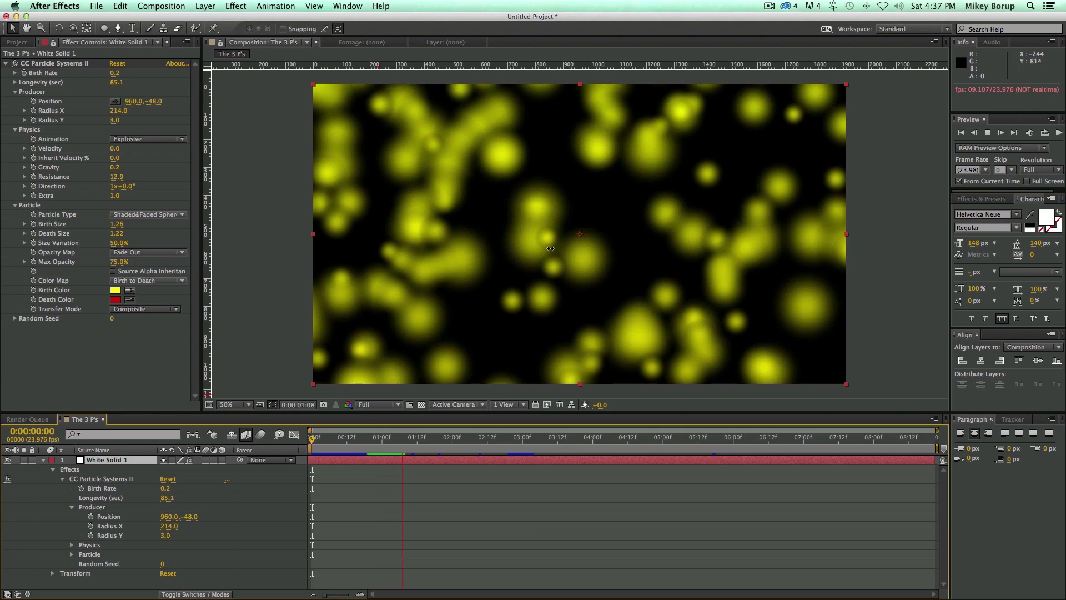
key("space")
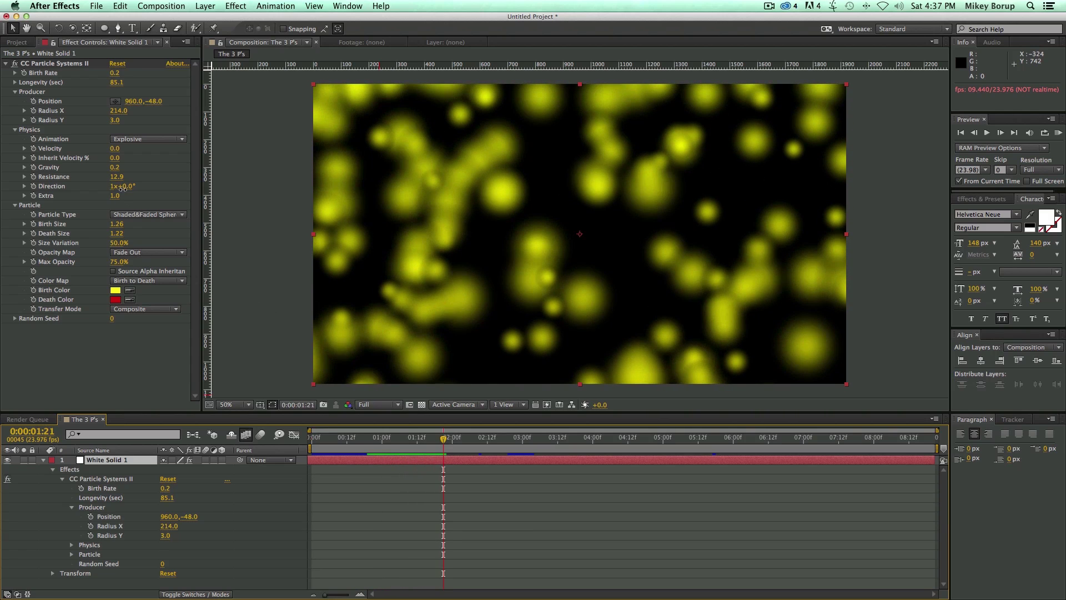
- Set particle Gravity to 0.2 and Birth Size to 2.27
left_click_drag(116, 167, 114, 167)
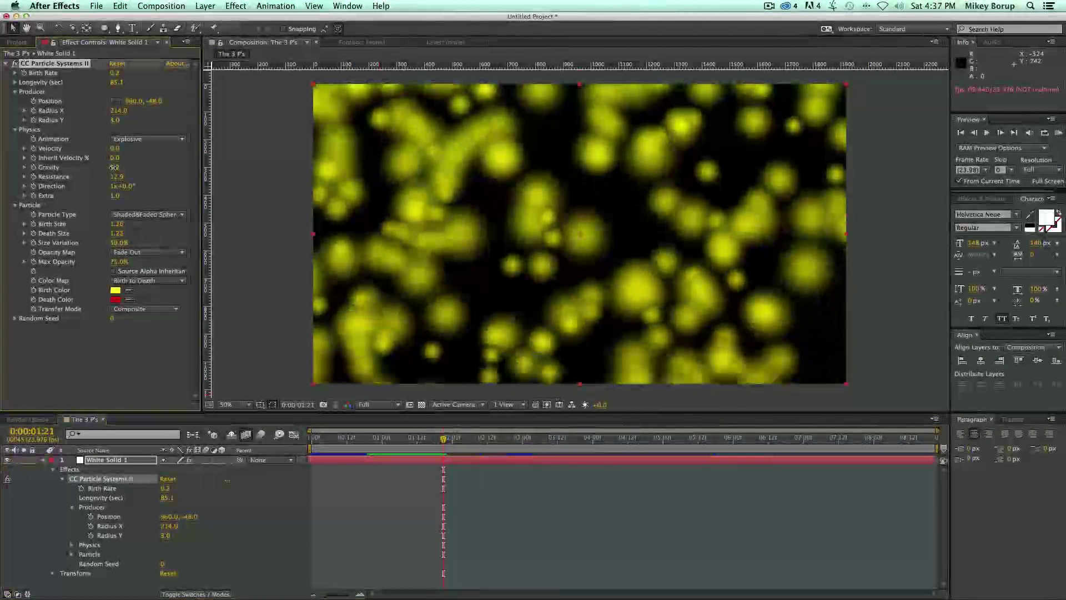
left_click_drag(360, 437, 273, 443)
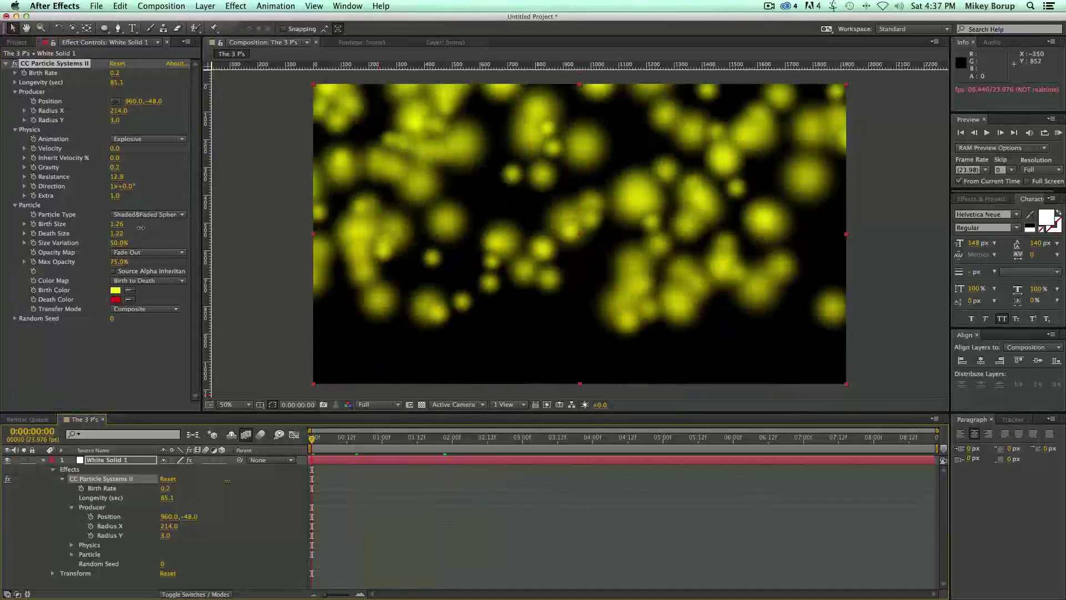
left_click_drag(117, 167, 128, 176)
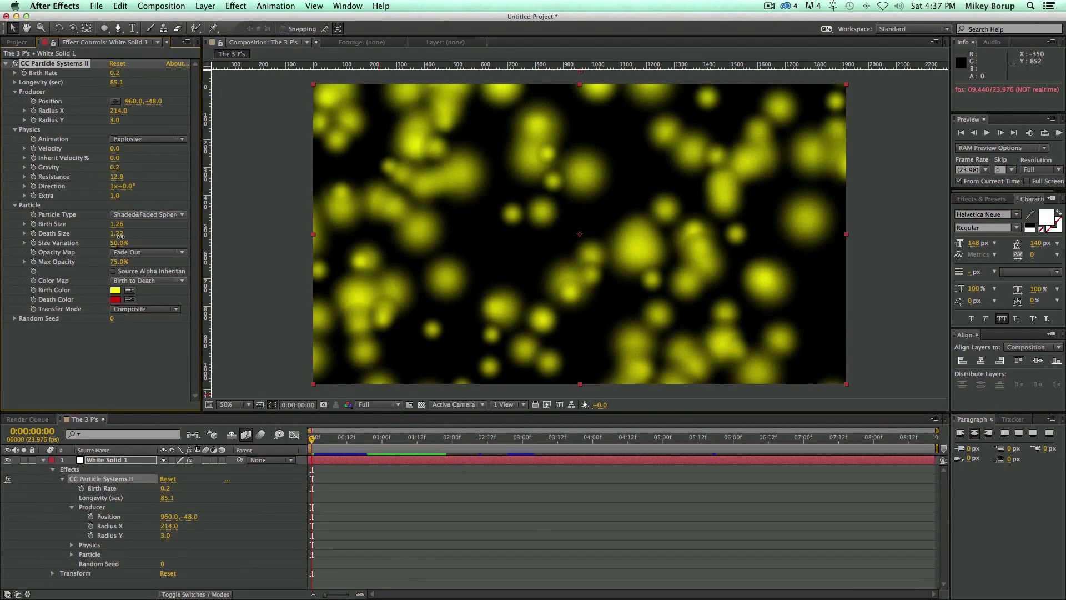
left_click_drag(146, 225, 147, 260)
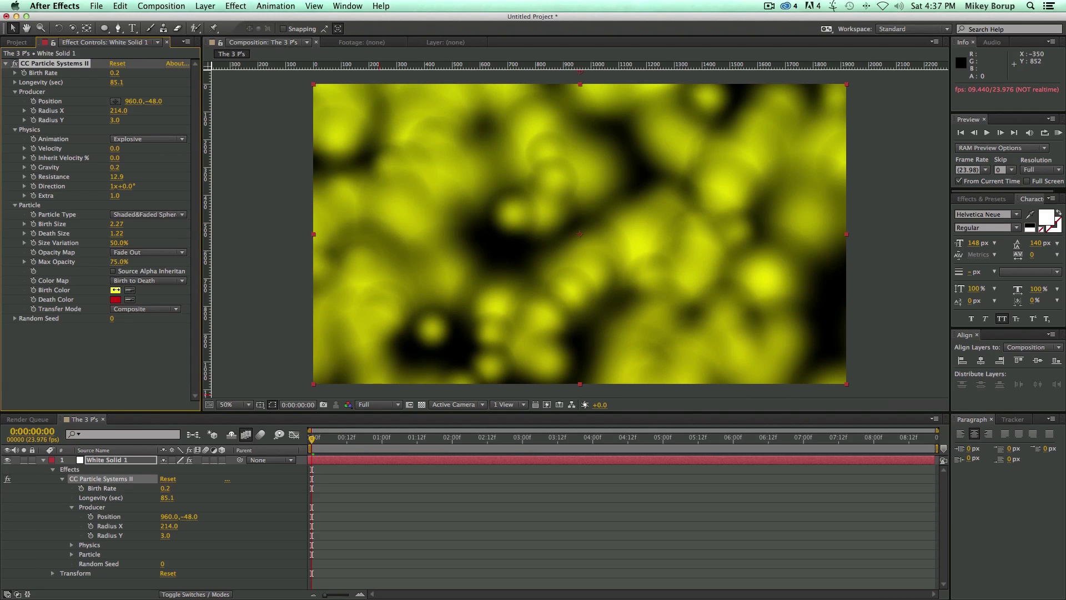
- Make Birth Color cyan and Death Color white, set Transfer Mode to Add, and preview
left_click(115, 289)
left_click_drag(471, 325, 470, 301)
left_click(560, 231)
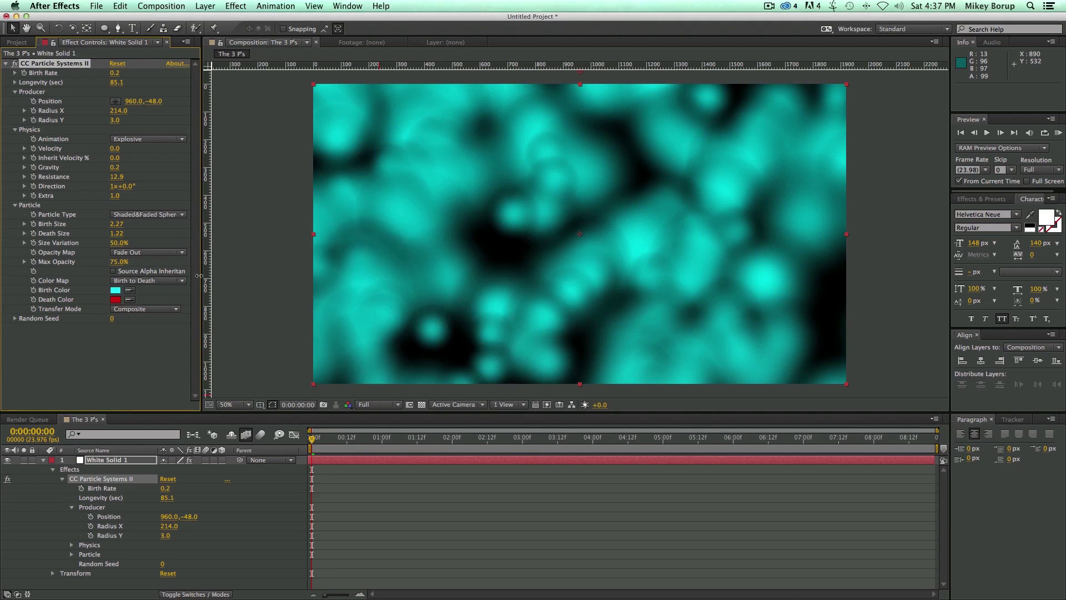
left_click(115, 299)
left_click(360, 260)
left_click_drag(360, 261, 299, 214)
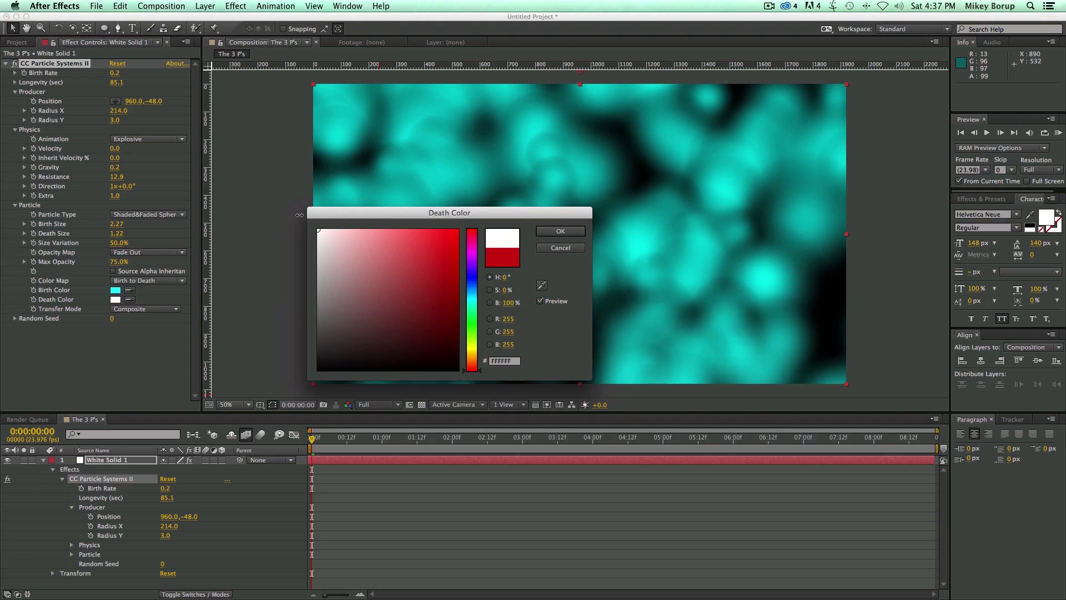
left_click(561, 230)
left_click(143, 308)
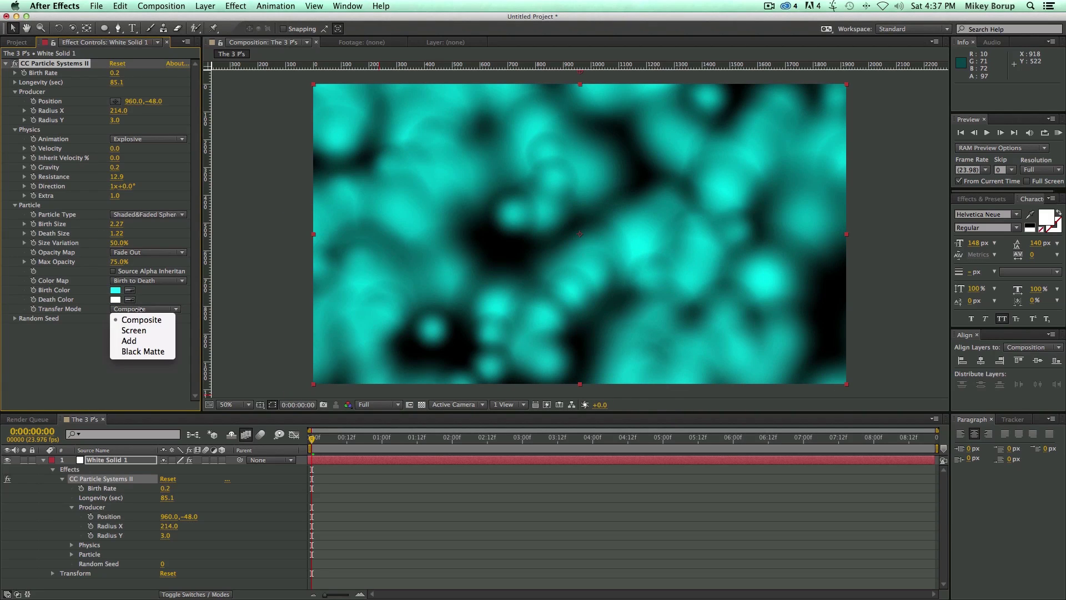
left_click(138, 340)
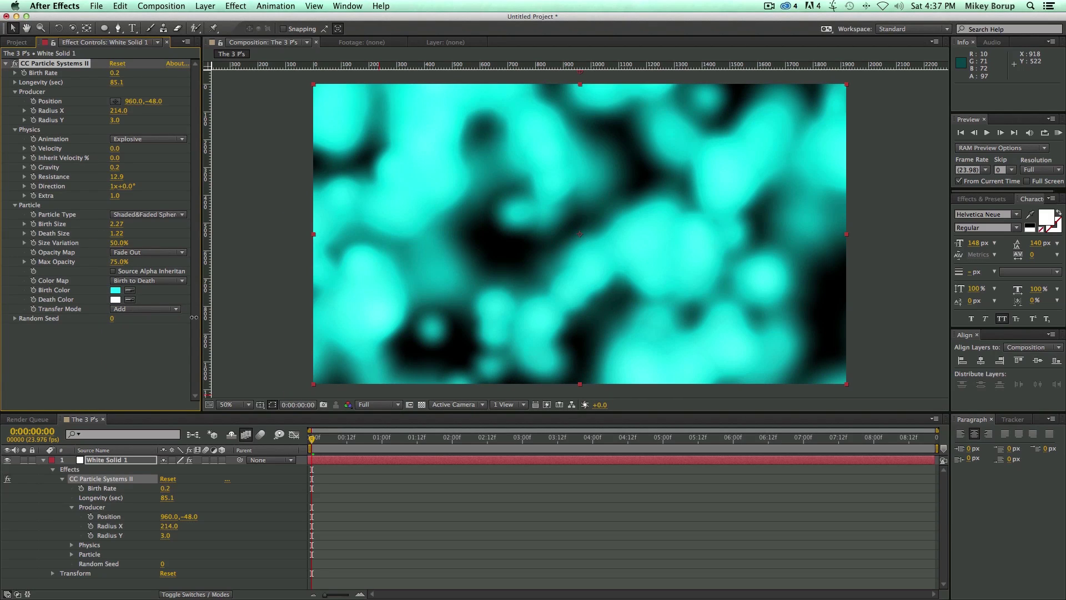
key("space")
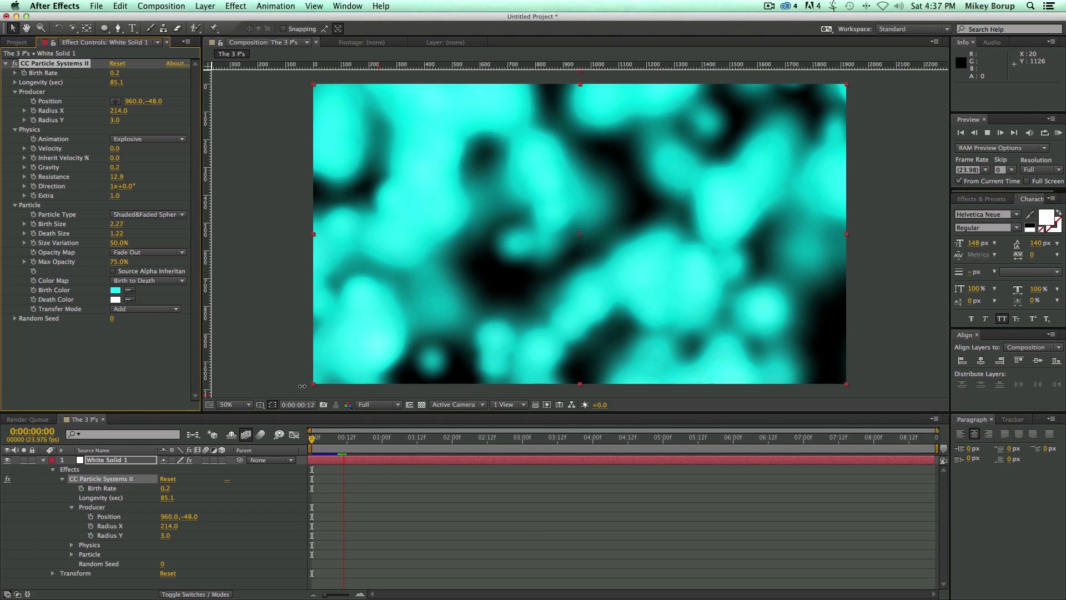
left_click(42, 460)
- Create a new white solid, place it below the White Solid 1 particle layer, and preview
left_click(391, 457)
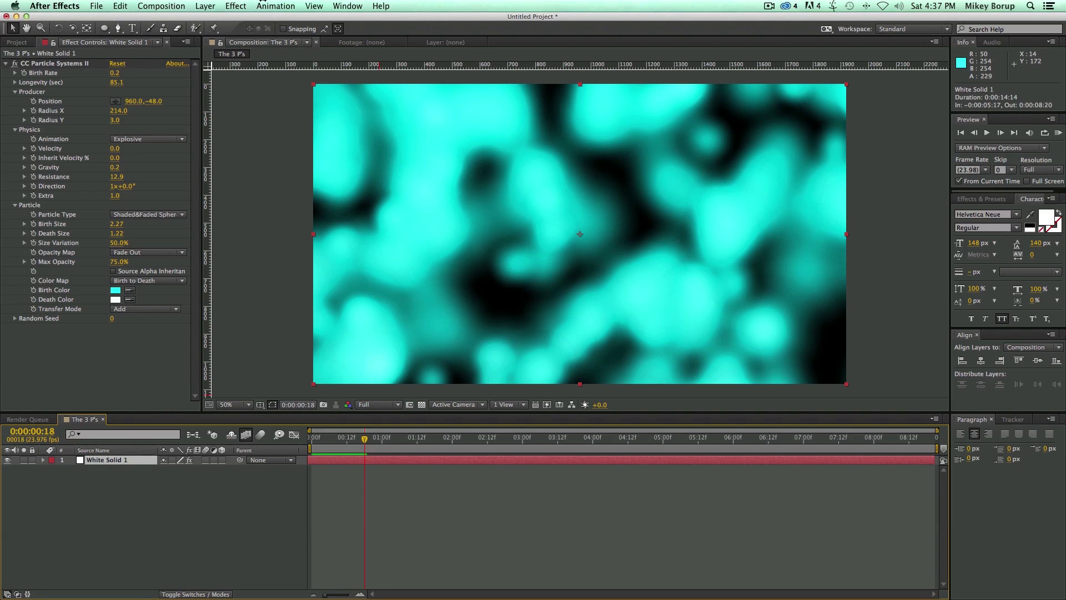
left_click(214, 7)
mouse_move(220, 20)
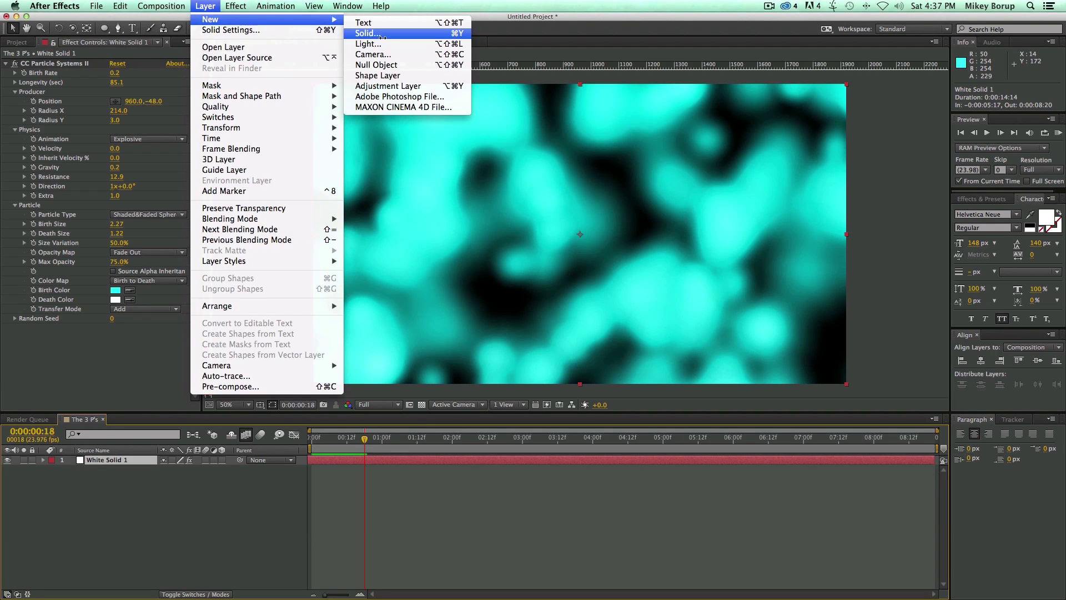
left_click(382, 34)
left_click(371, 392)
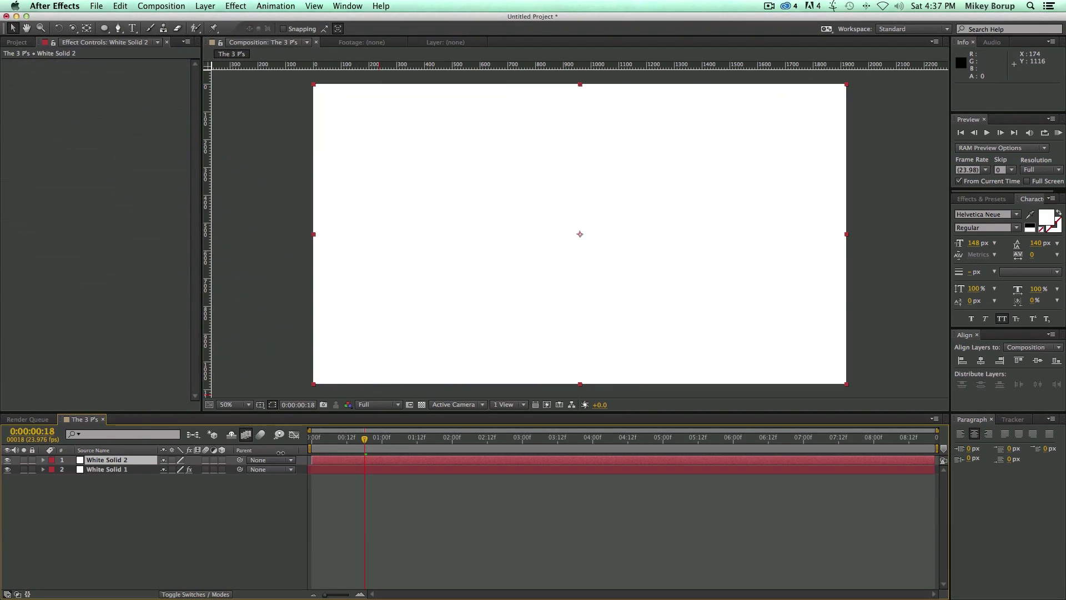
left_click_drag(95, 459, 95, 489)
left_click(393, 521)
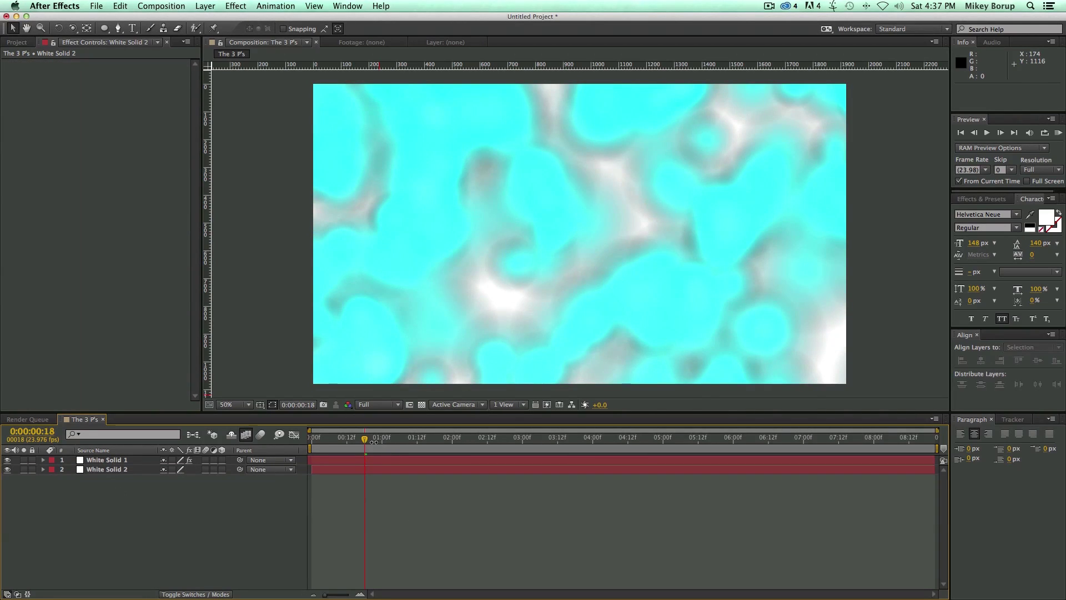
left_click_drag(366, 439, 340, 439)
key("space")
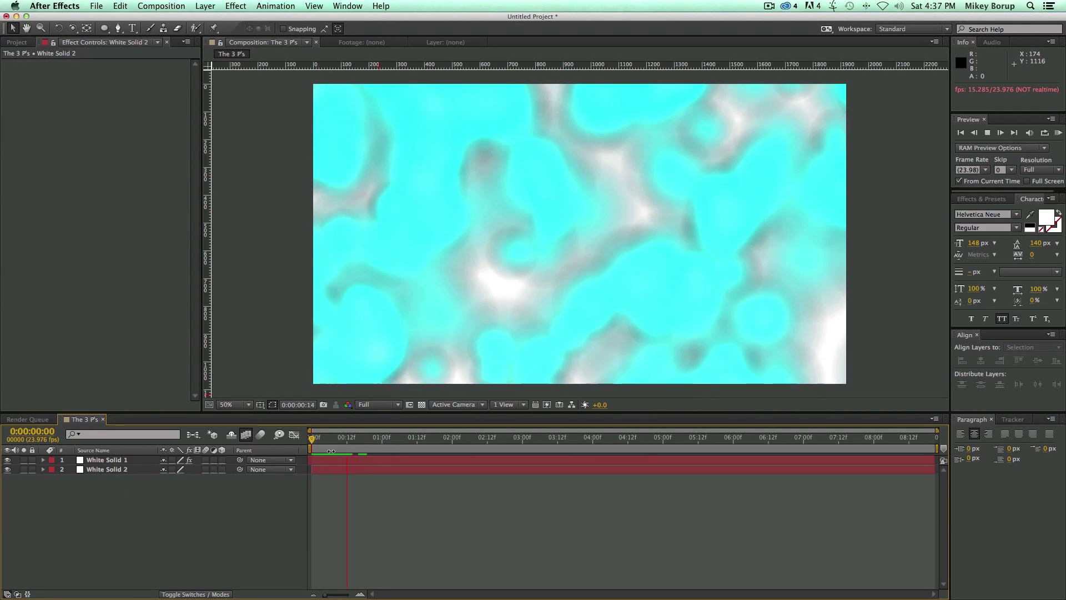
- Apply Fast Blur at 103 with Repeat Edge Pixels to the particle layer, then begin a text layer
left_click(341, 458)
left_click(233, 6)
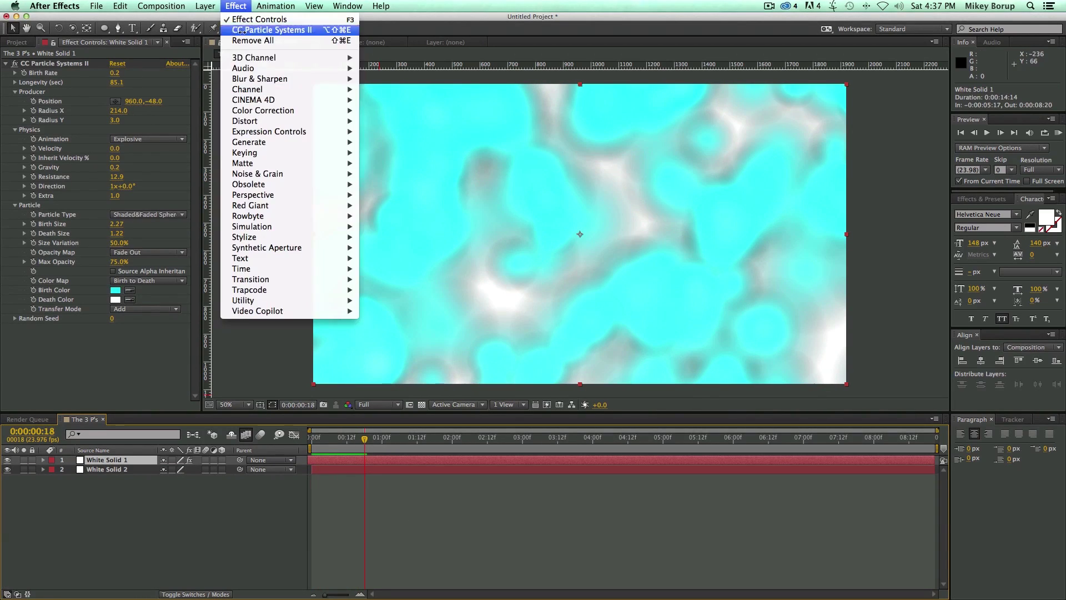
mouse_move(288, 78)
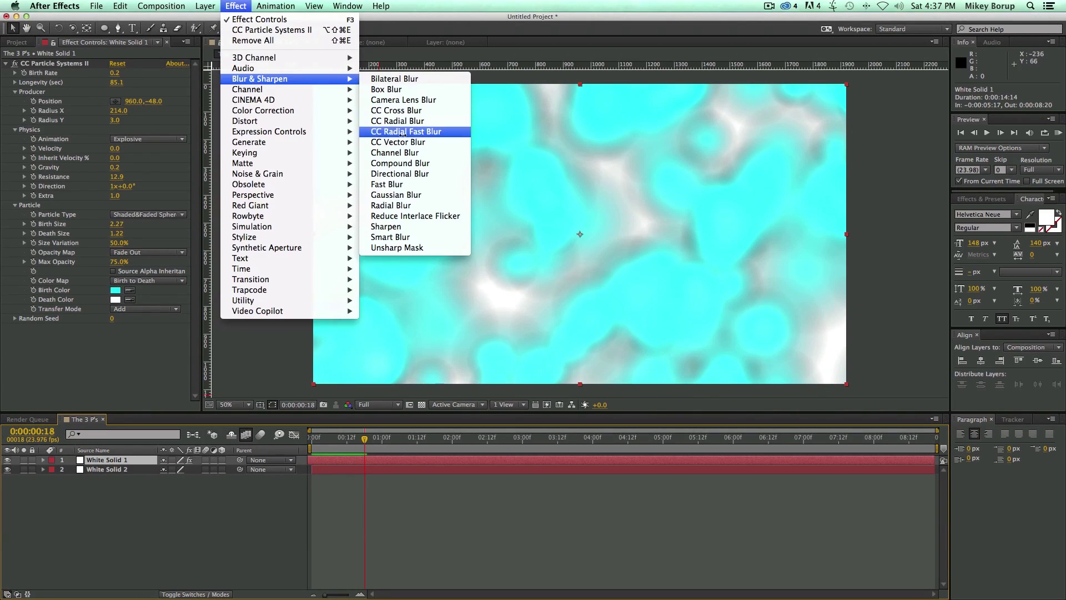
left_click(408, 185)
left_click_drag(115, 337, 171, 346)
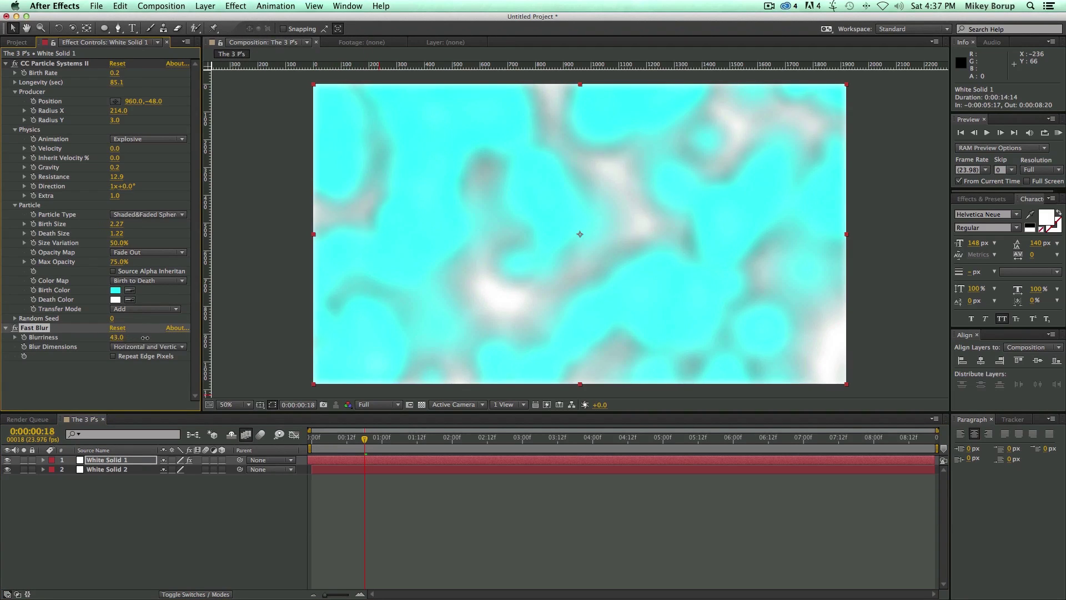
key("space")
left_click_drag(364, 439, 311, 440)
key("space")
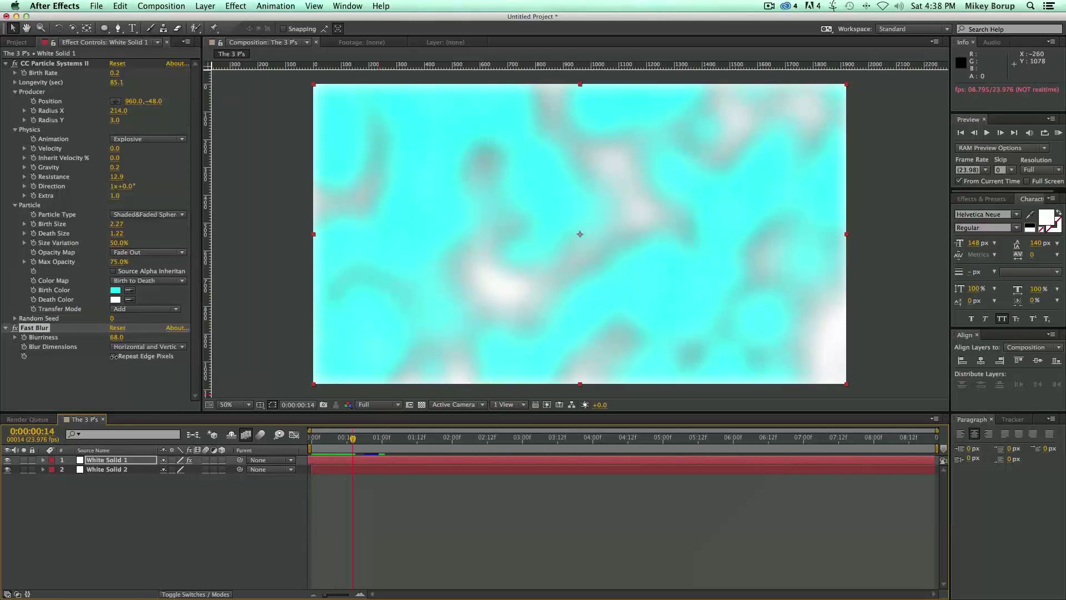
left_click(113, 356)
left_click_drag(141, 337, 139, 338)
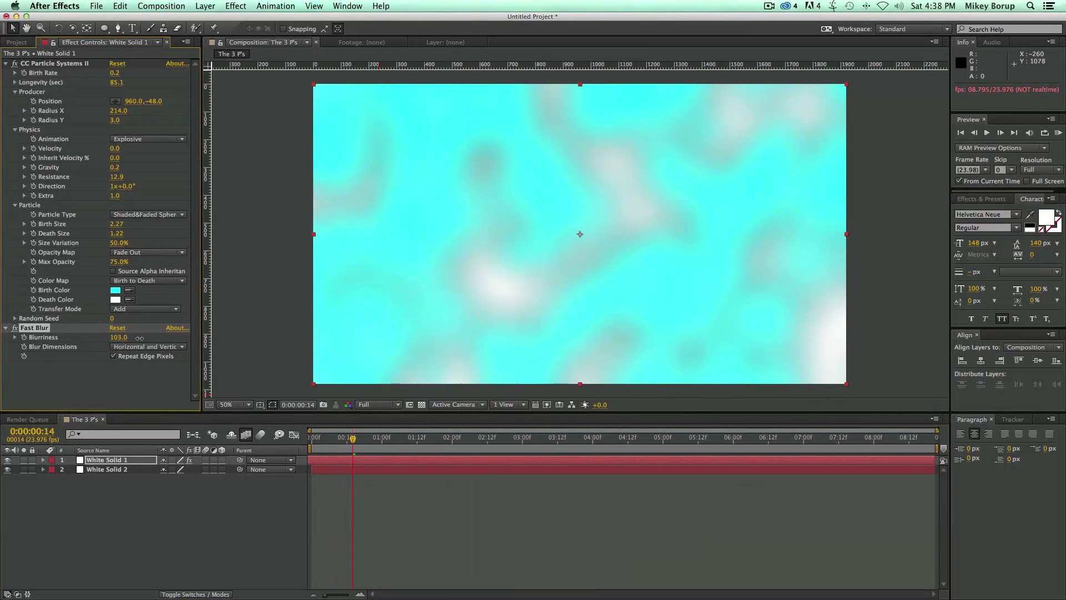
left_click_drag(327, 442, 310, 442)
left_click(421, 526)
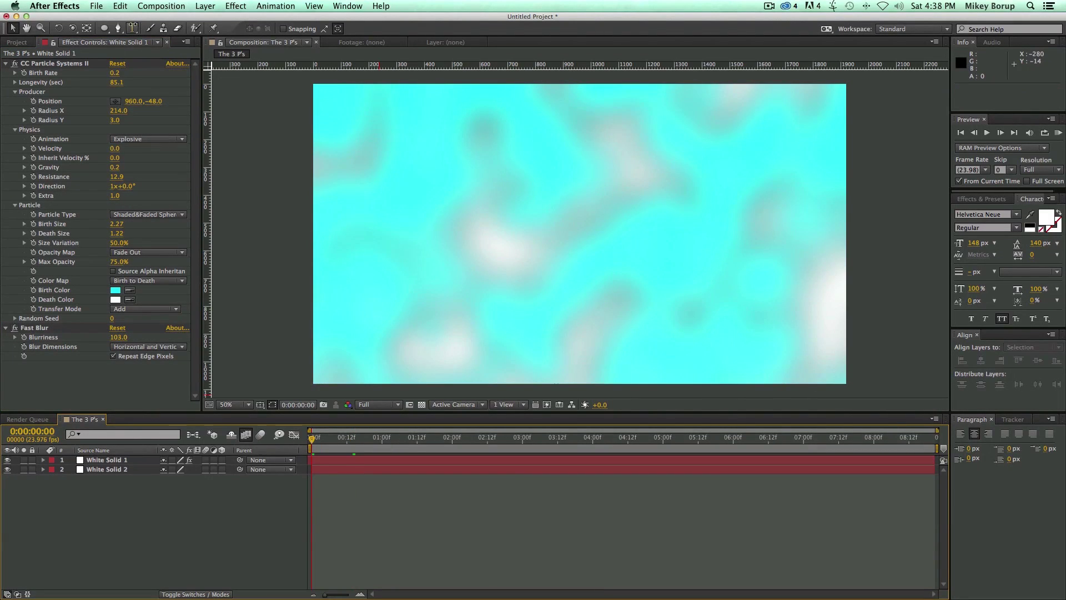
left_click(486, 236)
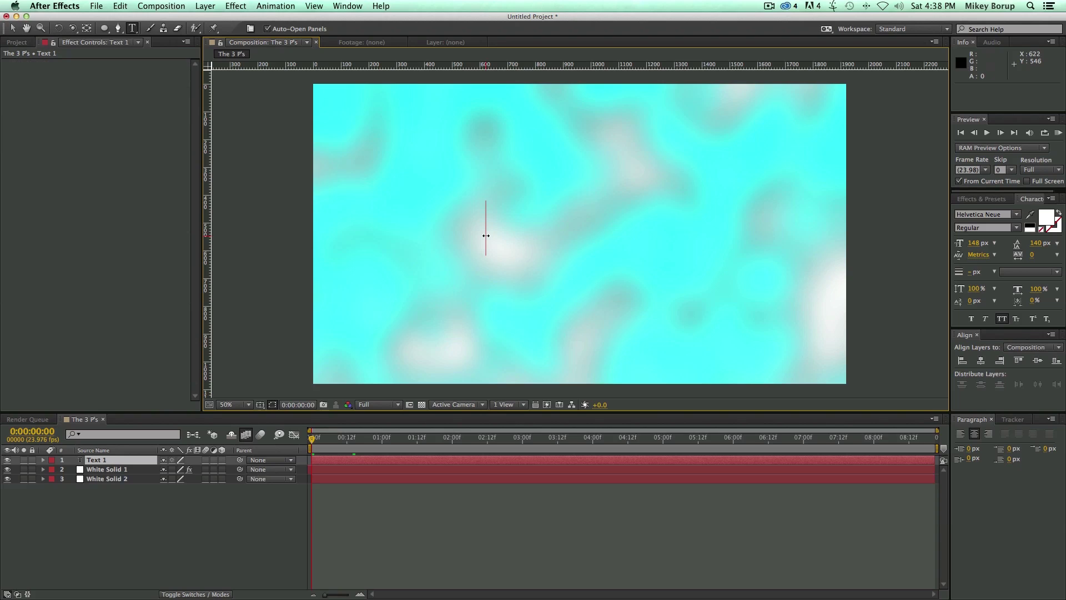
- Type 'COOL TEXT', scale it to 120%, centre it horizontally, nudge it up, and RAM preview
type("COOL TEXT")
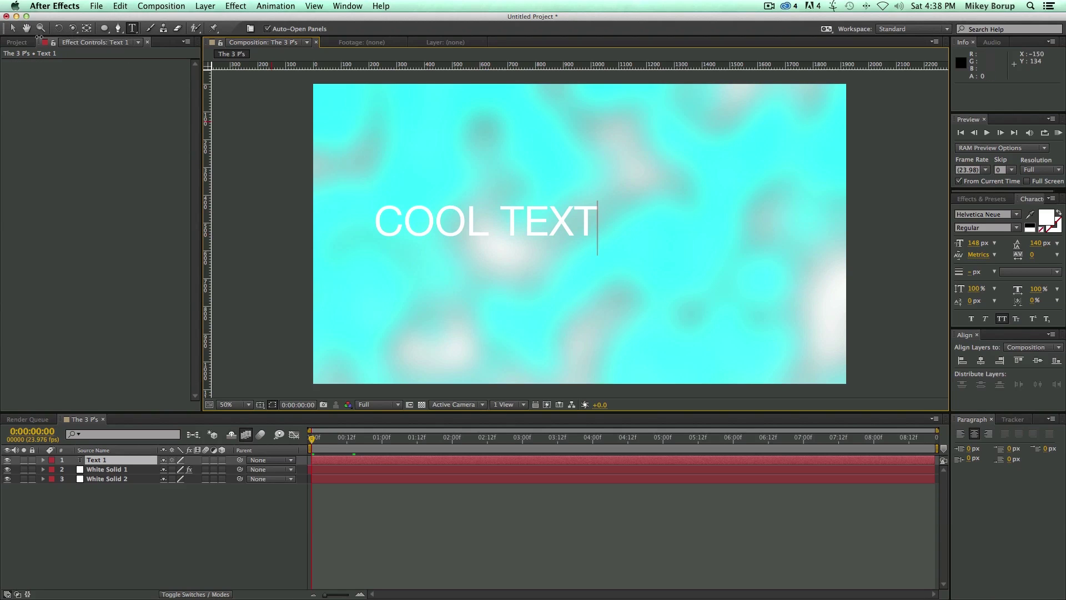
left_click(12, 28)
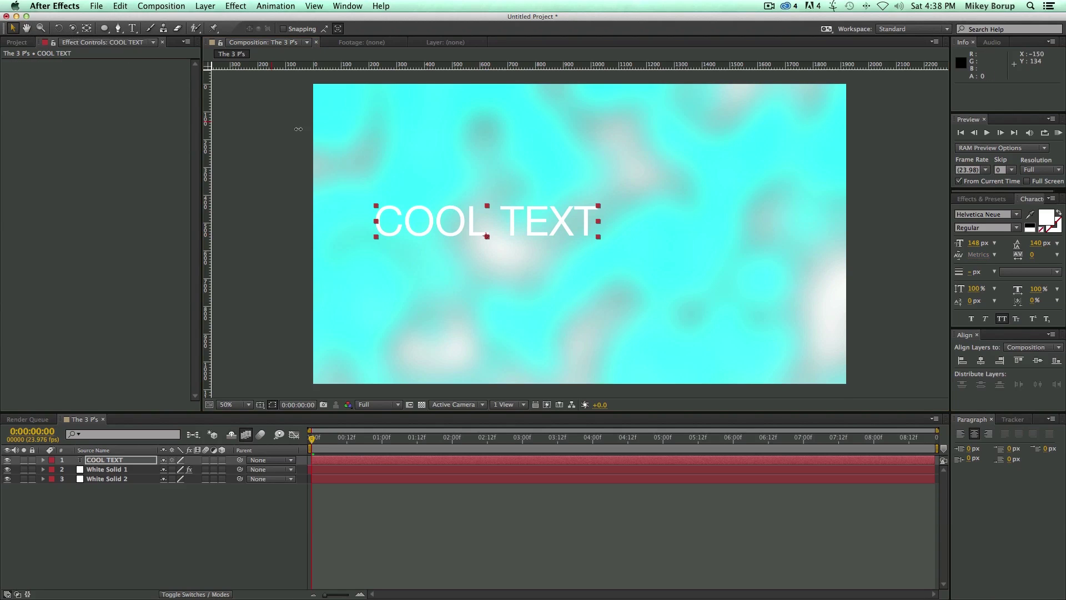
left_click_drag(595, 205, 832, 218)
left_click(980, 361)
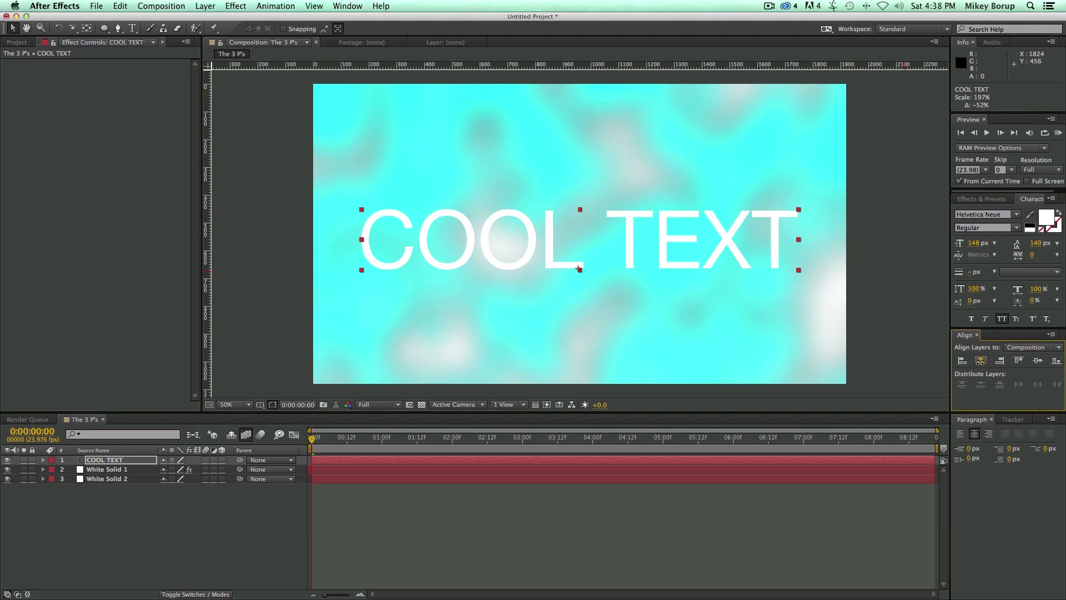
left_click_drag(666, 234, 666, 229)
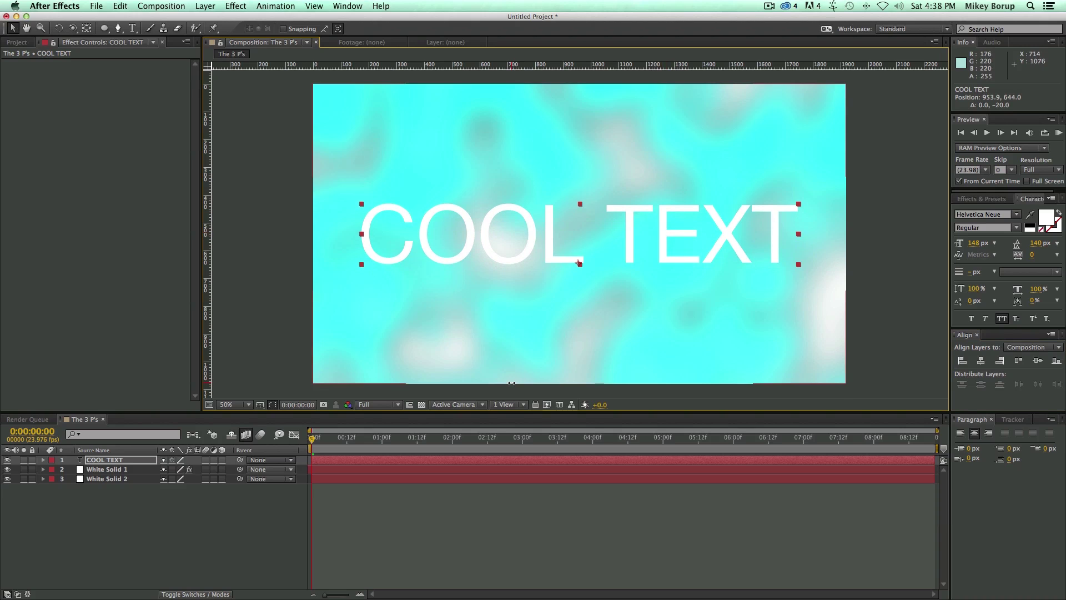
key("KP_0")
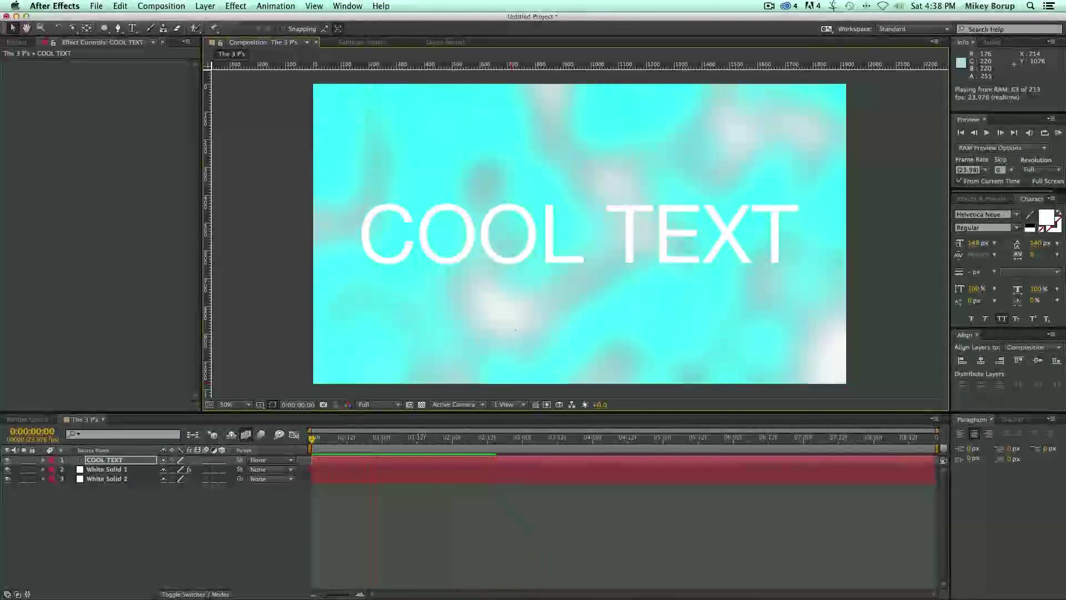
- Scale White Solid 1 to about 134% so the particles overfill the frame, then preview it
key("space")
left_click(344, 470)
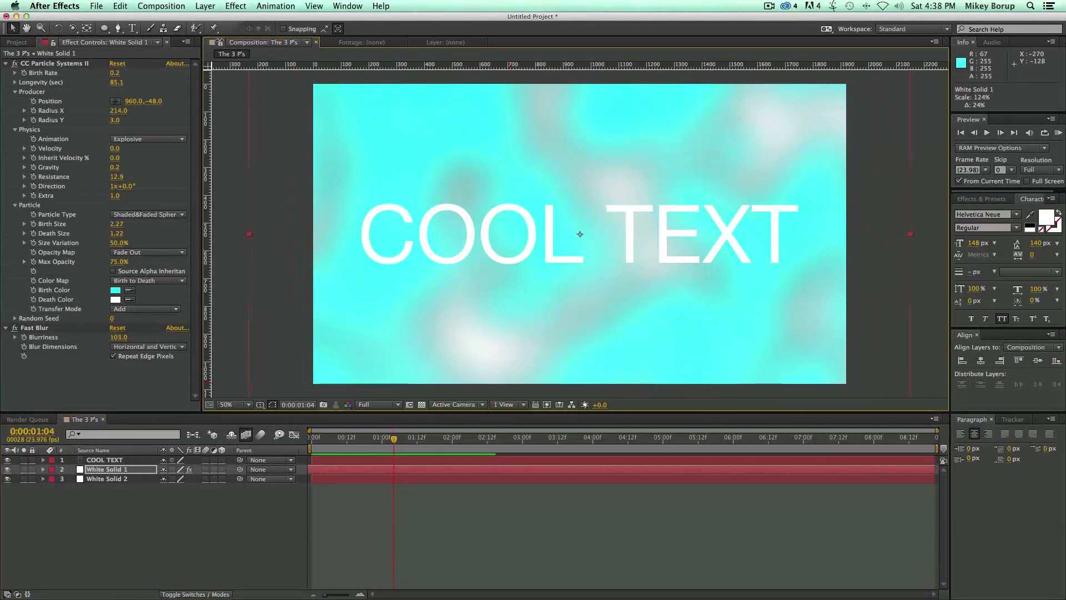
left_click_drag(313, 84, 260, 97)
key("space")
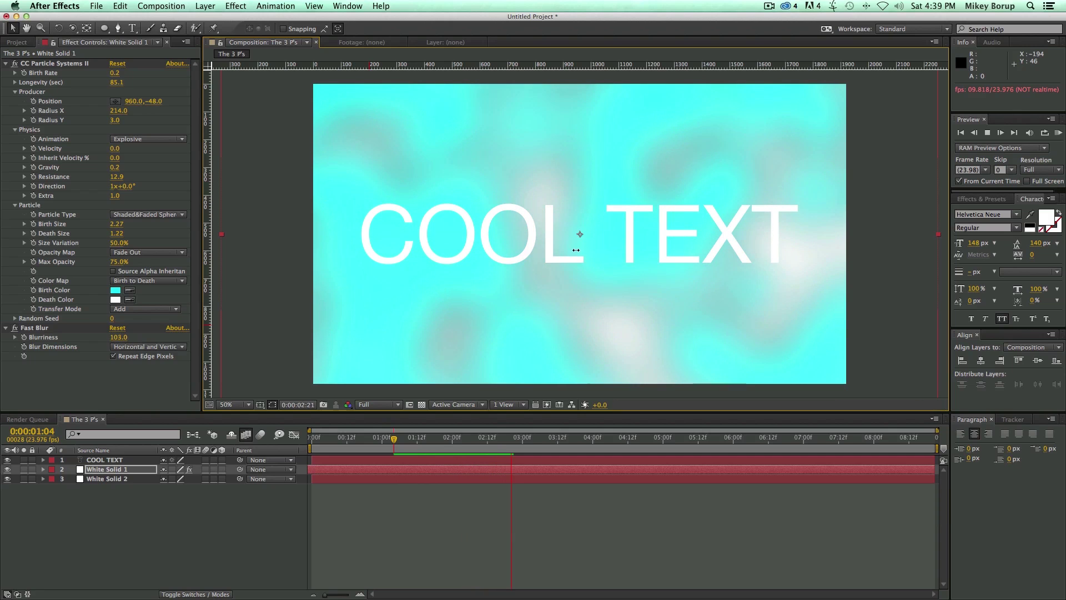
left_click(449, 531)
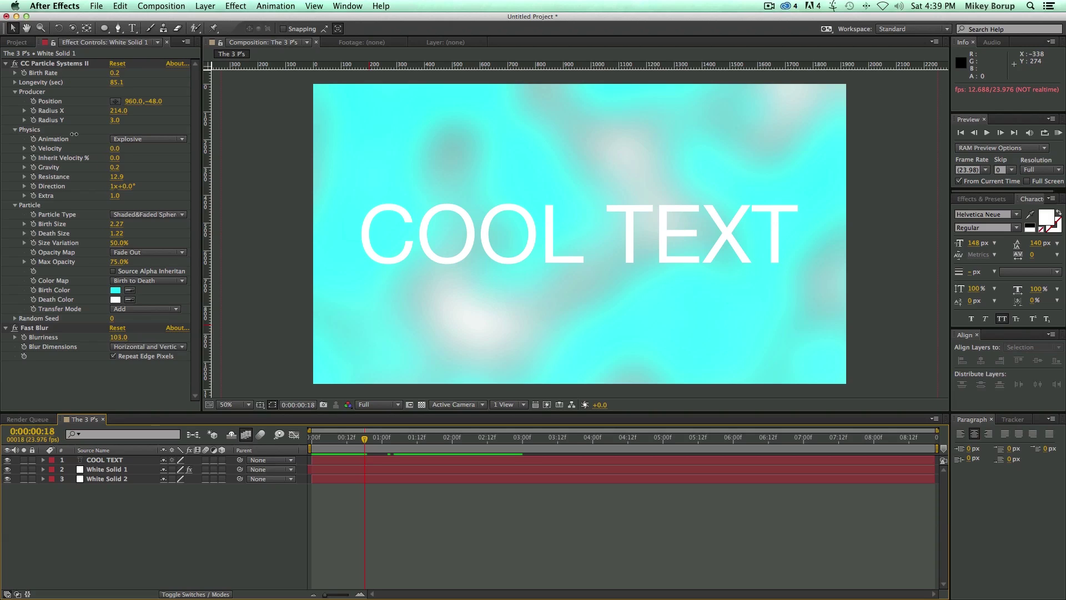
left_click(62, 64)
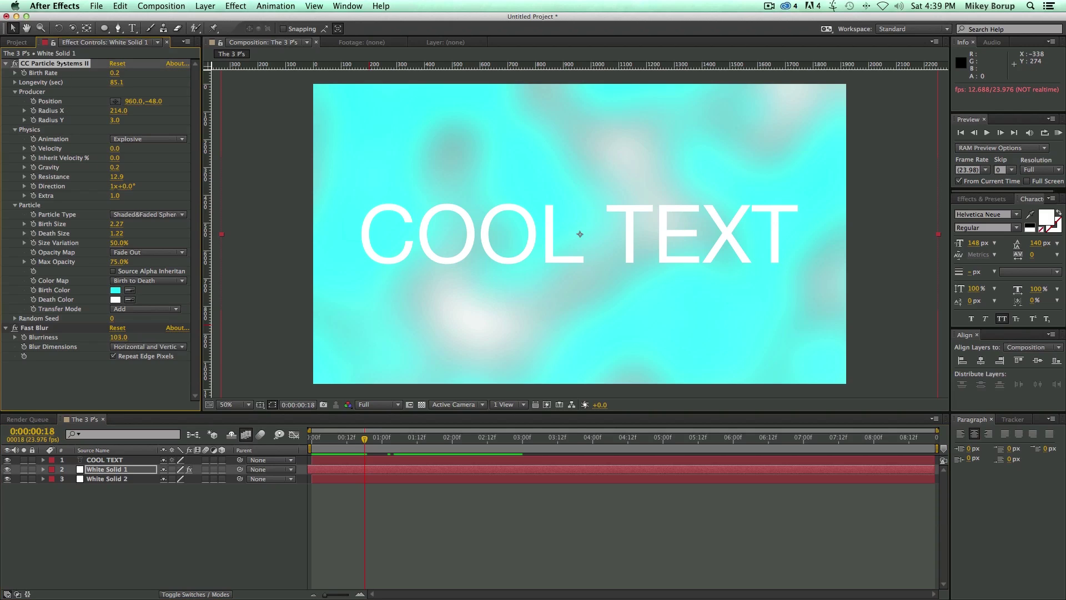
- Delete the CC Particle Systems II effect and the COOL TEXT and White Solid 1 layers
key("Delete")
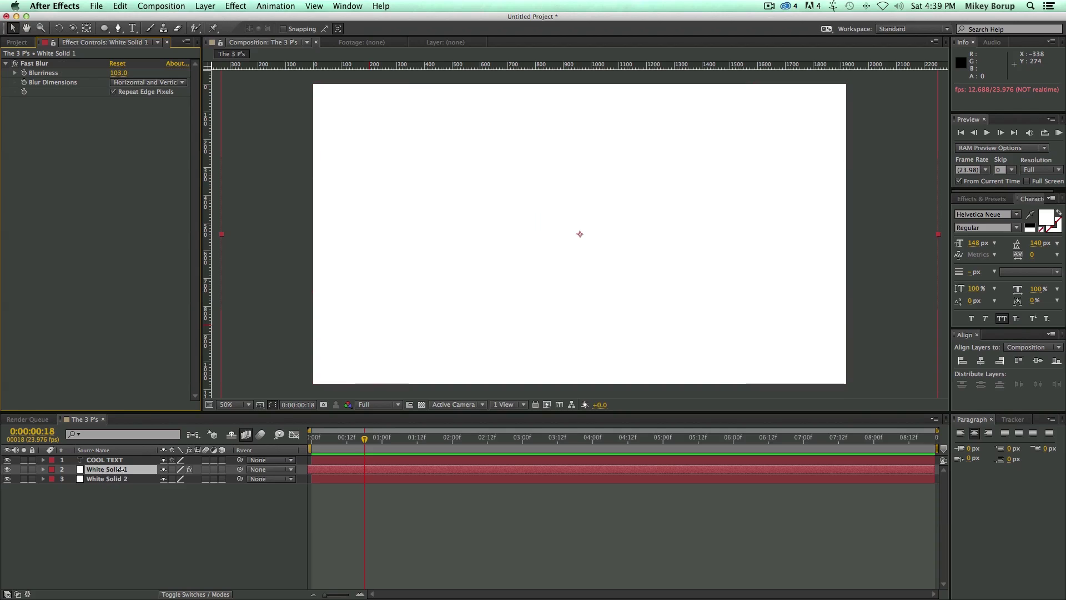
left_click(119, 460, "shift")
key("Delete")
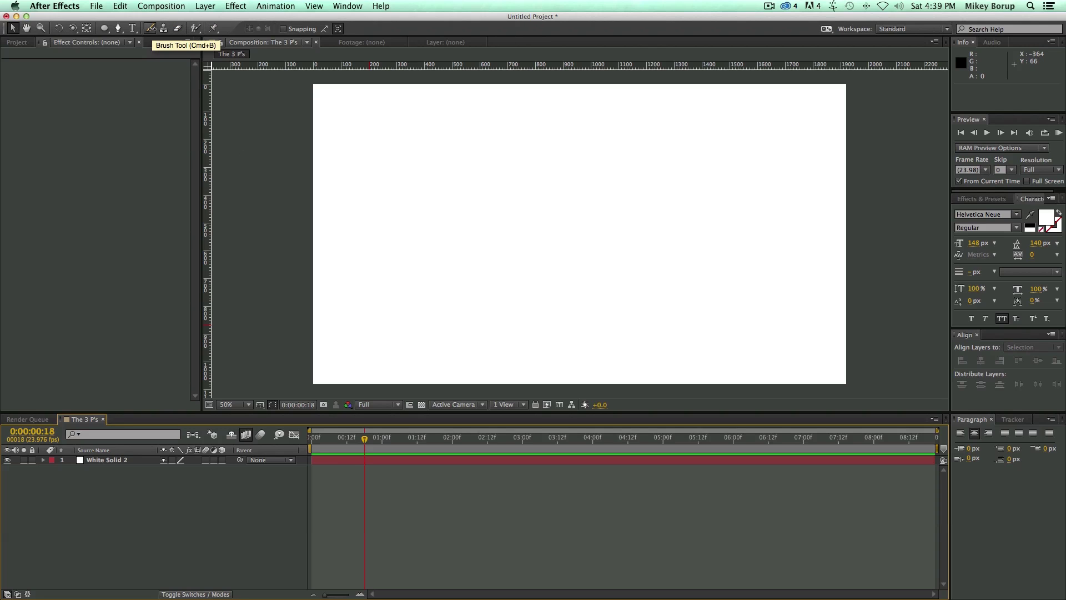
- Choose the Brush tool, dismiss the painting warning, and open White Solid 2 in its layer view
left_click(151, 28)
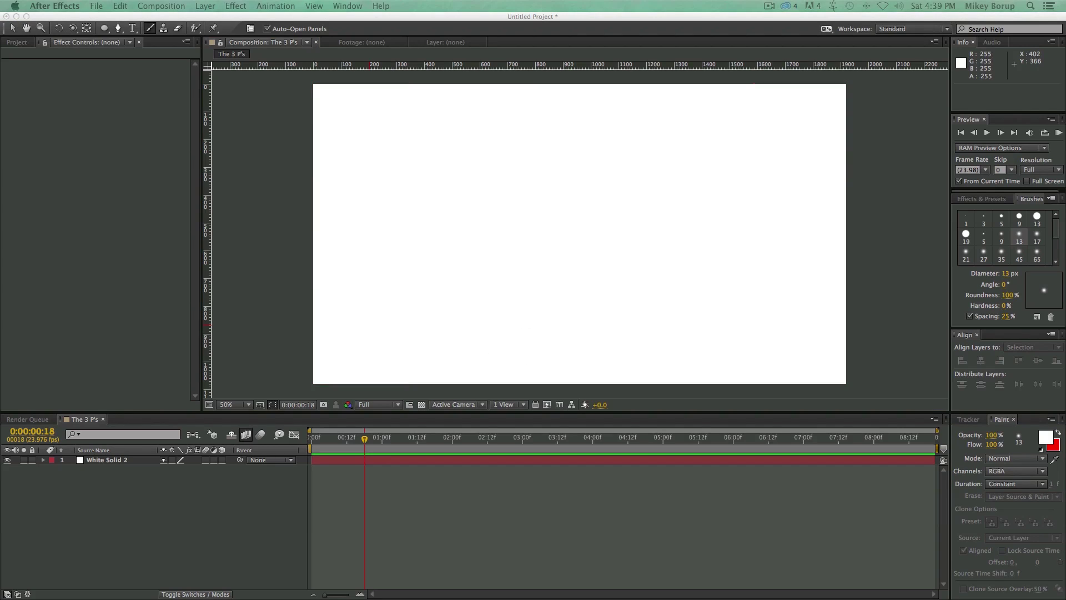
left_click_drag(0, 230, 225, 173)
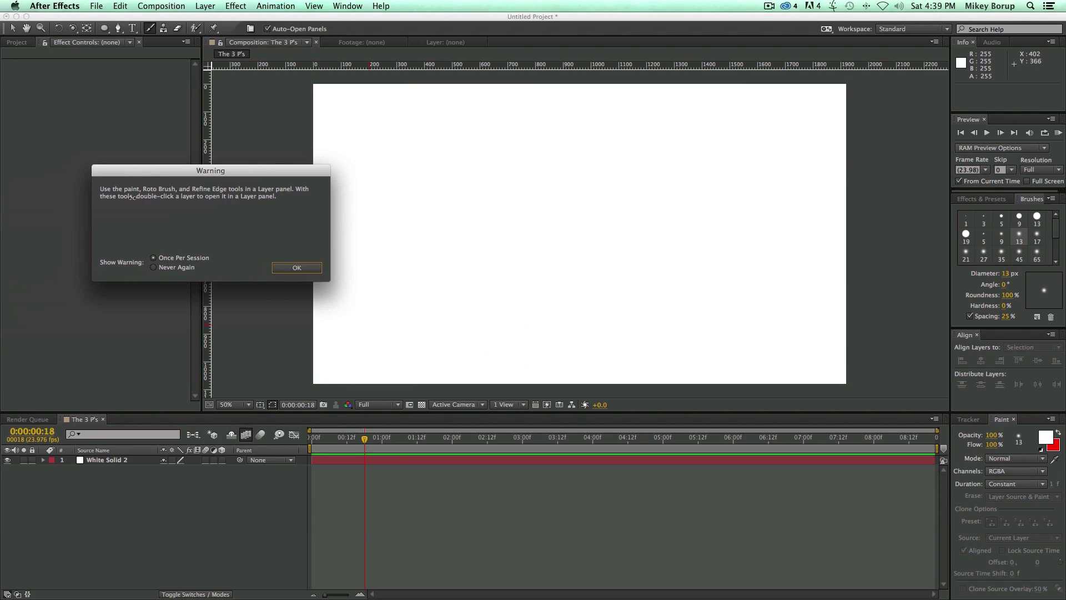
left_click(296, 267)
double_click(495, 220)
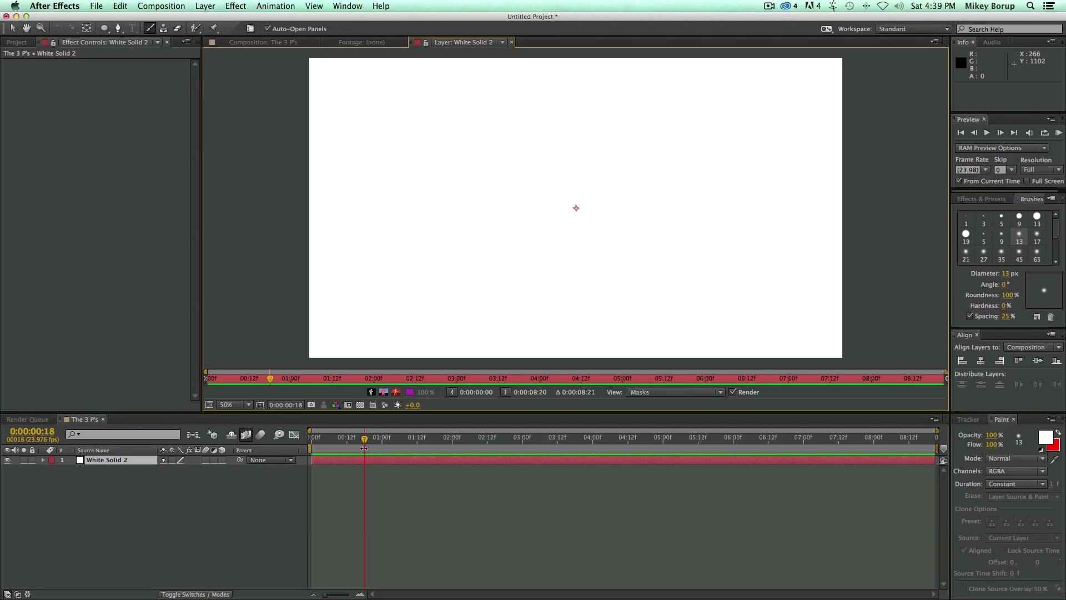
- Return the current time to 0 and set the Paint foreground colour to red FF0000
left_click_drag(365, 438, 313, 426)
left_click(474, 204)
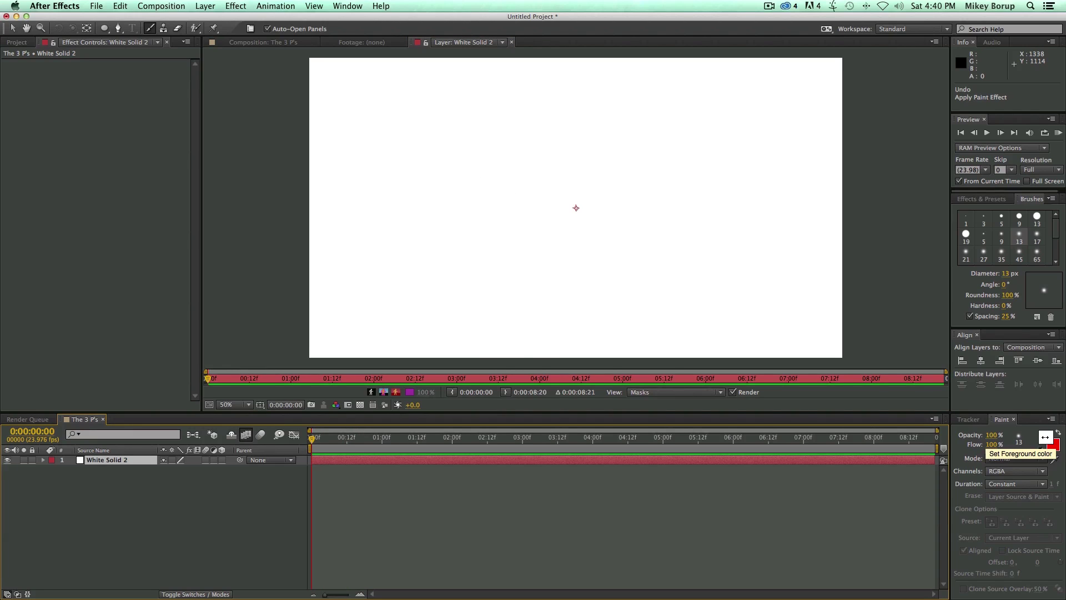
left_click(1045, 437)
left_click_drag(431, 277, 461, 228)
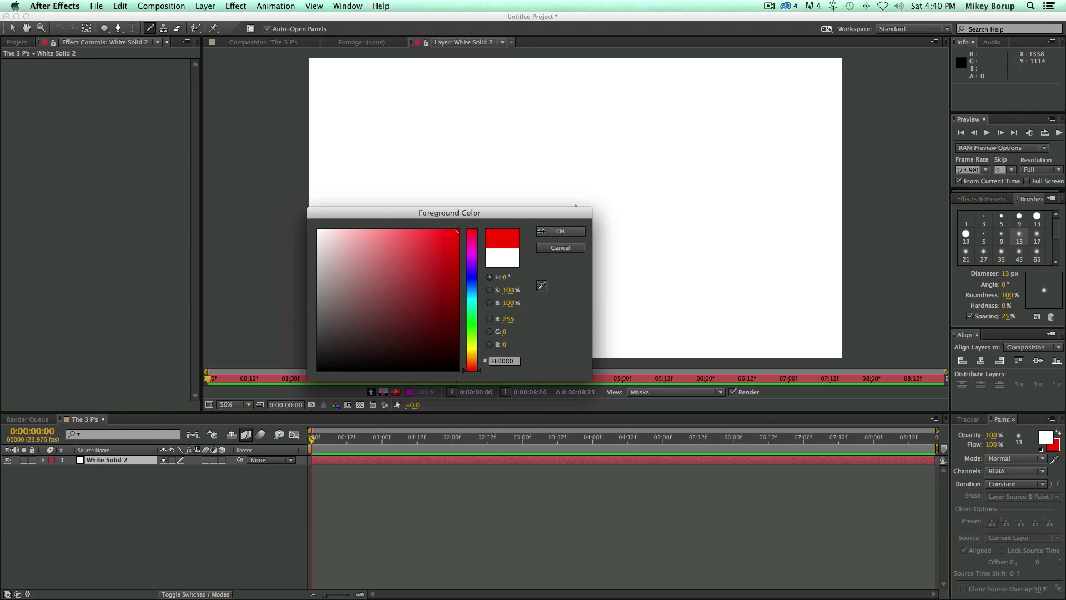
left_click(560, 231)
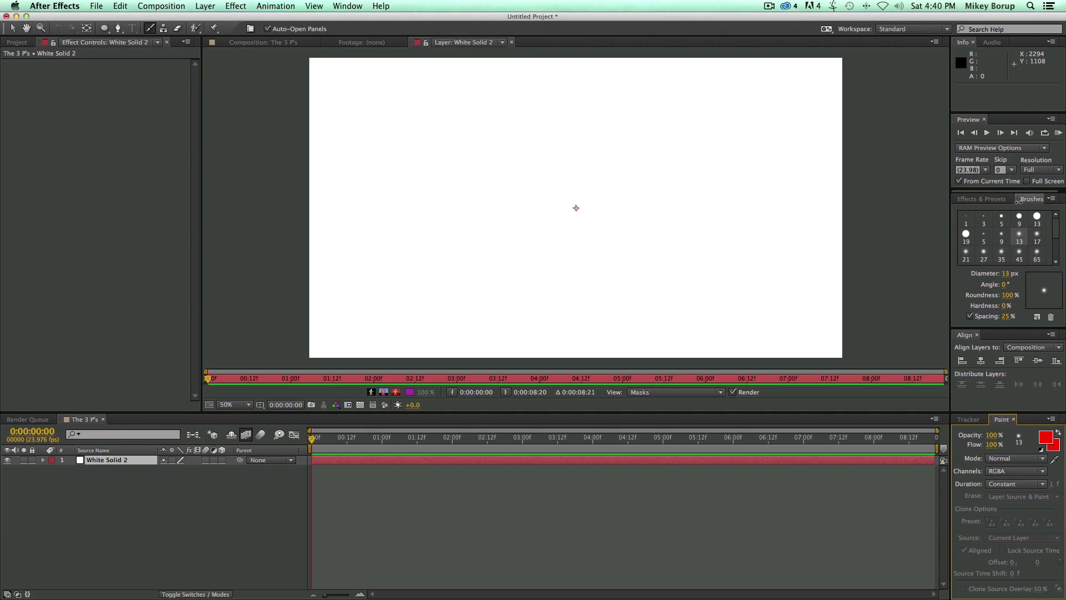
- Pick a hard round brush and set its Diameter to 42 px
left_click(1036, 217)
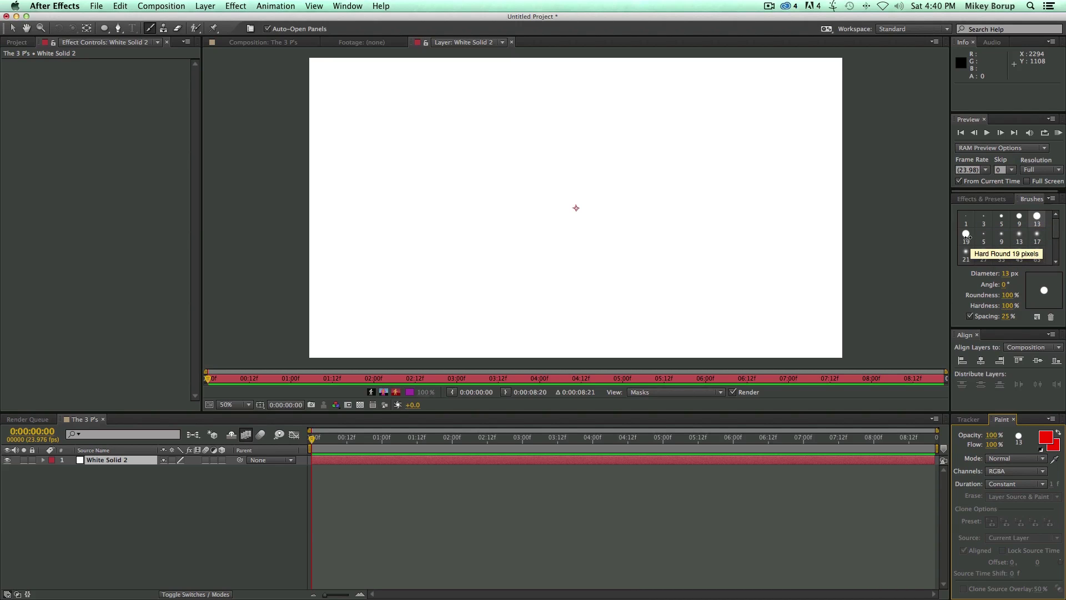
left_click(966, 234)
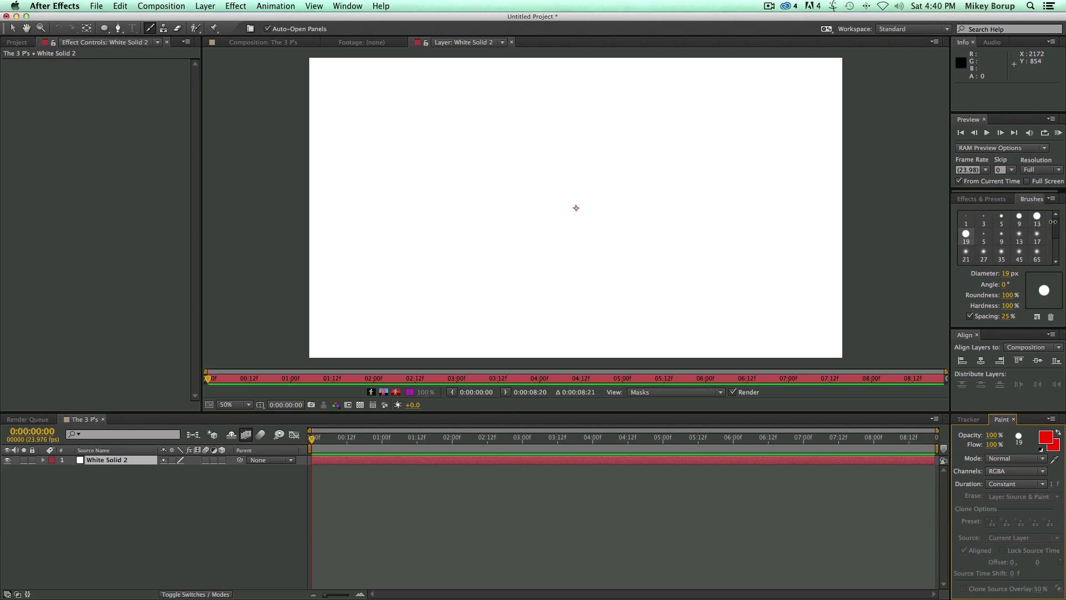
left_click(1037, 217)
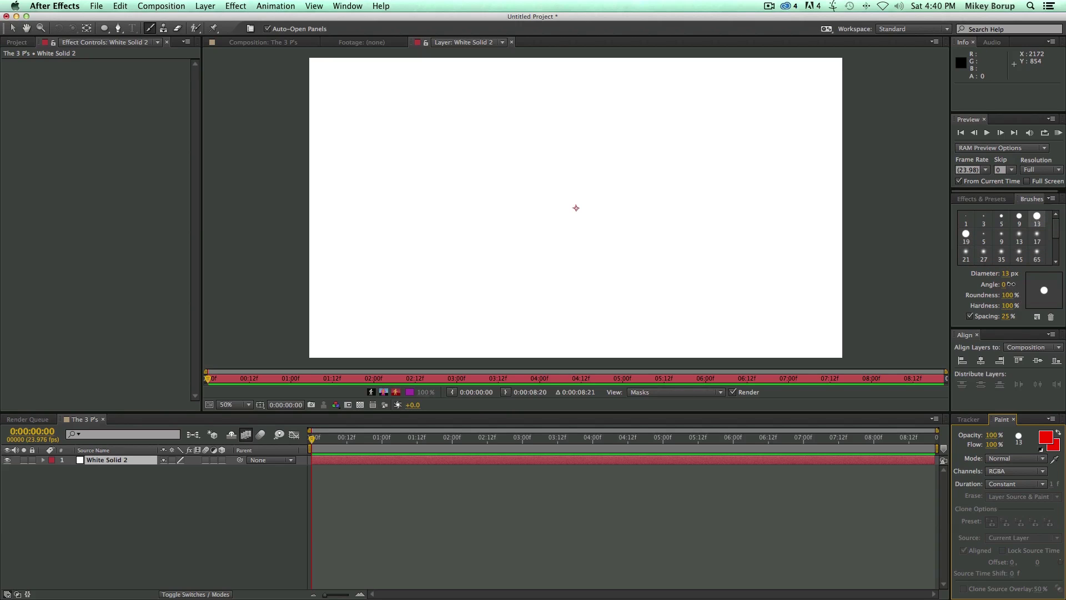
left_click(1006, 273)
left_click_drag(1010, 274, 1025, 274)
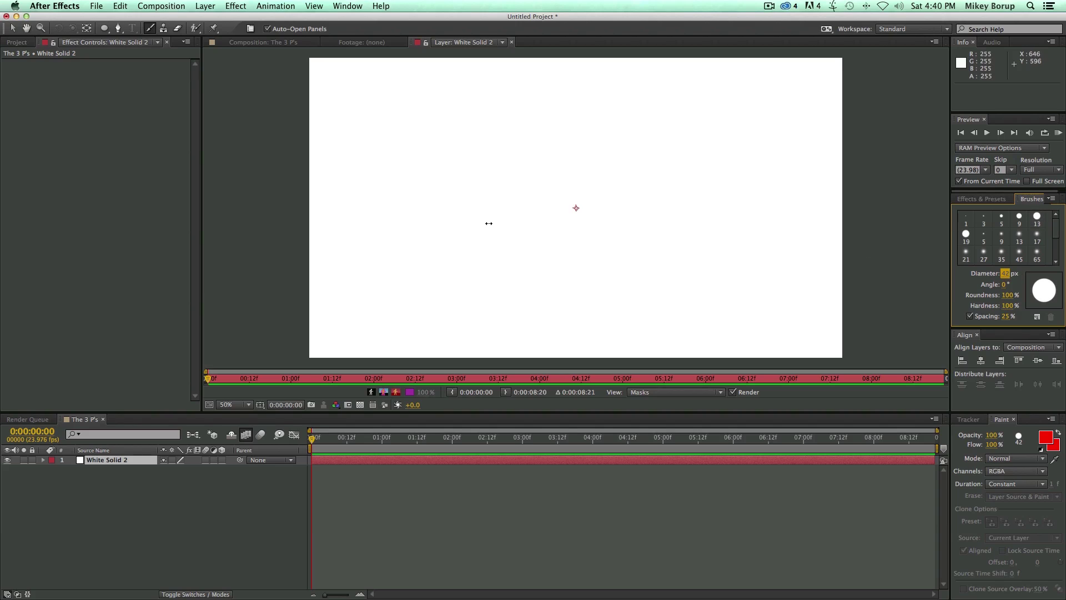
- Paint a red freehand looping stroke across White Solid 2
mouse_move(470, 223)
left_mouse_down()
mouse_move(687, 245)
mouse_move(620, 120)
mouse_move(459, 132)
mouse_move(346, 262)
mouse_move(499, 301)
mouse_move(759, 263)
mouse_move(775, 166)
mouse_move(652, 155)
mouse_move(502, 215)
mouse_move(409, 138)
left_mouse_up()
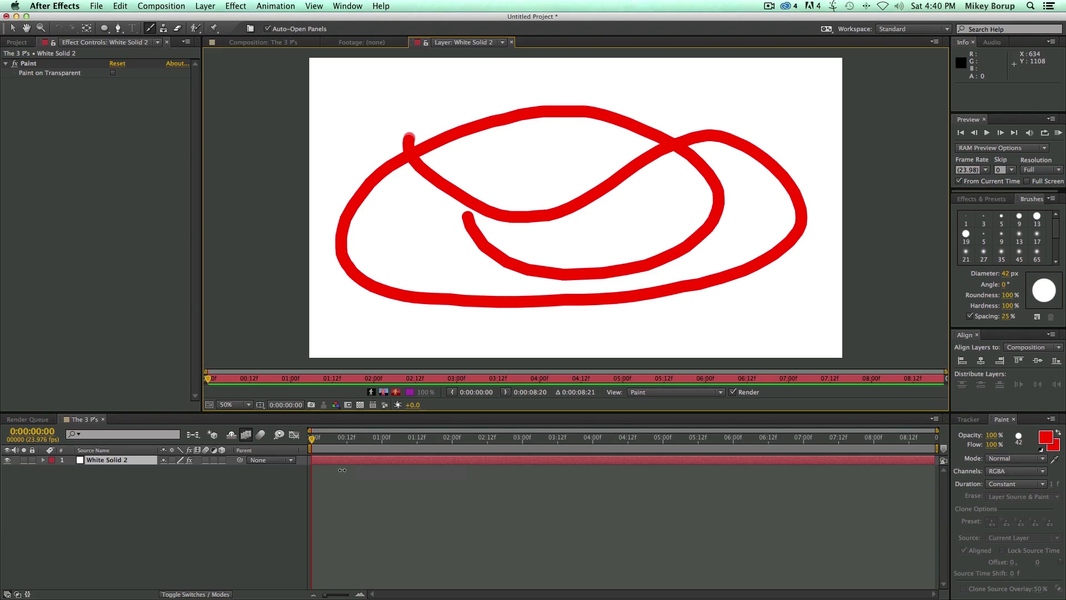
key("super+z")
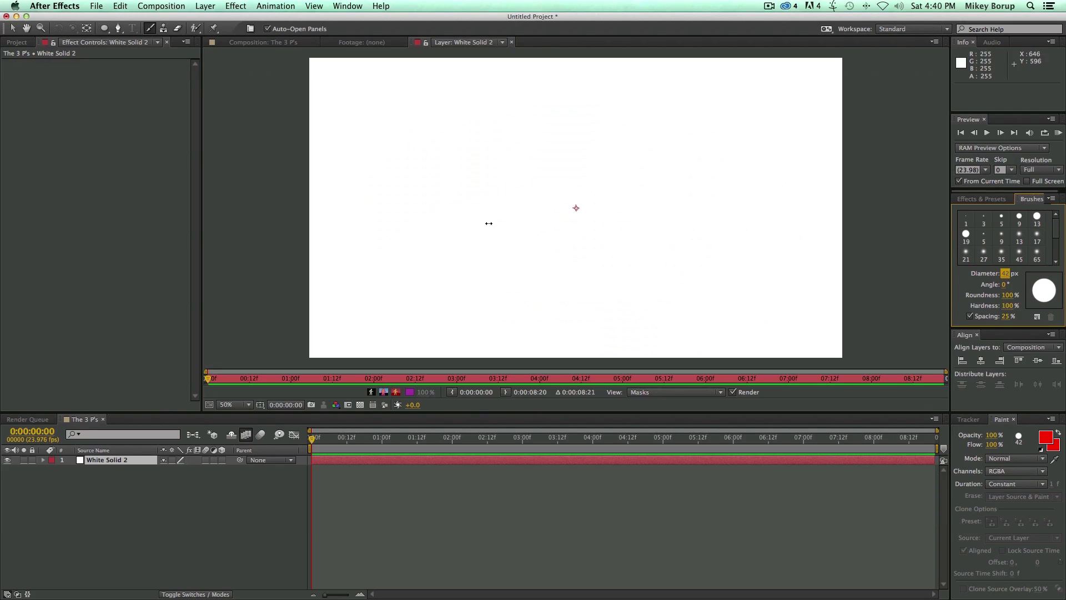
key("super+shift+z")
left_click(43, 459)
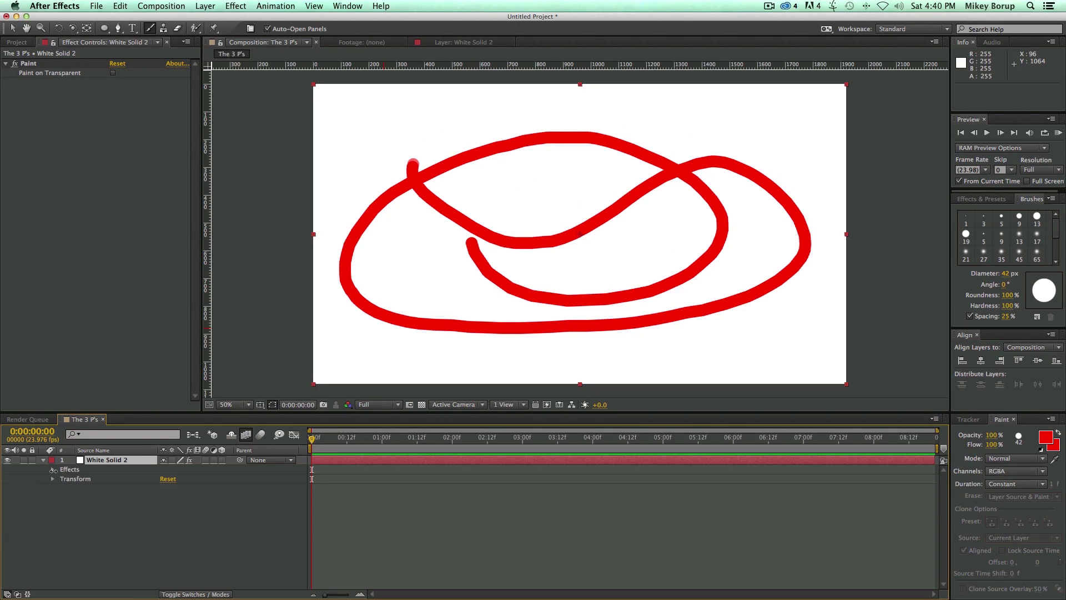
- Expand Effects > Paint > Brush 1 > Stroke Options in the timeline
left_click(53, 470)
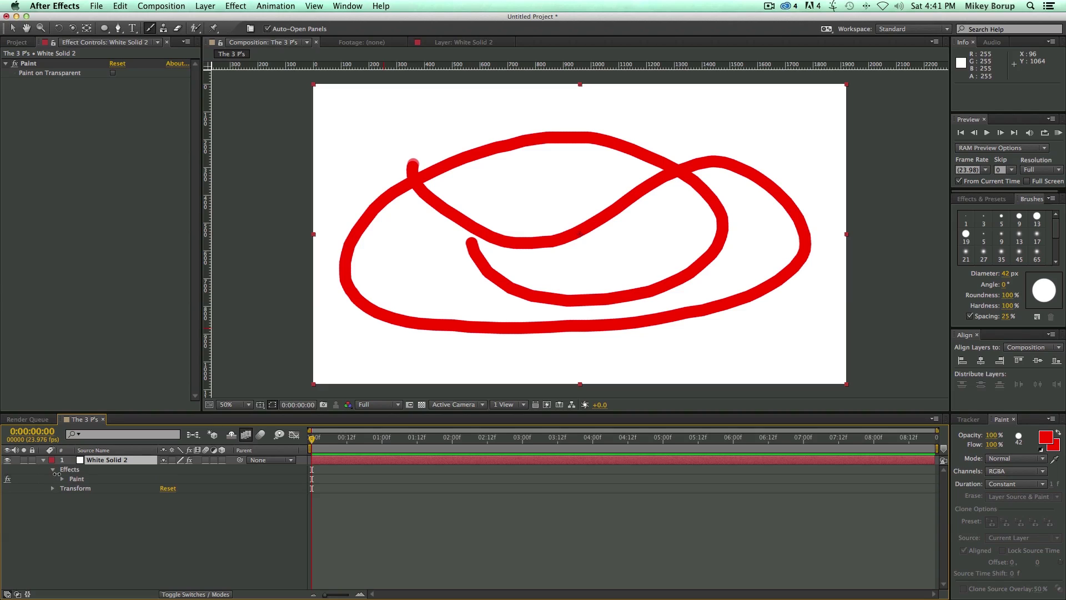
left_click(63, 478)
left_click(72, 498)
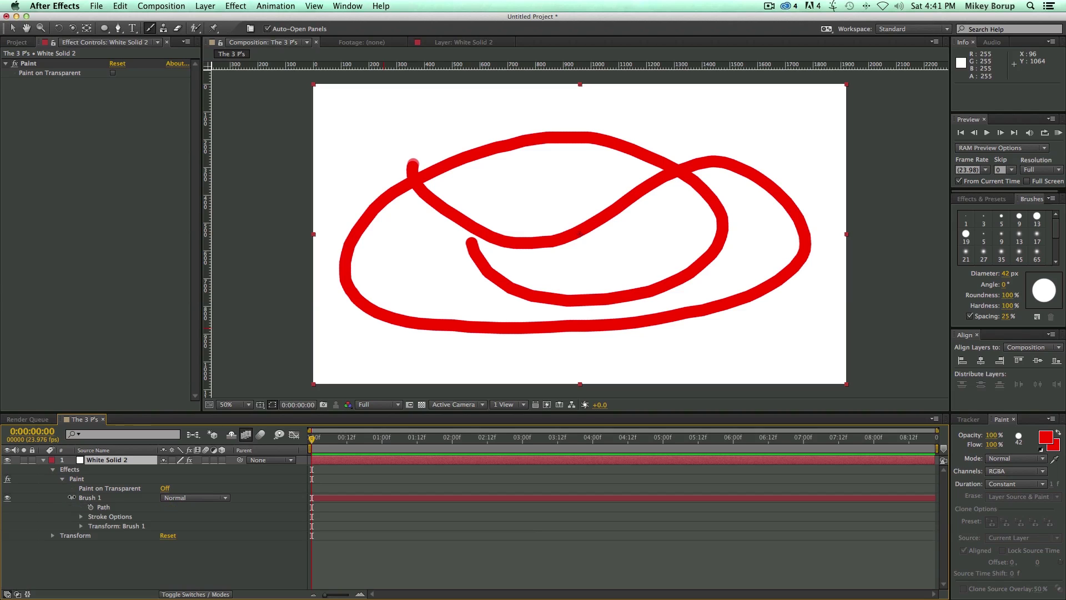
left_click_drag(225, 412, 224, 348)
left_click(80, 454)
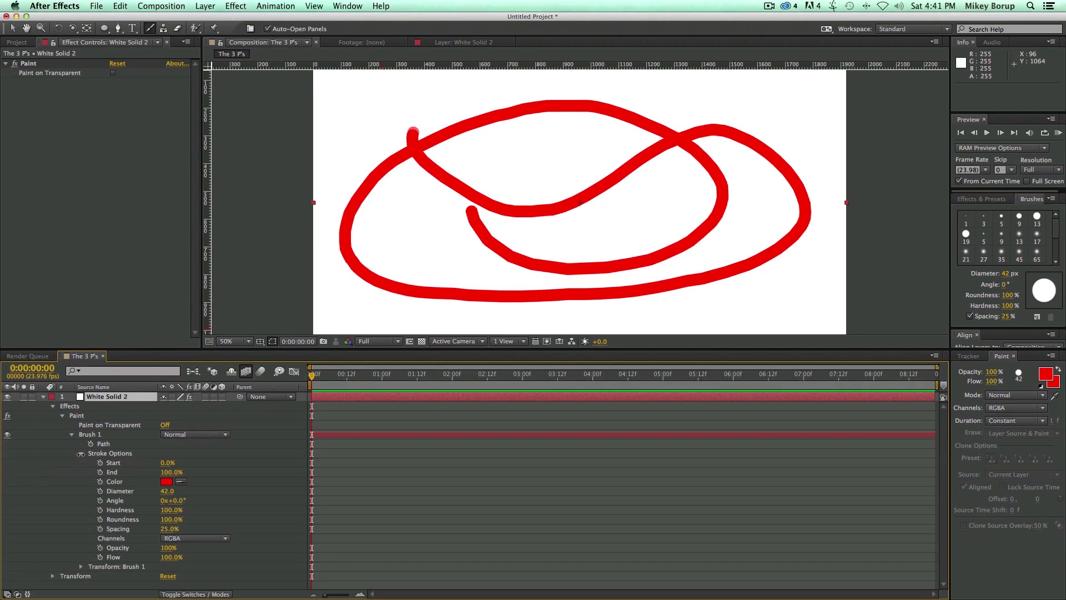
- Set the stroke colour to C76363, Diameter 68, Spacing 1%, and End to 88%
left_click(167, 480)
left_click(391, 261)
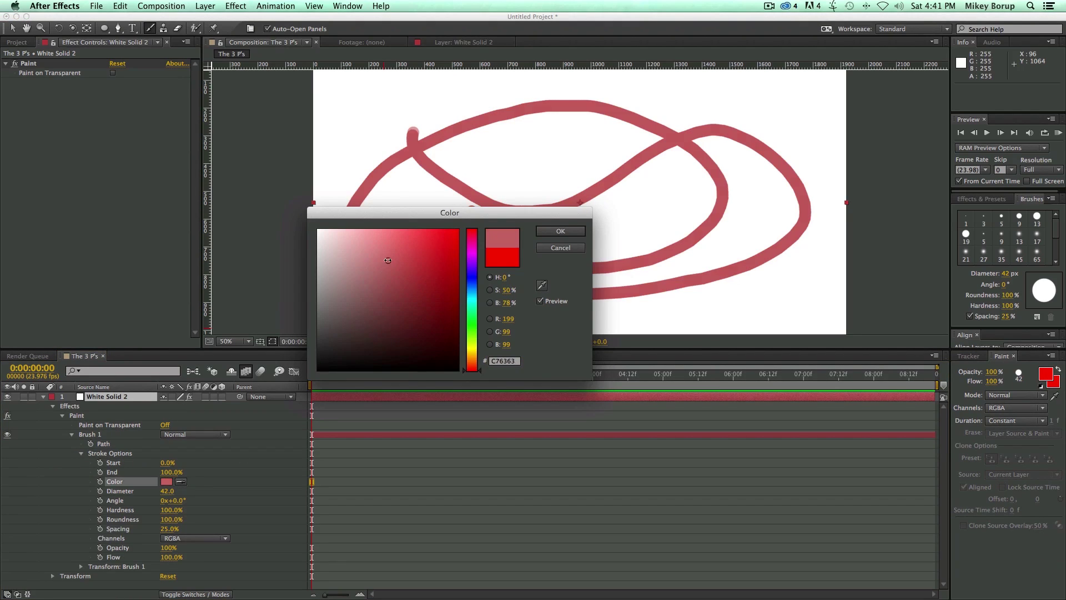
left_click(561, 231)
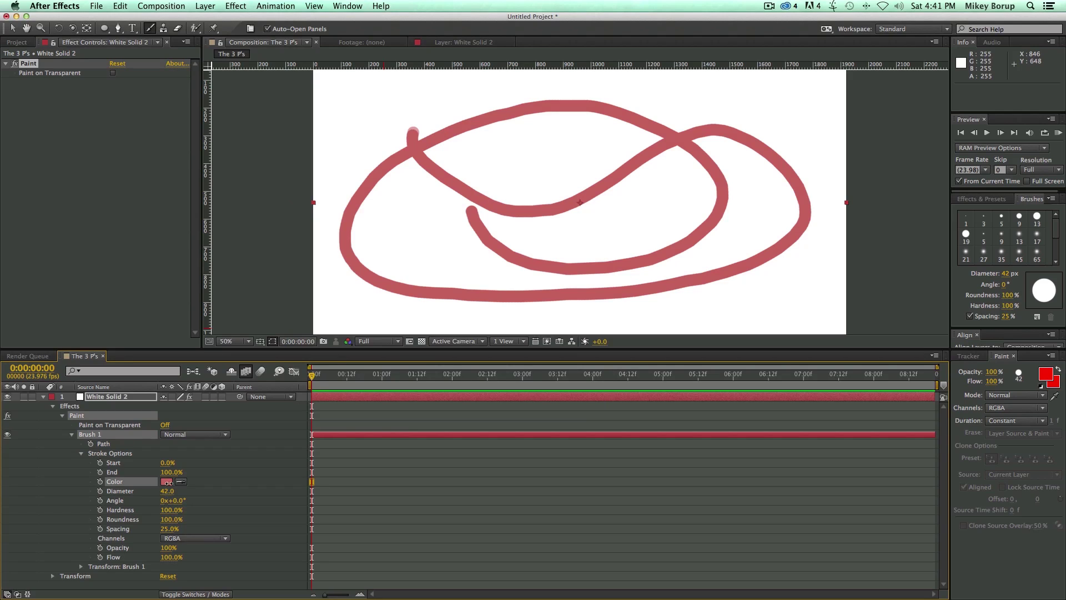
mouse_move(166, 491)
left_mouse_down()
mouse_move(194, 490)
mouse_move(178, 490)
left_mouse_up()
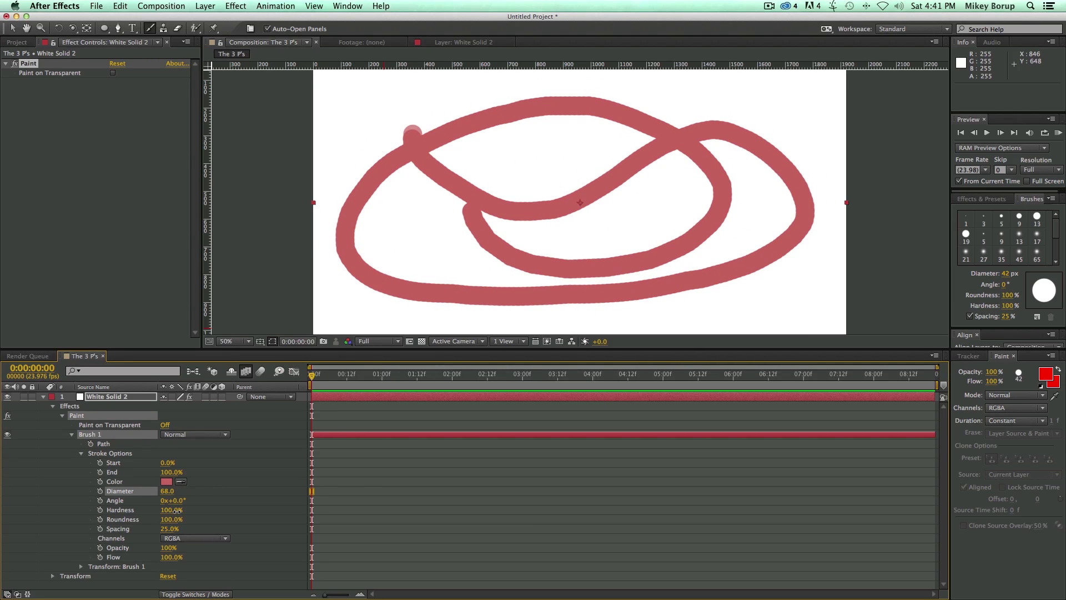
mouse_move(170, 510)
left_mouse_down()
mouse_move(158, 502)
mouse_move(274, 505)
mouse_move(136, 520)
mouse_move(341, 529)
mouse_move(321, 532)
left_mouse_up()
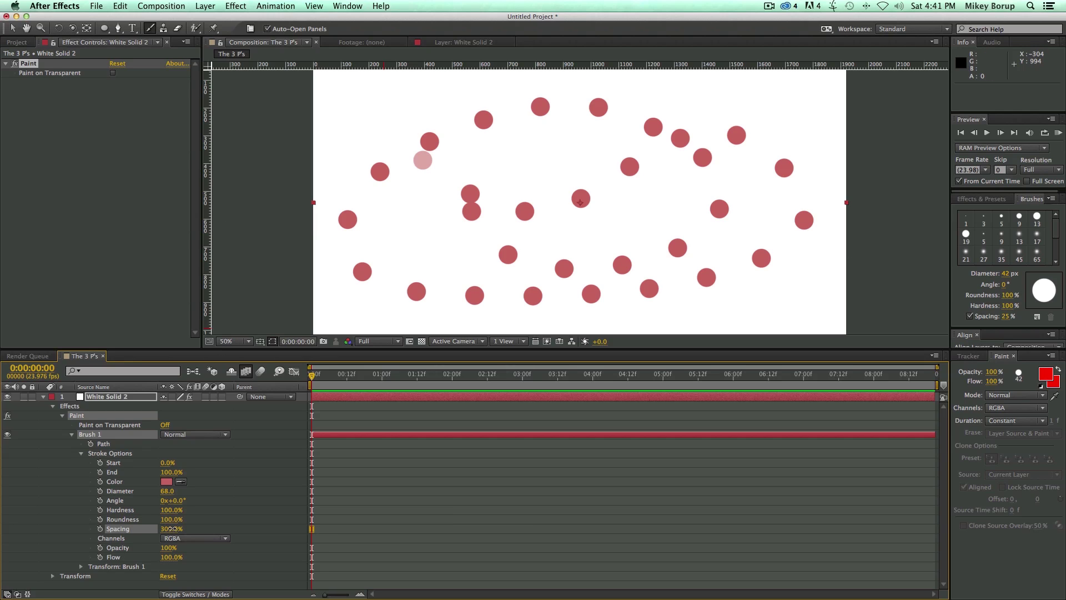
mouse_move(172, 528)
left_mouse_down()
mouse_move(222, 530)
mouse_move(2, 531)
left_mouse_up()
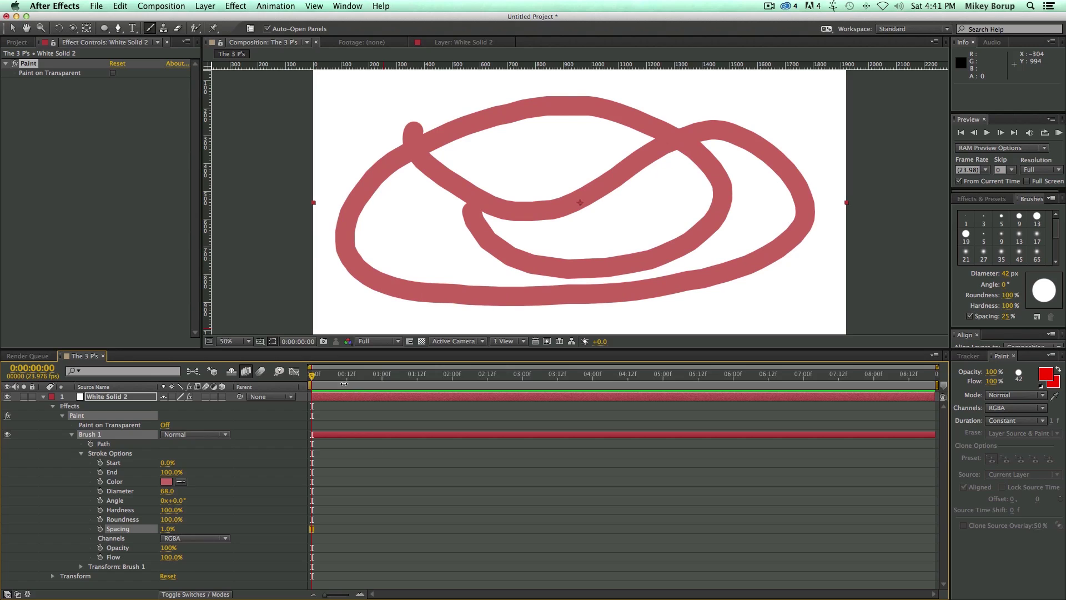
left_click_drag(175, 472, 79, 475)
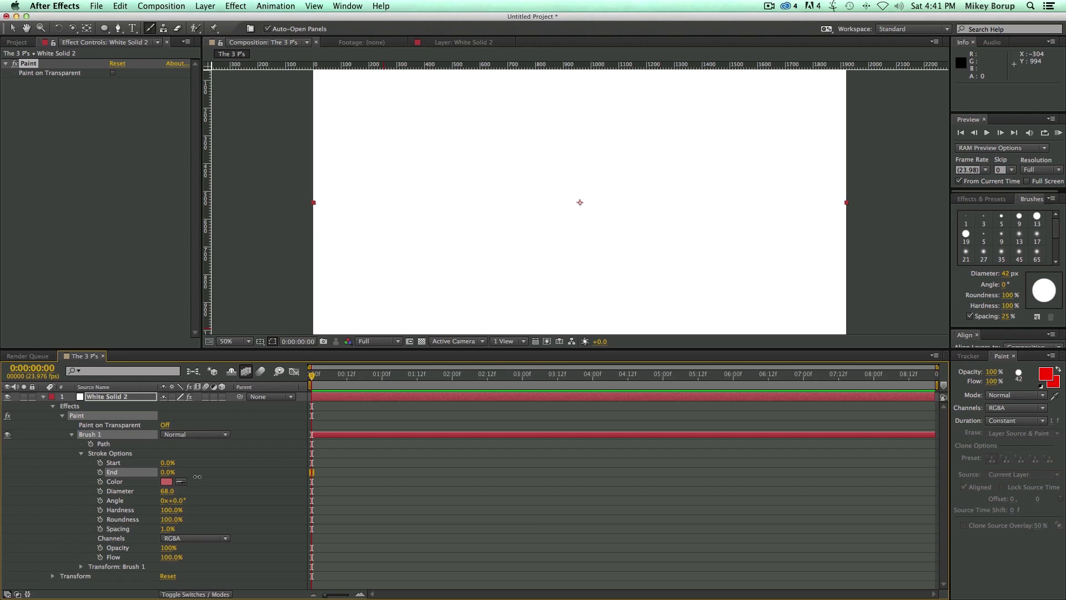
- Keyframe the stroke's End and set it to 100% at a later time
left_click(100, 471)
key("space")
key("space")
left_click_drag(165, 471, 408, 481)
- Preview the paint-on animation, then delete the End keyframe at 0:00:01:16
left_click_drag(405, 376, 227, 374)
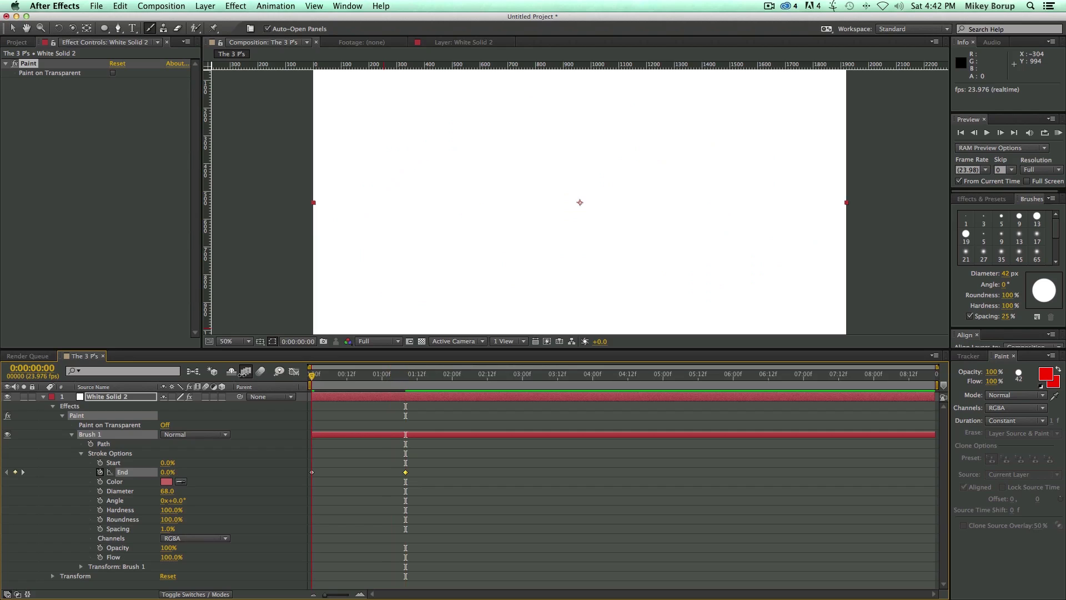
key("space")
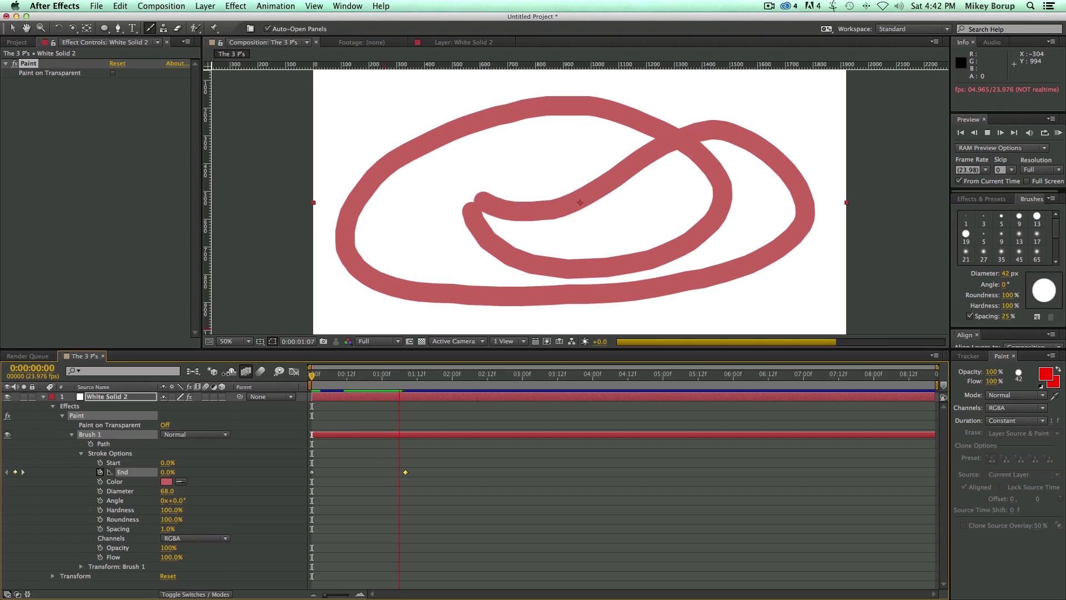
key("space")
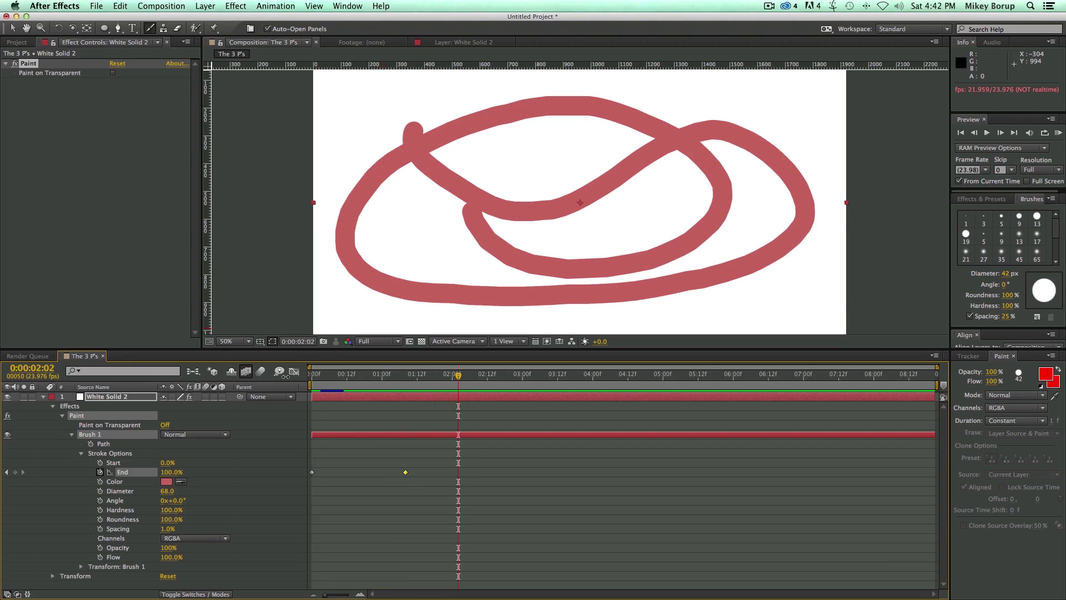
left_click_drag(285, 376, 423, 407)
key("Delete")
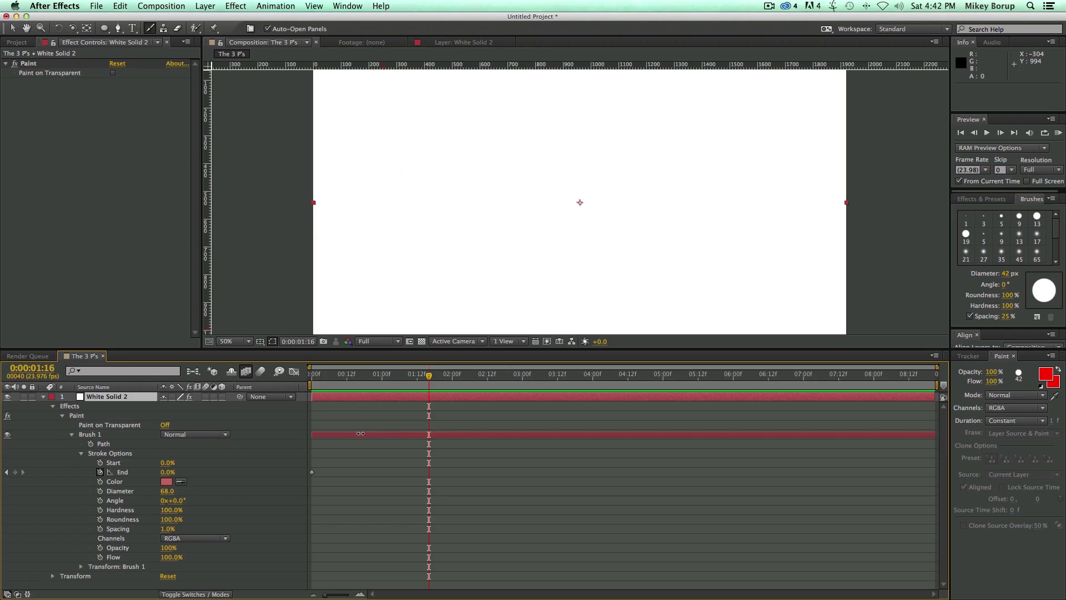
- Delete the Brush 1 stroke and collapse White Solid 2's properties
left_click(361, 433)
key("Delete")
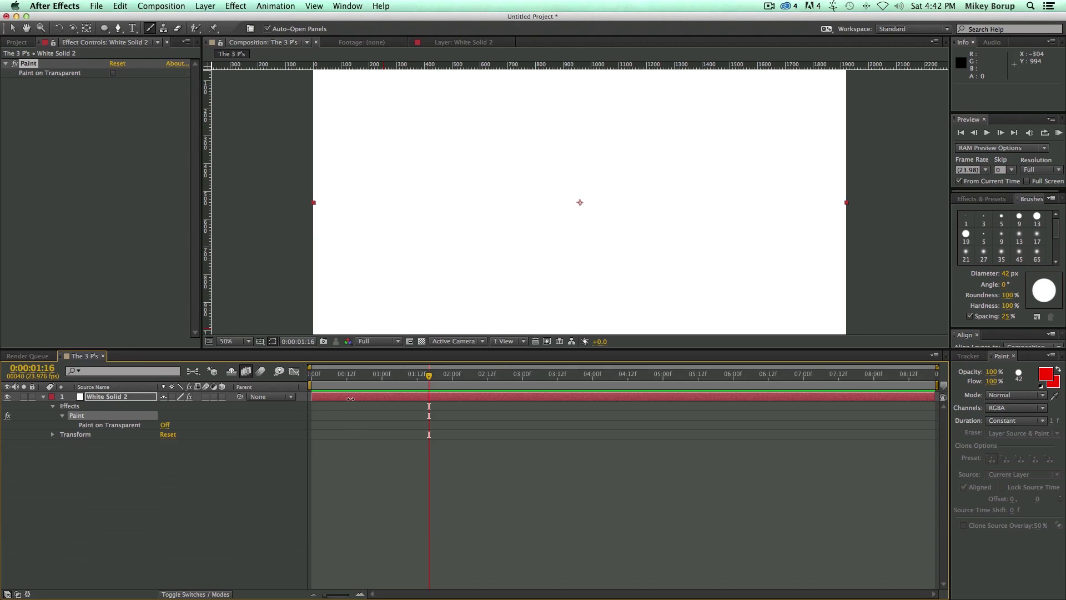
left_click(346, 398)
left_click(43, 397)
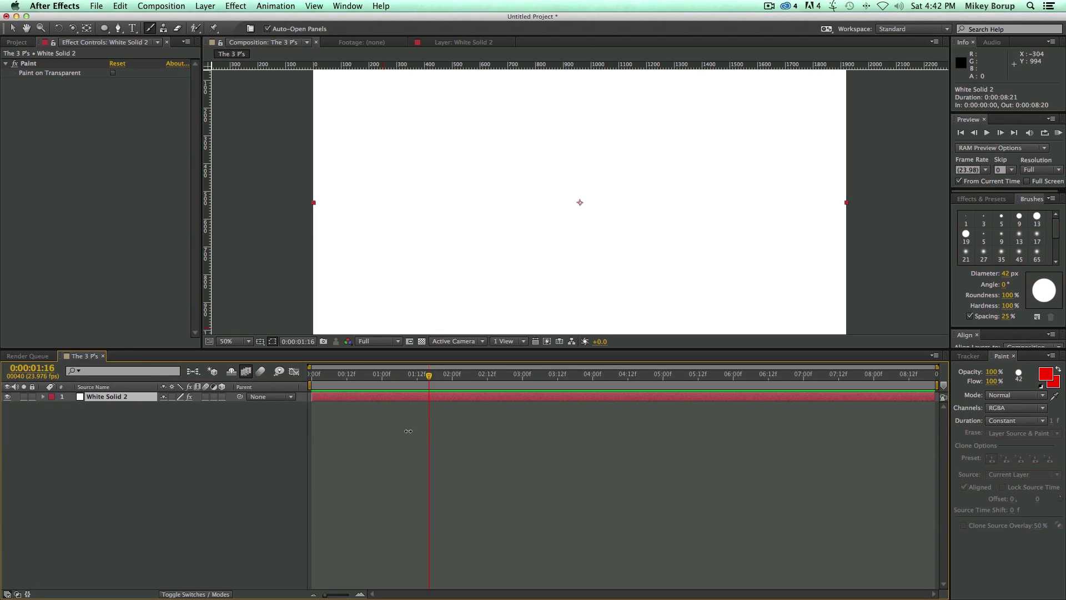
- Create a text layer reading 'hi' with a black fill
key("super+t")
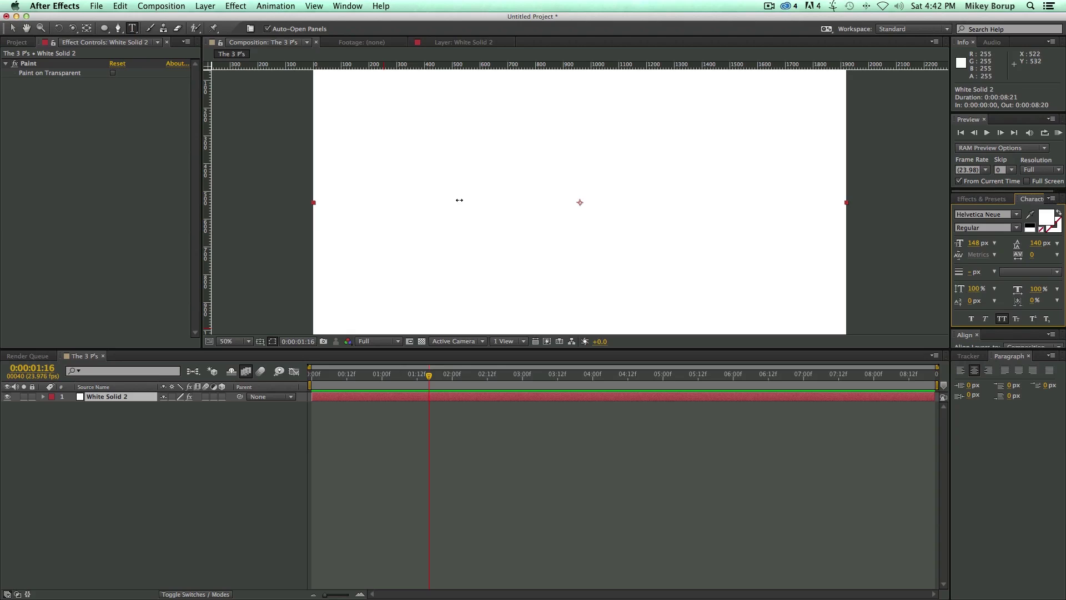
left_click(469, 200)
type("hi")
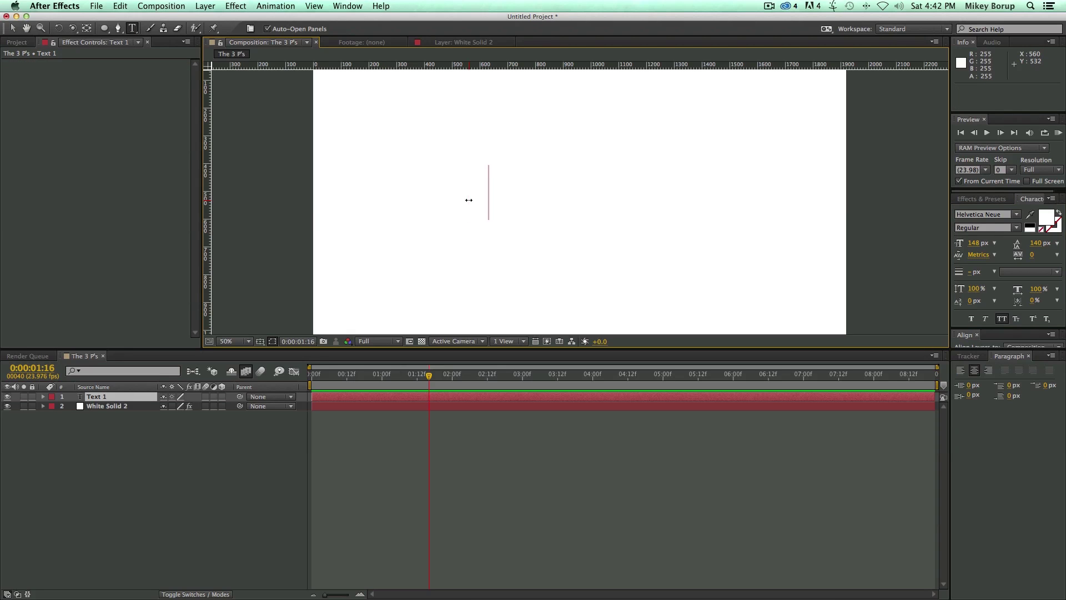
double_click(469, 200)
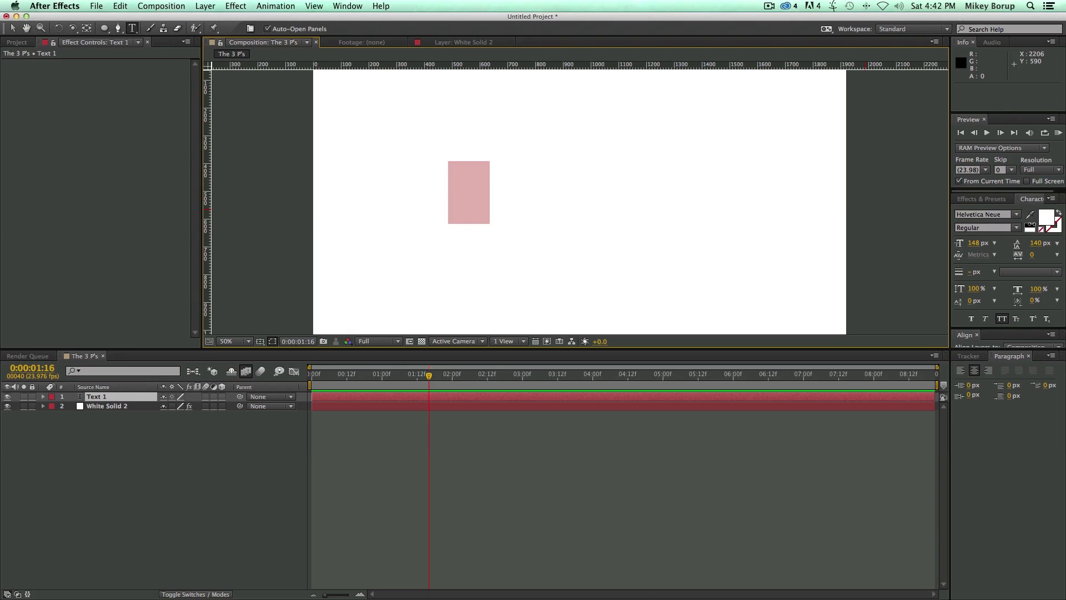
left_click(1031, 225)
left_click(13, 28)
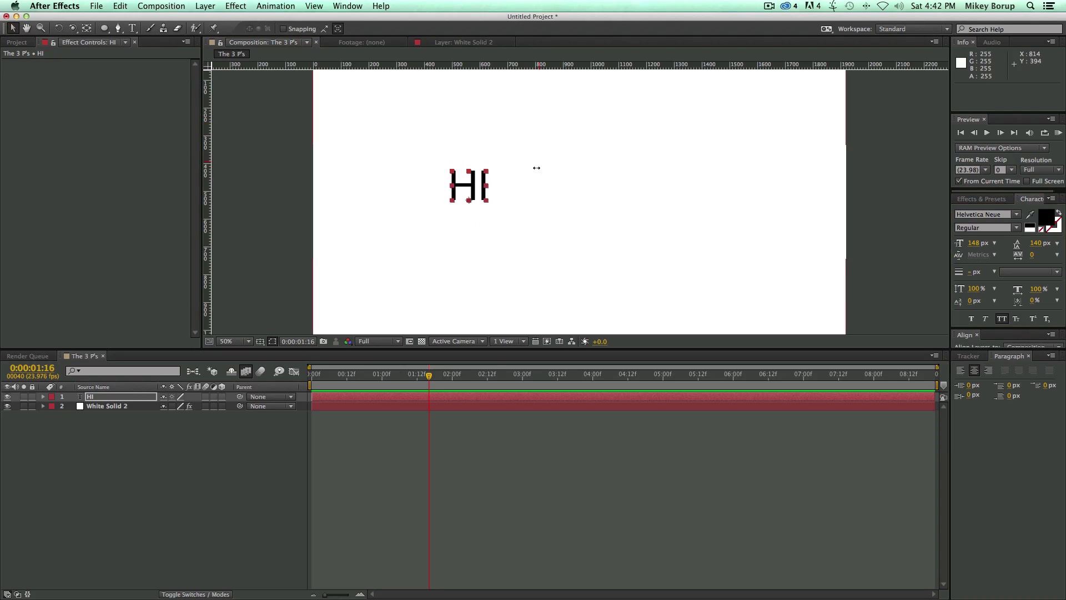
- Scale the HI text up to about 405% and centre it in the comp
left_click_drag(487, 169, 709, 83)
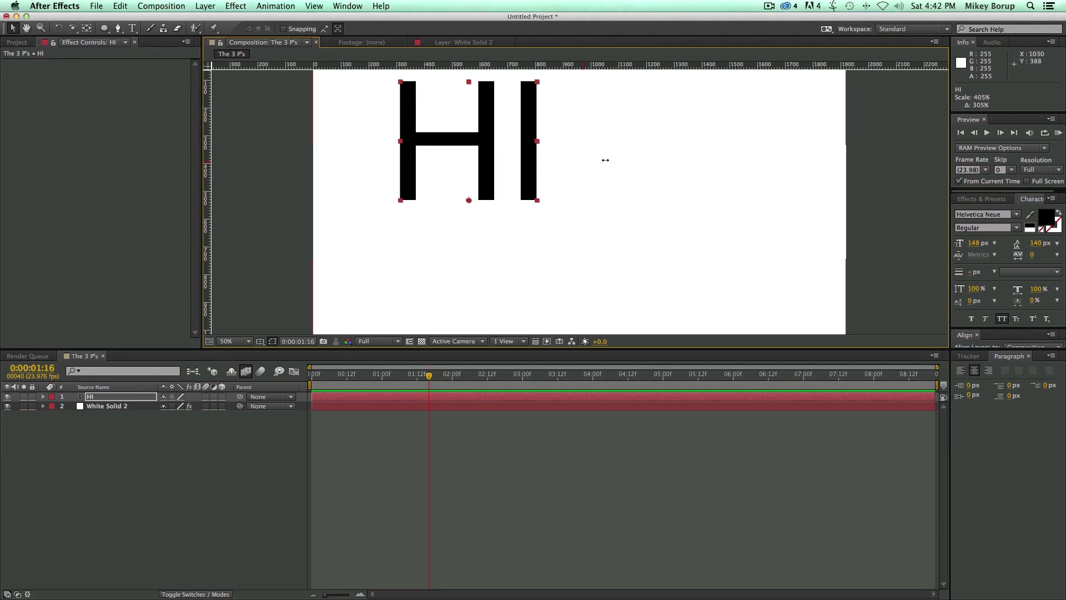
left_click_drag(540, 200, 645, 256)
left_click_drag(632, 207, 633, 228)
left_click(450, 509)
- Go to the start of the timeline, select the HI layer, and choose the Brush tool
key("Home")
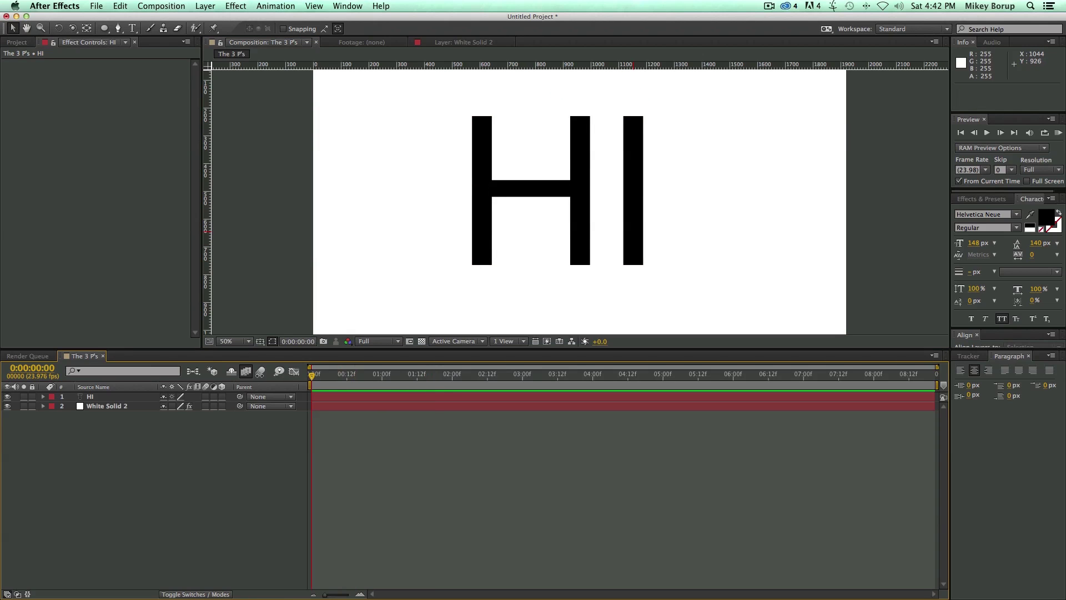
left_click(327, 400)
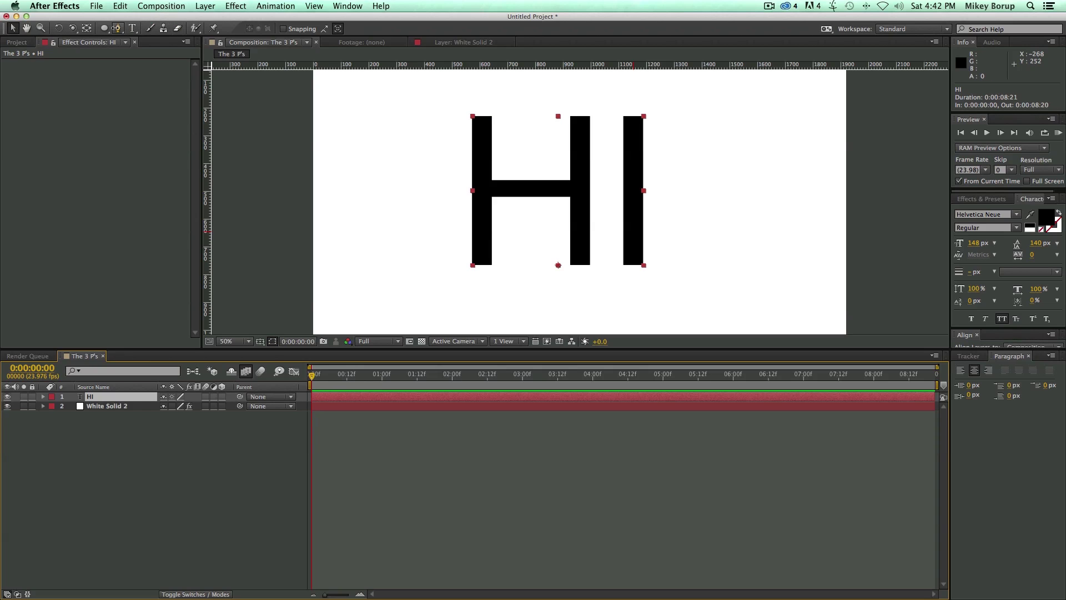
left_click(152, 29)
left_click(150, 28)
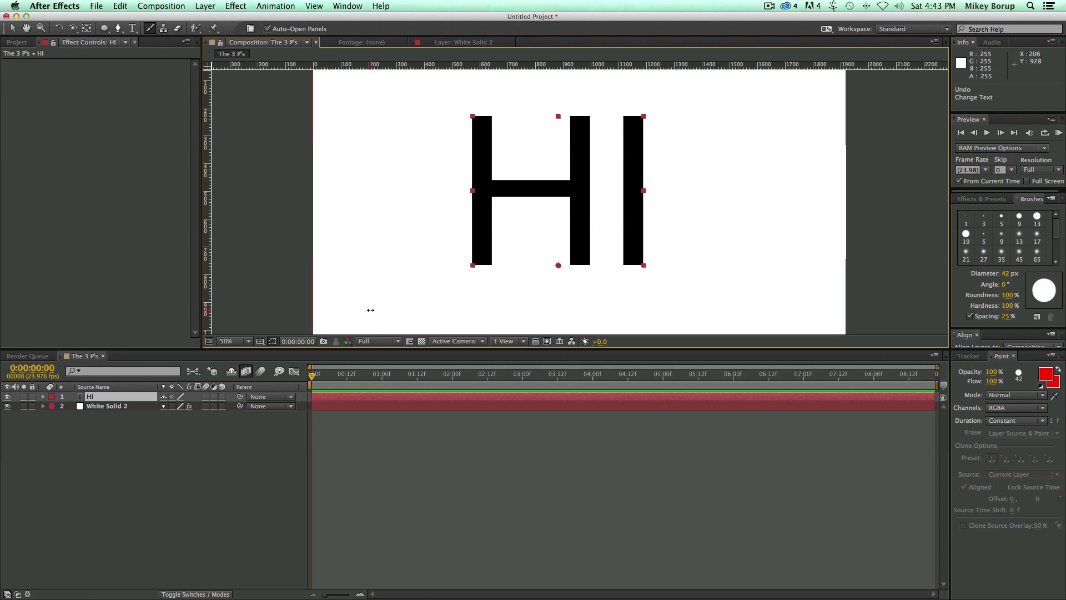
- Pre-compose the selected HI layer with Cmd+Shift+C, accepting the name HI Comp 1
left_click(332, 413)
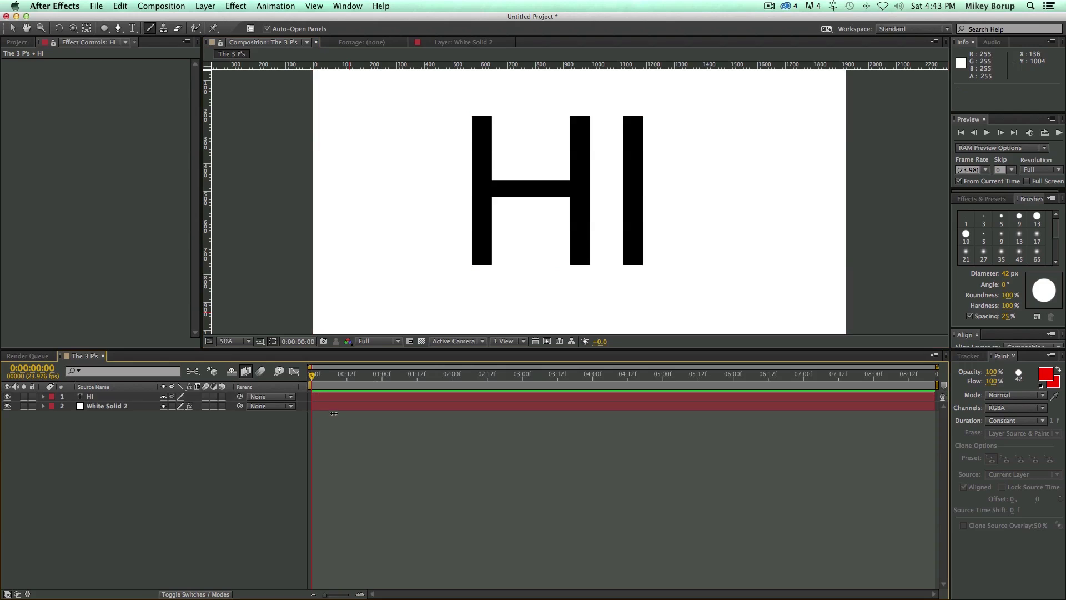
left_click(334, 398)
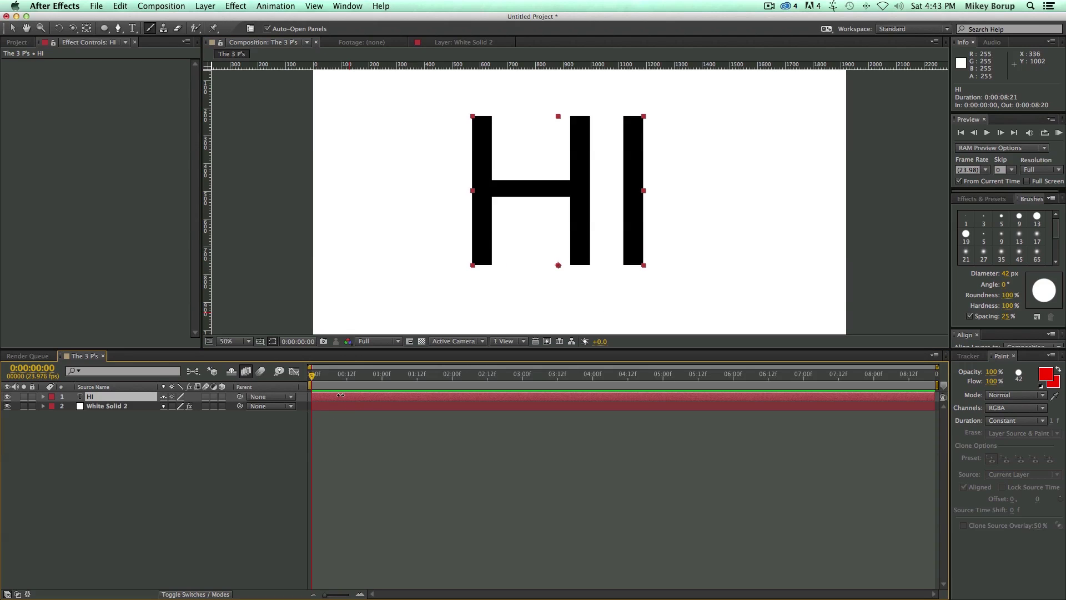
key("super+shift+c")
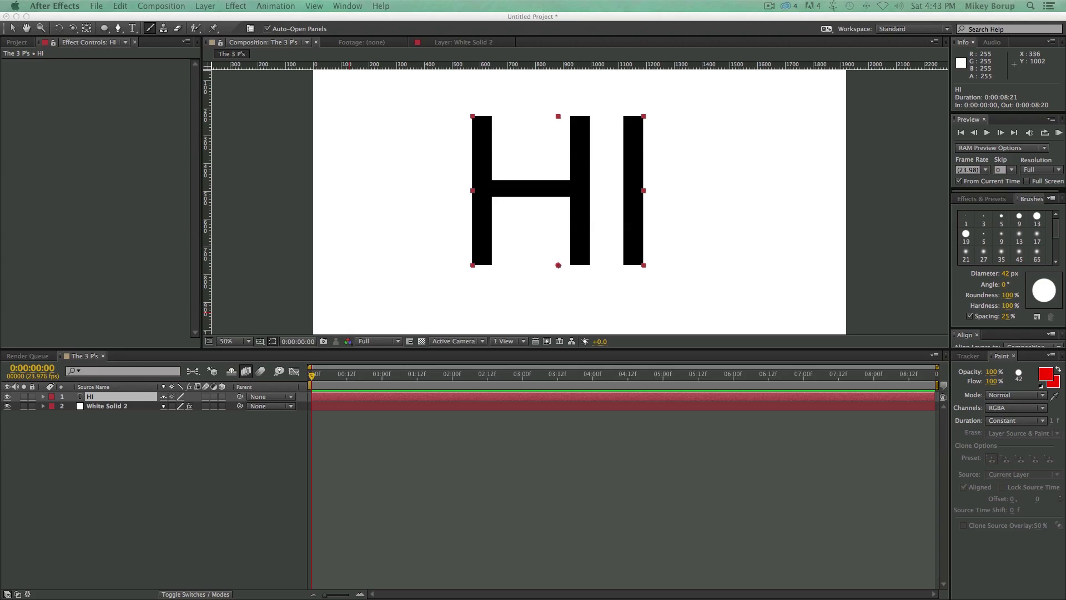
key("super+shift+c")
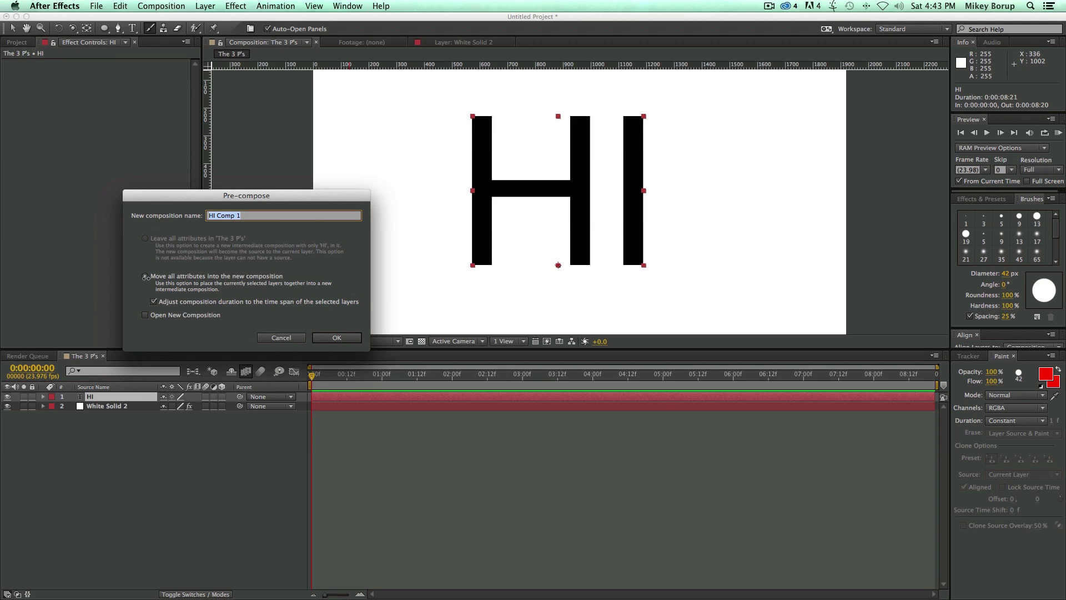
key("Return")
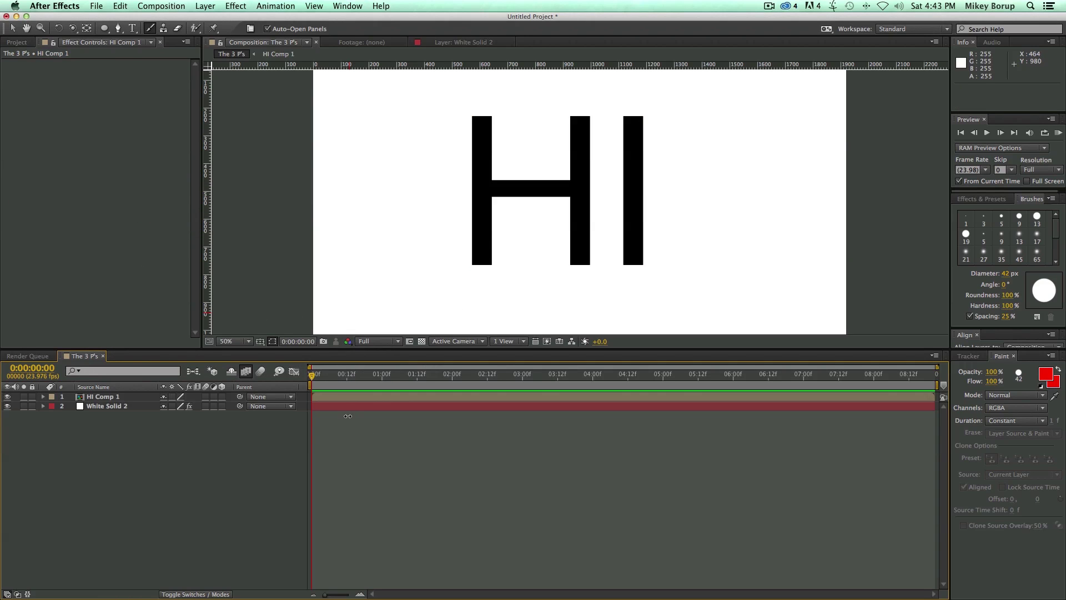
left_click(339, 395)
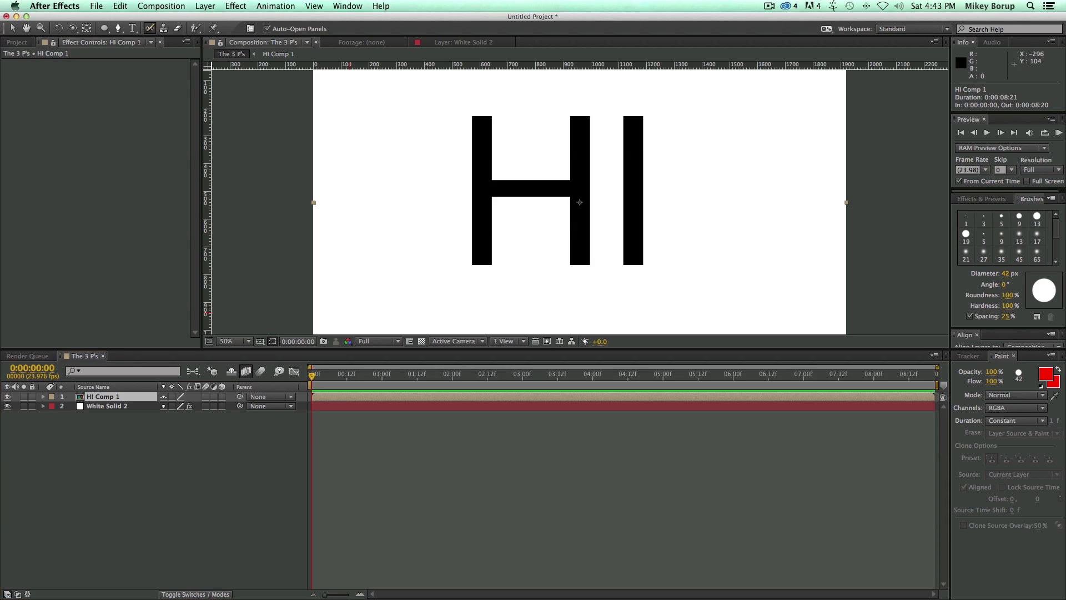
- Open HI Comp 1 in its layer view and set the brush Diameter to 133 px
double_click(360, 395)
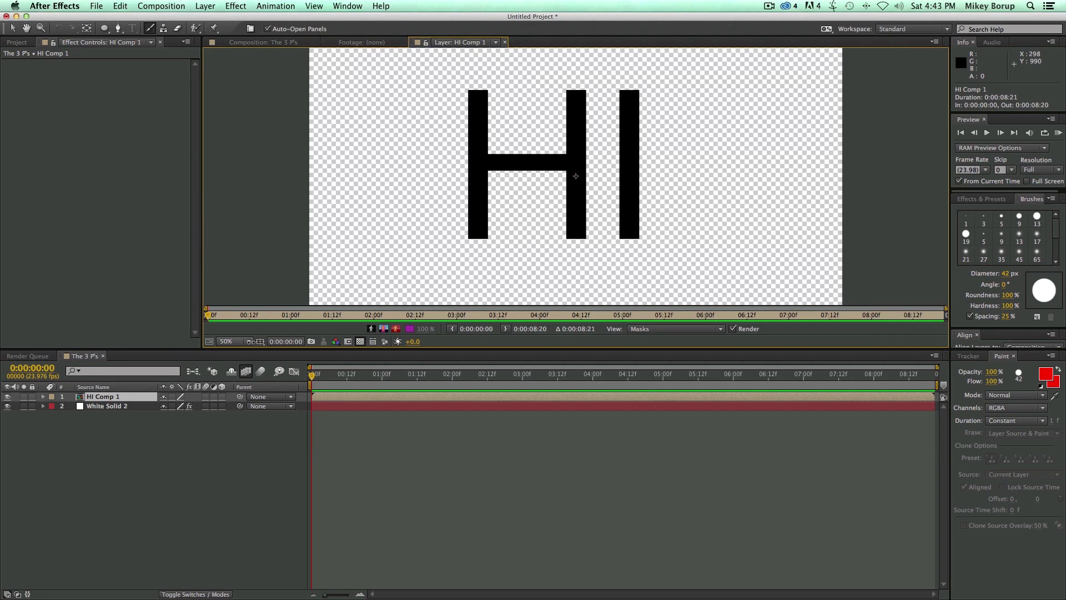
left_click_drag(204, 348, 204, 417)
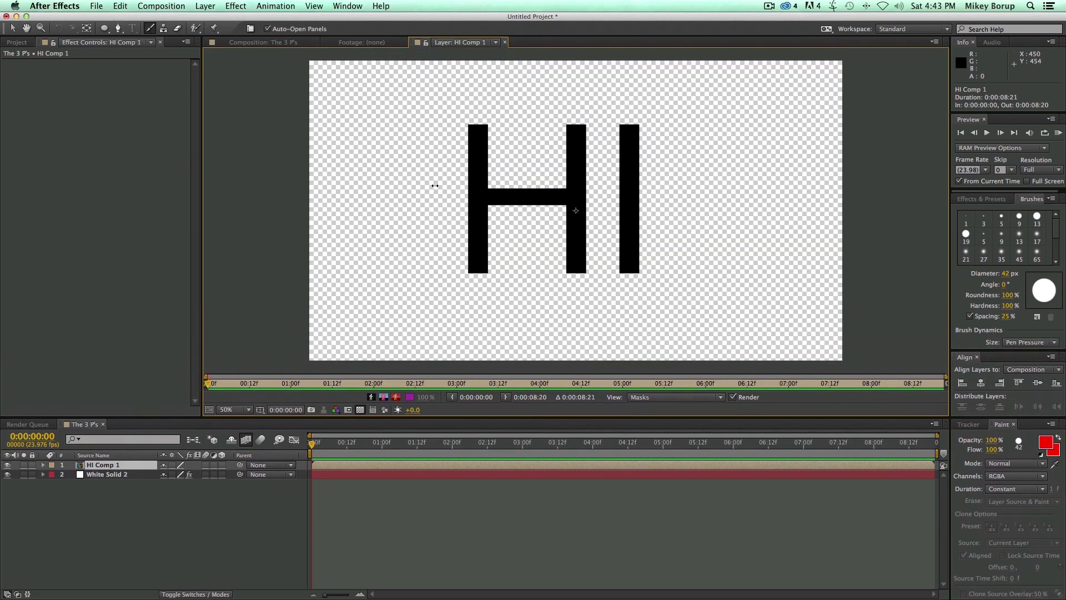
left_click_drag(1006, 273, 1055, 273)
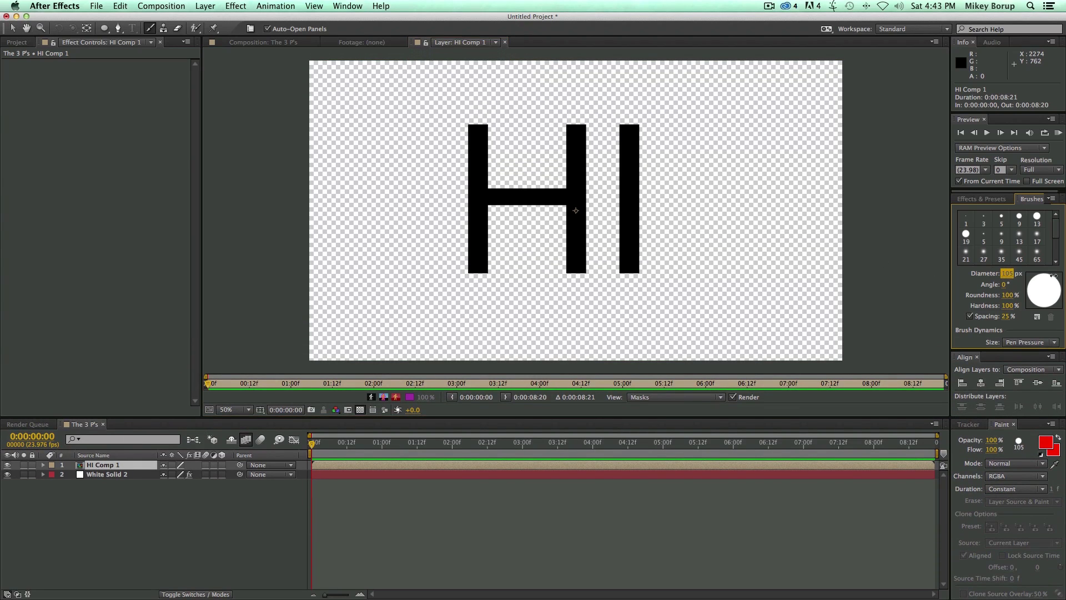
- Paint red strokes down both H stems, across the crossbar, and down the I
left_click_drag(476, 105, 472, 310)
left_click_drag(579, 98, 577, 292)
left_click_drag(448, 197, 577, 196)
left_click_drag(627, 94, 631, 291)
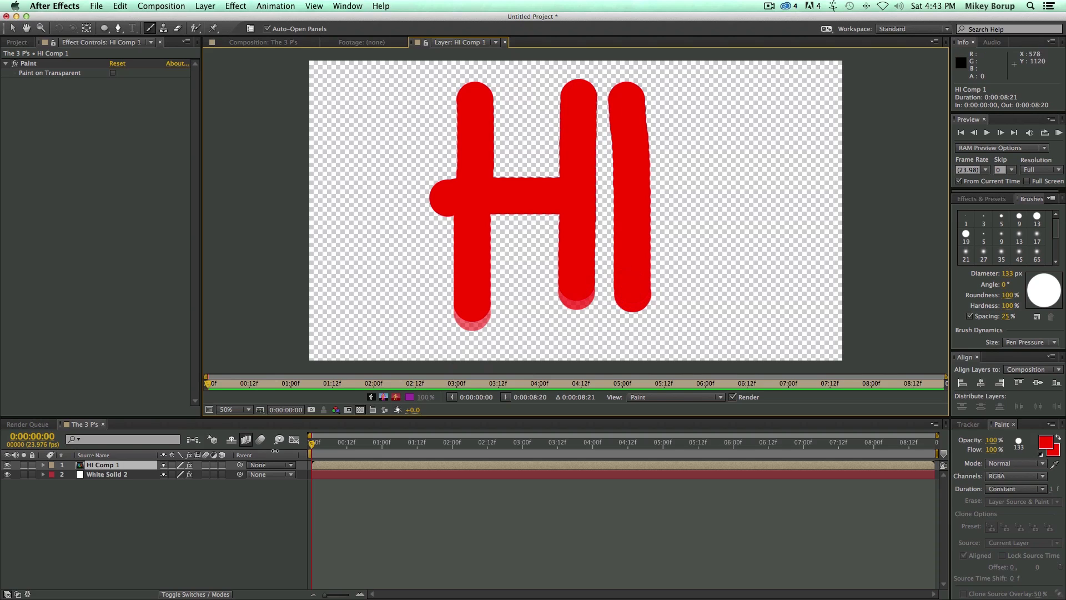
- Back in The 3 P's, expand HI Comp 1's Paint effect, select Brushes 4 to 1, and open Brush 4
left_click(263, 42)
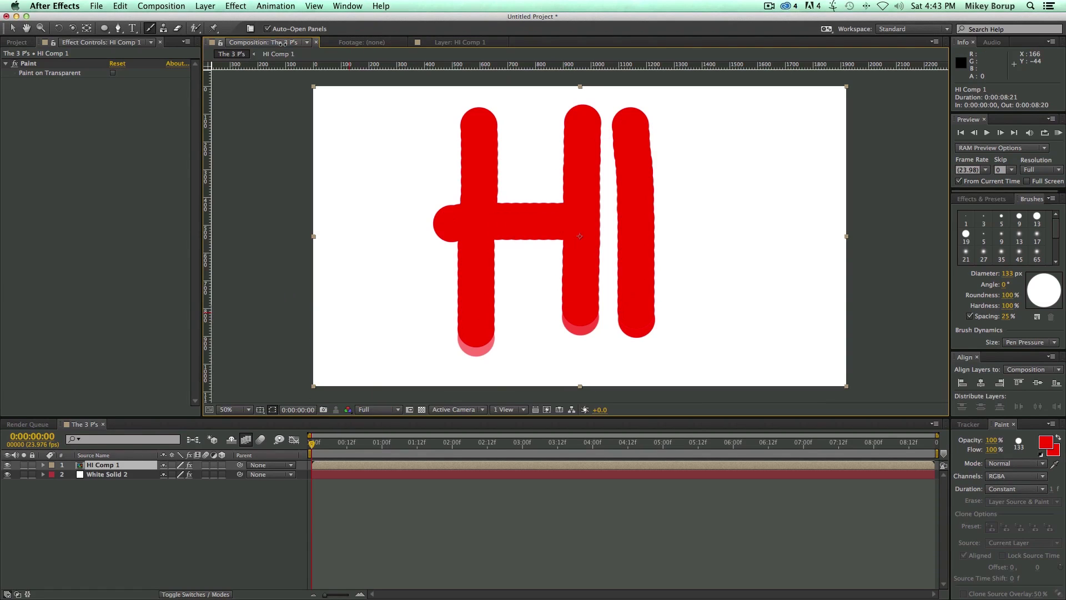
left_click(52, 446)
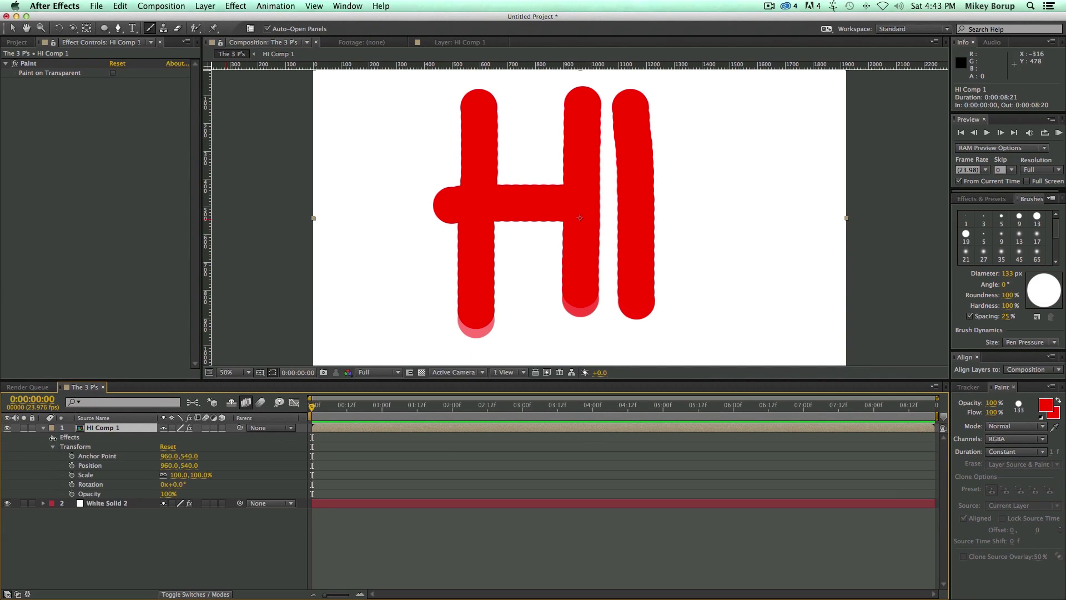
left_click(53, 446)
left_click(52, 437)
left_click(63, 446)
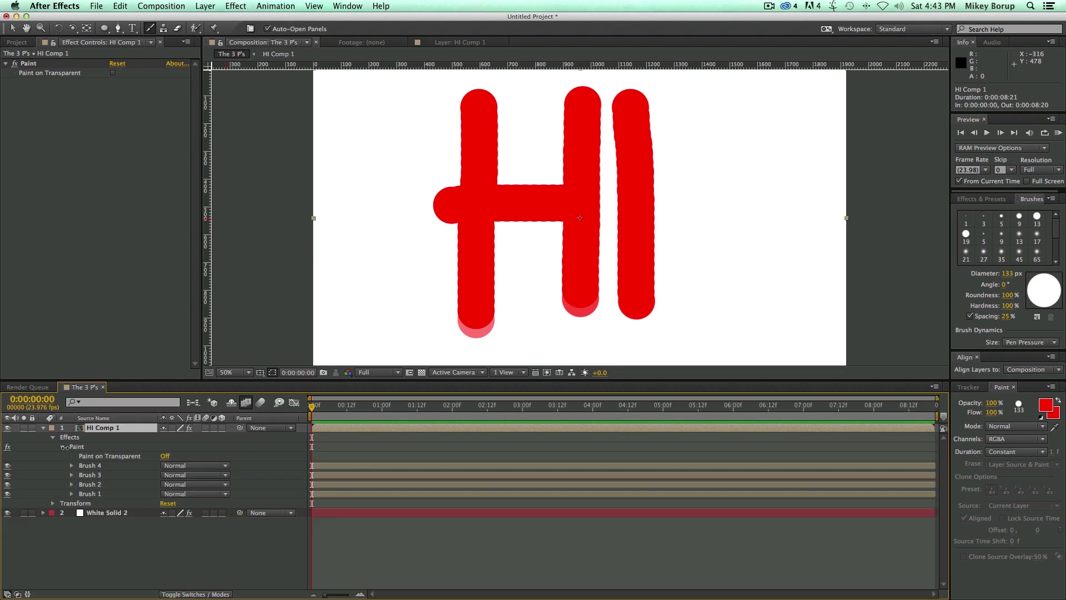
left_click(88, 465)
left_click(89, 475)
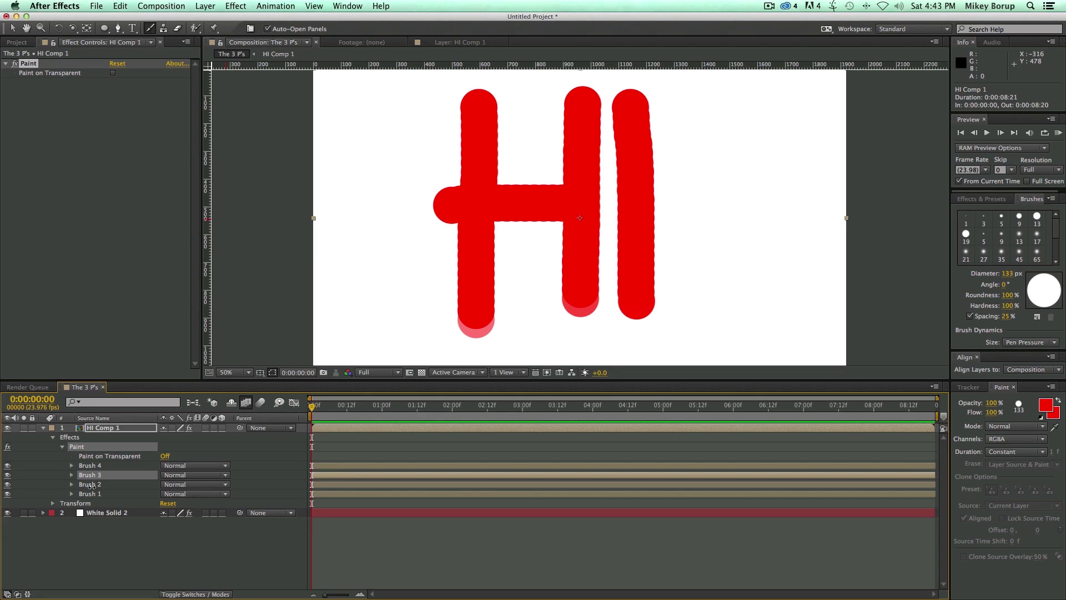
left_click(90, 484)
left_click(88, 493)
left_click(71, 465)
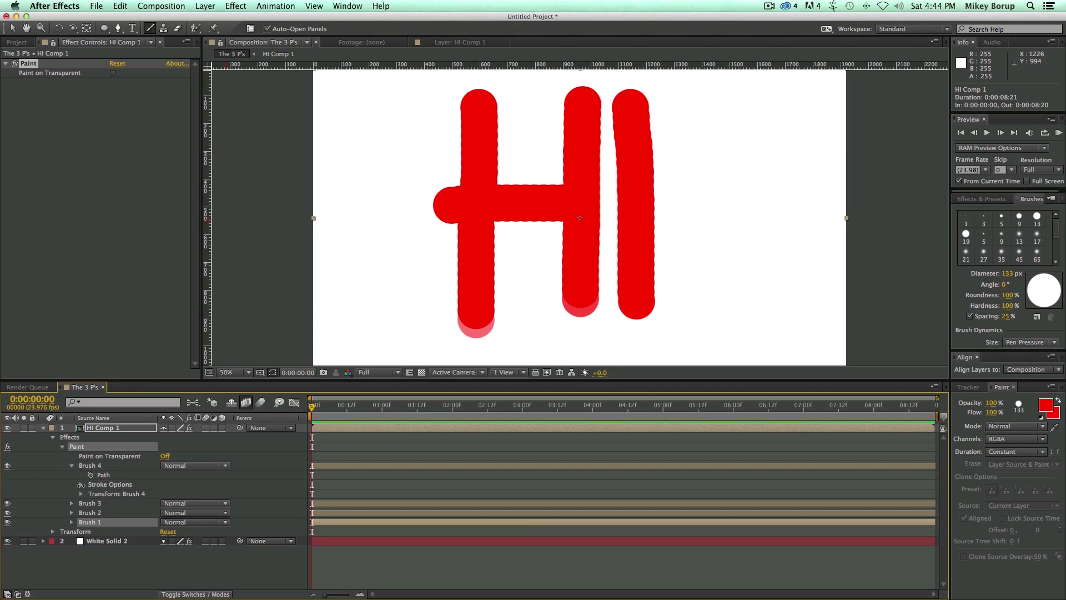
- Keyframe Brush 1's End from 0% at frame 0 to 100% at frame 7
left_click(81, 484)
left_click_drag(171, 499, 111, 499)
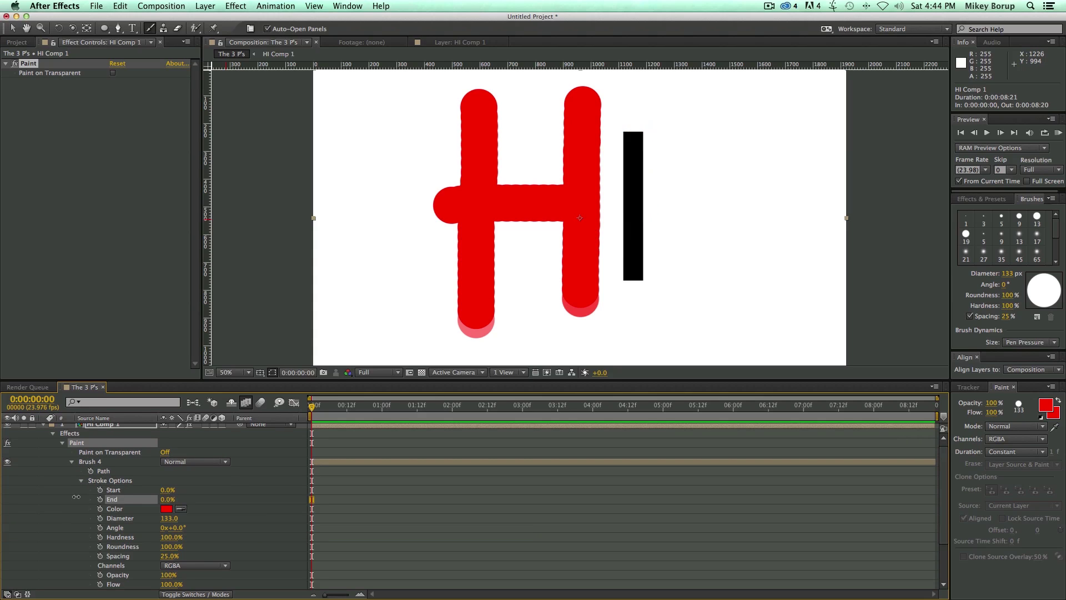
key("super+z")
left_click(72, 462)
left_click(72, 494)
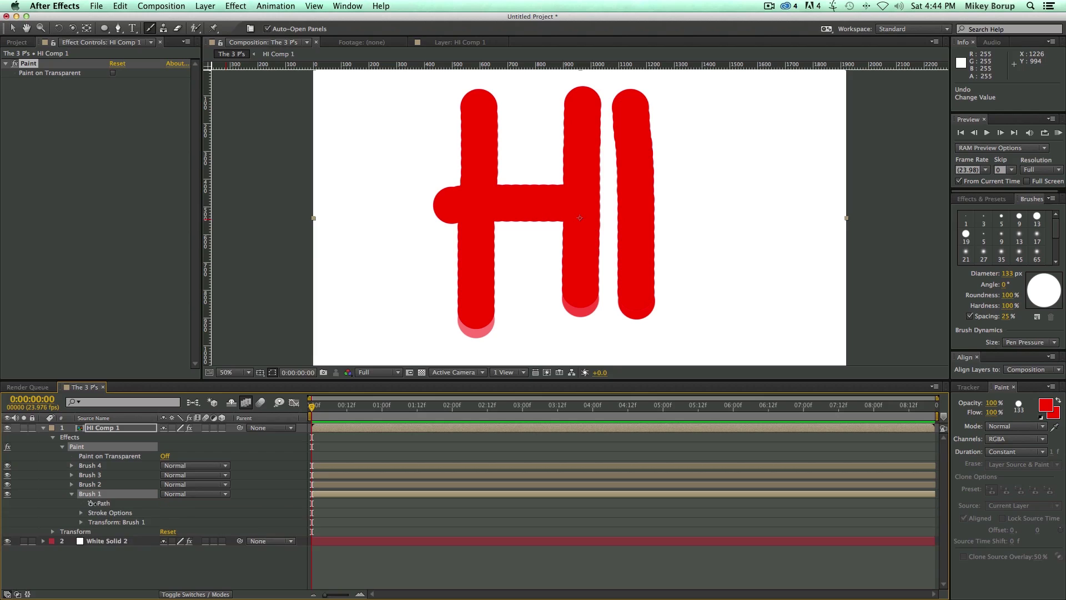
left_click(81, 512)
left_click_drag(171, 499, 68, 496)
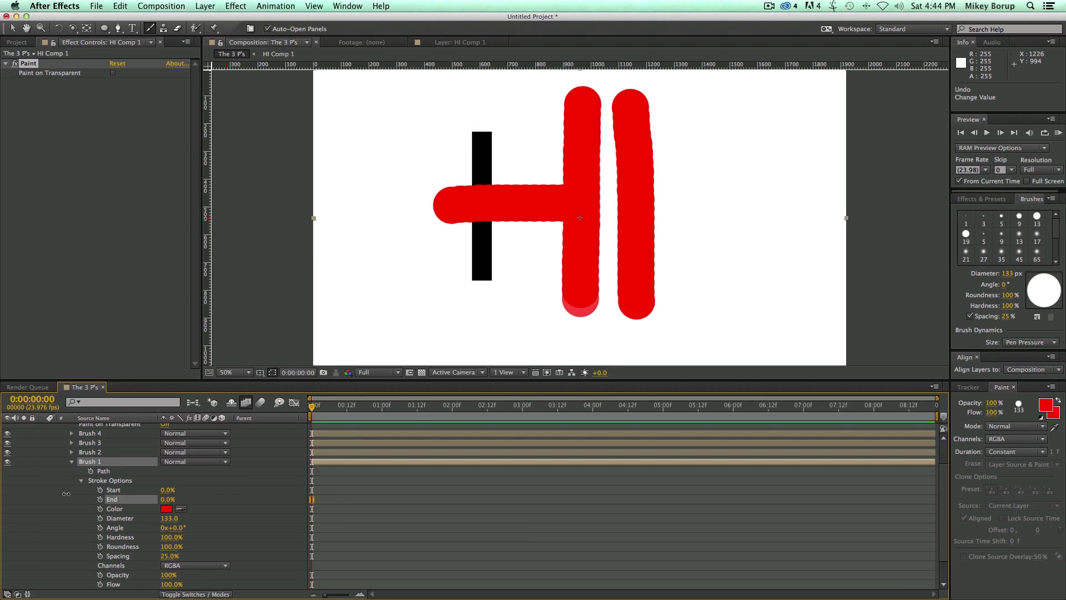
left_click(100, 499)
key("super+Right")
key("super+Right")
key("super+Right")
key("super+Right")
key("super+Right")
key("super+Right")
key("super+Right")
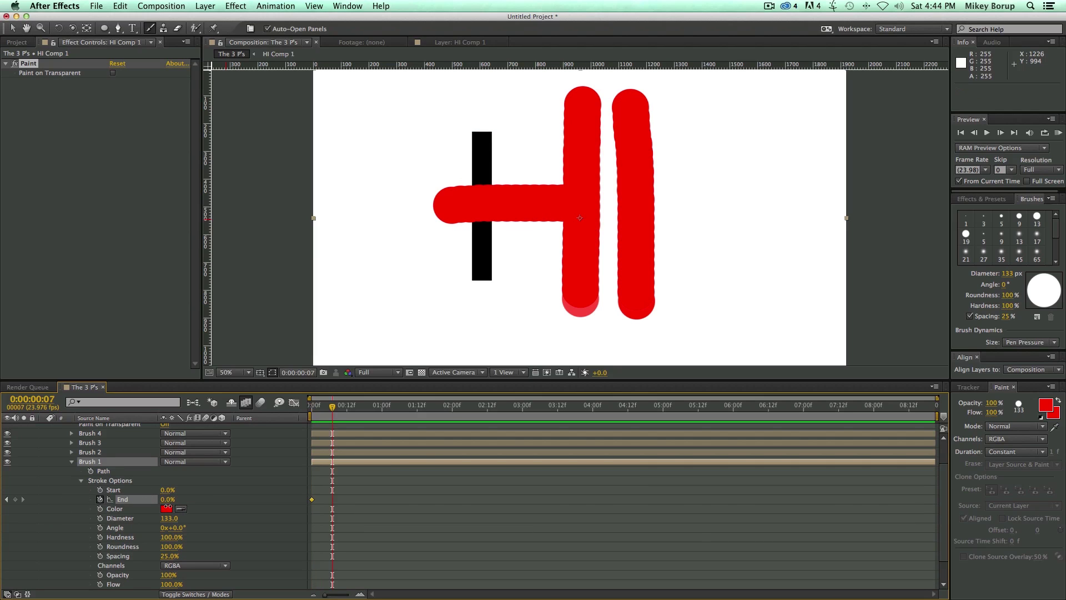
mouse_move(167, 503)
left_mouse_down()
mouse_move(322, 509)
mouse_move(244, 504)
left_mouse_up()
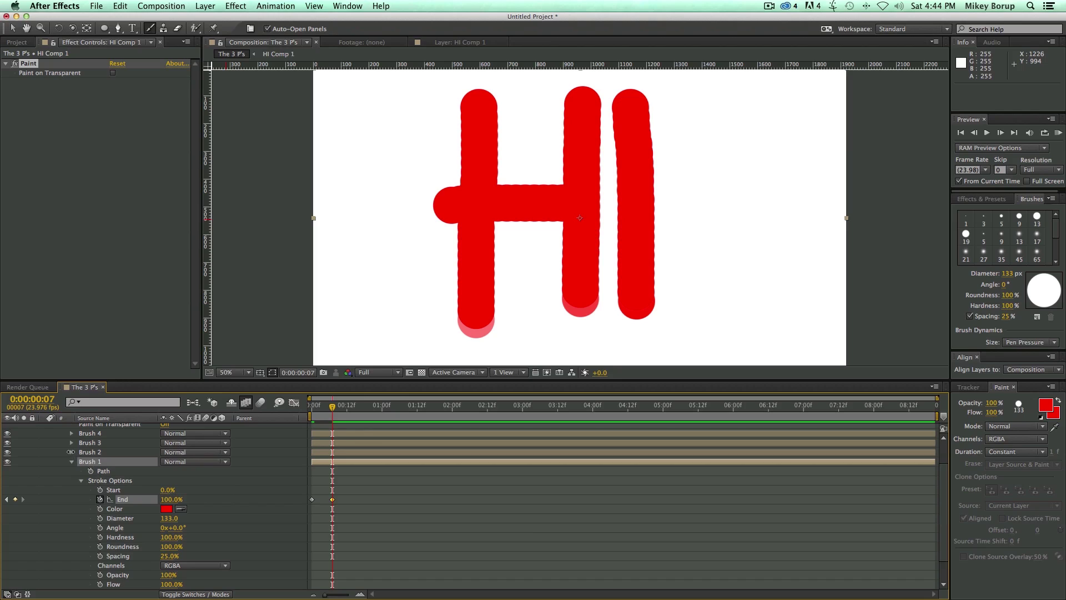
- Keyframe Brush 2's End from 0% at frame 7 to 100% at frame 13
left_click(71, 452)
left_click(81, 471)
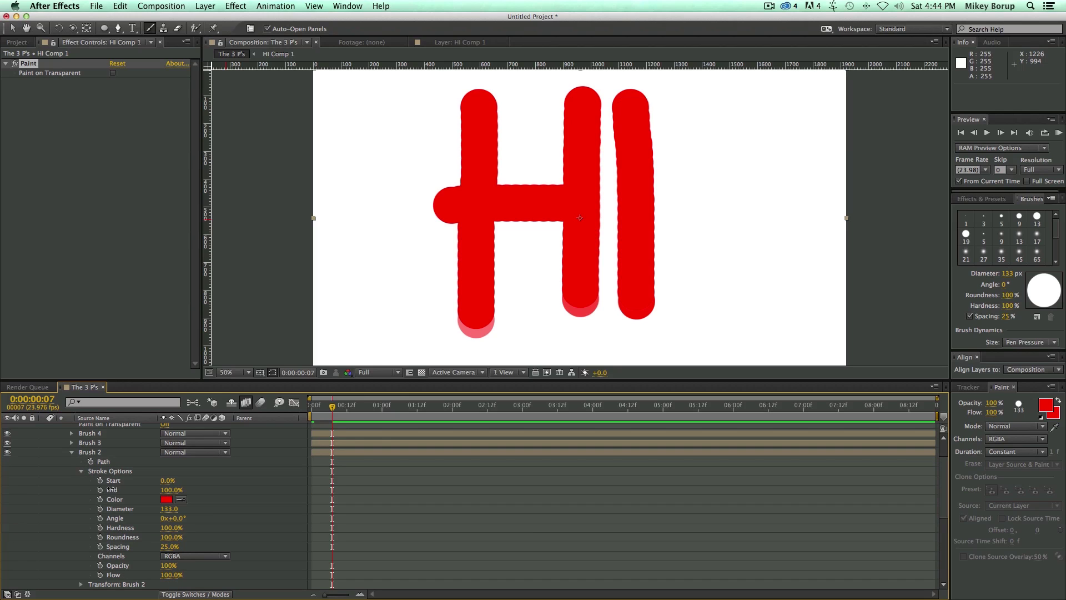
left_click(100, 489)
left_click_drag(168, 490, 55, 482)
key("space")
left_click_drag(168, 490, 370, 494)
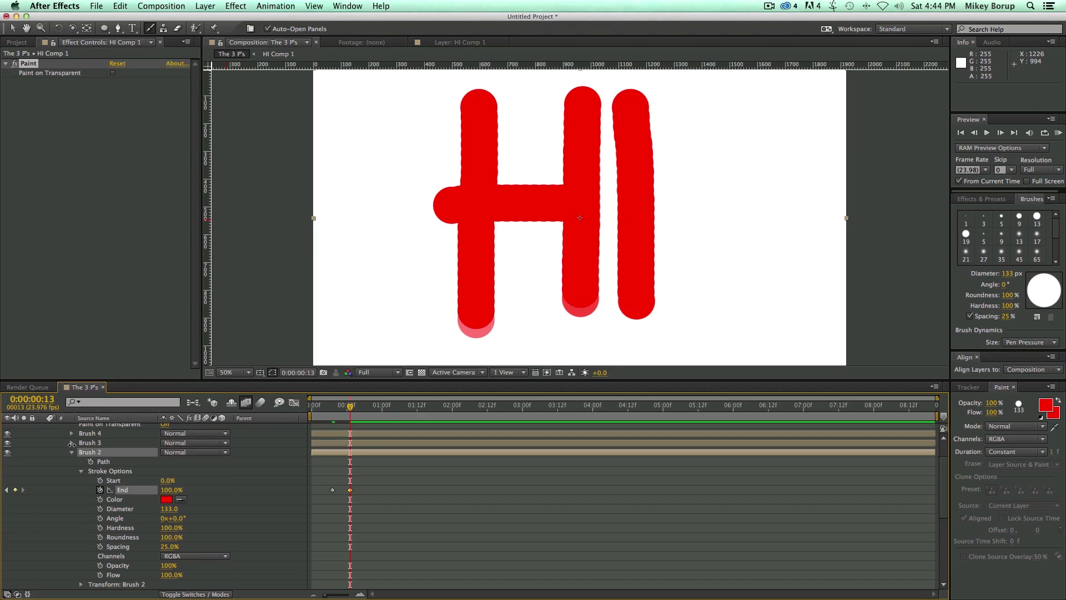
- Keyframe Brush 3's End, the H crossbar, from 0% at frame 13 to 100% at frame 20
left_click(72, 442)
left_click(81, 462)
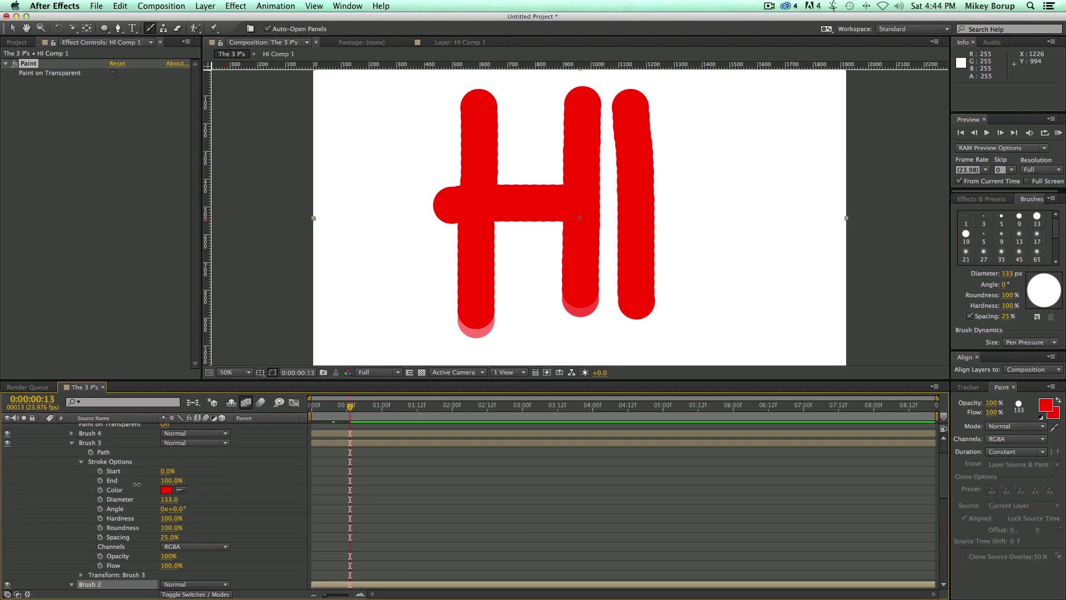
left_click_drag(171, 480, 75, 480)
left_click(100, 480)
key("space")
key("space")
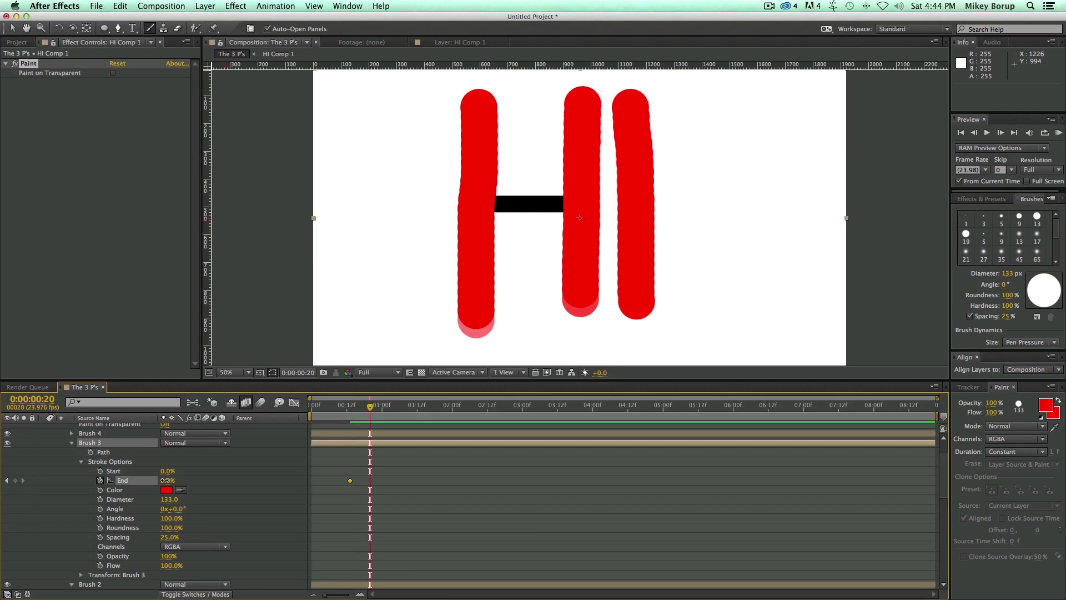
left_click_drag(168, 480, 229, 478)
left_click(72, 443)
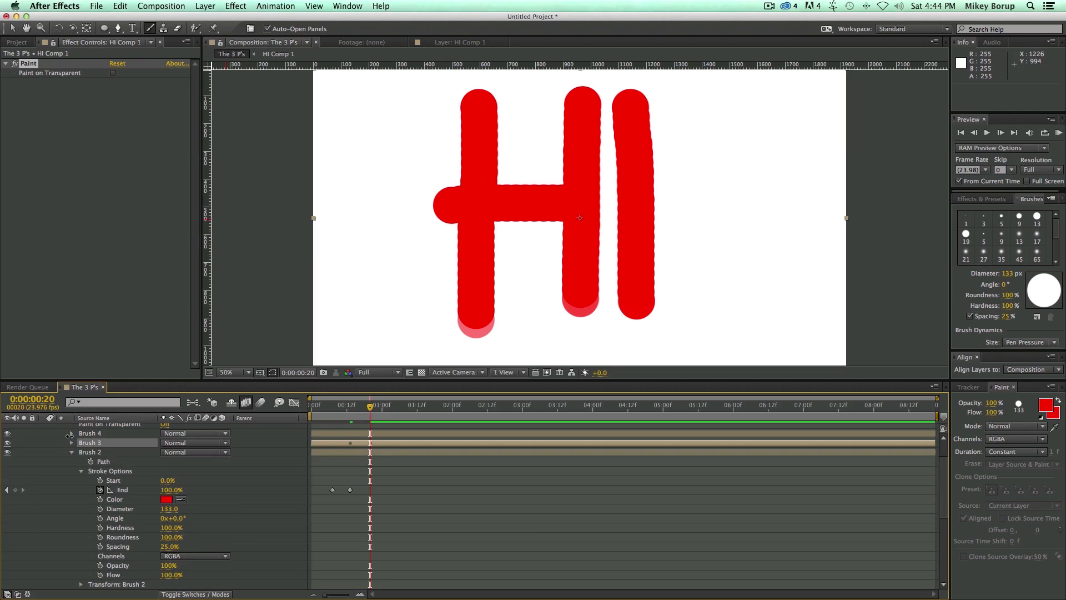
- Keyframe Brush 4's End, the I stroke, from 0% at frame 20 to 100% at frame 28
left_click(72, 433)
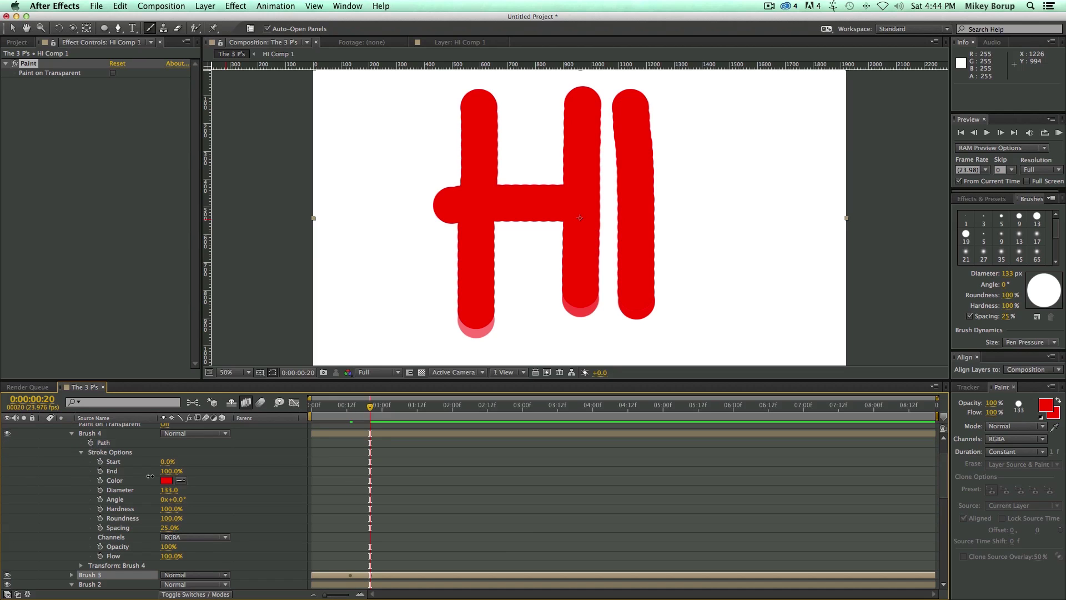
left_click_drag(150, 475, 89, 471)
left_click(100, 471)
key("space")
key("space")
left_click_drag(169, 470, 270, 472)
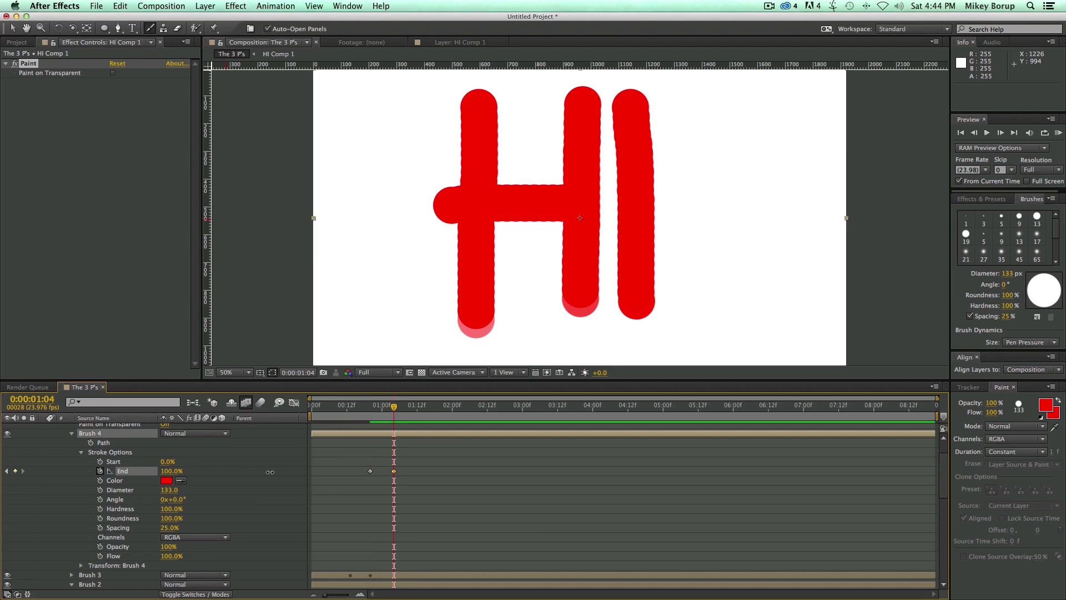
- Preview the strokes drawing on from the start, then open HI Comp 1
key("Home")
key("space")
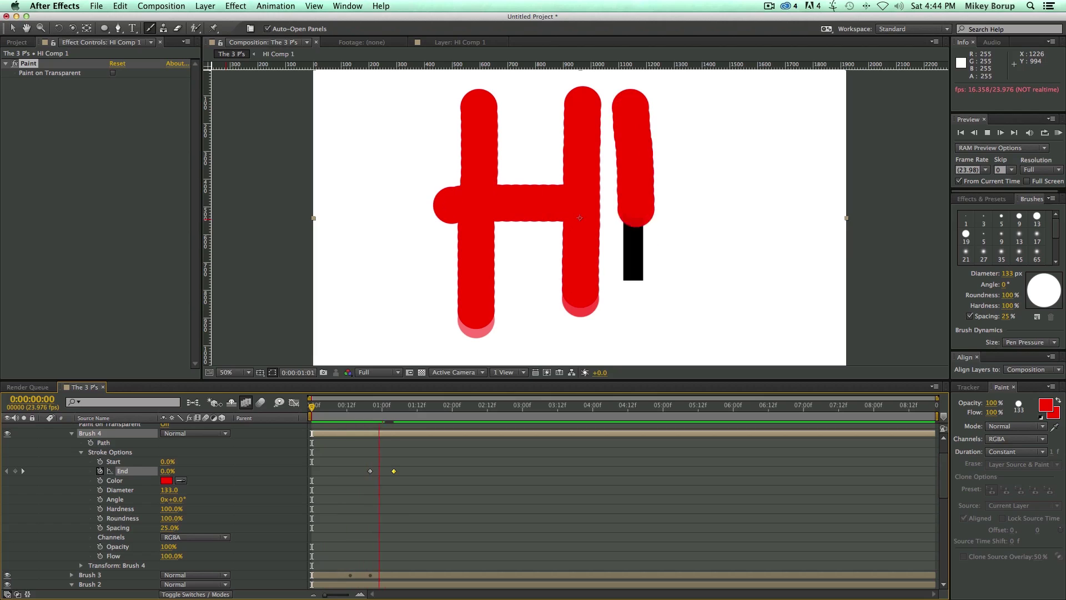
key("space")
scroll(83, 444, "up", 3)
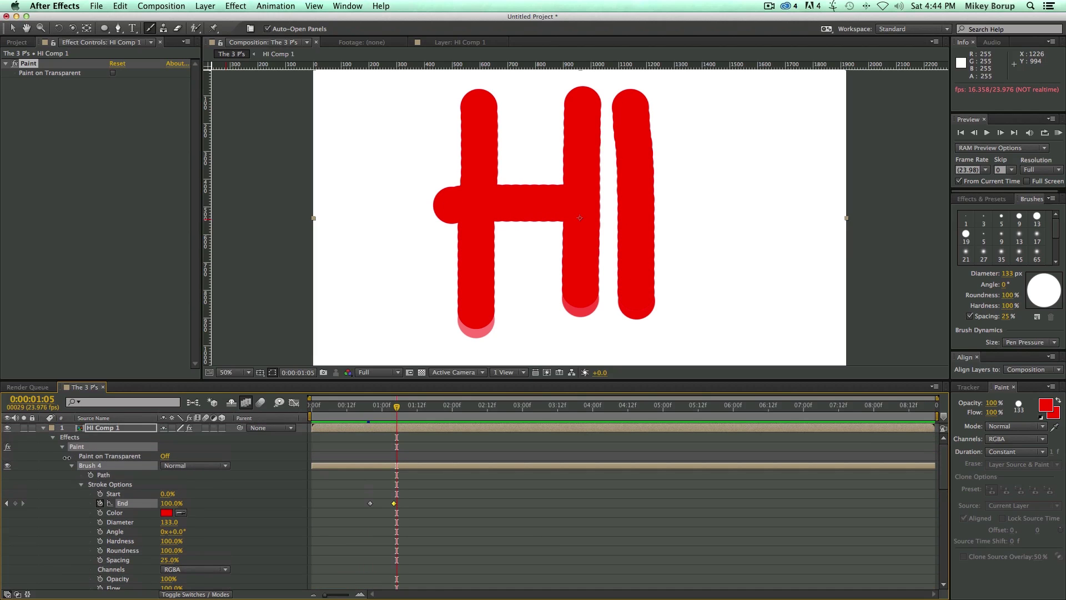
left_click(54, 439)
left_click(54, 437)
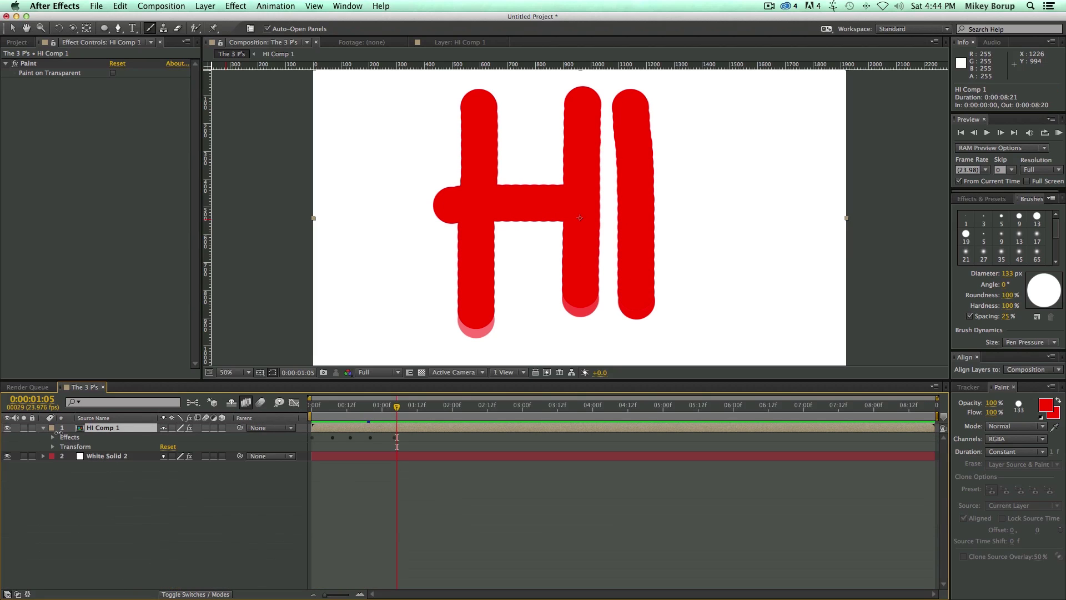
double_click(328, 426)
- Move the HI text layer into The 3 P's, placed below HI Comp 1
double_click(329, 428)
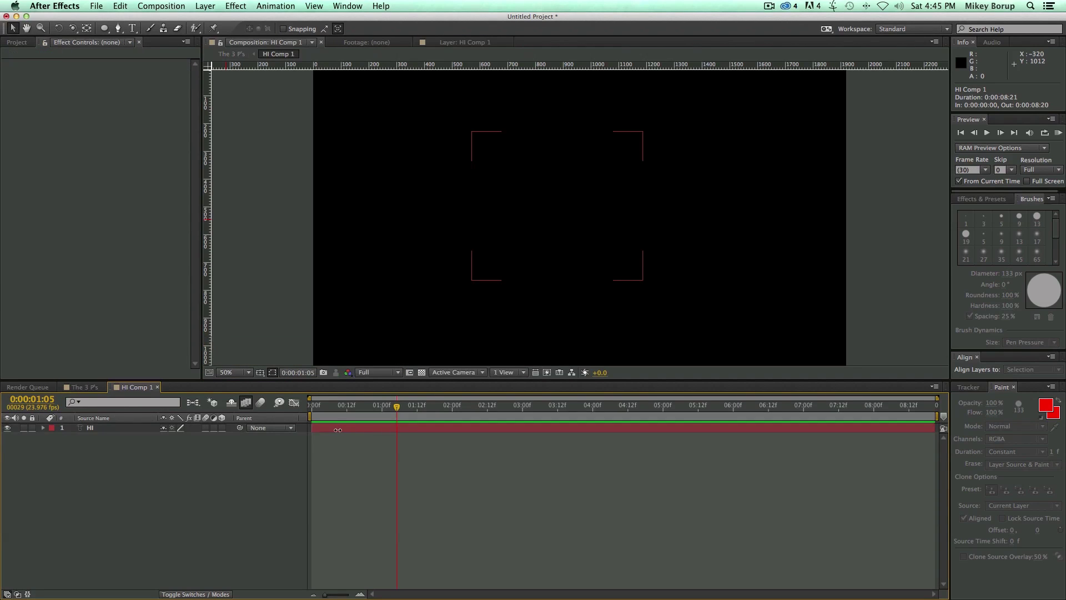
left_click(339, 428)
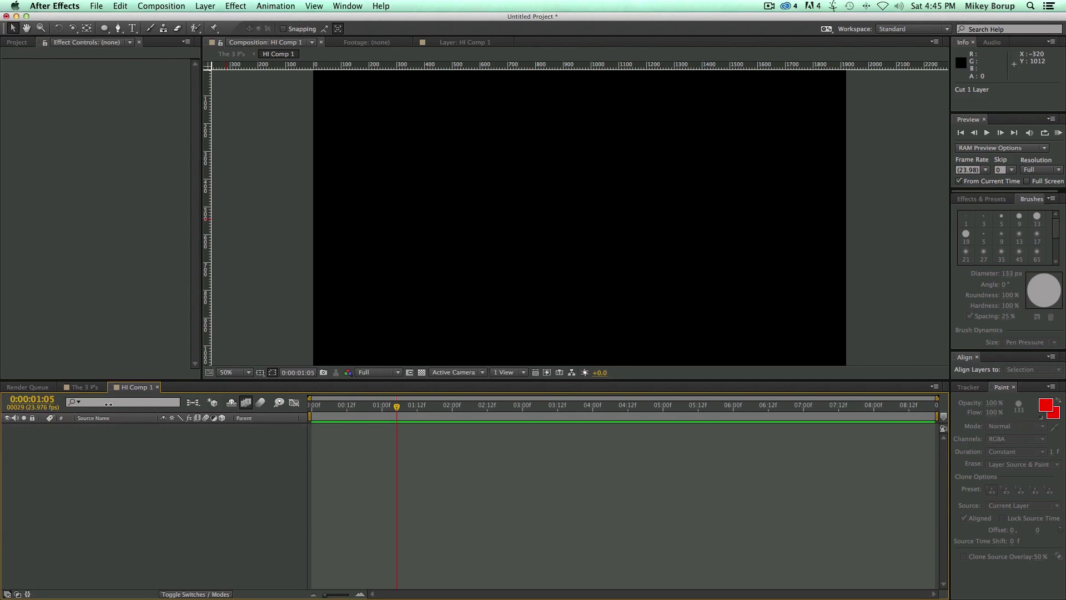
left_click(83, 387)
key("super+v")
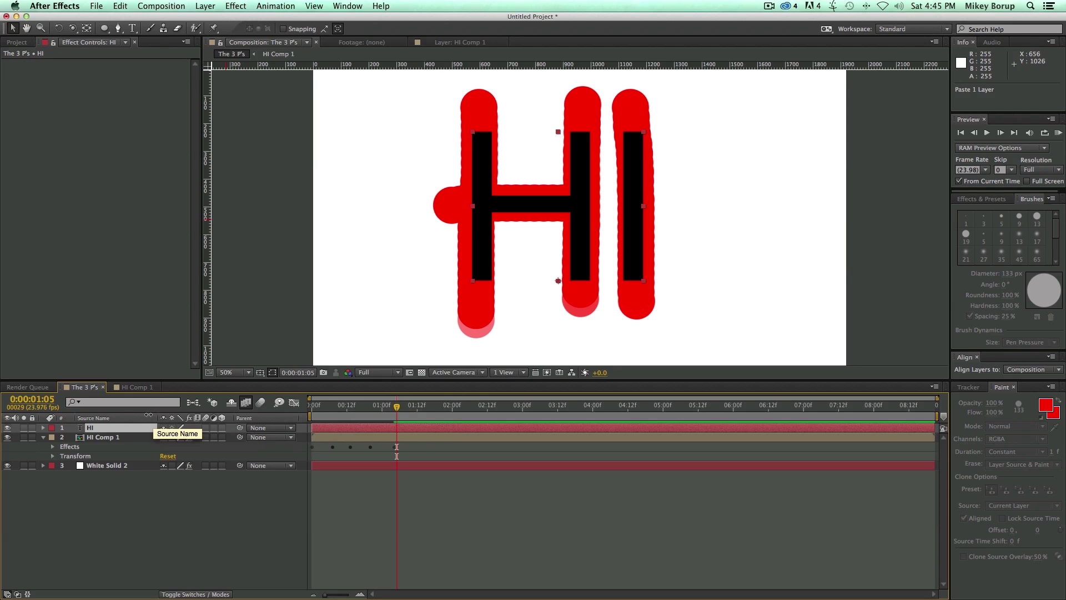
left_click_drag(141, 428, 105, 458)
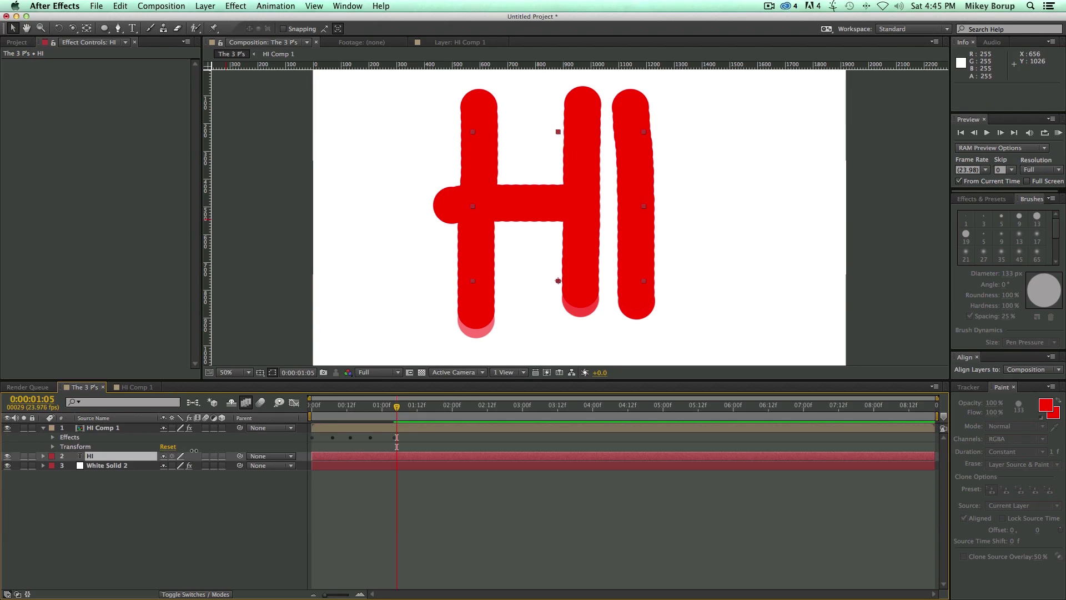
- Set the HI layer's track matte to Alpha Matte 'HI Comp 1' and preview the reveal
left_click(187, 594)
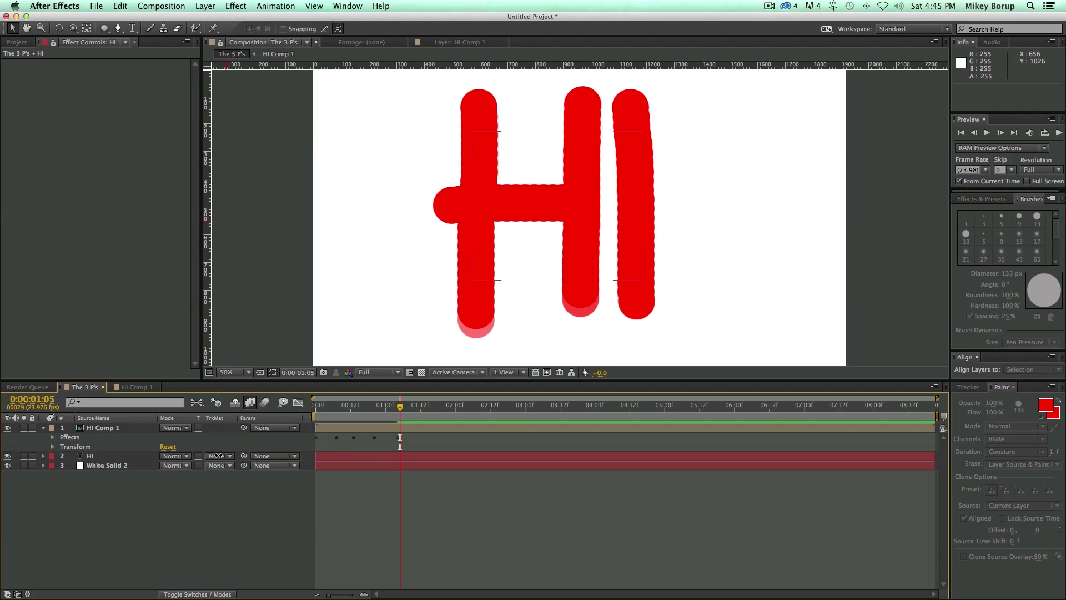
left_click(218, 456)
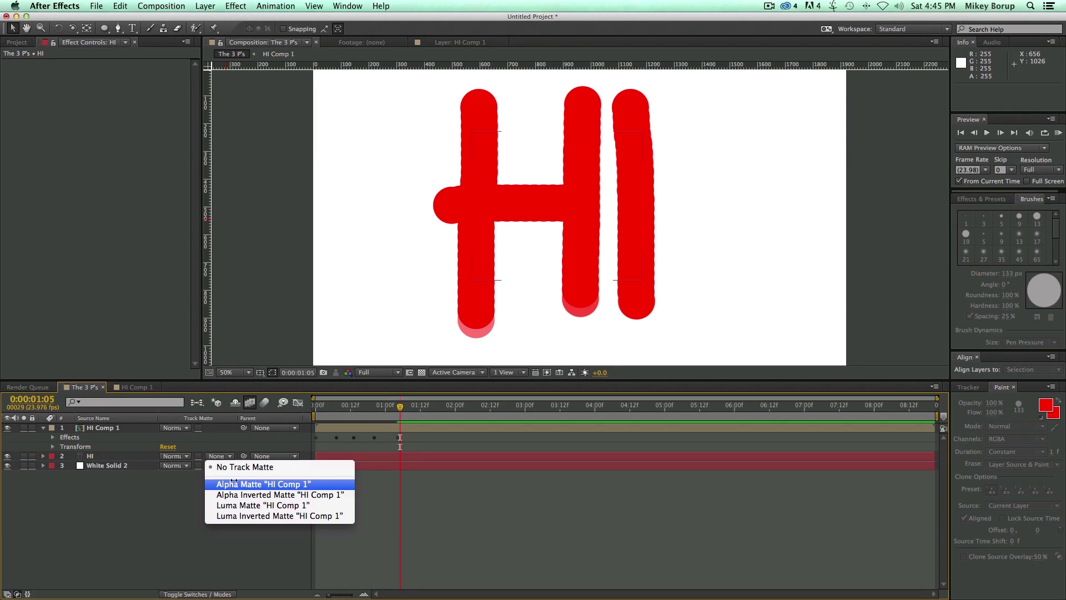
left_click(264, 484)
key("Home")
key("space")
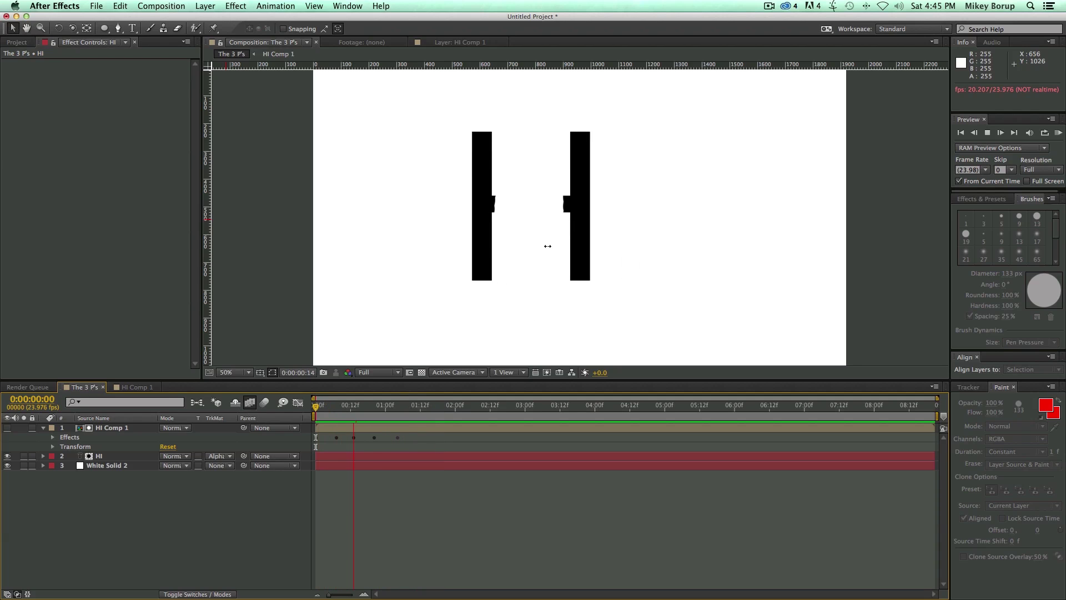
left_click(332, 414)
- At frame 12, scrub Brush 1's Transform Position to realign its stroke
left_click_drag(331, 414, 351, 414)
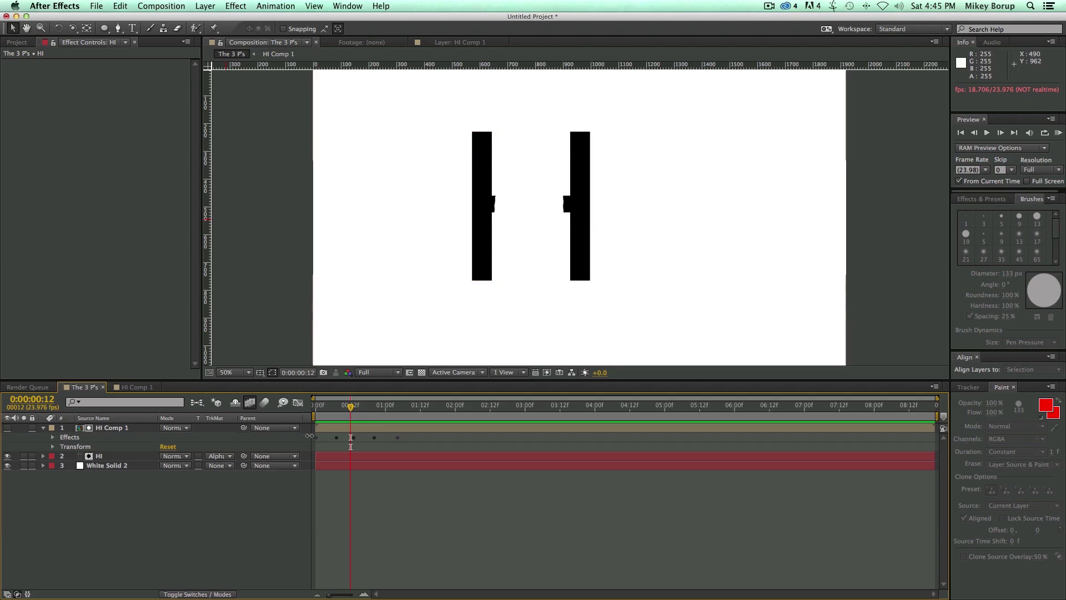
left_click(100, 427)
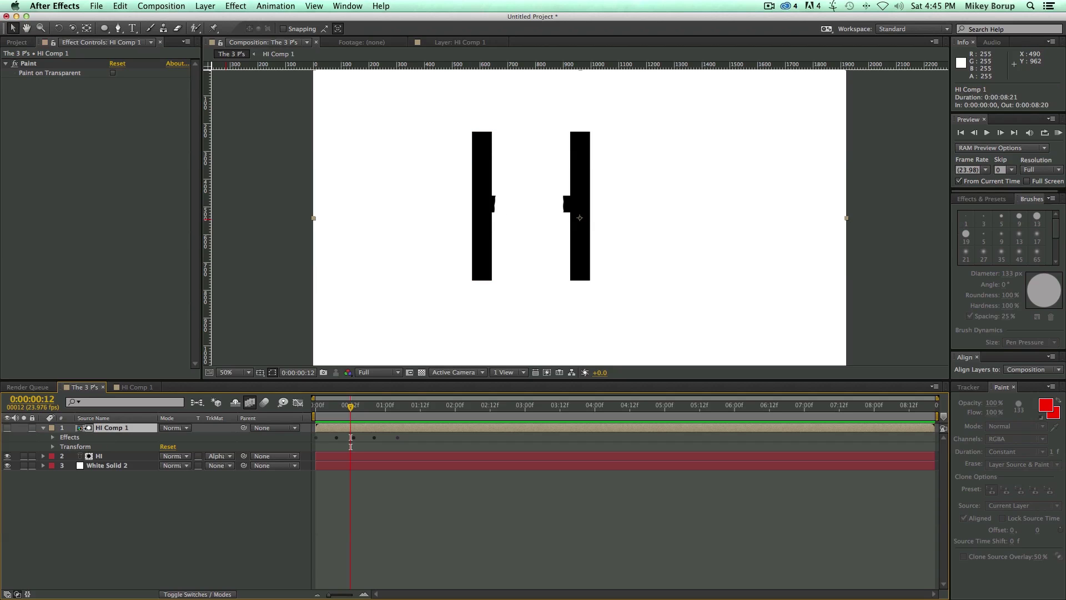
left_click(52, 437)
left_click(70, 456)
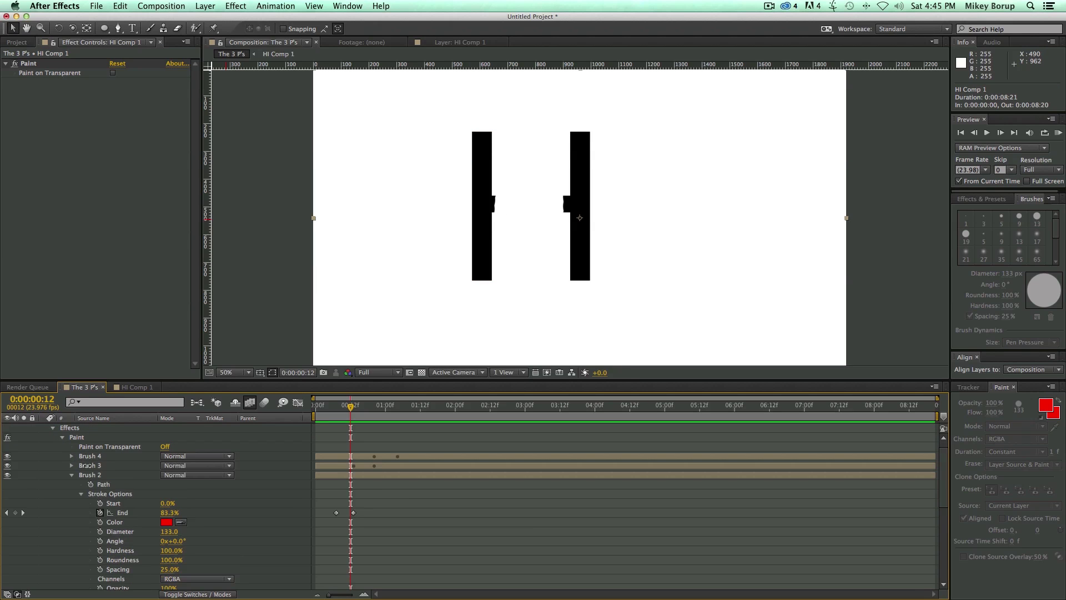
left_click(72, 475)
left_click(92, 484)
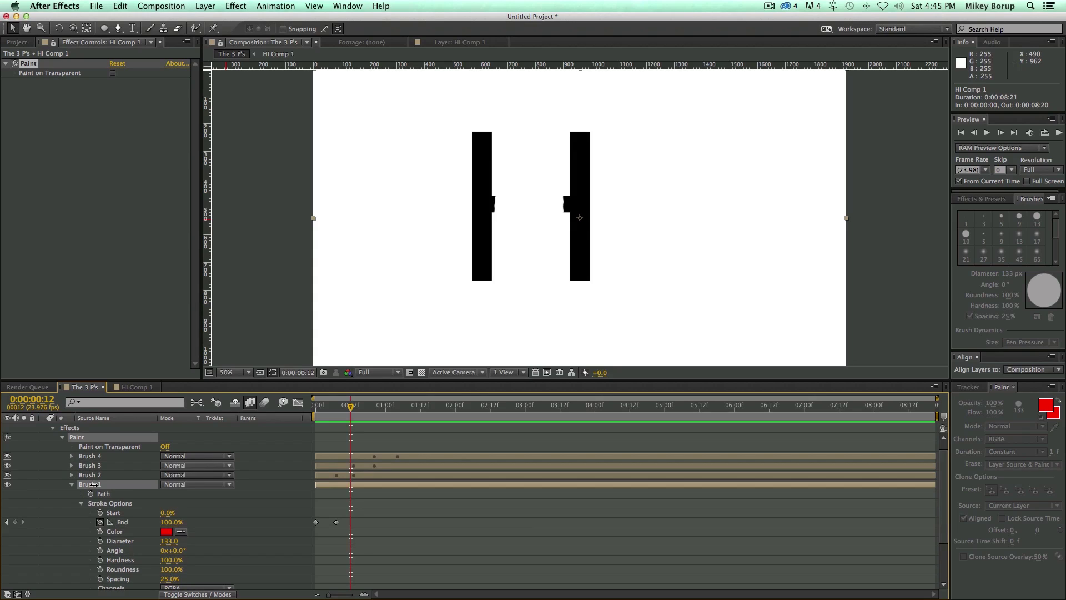
scroll(160, 522, "down", 3)
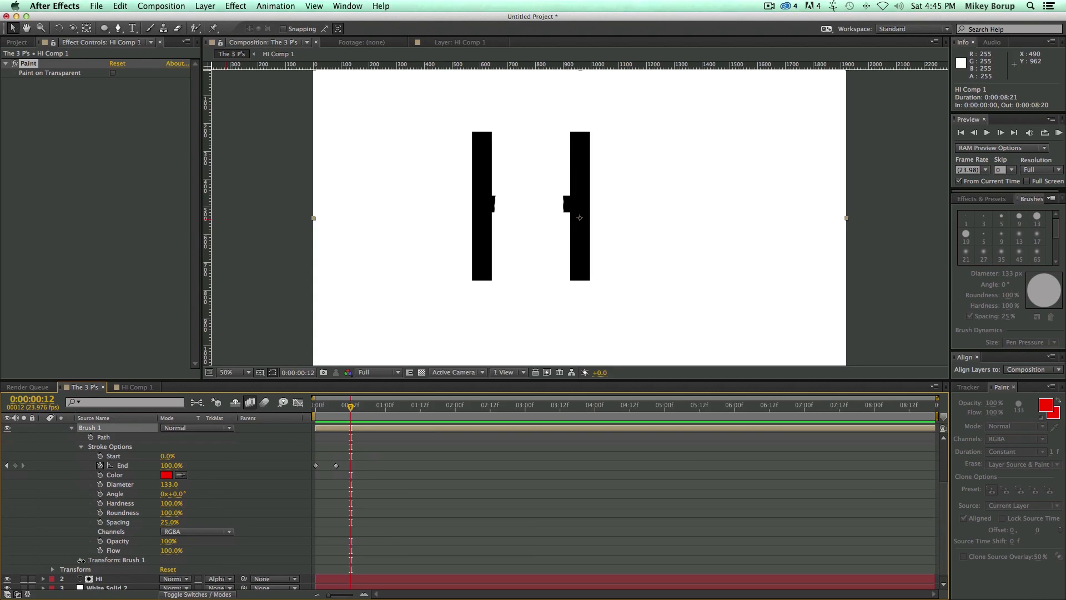
left_click(80, 560)
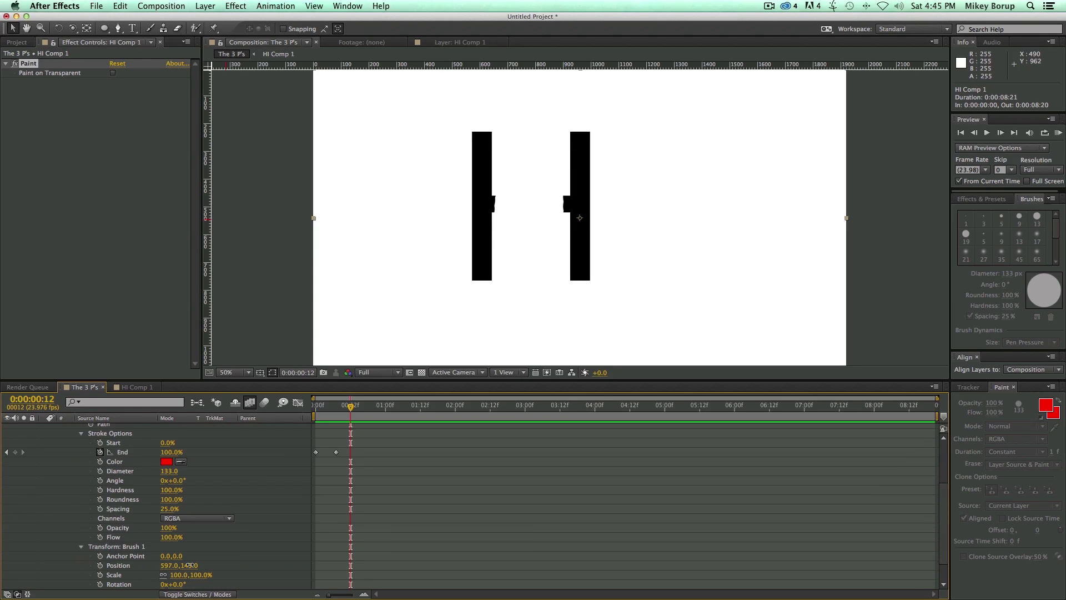
mouse_move(190, 565)
left_mouse_down()
mouse_move(156, 565)
mouse_move(164, 565)
left_mouse_up()
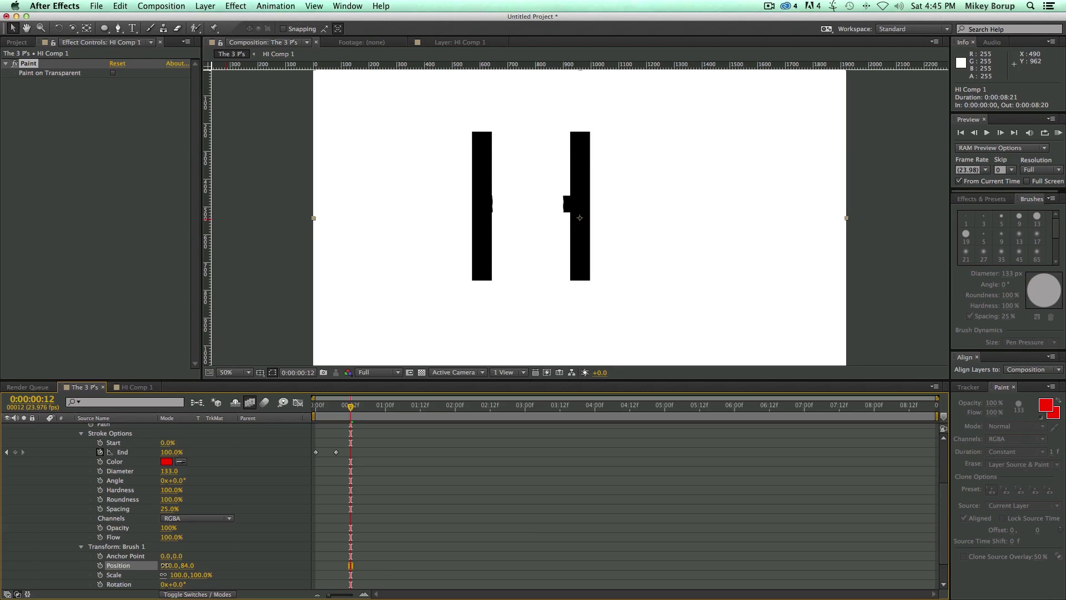
- Shift Brush 2's Transform Position right to about 993, 133
scroll(111, 477, "up", 3)
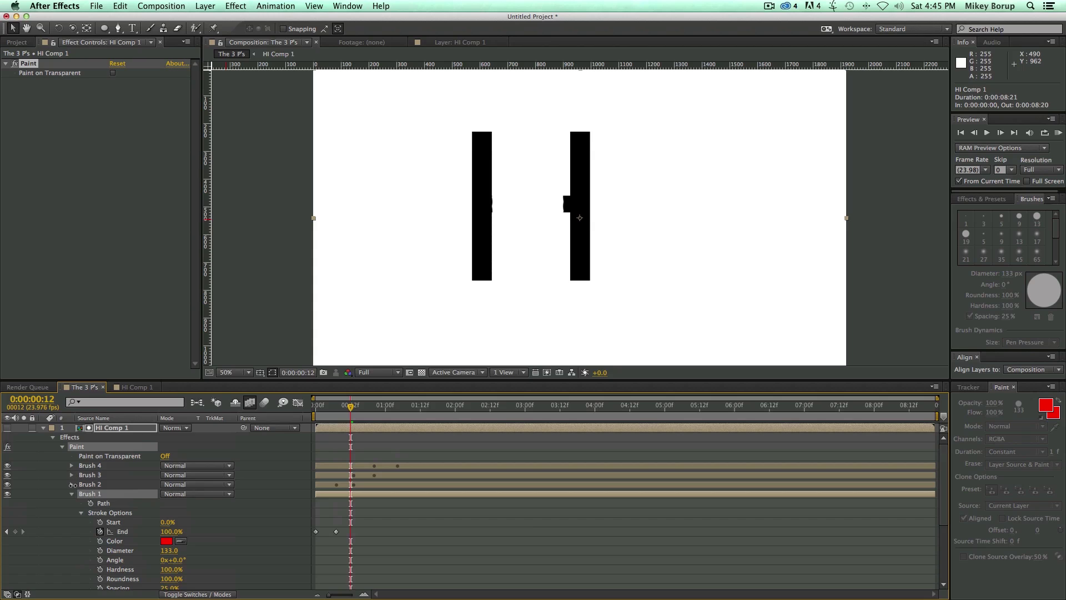
left_click(72, 485)
scroll(172, 554, "down", 2)
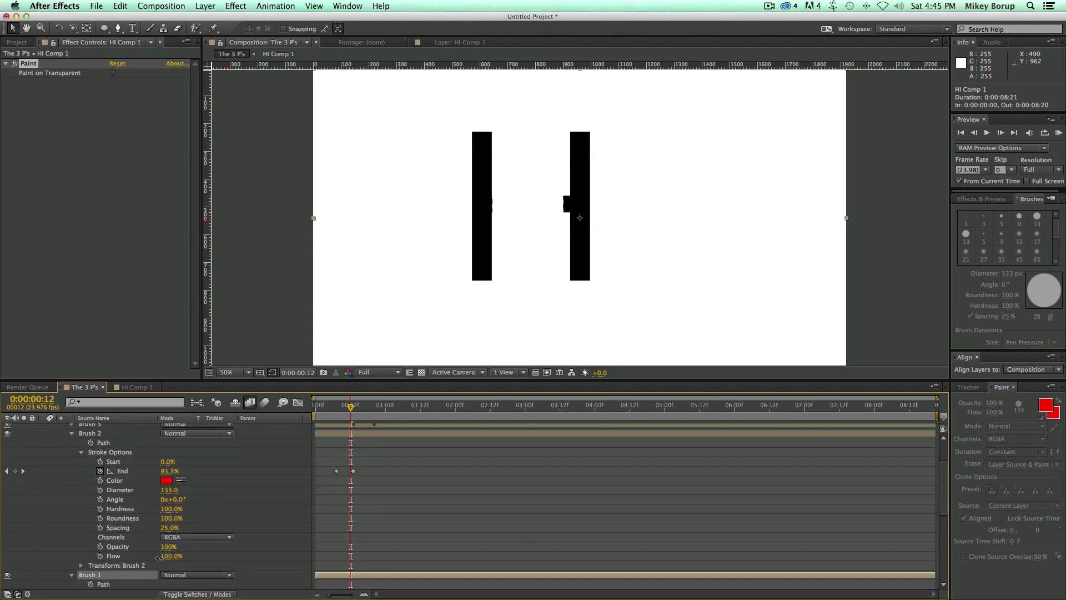
left_click(81, 565)
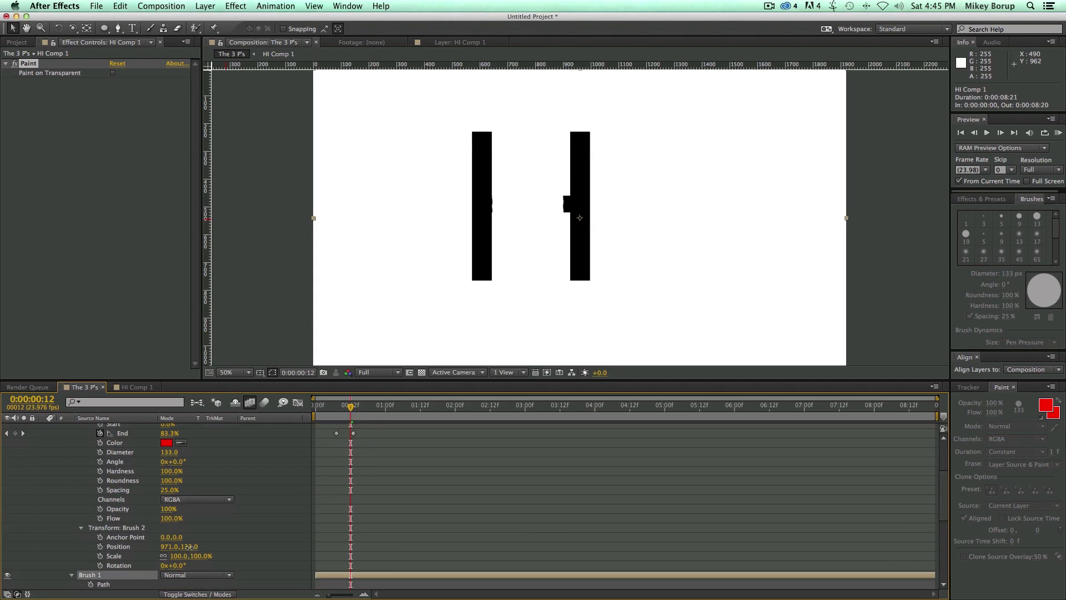
left_click_drag(168, 546, 183, 546)
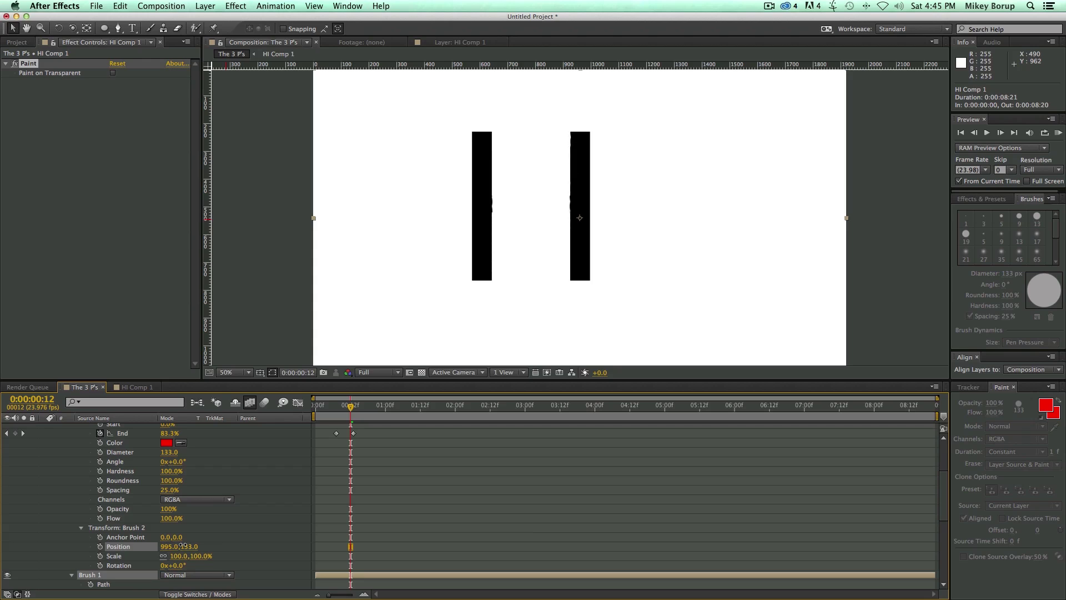
- Preview the HI write-on from the first frame to confirm the letters draw completely
key("j")
key("j")
key("space")
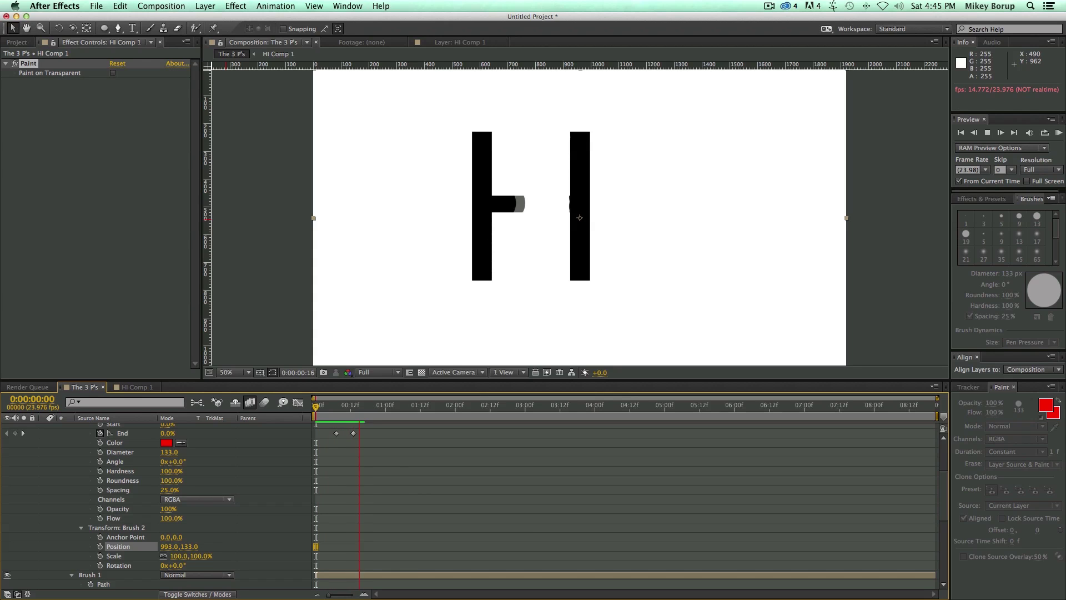
key("space")
scroll(398, 457, "up", 5)
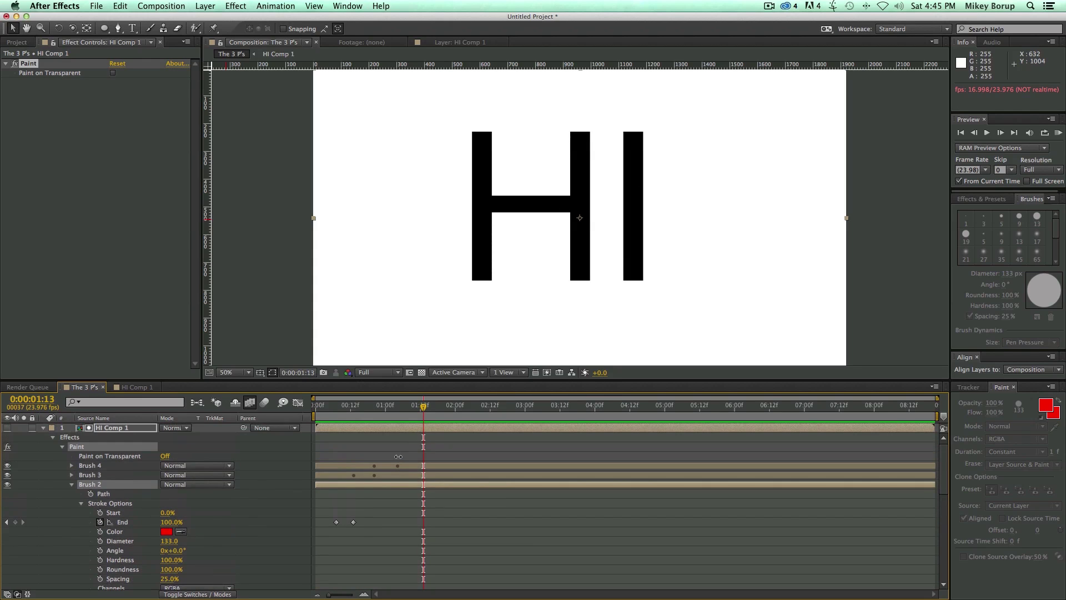
key("Home")
key("space")
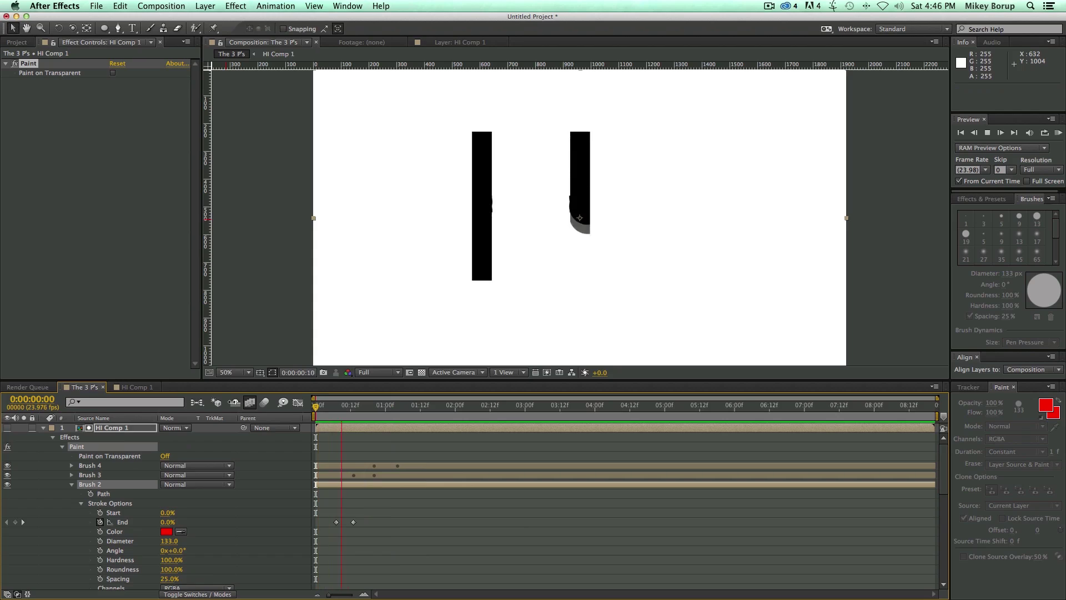
key("space")
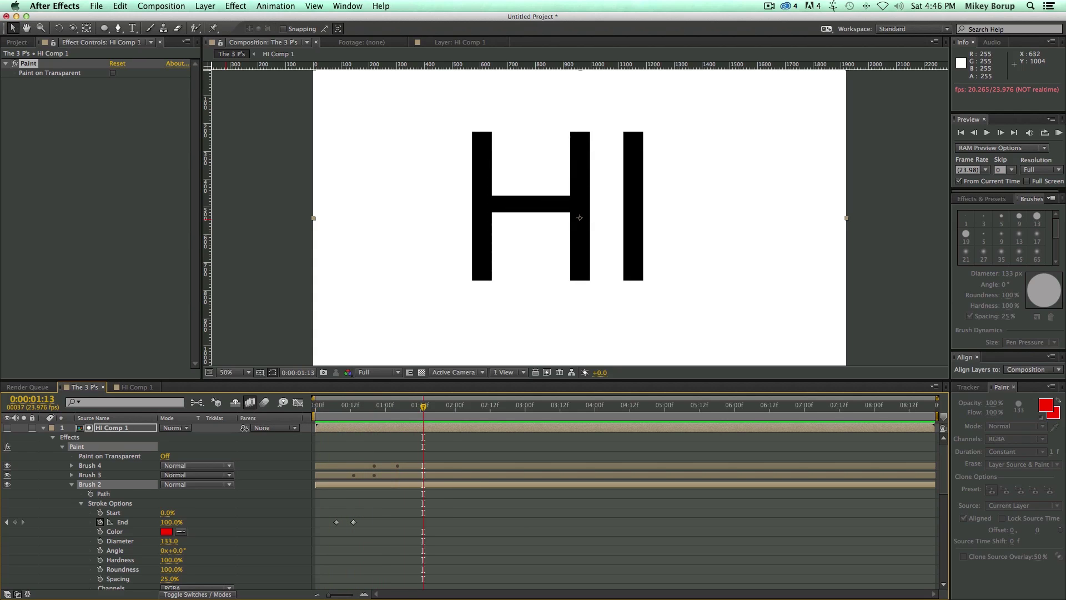
- Collapse the Paint properties and delete the painted HI Comp 1 layer
left_click(62, 447)
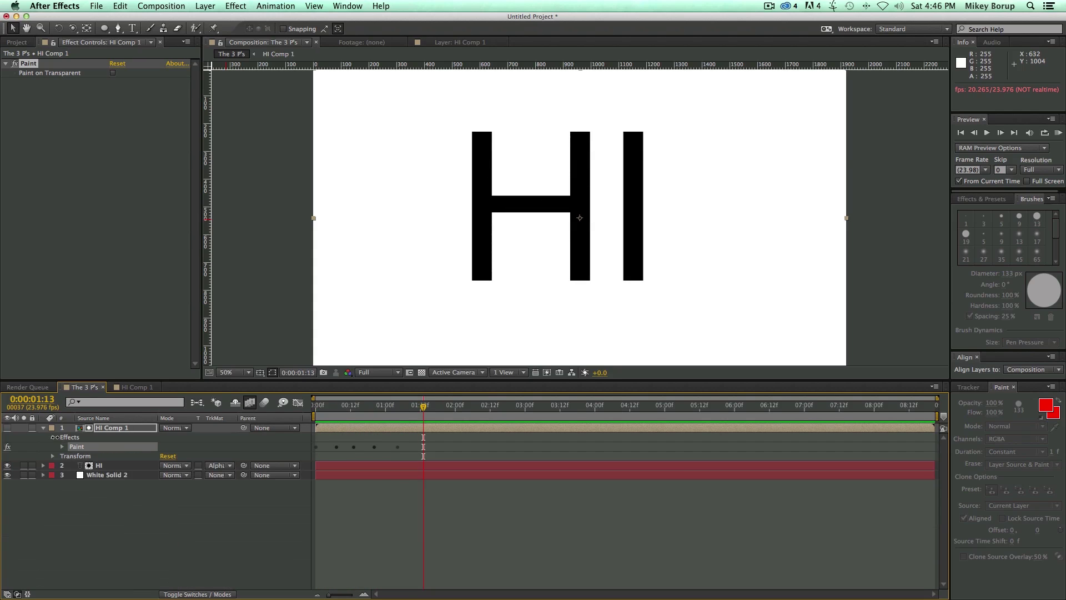
left_click(53, 437)
key("Home")
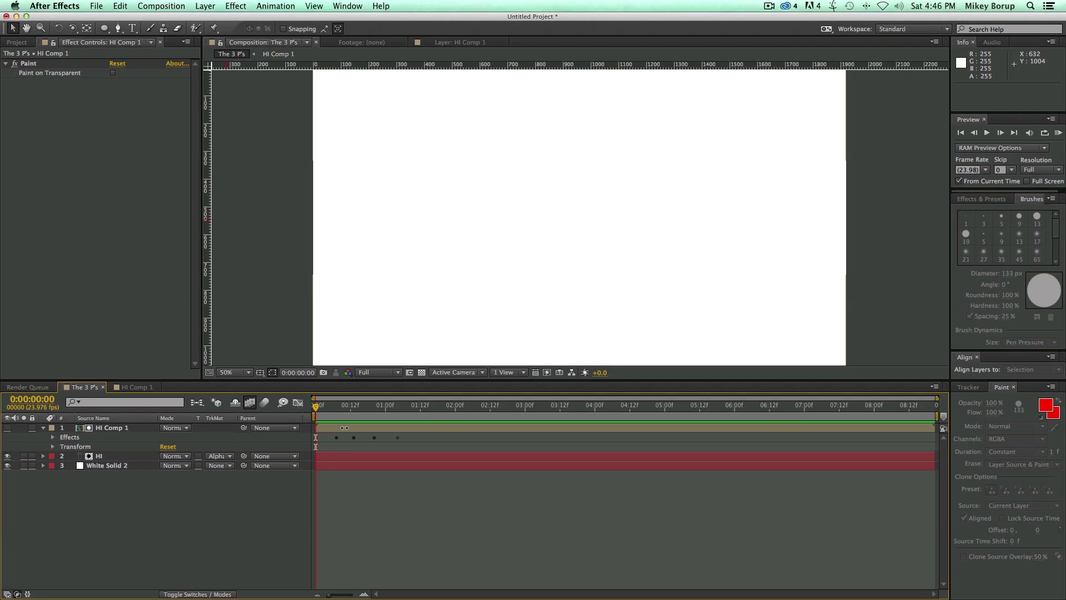
left_click(344, 428)
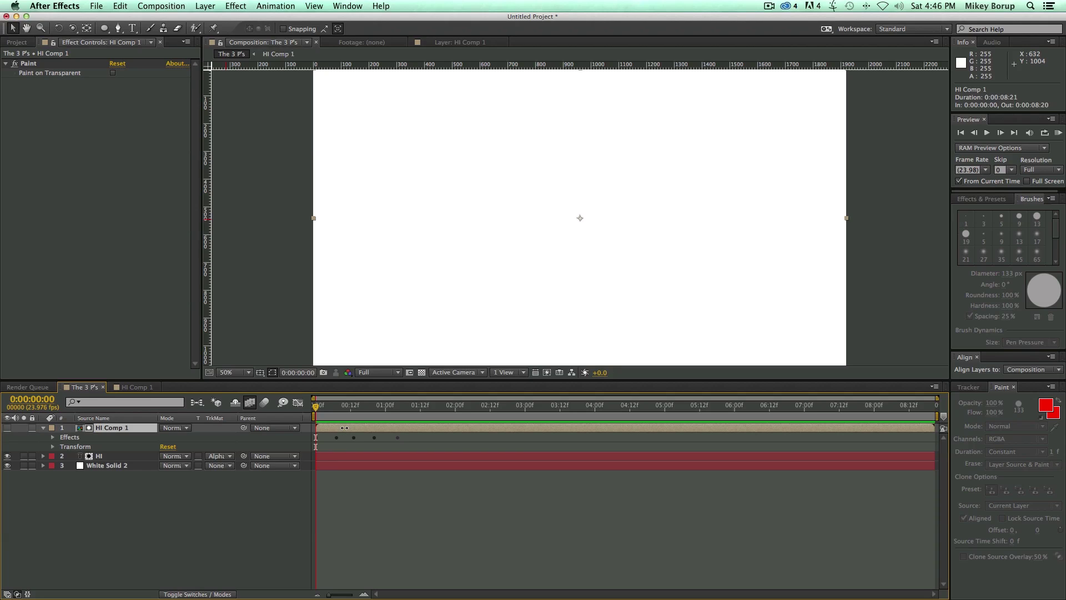
key("Delete")
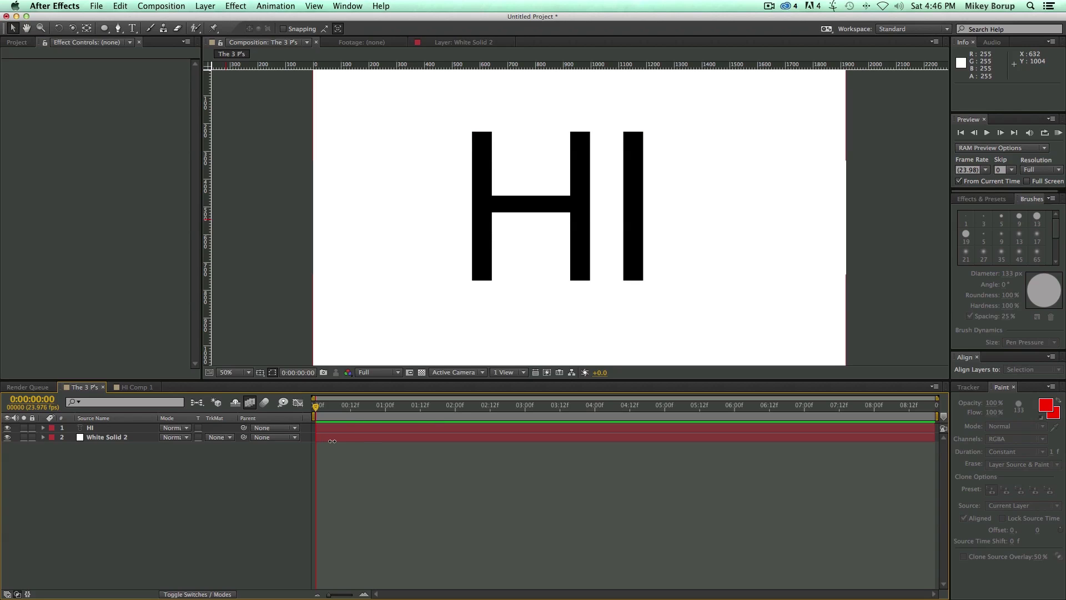
- Pre-compose the HI text layer into a new HI Comp 2
left_click(340, 430)
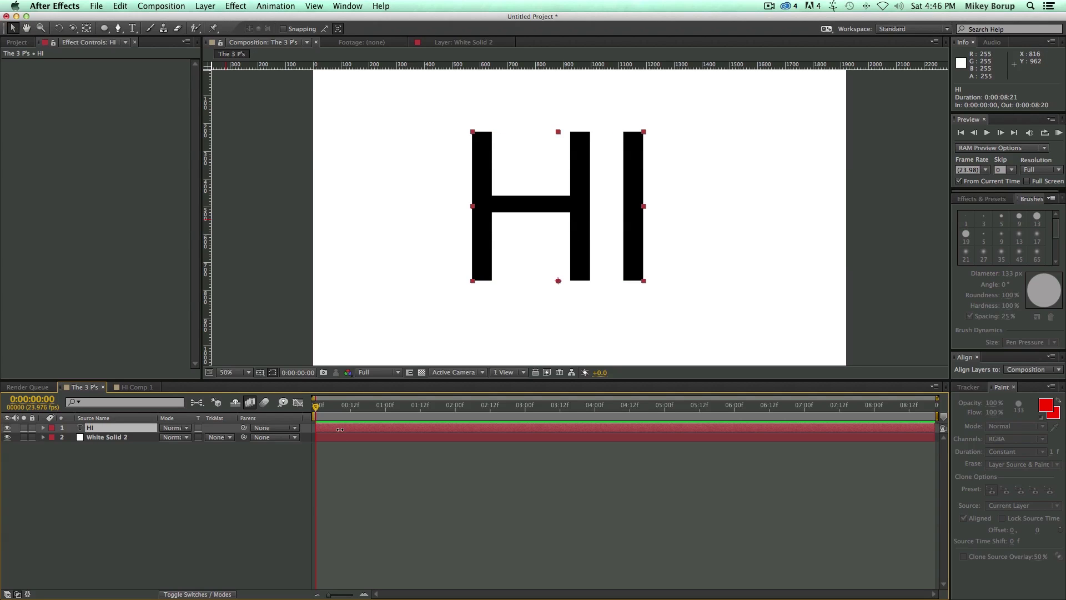
key("super+shift+c")
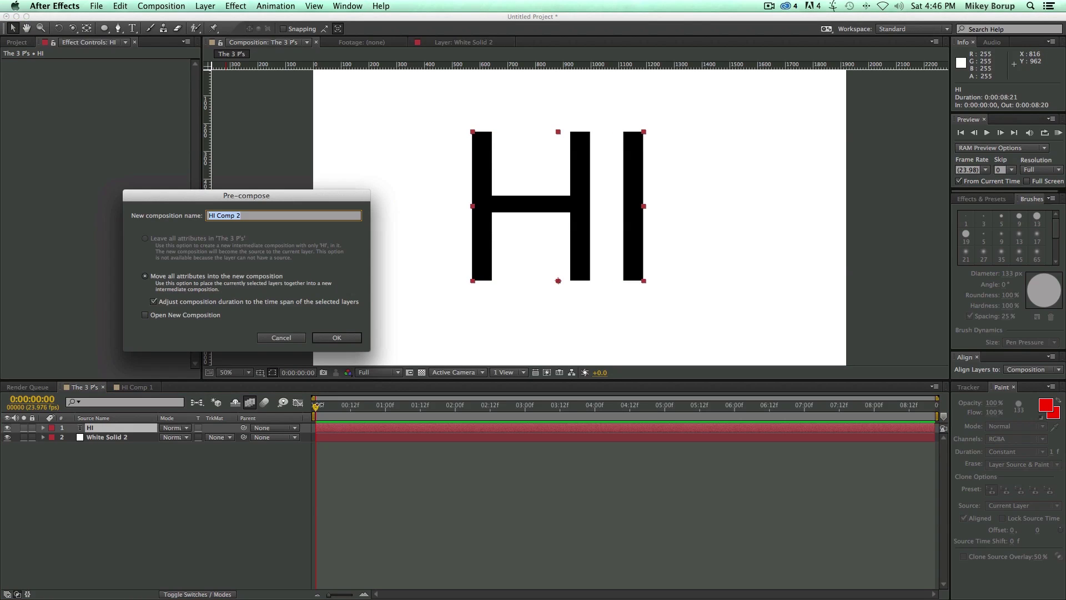
left_click(344, 337)
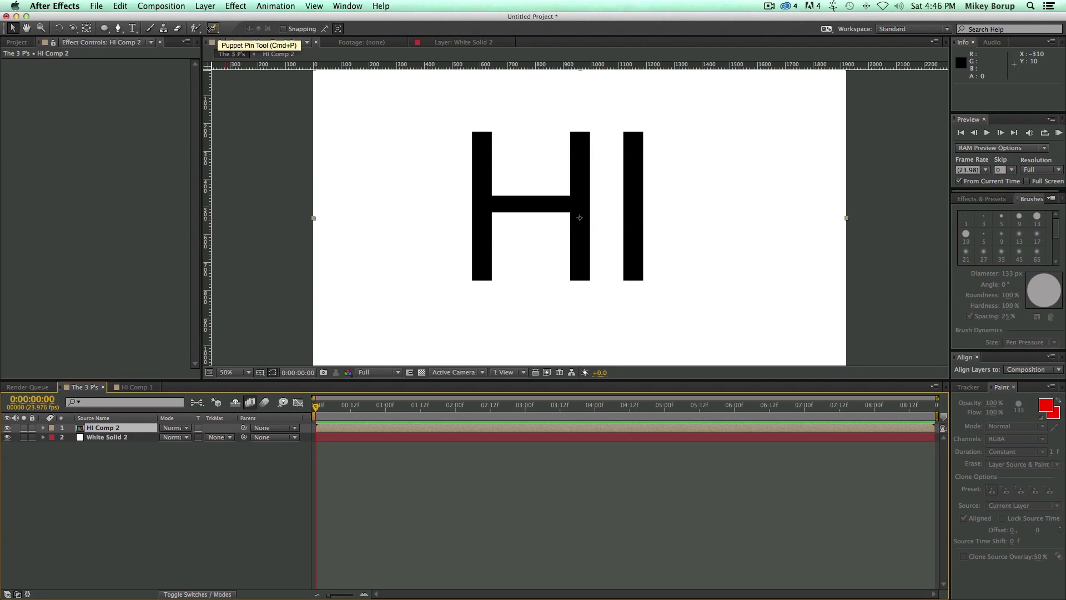
- Place nine puppet pins on HI: top, middle and bottom of each H stem and the I
left_click(213, 28)
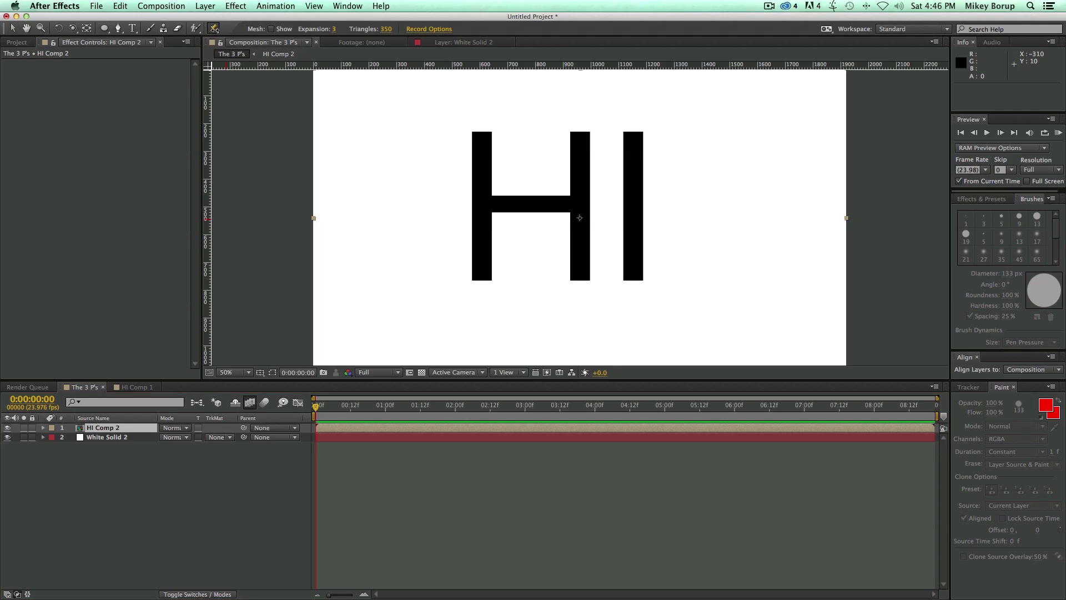
left_click(481, 137)
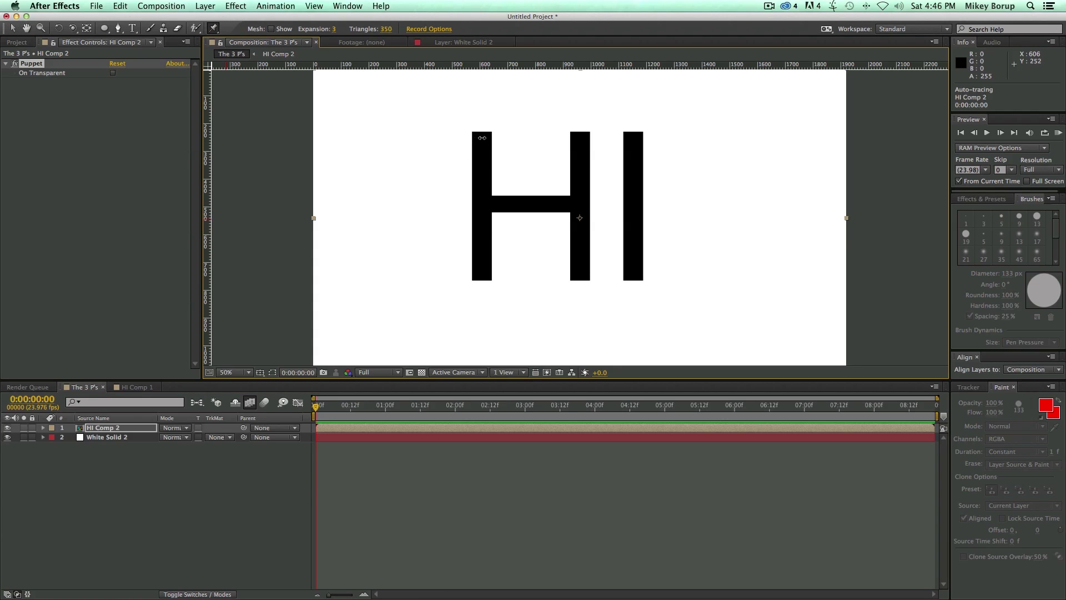
left_click(482, 201)
left_click(480, 273)
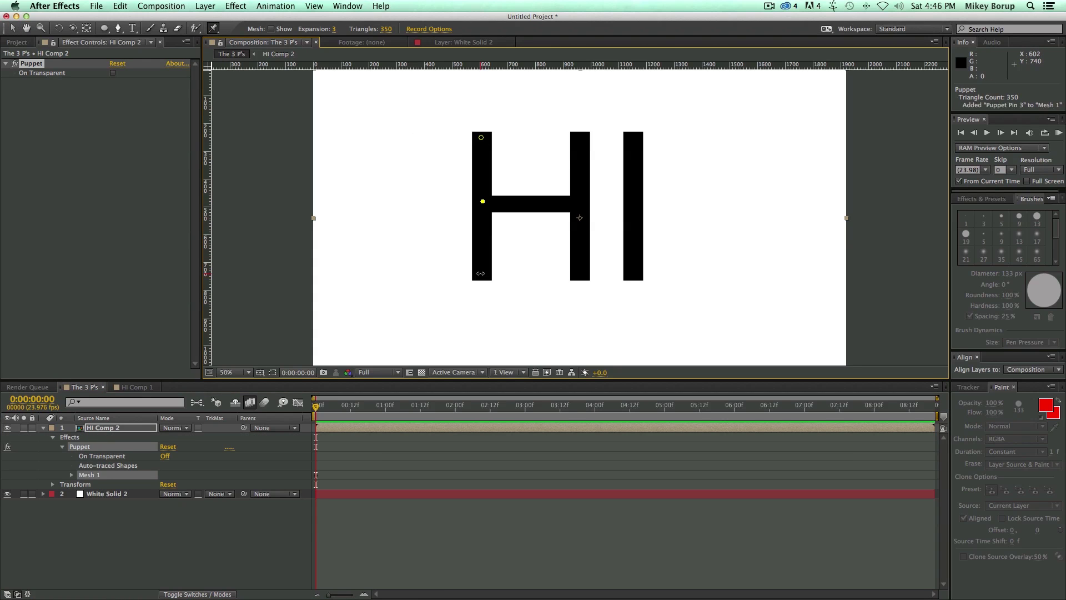
left_click(579, 204)
left_click(579, 136)
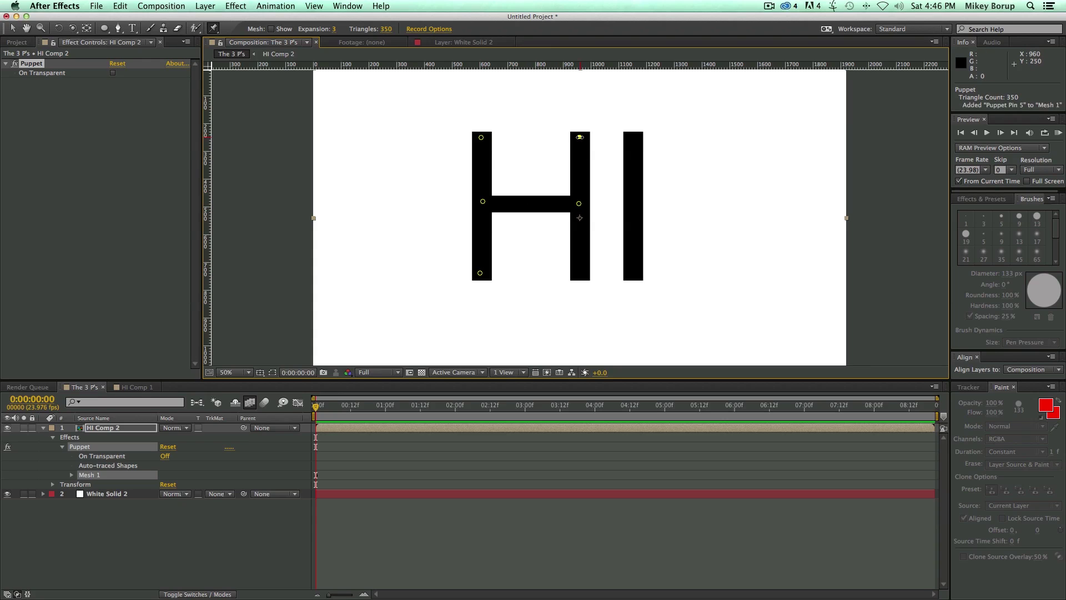
left_click(581, 274)
left_click(635, 271)
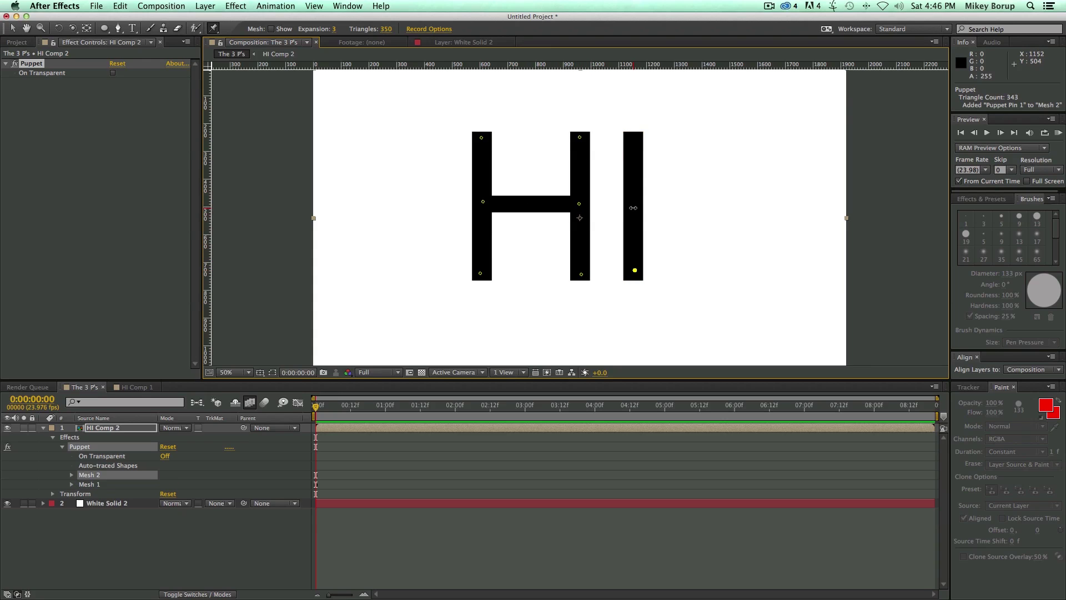
left_click(633, 208)
left_click(631, 140)
- Drag the pins to bend the H into an A shape and curve the I, then preview
left_click_drag(482, 137, 541, 133)
left_click_drag(631, 140, 676, 138)
left_click_drag(636, 269, 692, 248)
left_click_drag(581, 274, 632, 259)
mouse_move(480, 272)
left_mouse_down()
mouse_move(438, 283)
mouse_move(430, 274)
mouse_move(493, 279)
left_mouse_up()
key("space")
key("space")
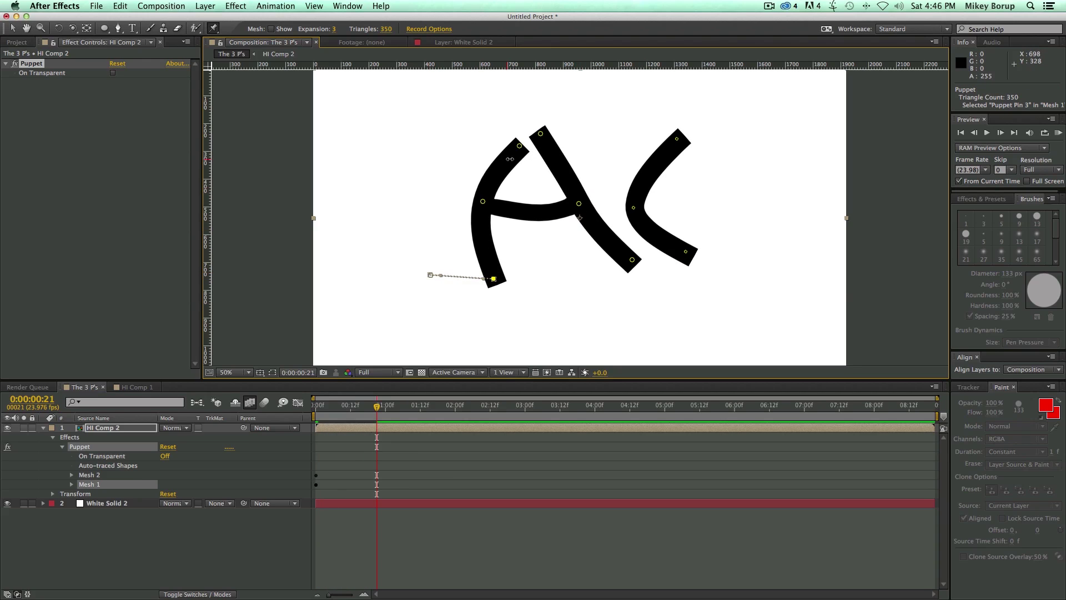
- Drag the pins back to reshape the A into a bent H and curve the I the other way
left_click_drag(519, 145, 440, 139)
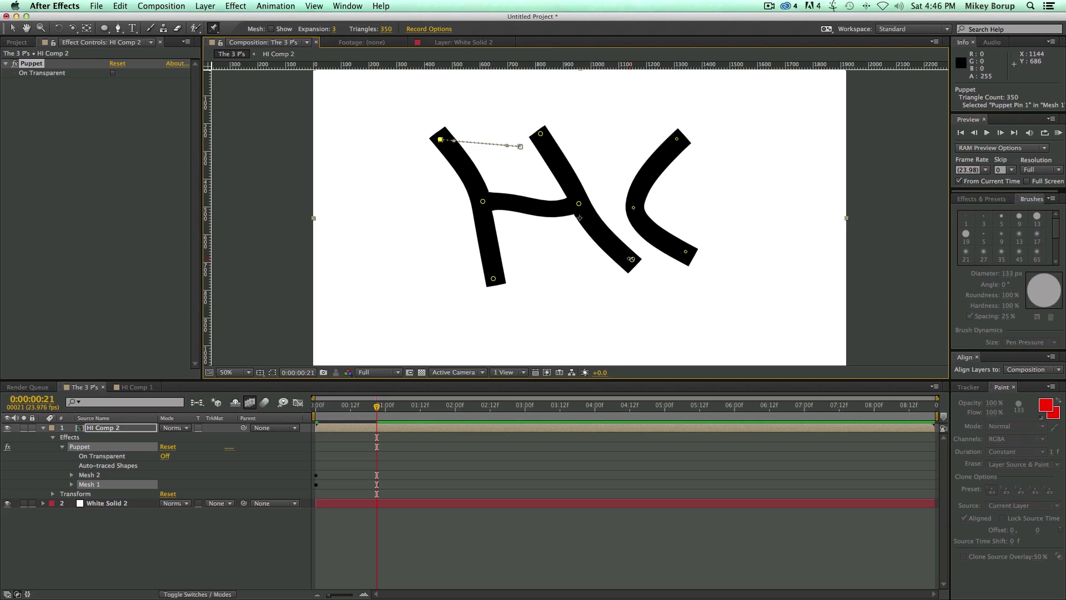
left_click_drag(632, 259, 566, 265)
left_click_drag(540, 133, 589, 116)
left_click_drag(578, 204, 556, 203)
left_click_drag(634, 208, 672, 197)
left_click_drag(685, 252, 639, 259)
left_click_drag(677, 138, 665, 137)
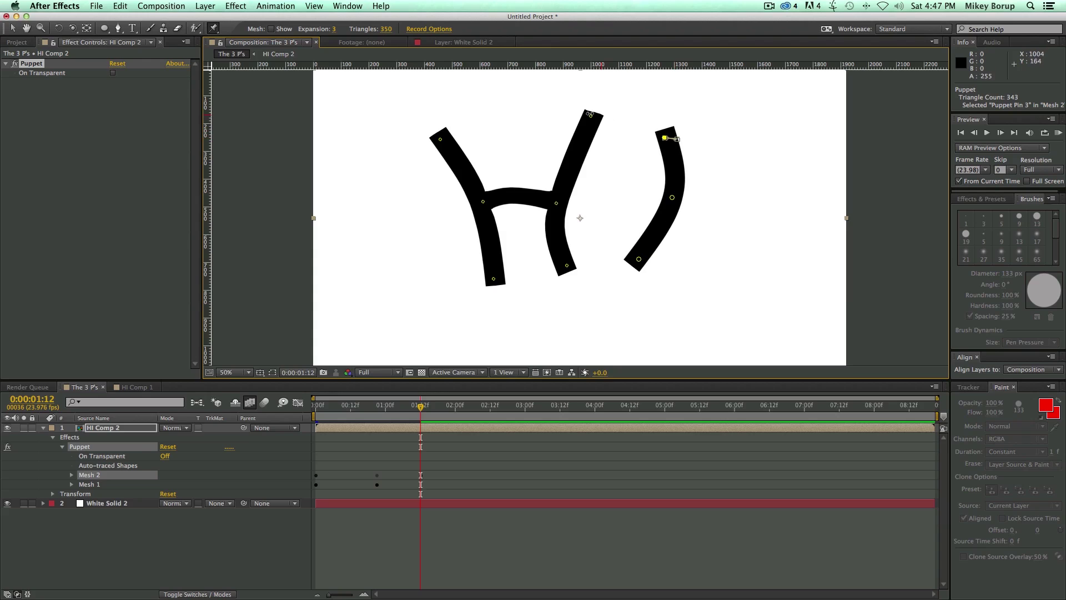
left_click_drag(590, 116, 537, 116)
left_click_drag(556, 203, 577, 202)
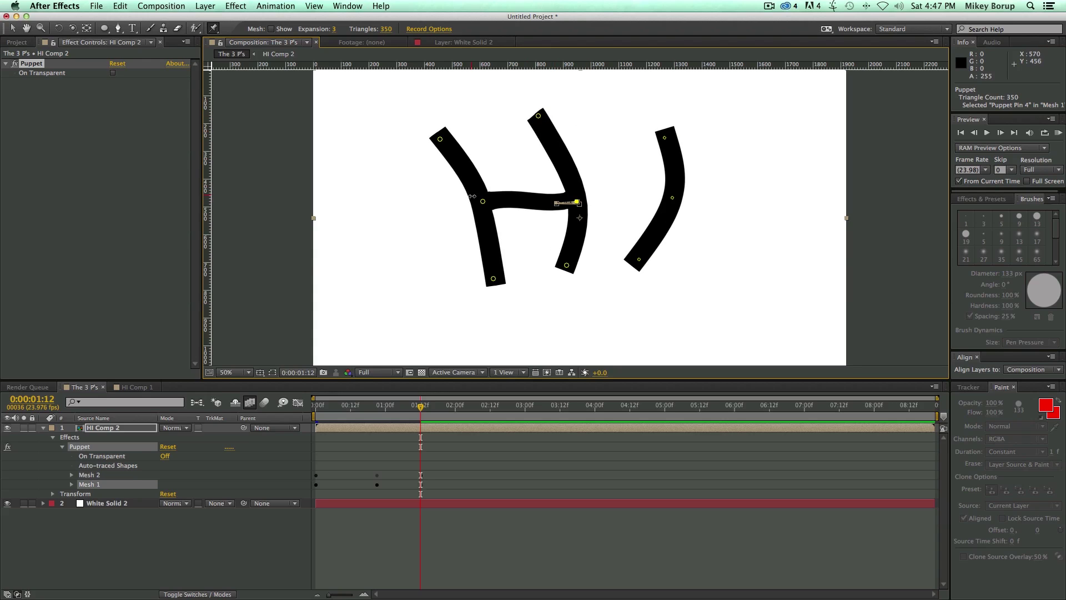
left_click_drag(482, 201, 461, 205)
left_click_drag(439, 138, 458, 133)
left_click_drag(493, 279, 447, 278)
left_click_drag(567, 266, 604, 278)
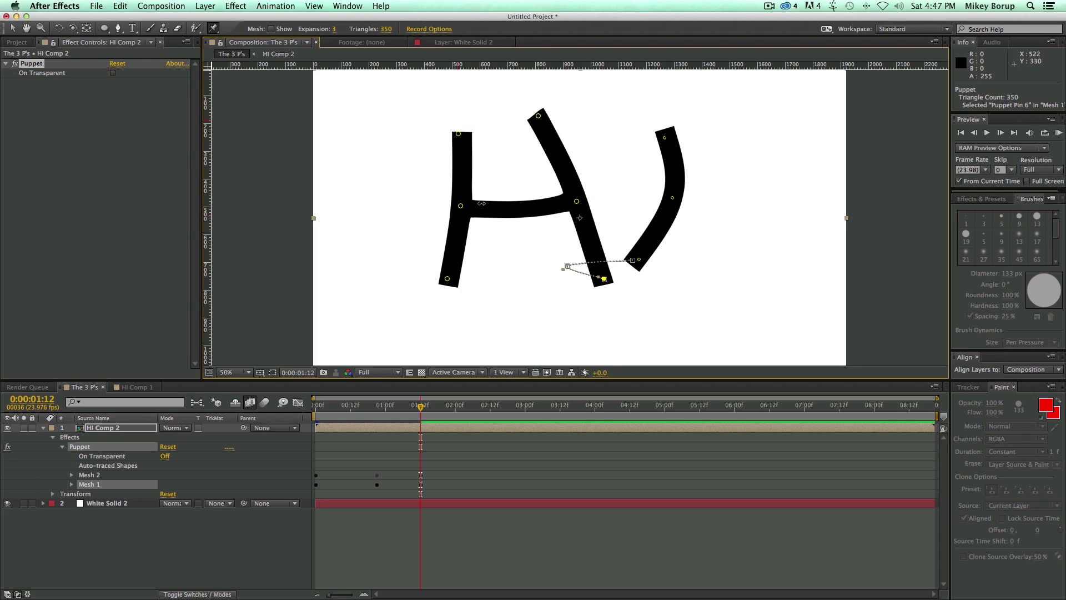
- Preview the puppet animation from the start, then delete the HI Comp 2 layer
left_click_drag(408, 400, 249, 410)
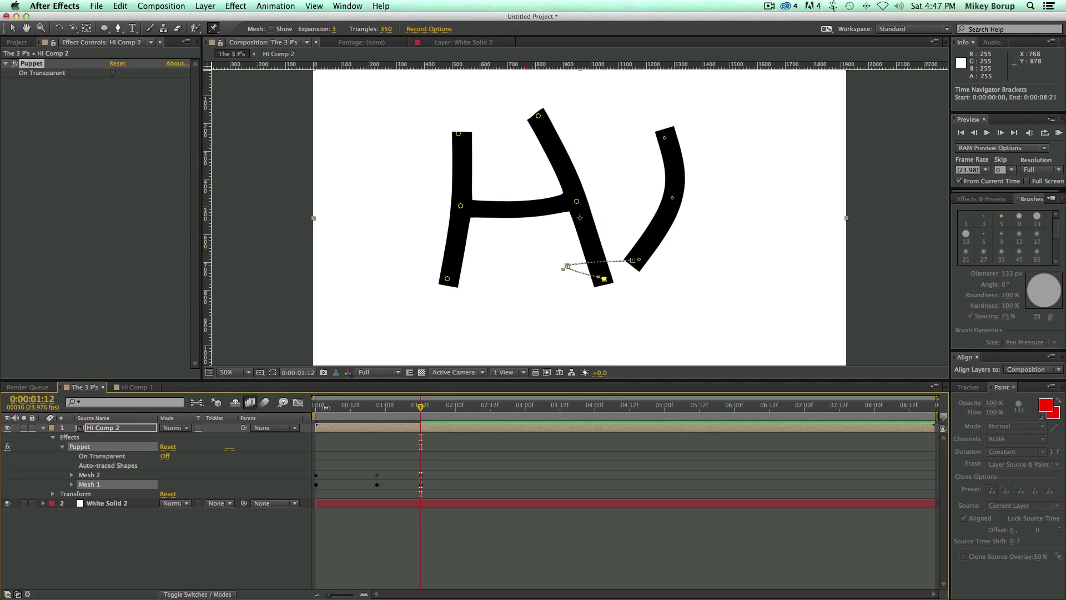
key("Home")
key("space")
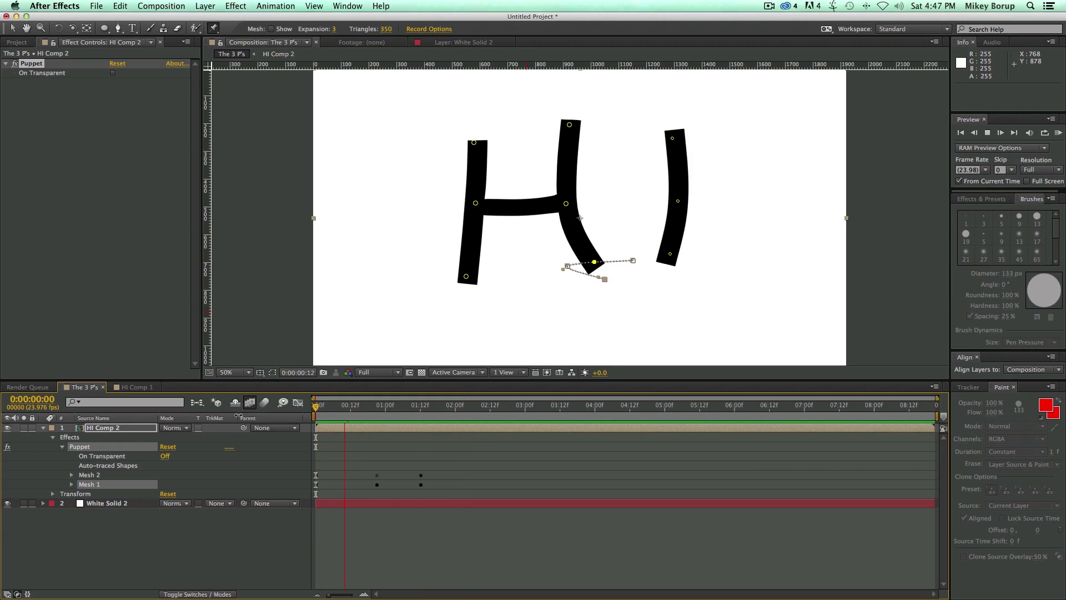
key("space")
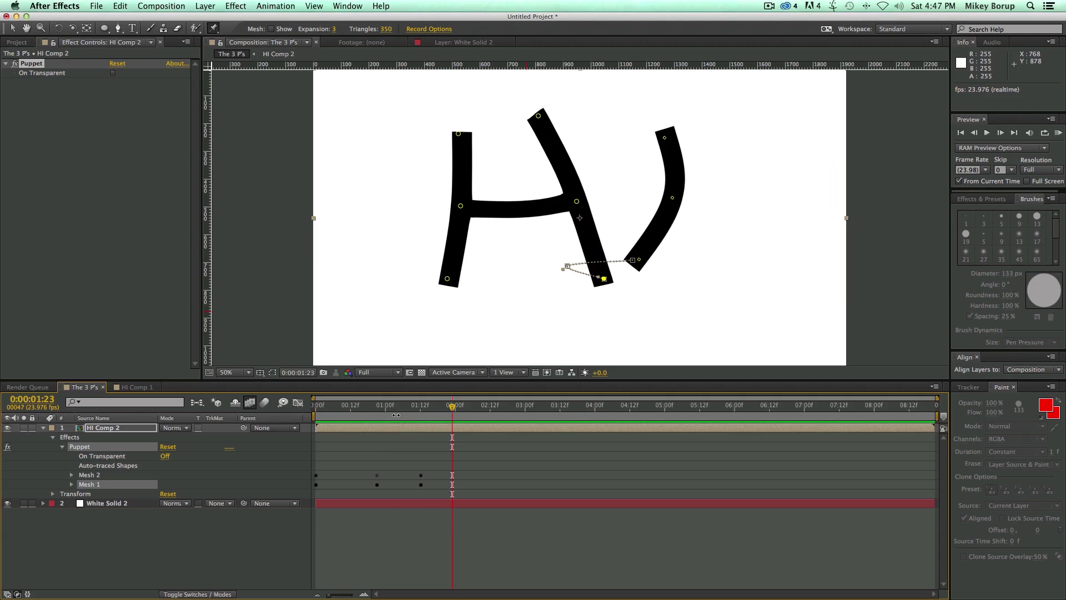
key("space")
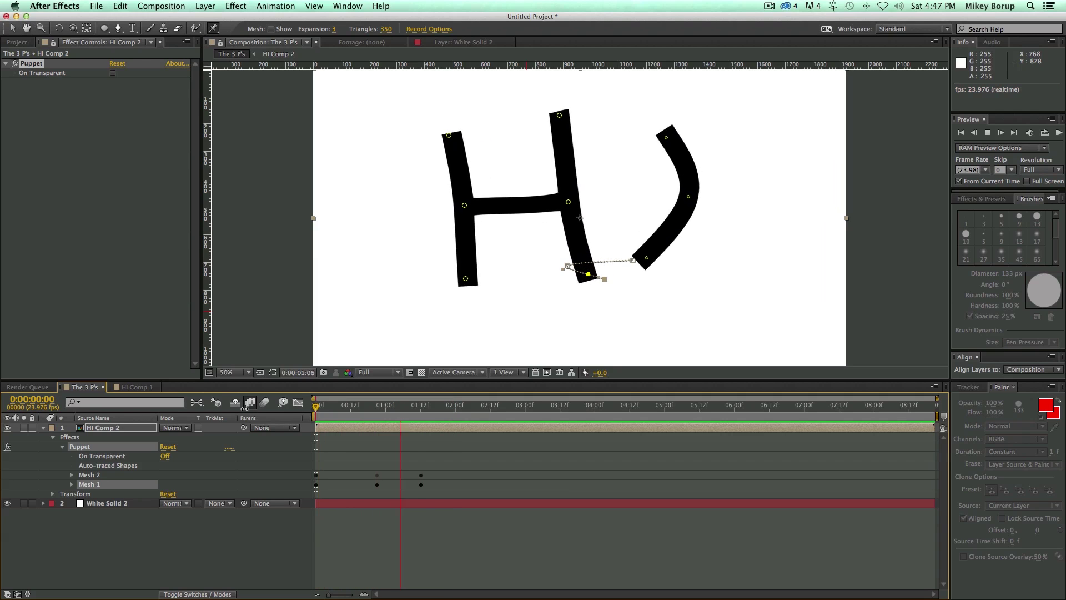
key("space")
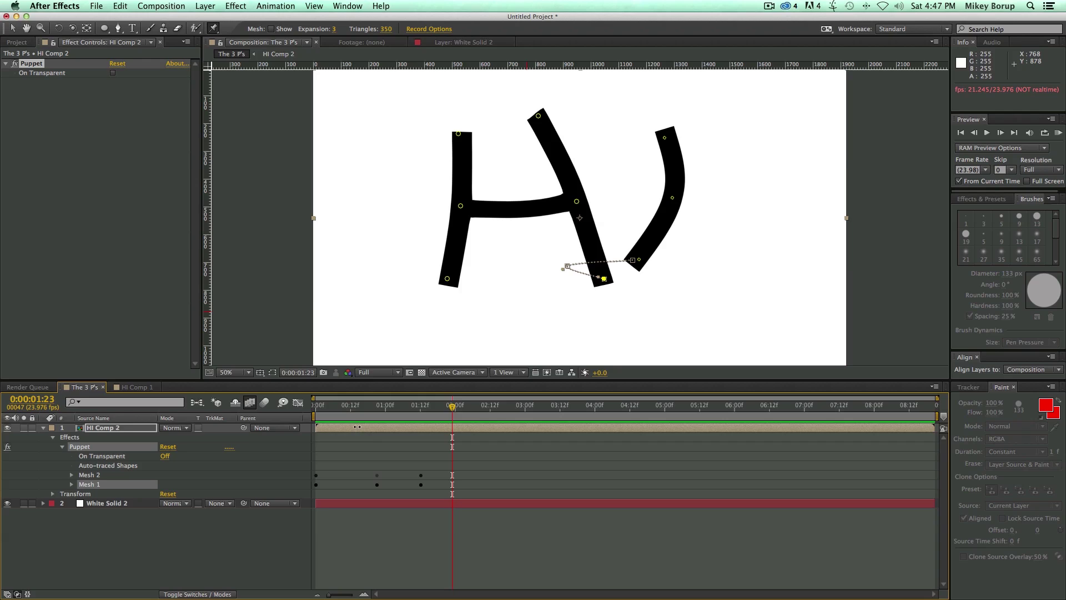
key("Delete")
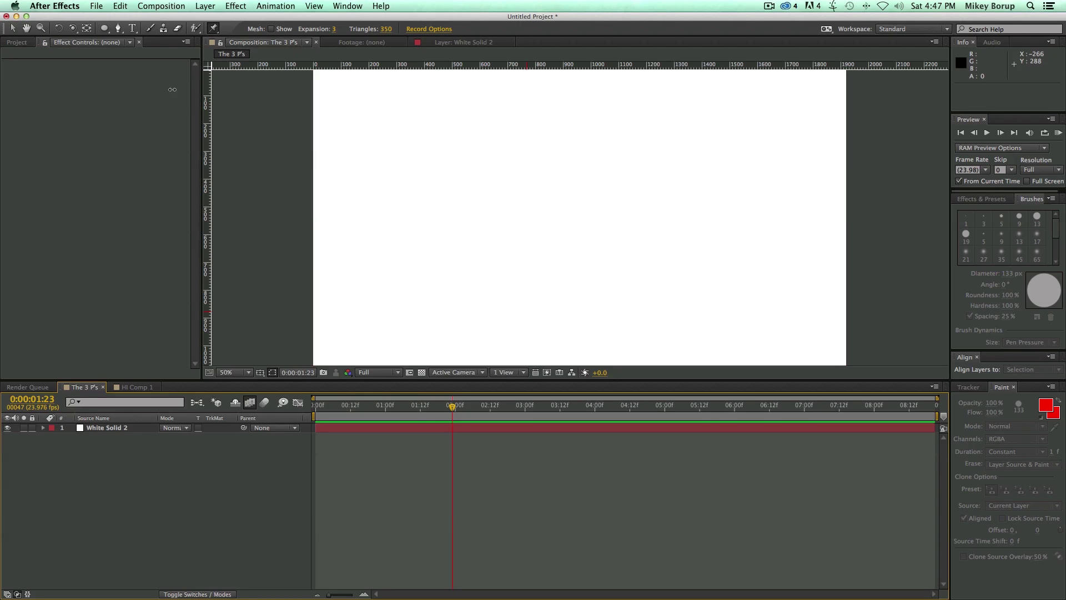
- Create a 'FAST' text layer and enlarge it toward the centre of the composition
left_click(132, 28)
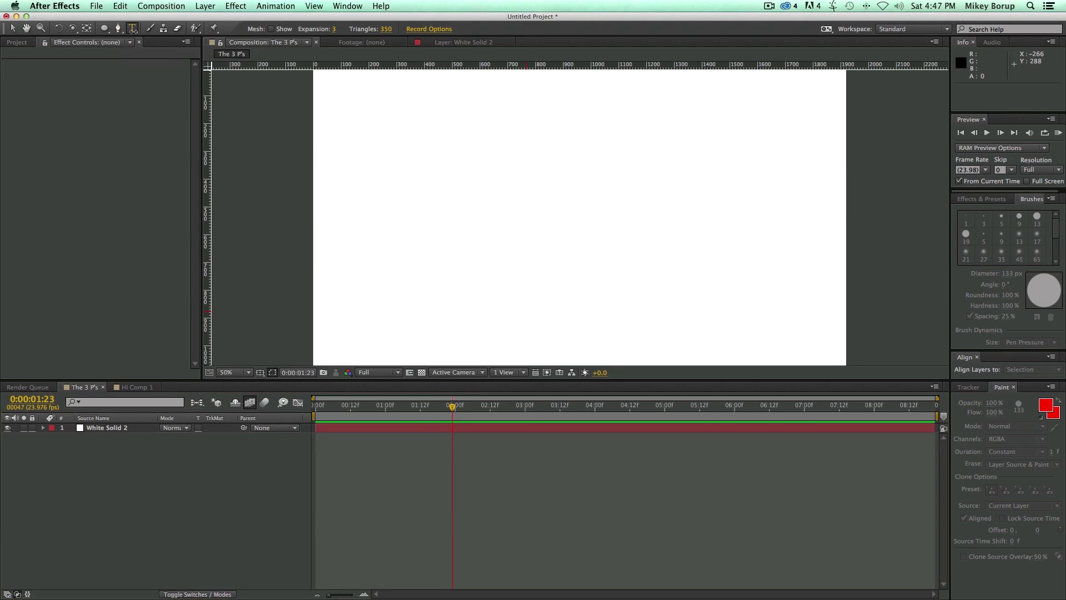
left_click(460, 216)
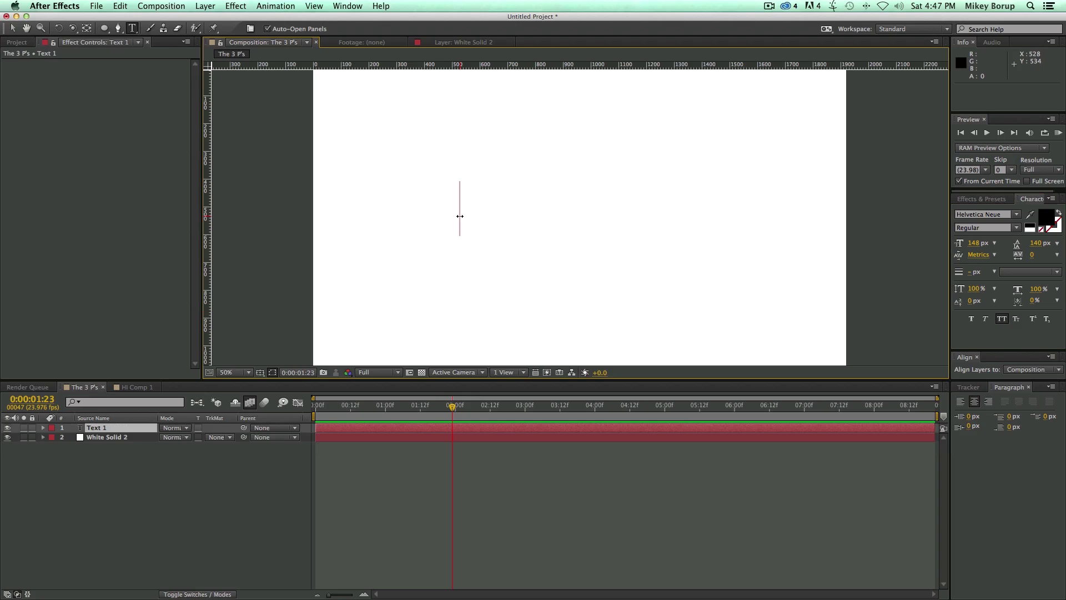
type("FAST")
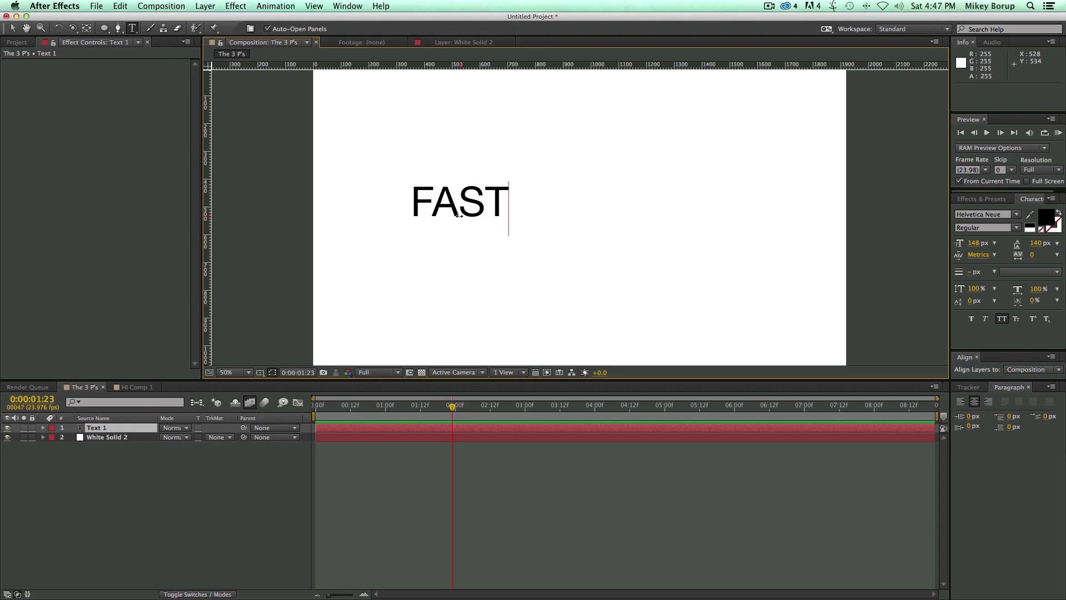
key("Escape")
key("v")
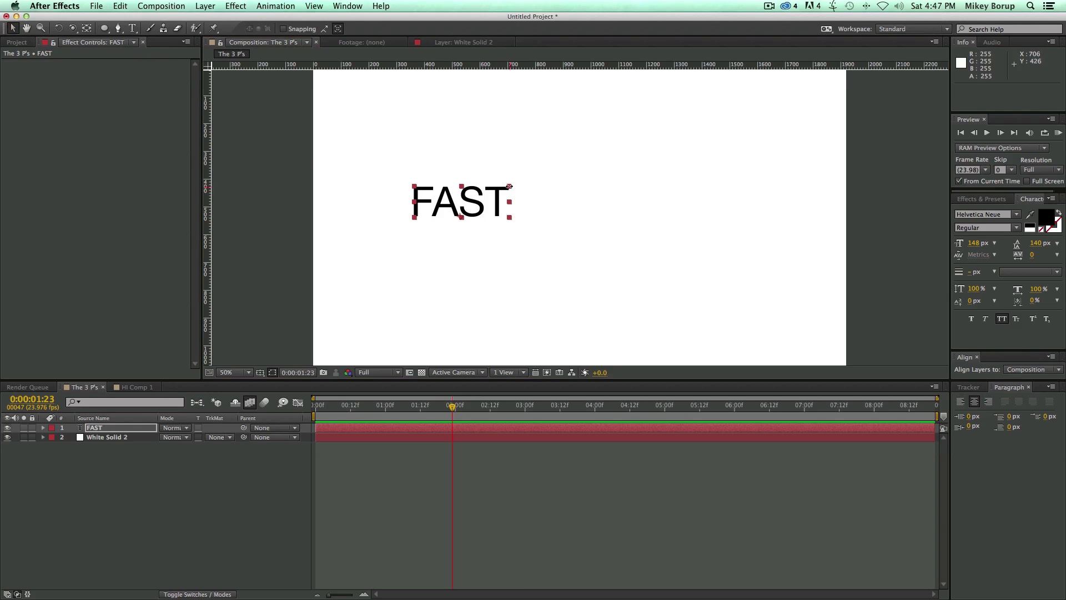
left_click_drag(509, 186, 624, 228)
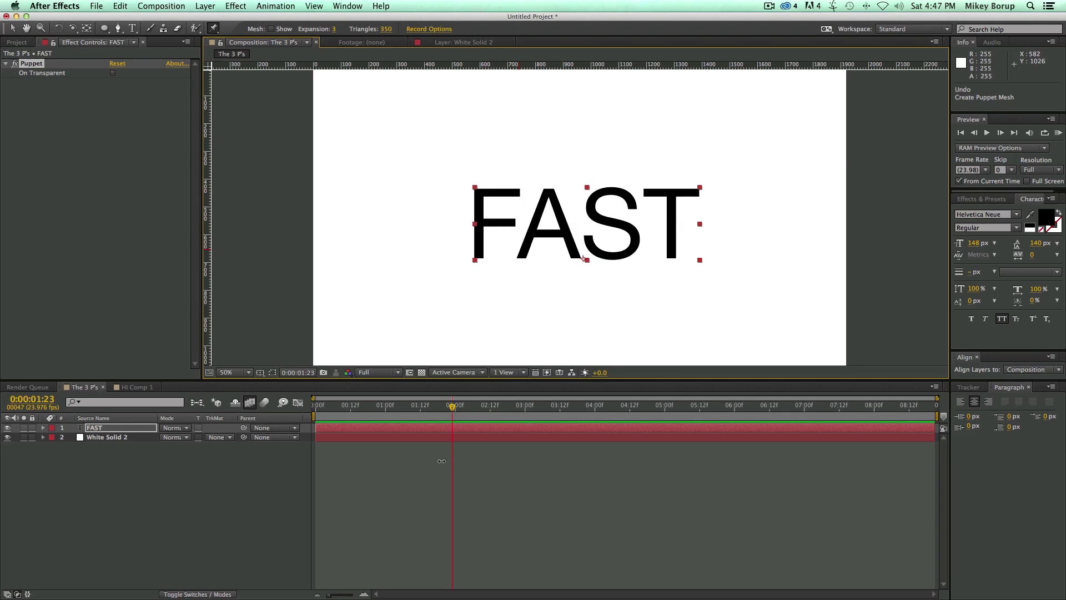
- Test two puppet pins on the F by bending its top arm, then undo the bend
left_click(442, 461)
left_click(429, 429)
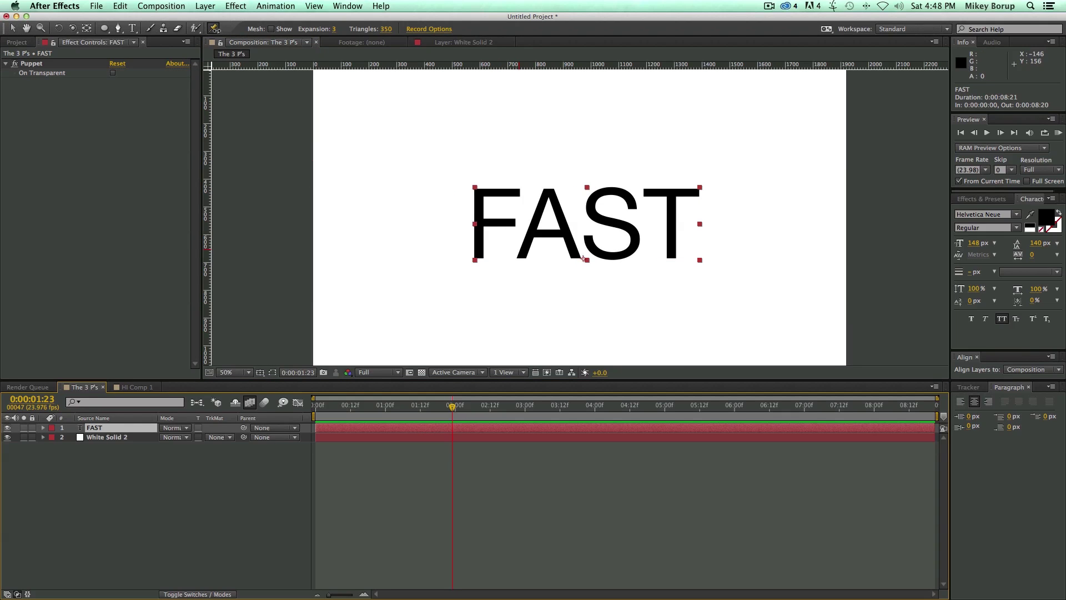
left_click(480, 235)
left_click(514, 191)
left_click_drag(514, 191, 630, 207)
key("super+z")
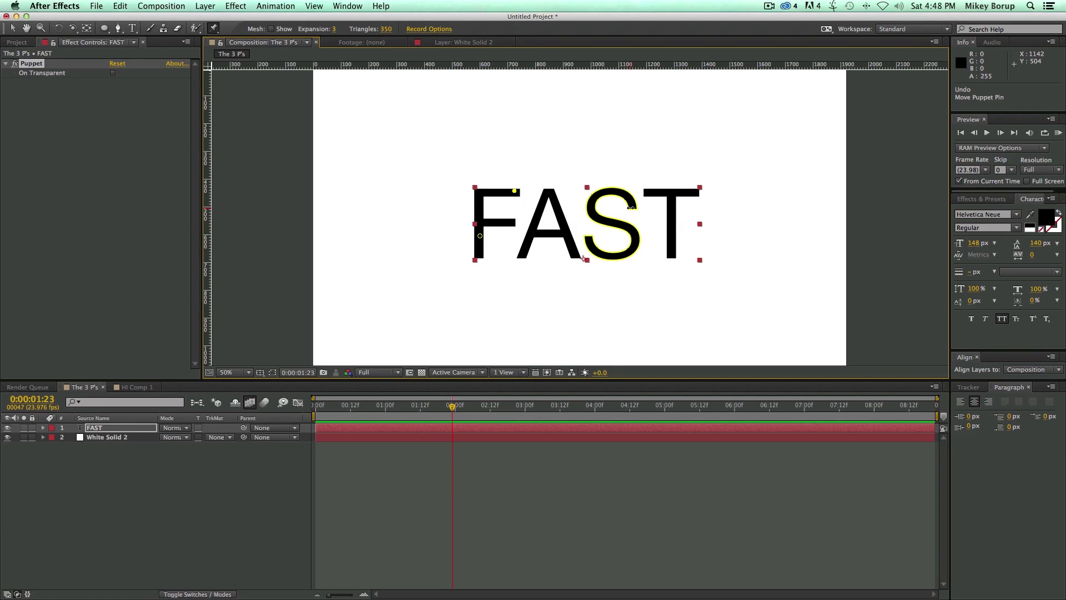
- Nudge FAST slightly left to centre it and select White Solid 2
key("v")
left_click_drag(569, 240, 558, 240)
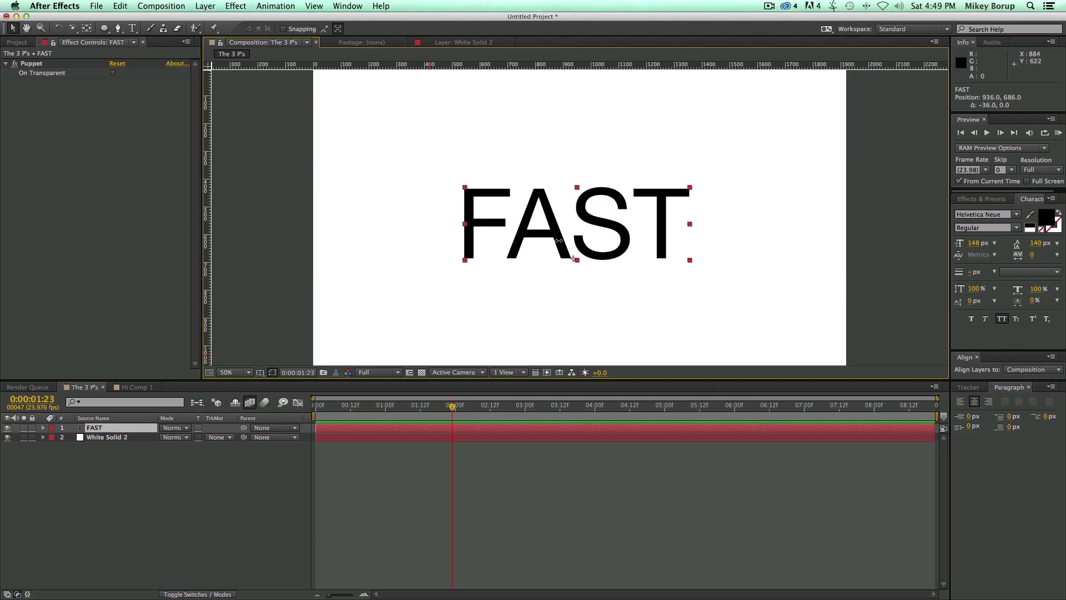
scroll(545, 262, "up", 8)
scroll(544, 261, "down", 8)
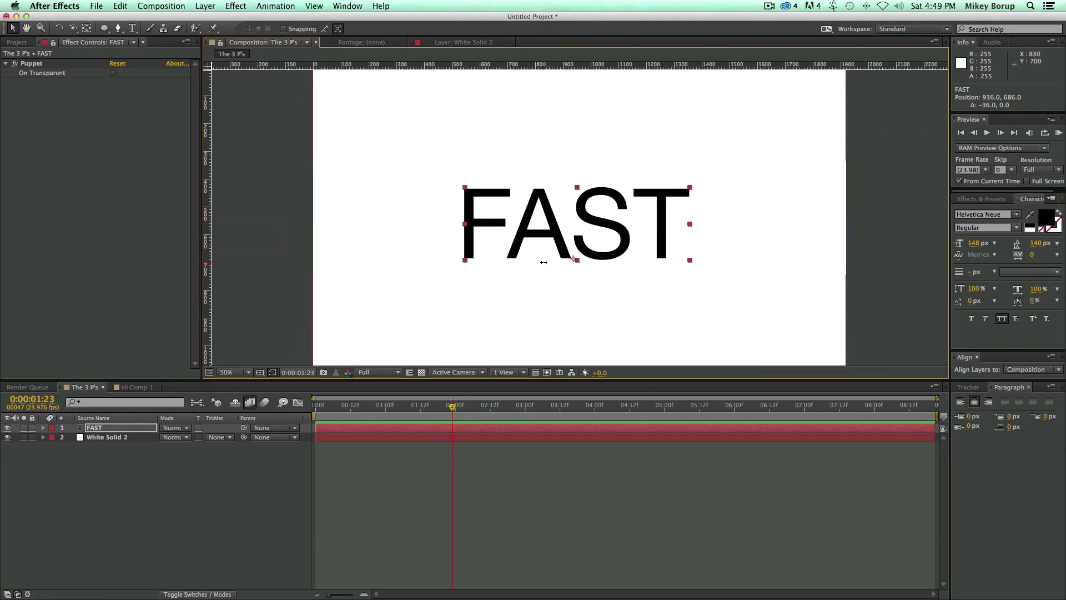
left_click(352, 438)
- Duplicate White Solid 2 and pre-compose the copy with FAST into Pre-comp 1
key("super+d")
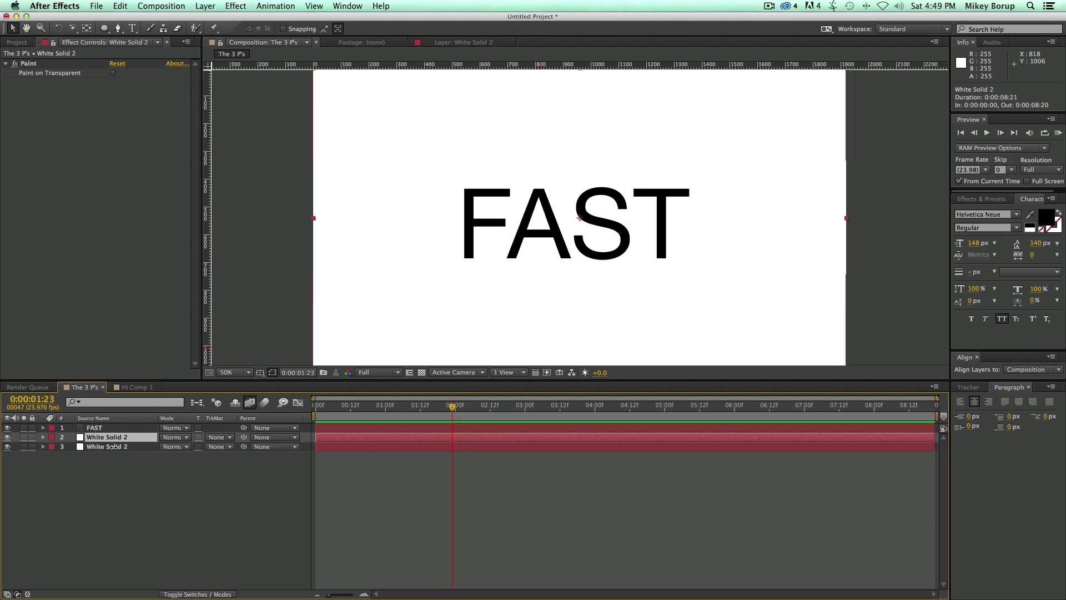
left_click(105, 427, "shift")
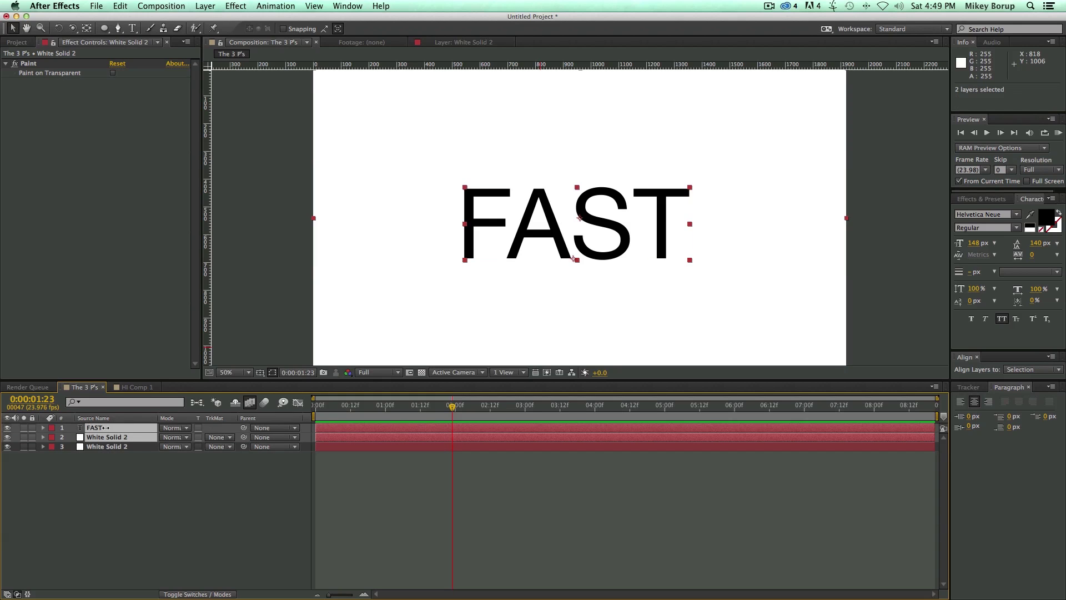
key("super+shift+c")
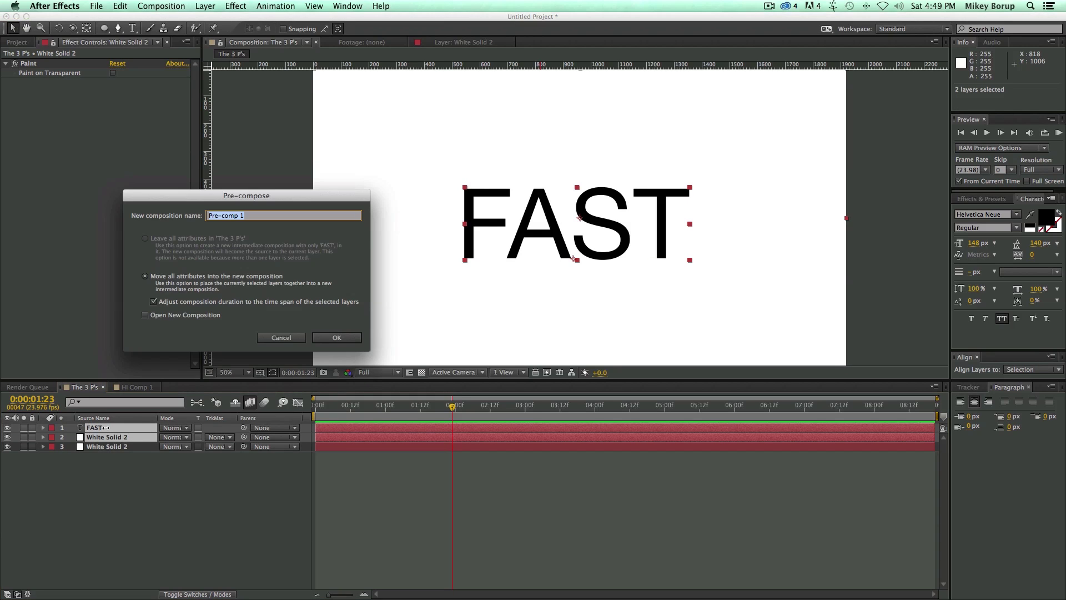
left_click(326, 337)
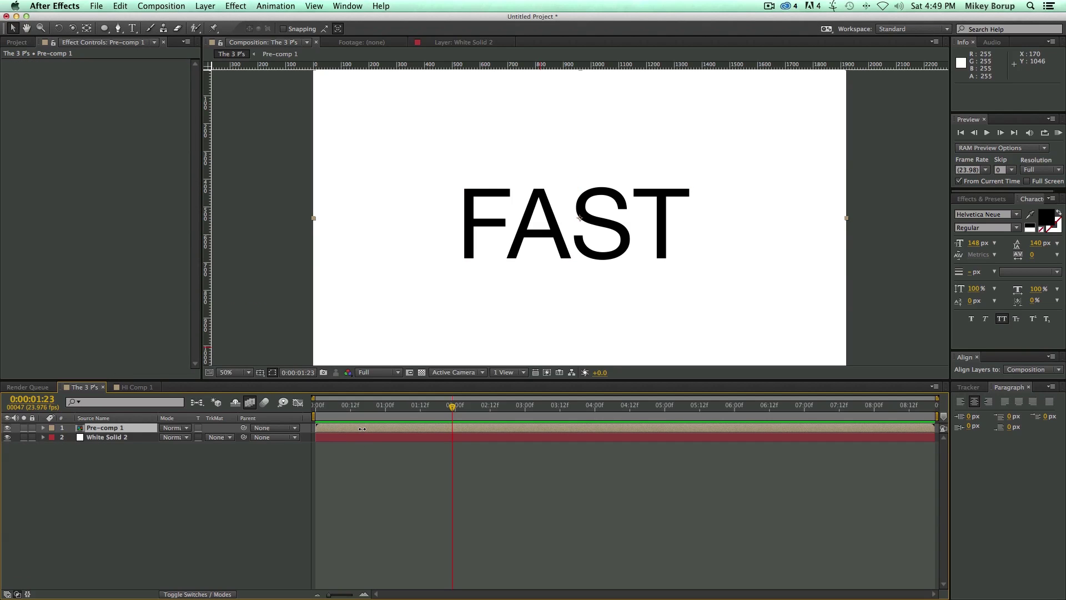
- Hide the White Solid 2 layer, leaving Pre-comp 1 in its original position
left_click(8, 436)
left_click_drag(472, 252, 499, 184)
key("super+z")
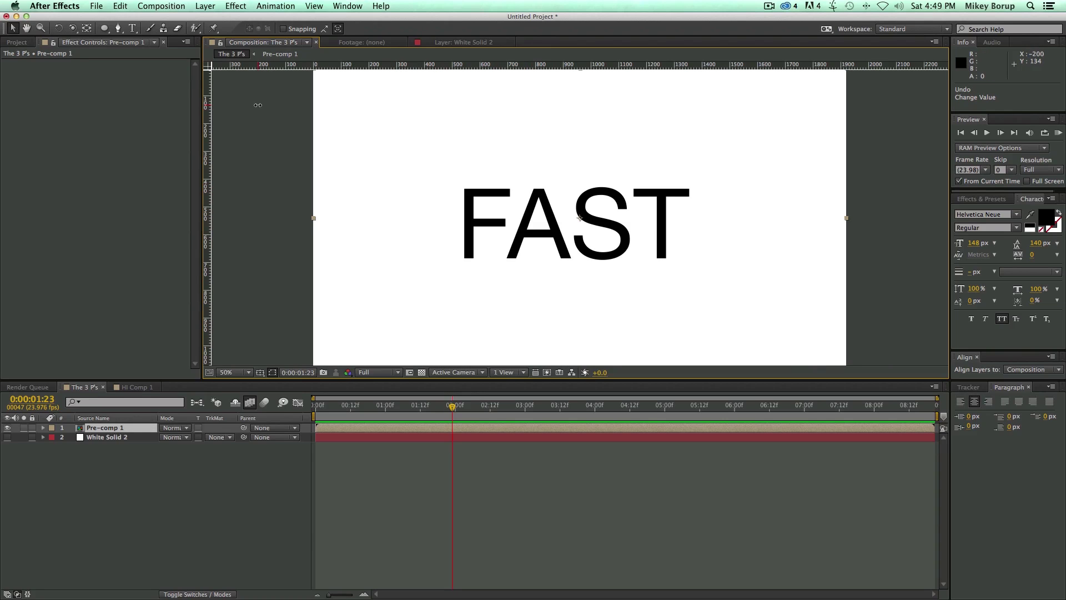
- Place puppet pins at the bottom of the F, bottom of the T and top of the S
key("super+p")
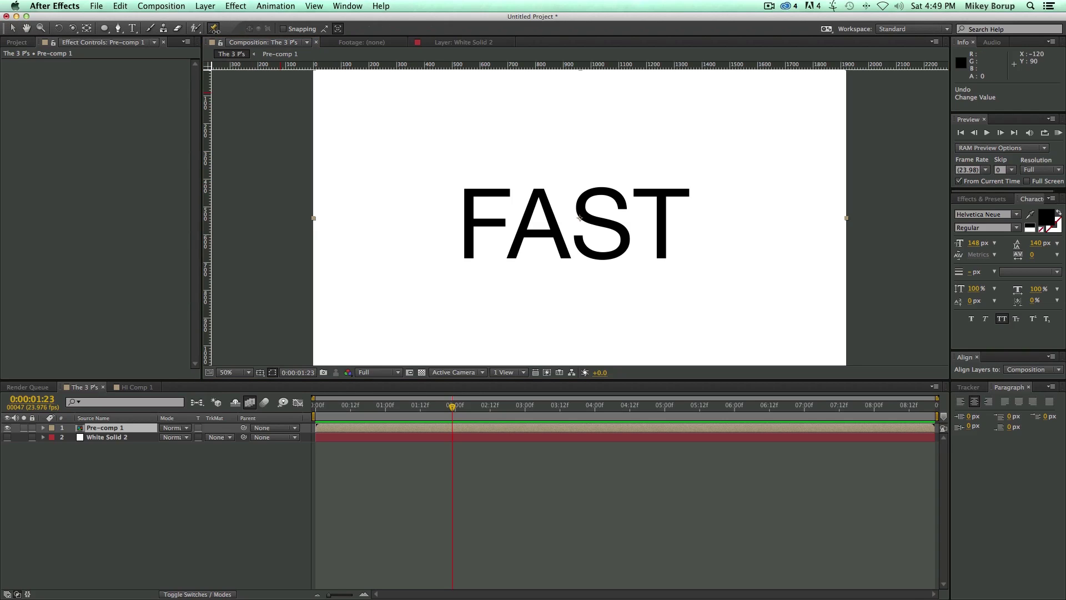
left_click(469, 256)
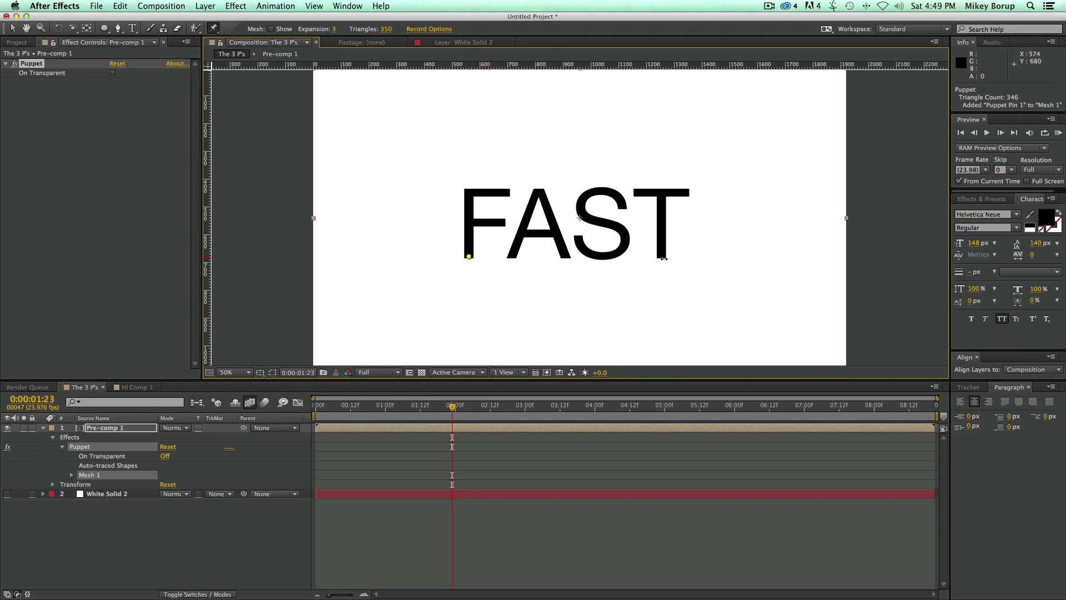
left_click(663, 256)
left_click(585, 195)
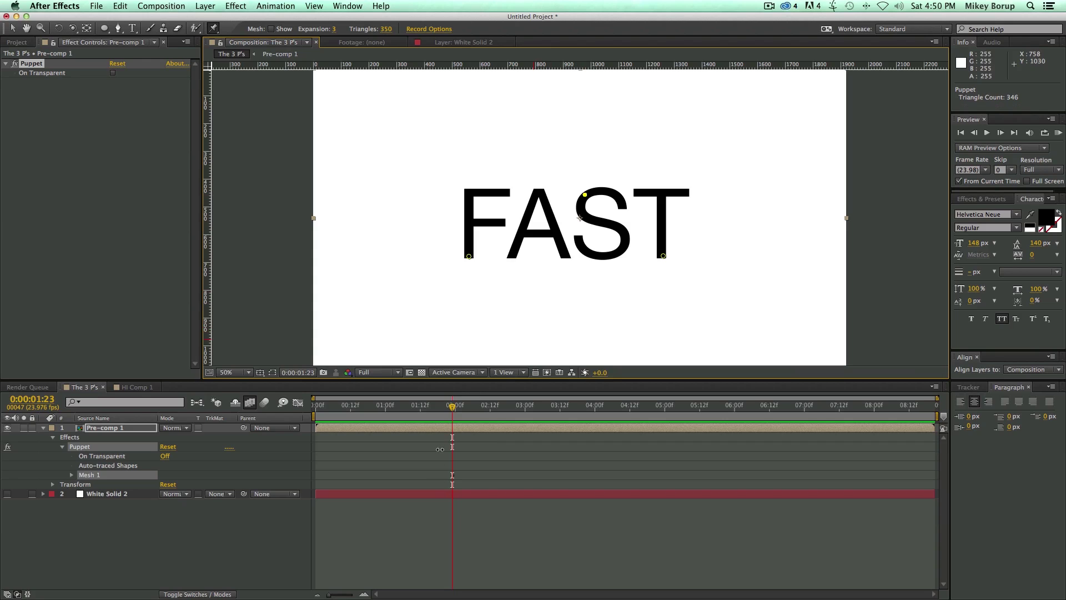
- Keyframe Pre-comp 1's Position so it moves from off the left edge at 1:18 to centre at 1:23
key("p")
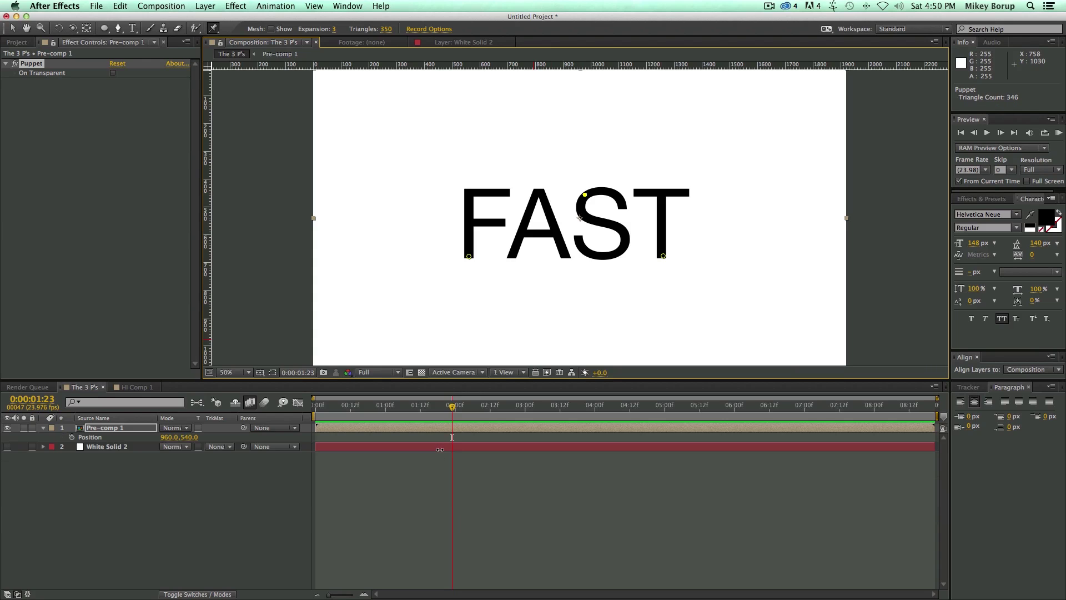
left_click(402, 430)
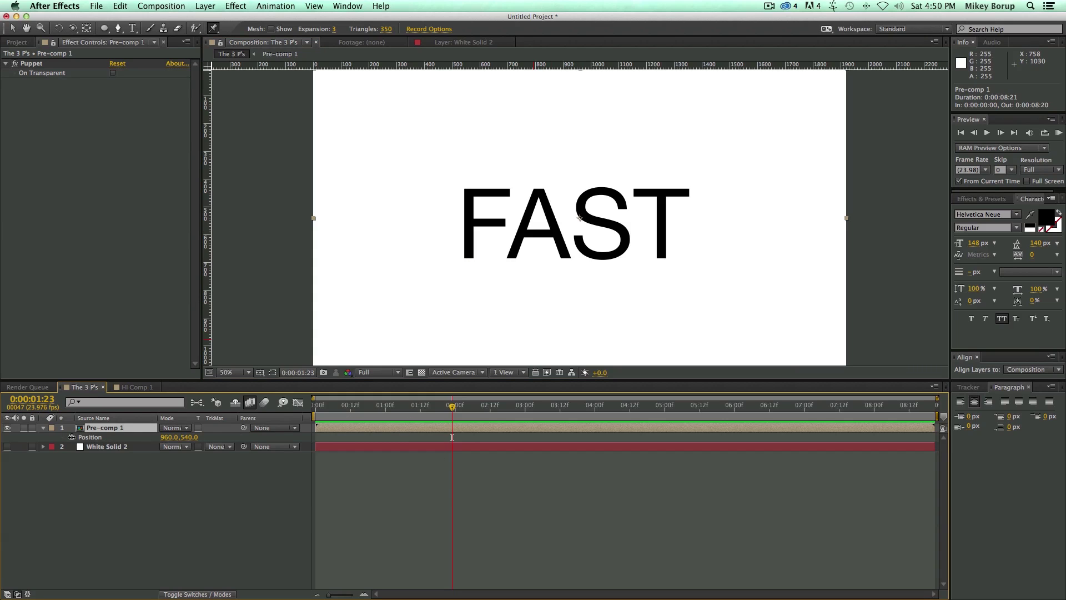
left_click(71, 437)
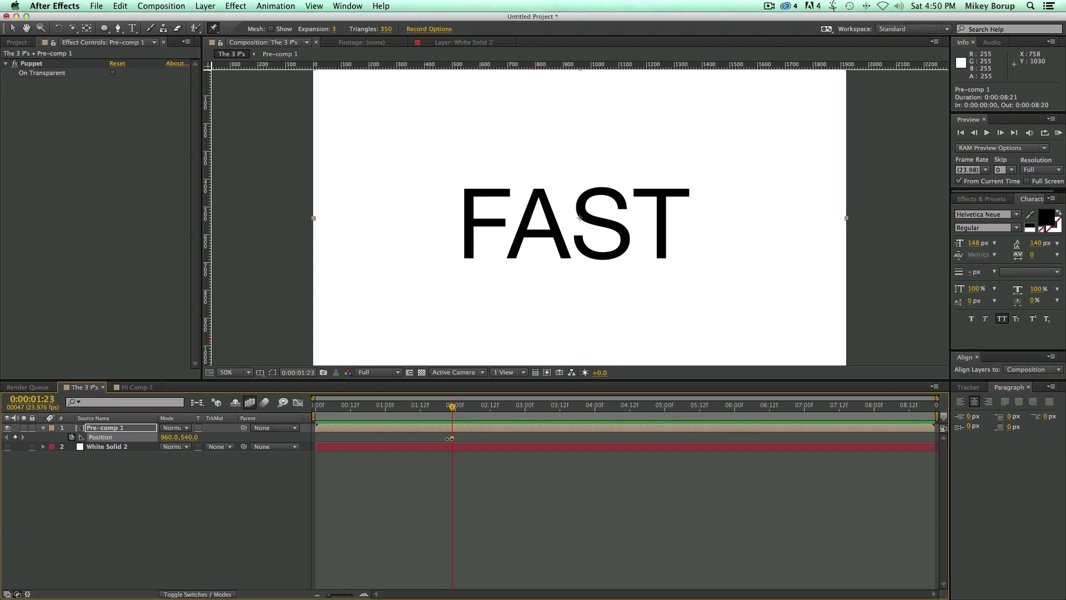
key("Page_Up")
key("Page_Up")
key("Page_Up")
key("Page_Up")
key("Page_Up")
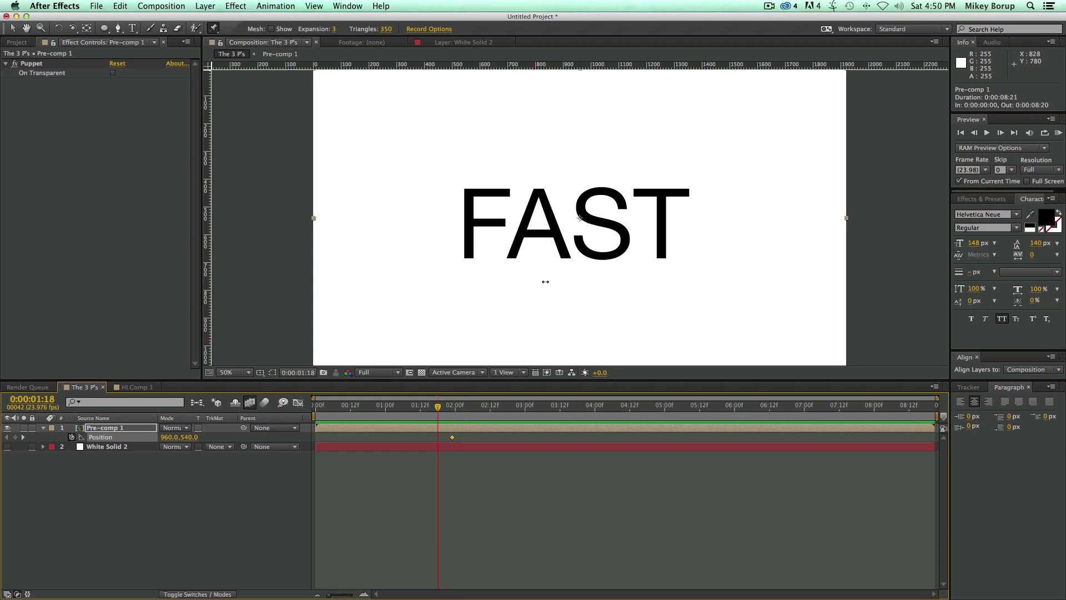
key("v")
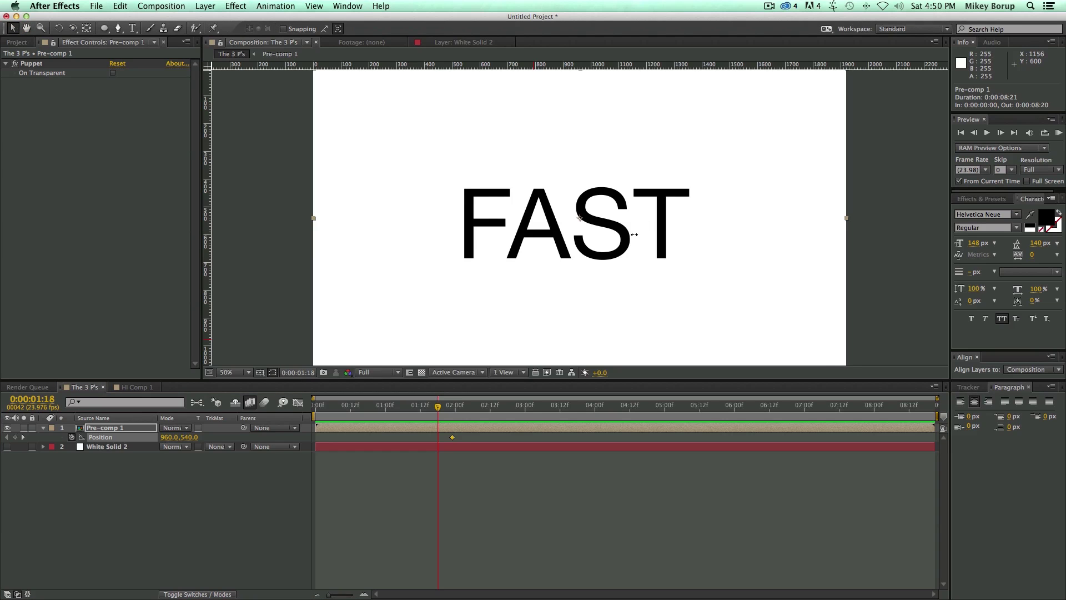
left_click_drag(634, 235, 250, 229)
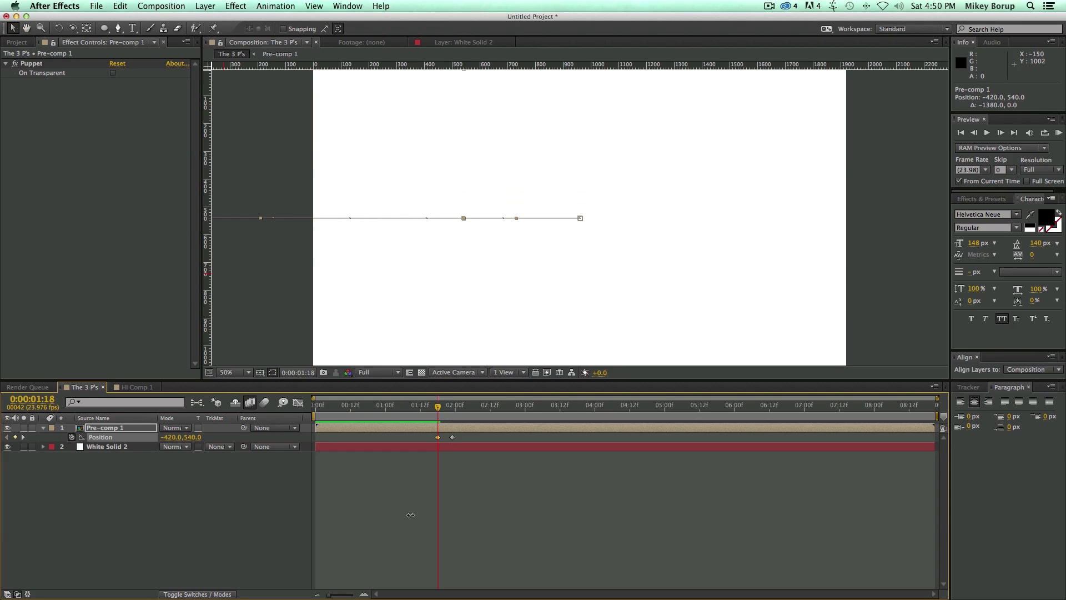
- Preview and scrub the FAST slide-in, then return to 1:23 and reselect Pre-comp 1
left_click(399, 511)
key("space")
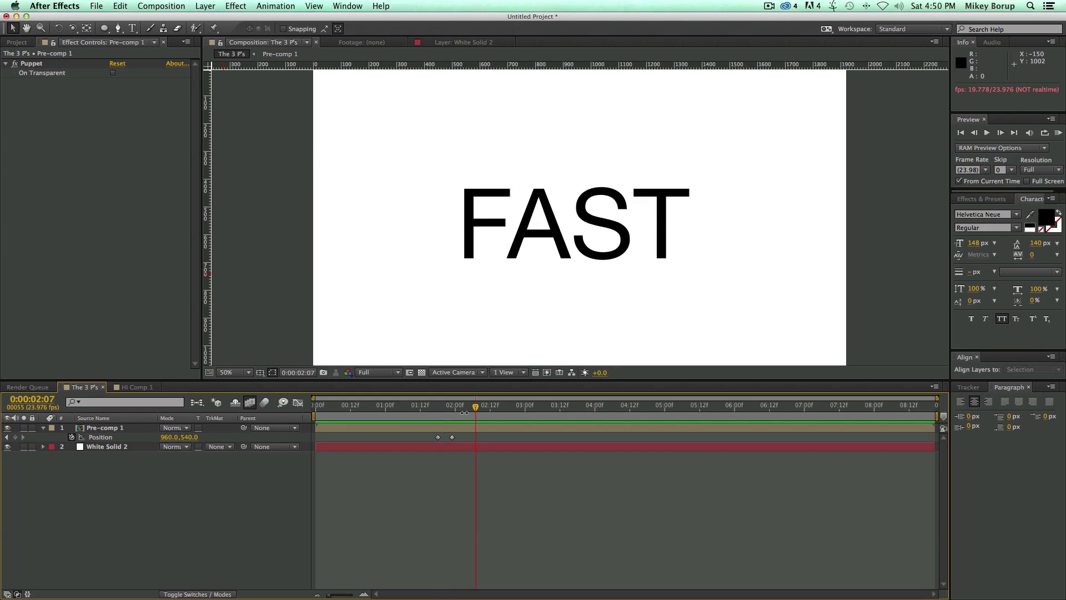
left_click(445, 407)
left_click_drag(444, 409, 452, 410)
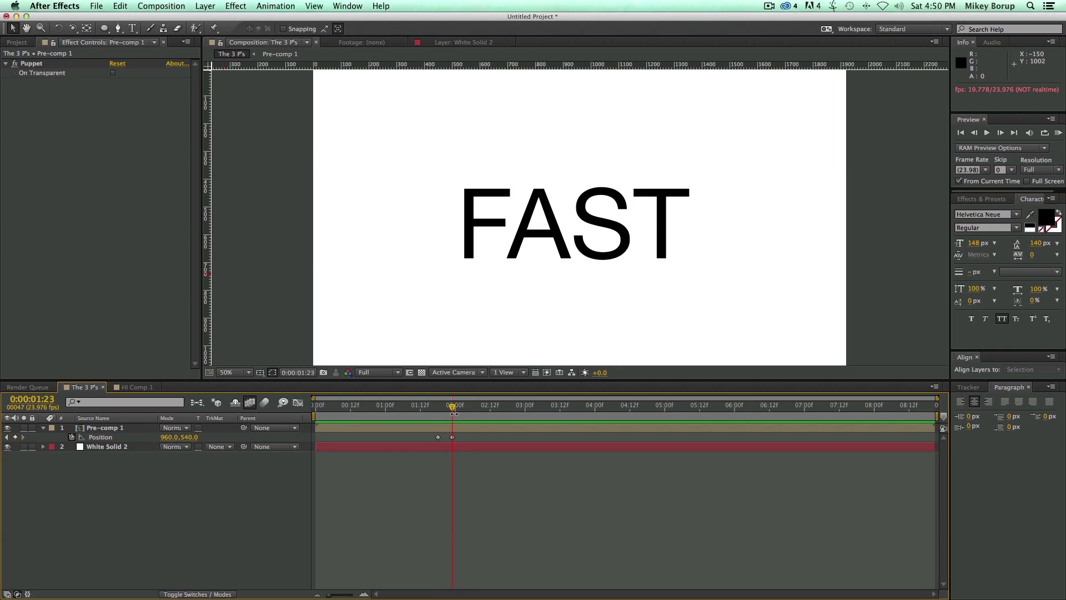
left_click(214, 29)
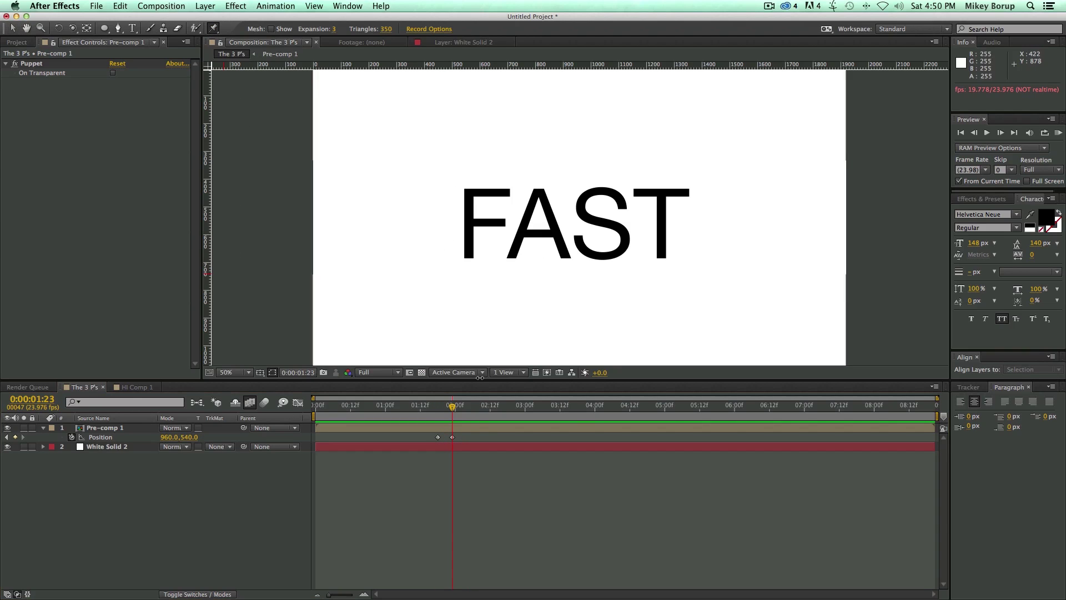
left_click(105, 428)
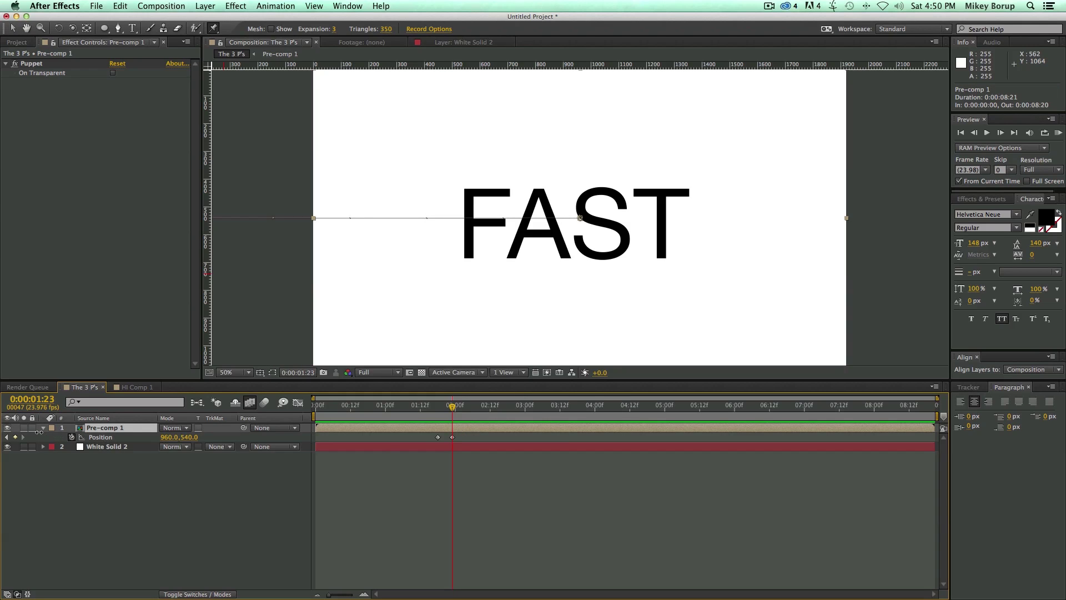
- Expand Pre-comp 1's Effects, Puppet, Mesh 1 and Deform groups to reveal its pins
left_click(43, 428)
left_click(43, 427)
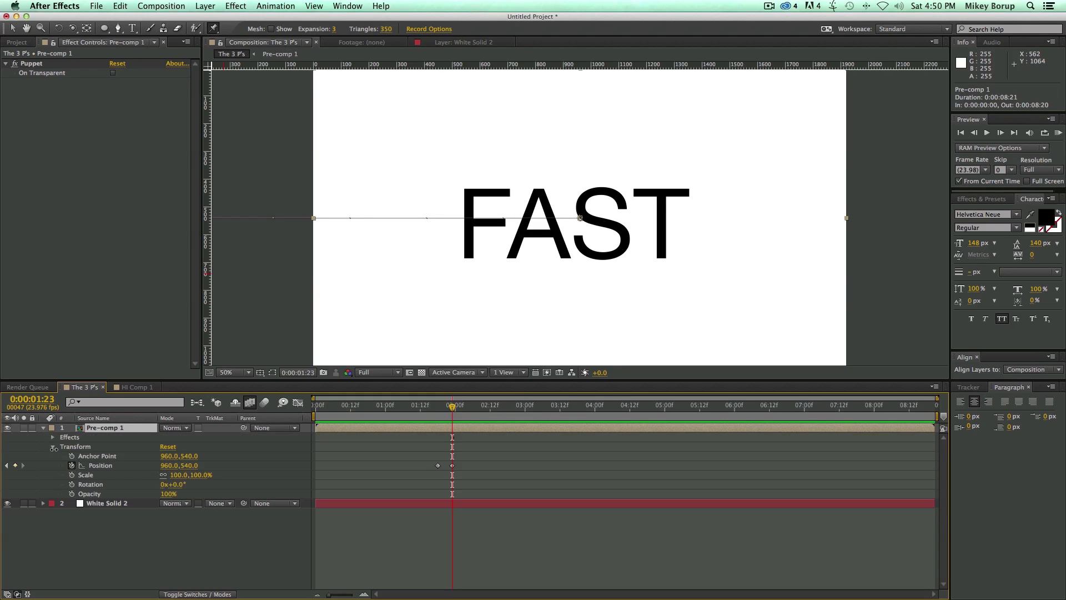
left_click(52, 446)
left_click(53, 437)
left_click(62, 447)
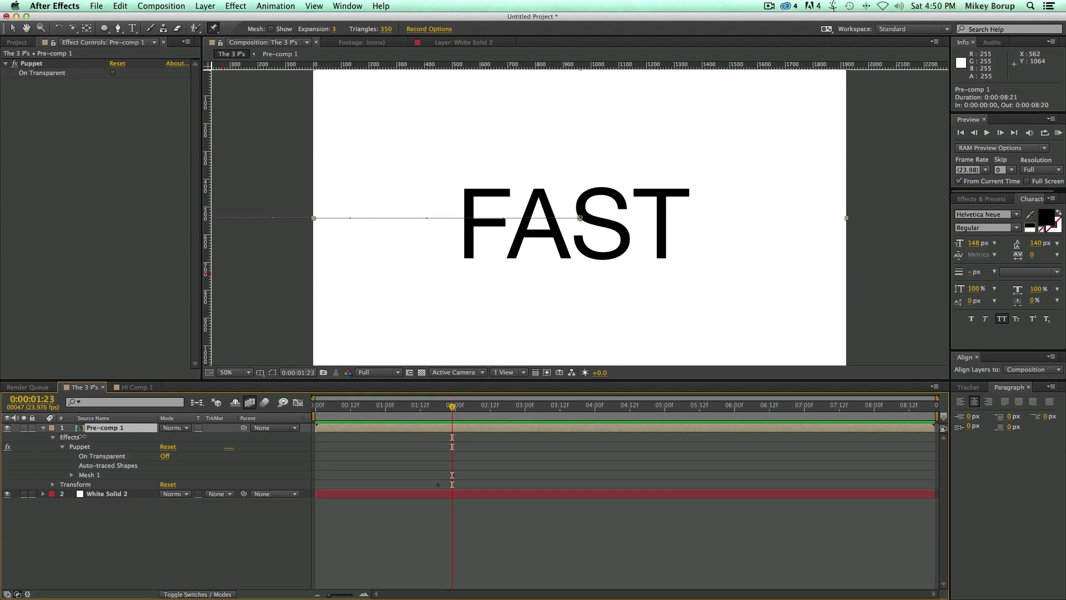
left_click(72, 475)
left_click(82, 503)
- Check each puppet pin's location and select Puppet Pin 3 on the S
left_click(114, 513)
left_click(114, 523)
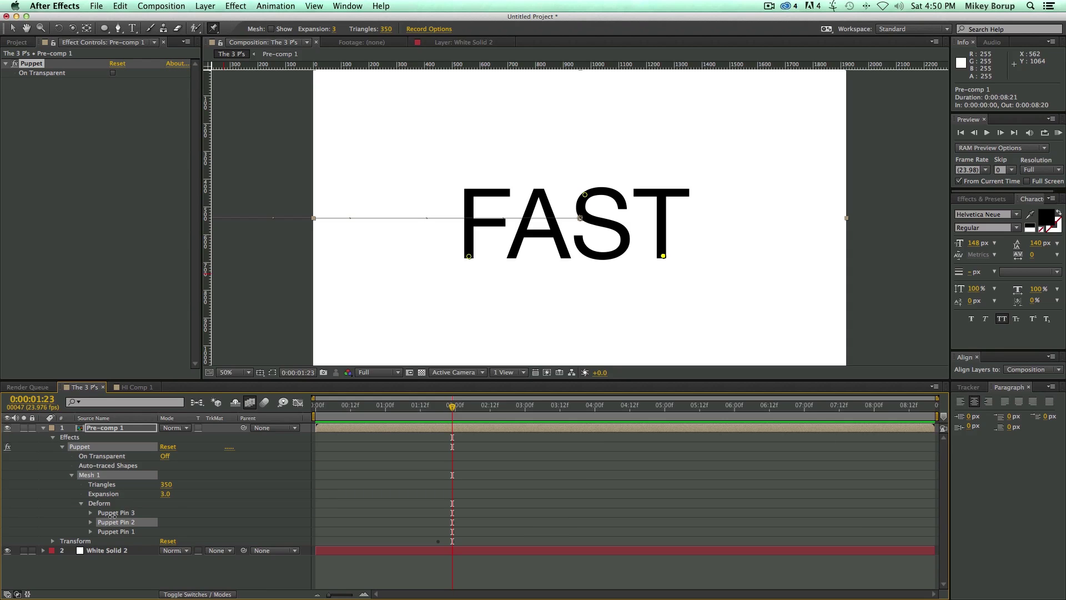
left_click(112, 514)
left_click(113, 522)
left_click(112, 531)
left_click(113, 523)
left_click(112, 513)
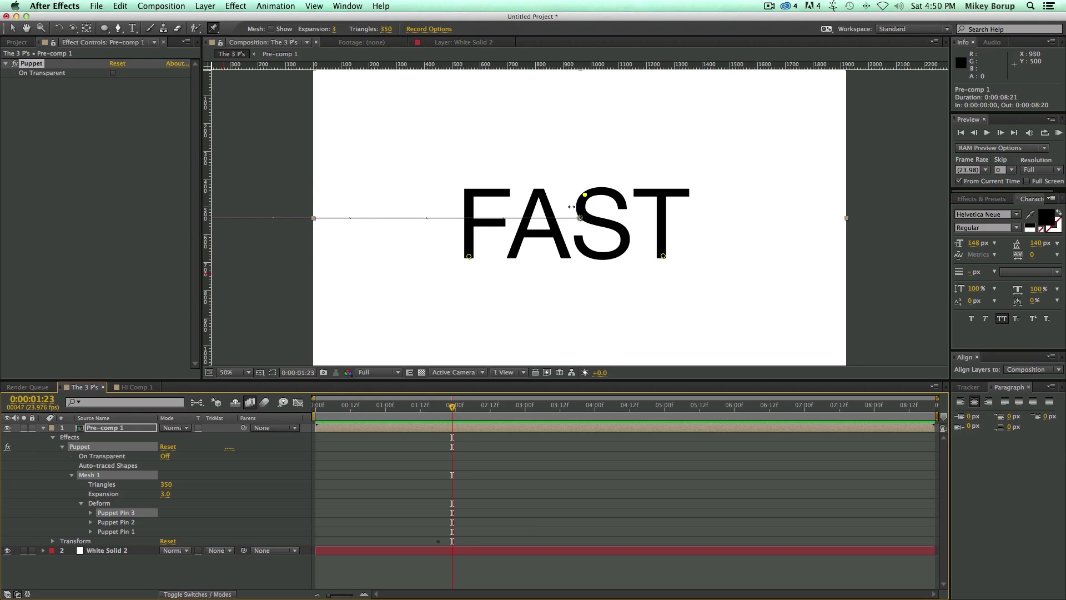
key("Page_Up")
key("Page_Up")
- Drag Puppet Pin 3 right, left, then right again at two-frame intervals from 02:01
key("Page_Down")
key("Page_Down")
key("Page_Down")
key("Page_Down")
left_click_drag(585, 194, 599, 195)
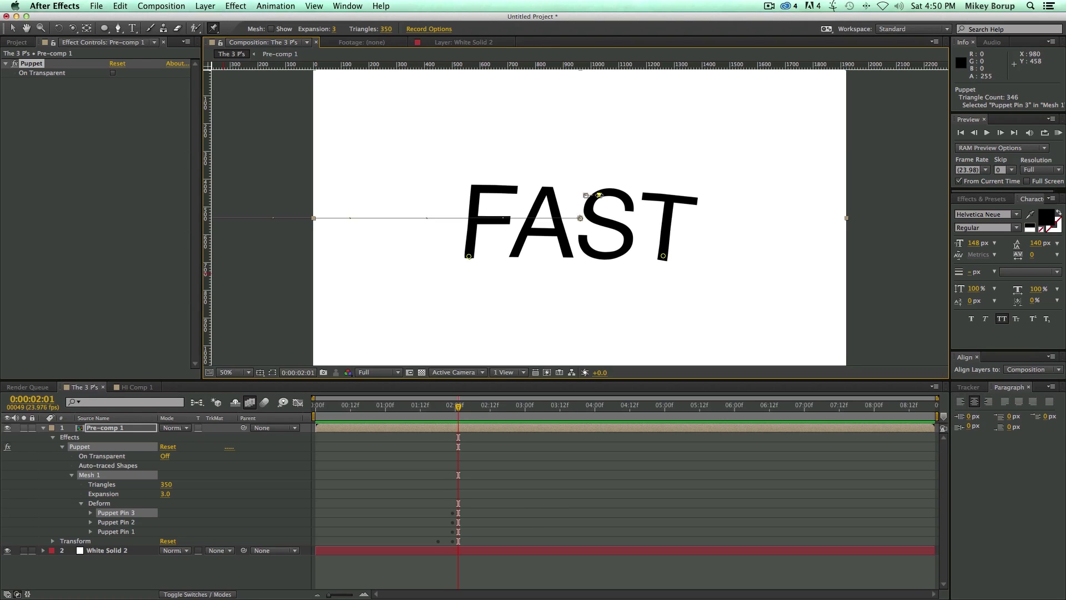
key("Page_Down")
key("Page_Down")
left_click_drag(599, 195, 580, 195)
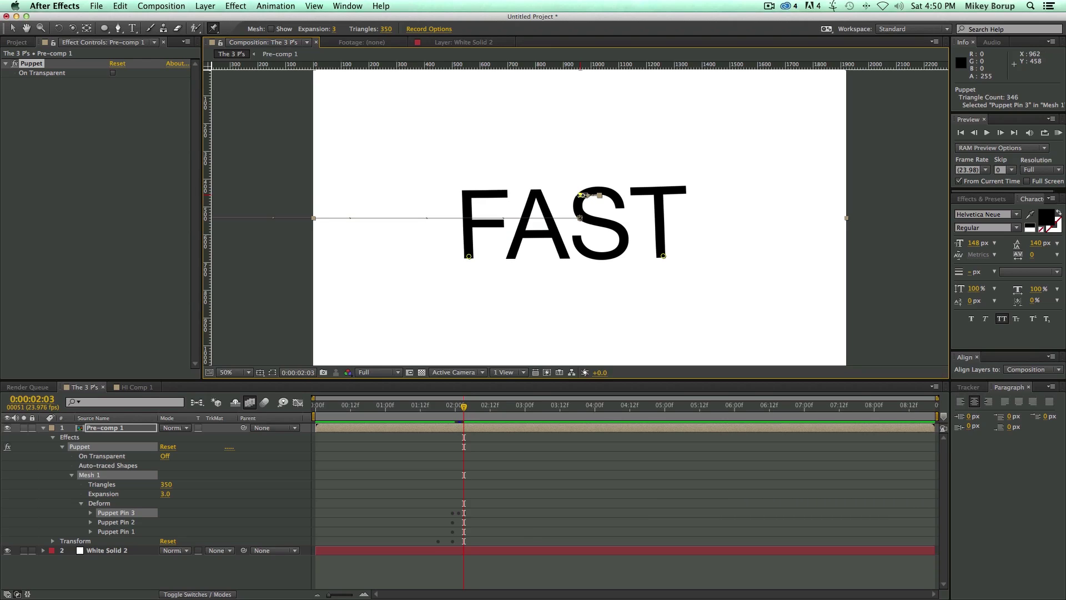
key("Page_Down")
key("Page_Down")
left_click_drag(581, 195, 585, 195)
key("Page_Down")
key("Page_Down")
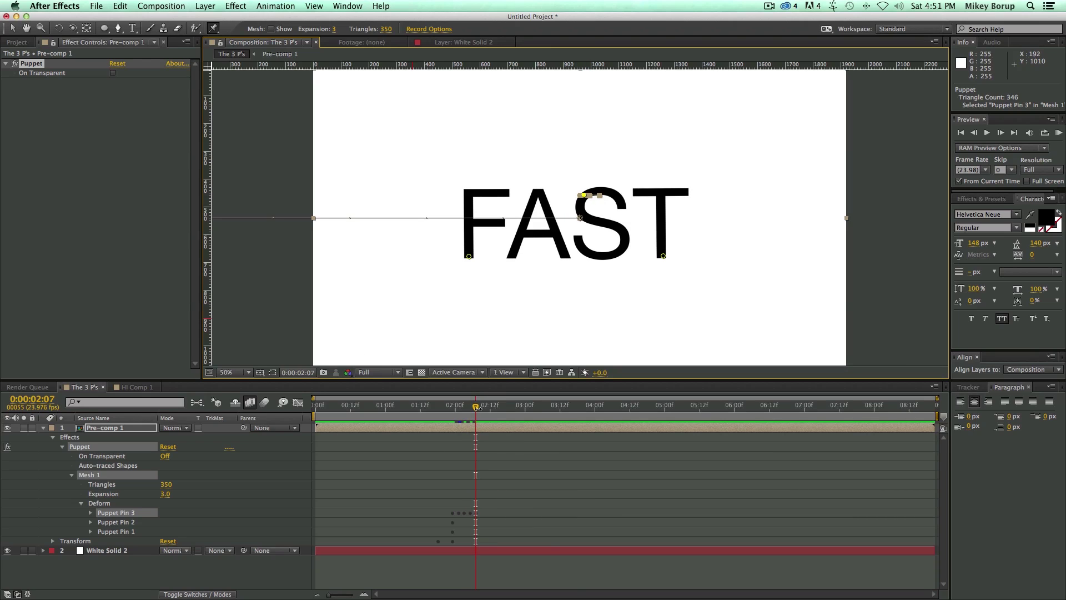
- Copy Puppet Pin 3's first keyframe from 1:23 and paste it at 02:07
left_click(90, 513)
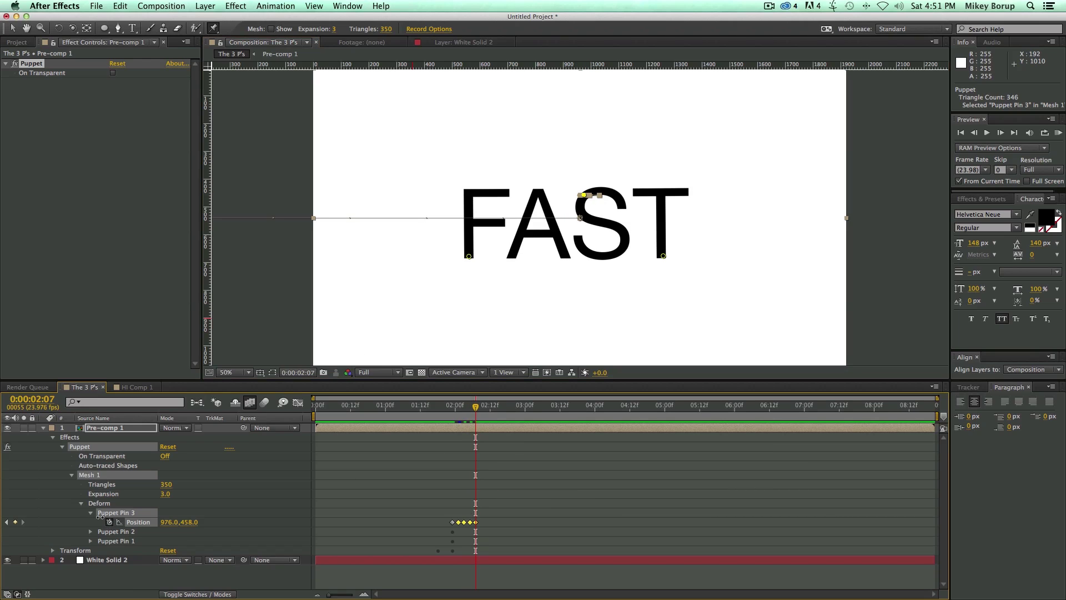
left_click(448, 525)
left_click(453, 522)
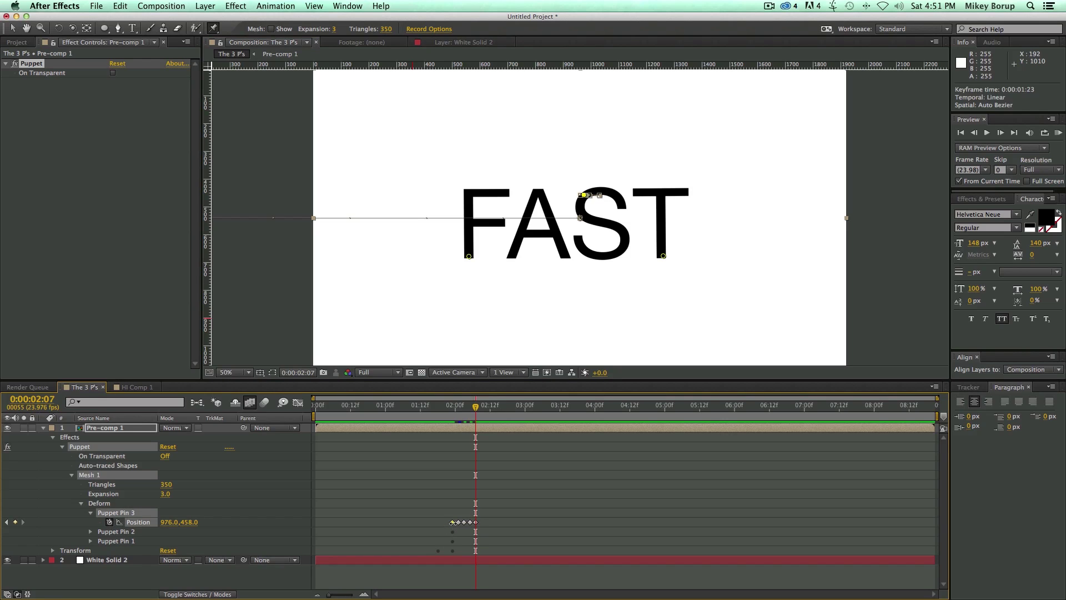
key("super+c")
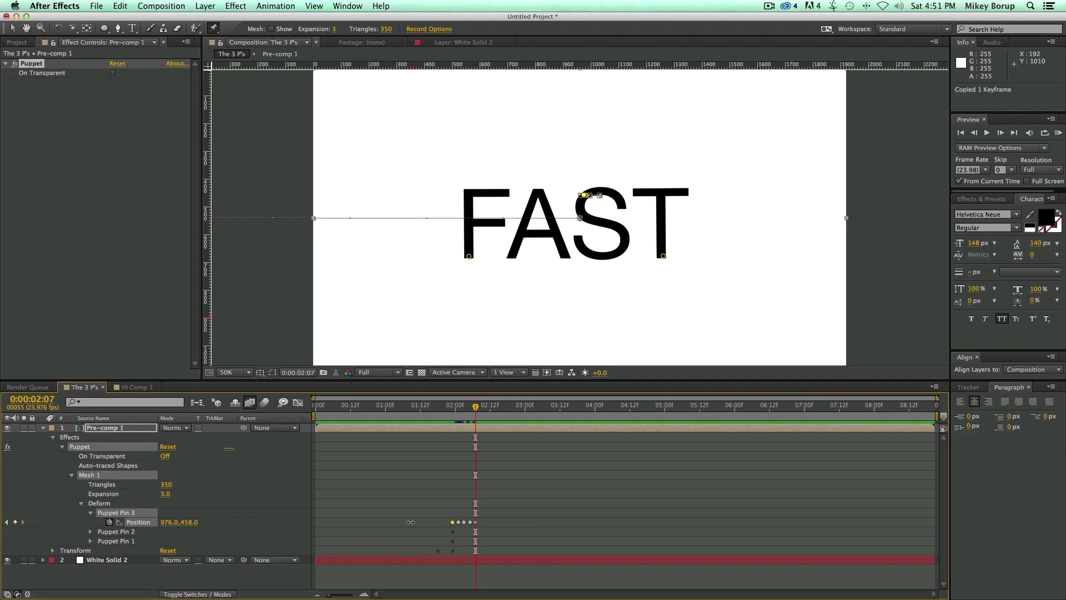
key("super+v")
- Preview the wobble from about 1:14 and 1:17, then collapse Pre-comp 1's properties
left_click_drag(475, 415, 421, 417)
key("space")
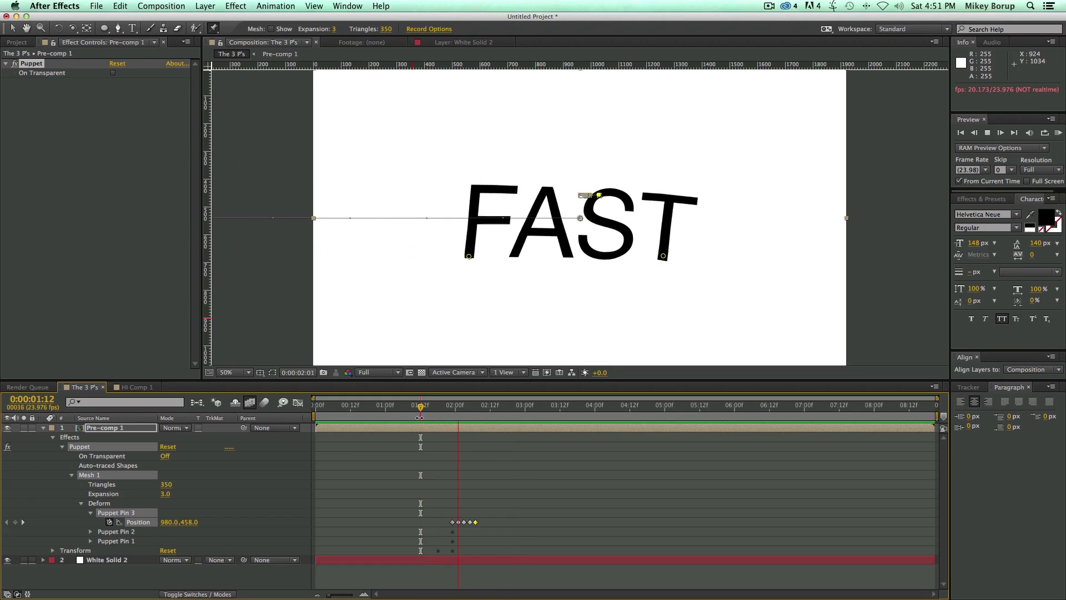
key("space")
left_click(506, 476)
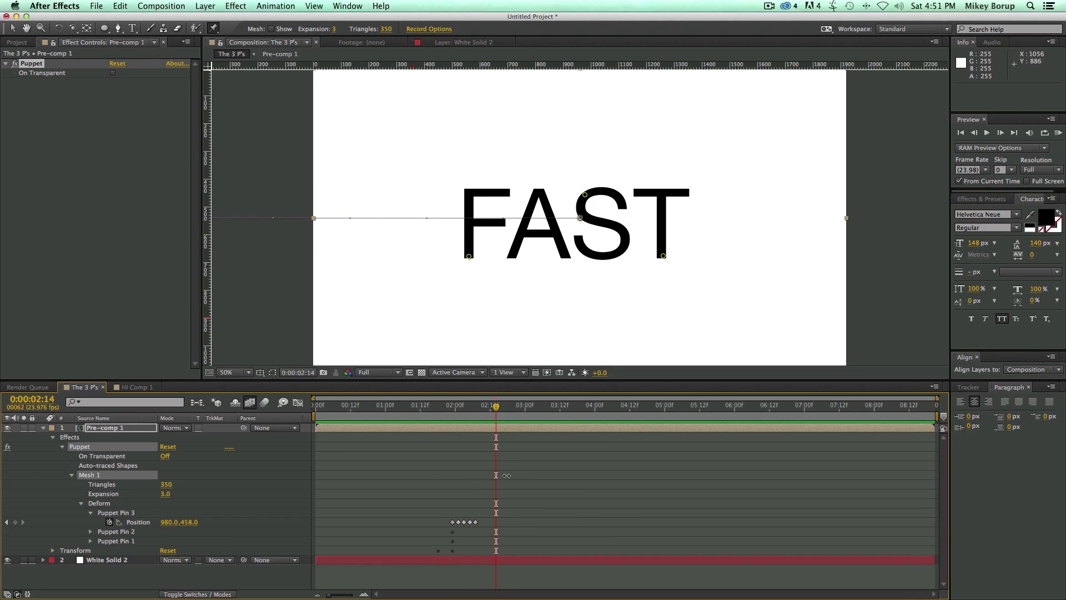
left_click_drag(452, 414, 435, 414)
key("space")
key("space")
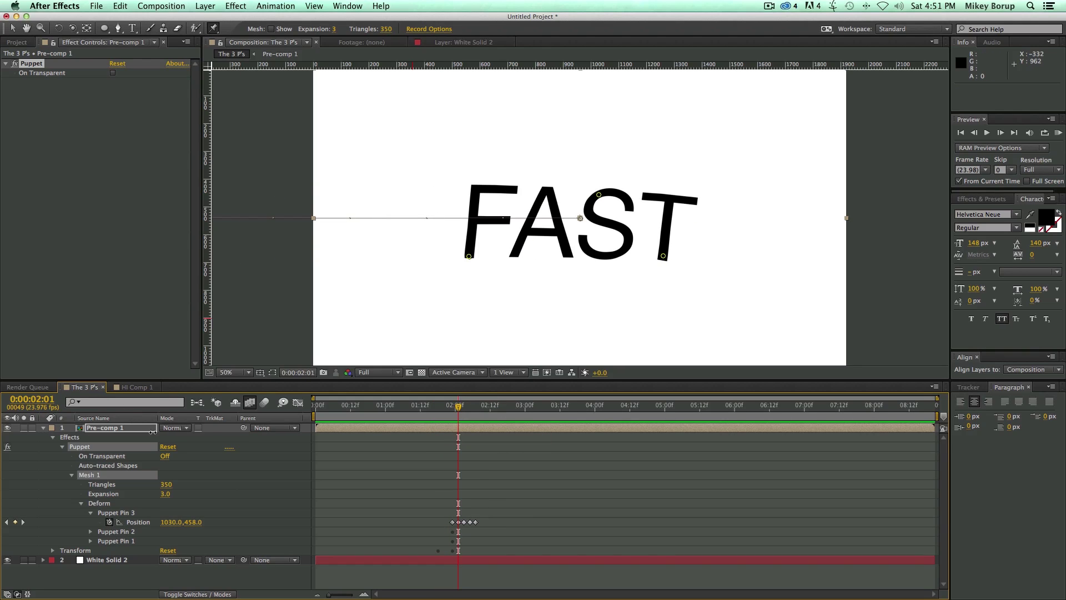
left_click(44, 428)
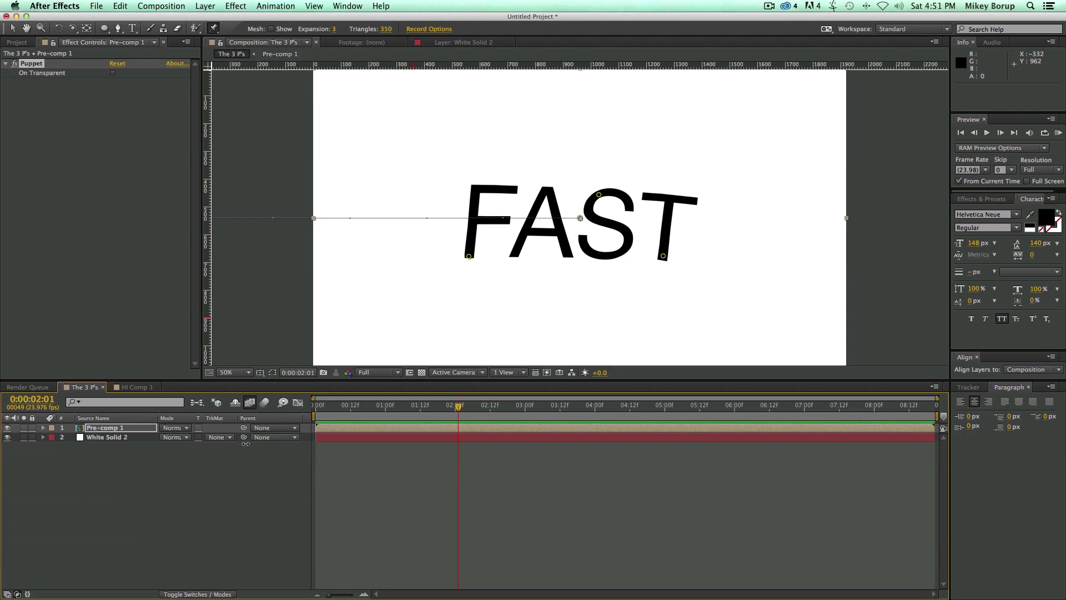
- Enable motion blur on Pre-comp 1 and the composition, then rewind the playhead to the start
left_click(207, 594)
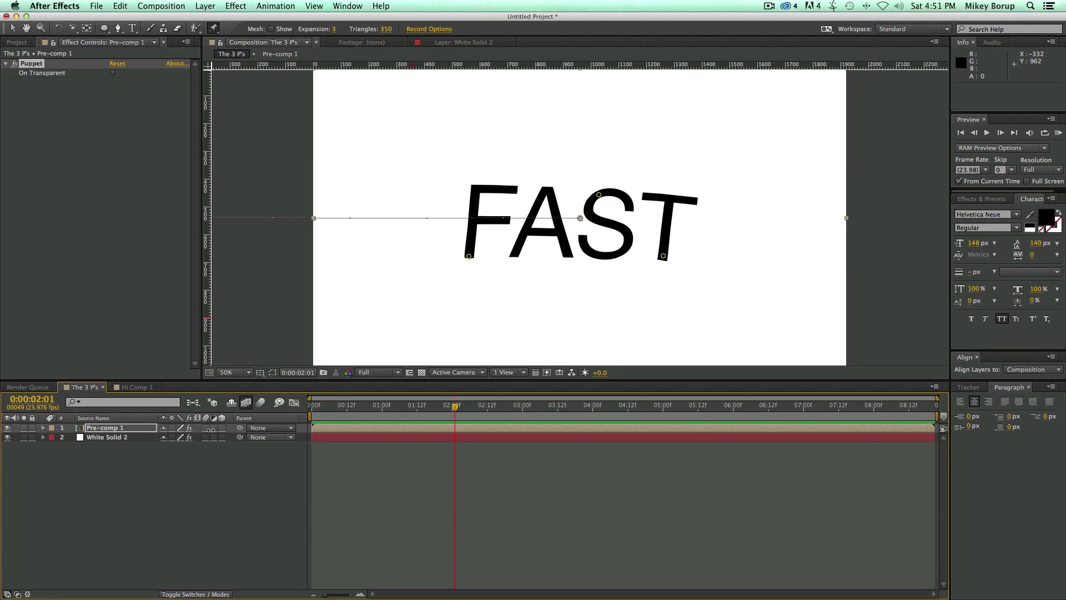
left_click(204, 428)
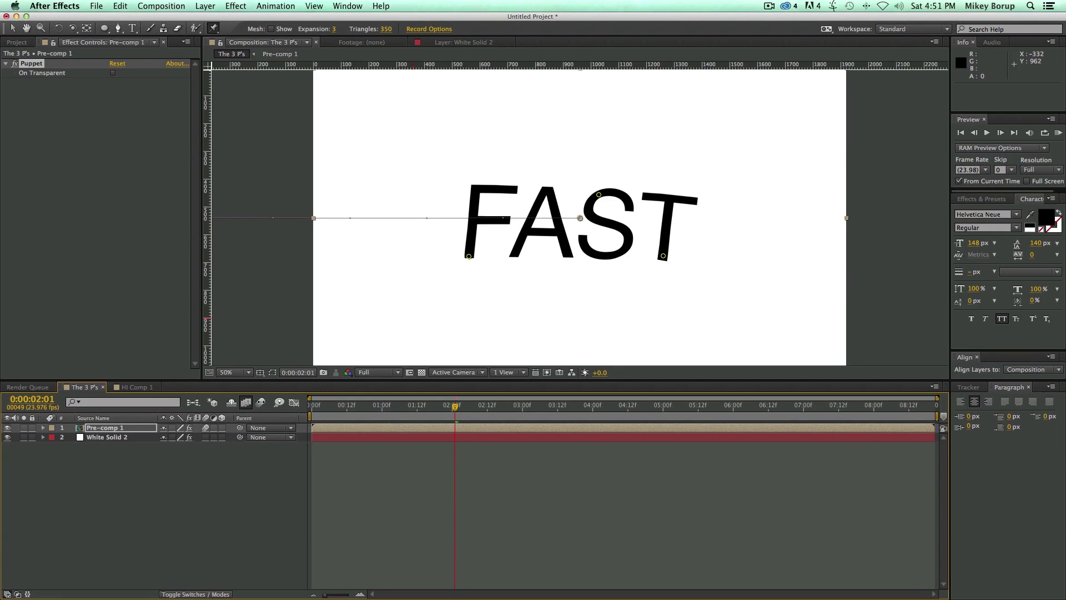
left_click(260, 402)
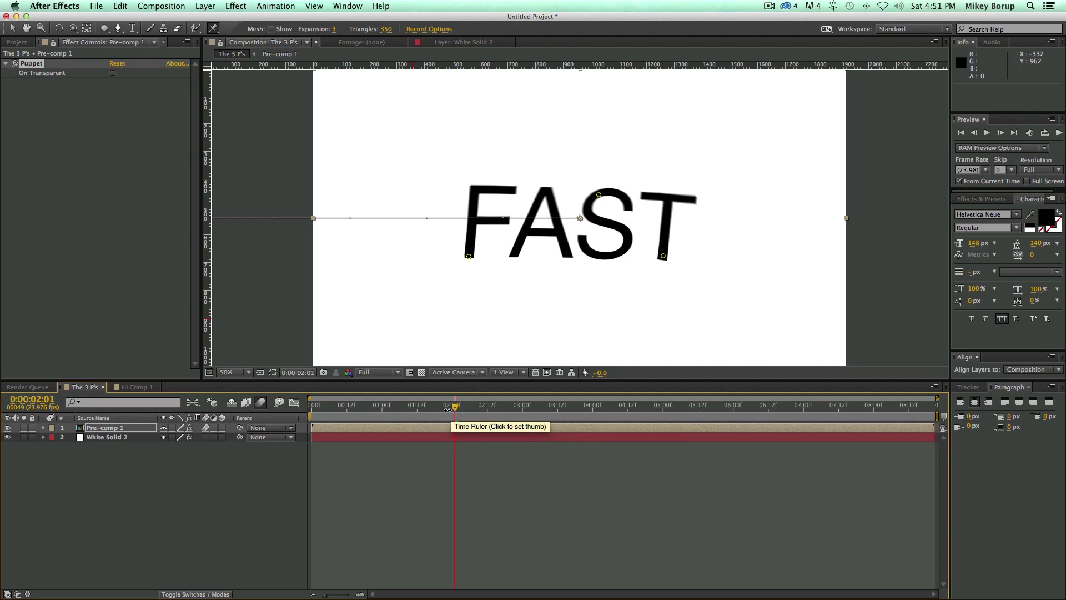
left_click_drag(447, 410, 300, 409)
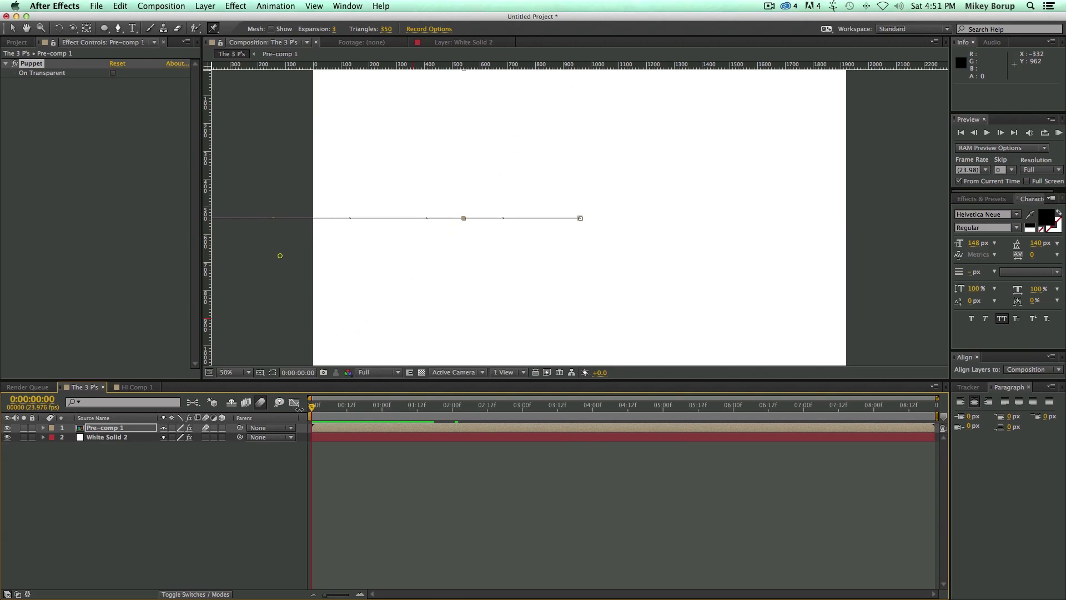
key("space")
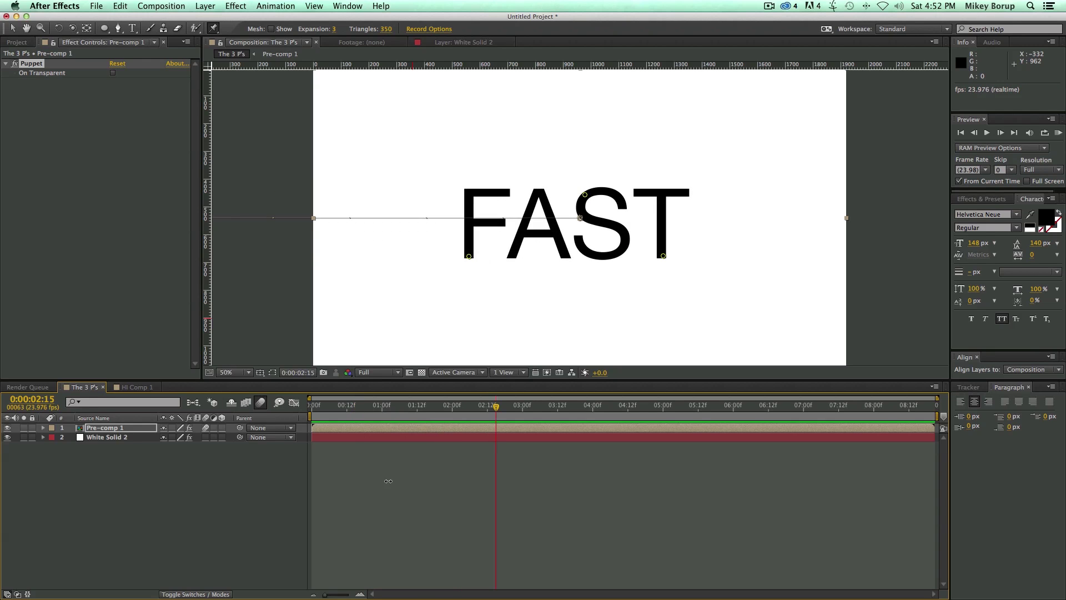
mouse_move(426, 414)
left_mouse_down()
mouse_move(526, 414)
mouse_move(415, 412)
left_mouse_up()
key("space")
key("space")
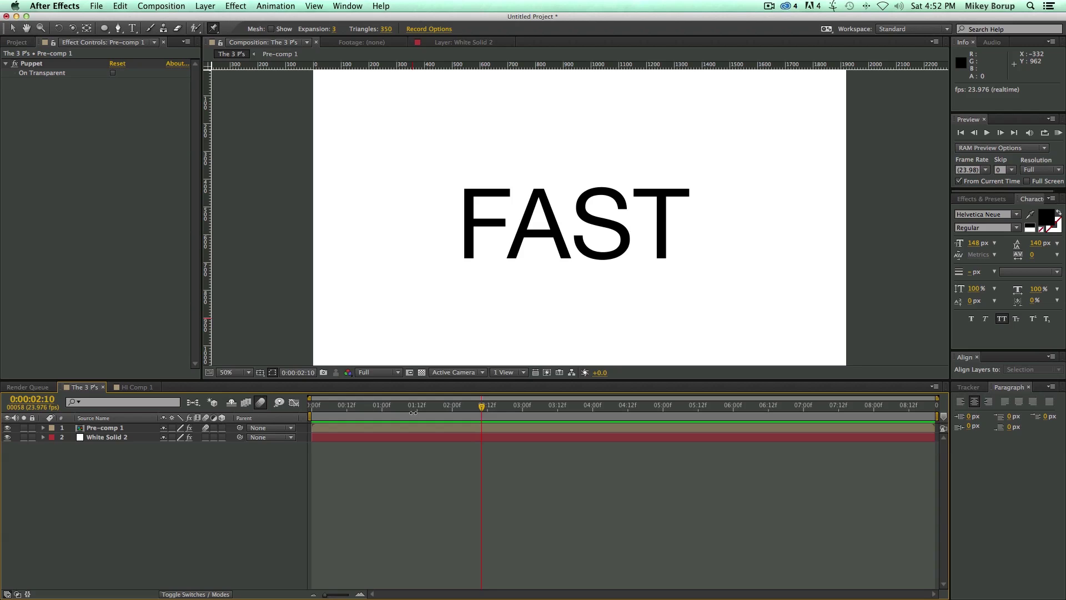
left_click_drag(445, 411, 439, 410)
key("space")
key("space")
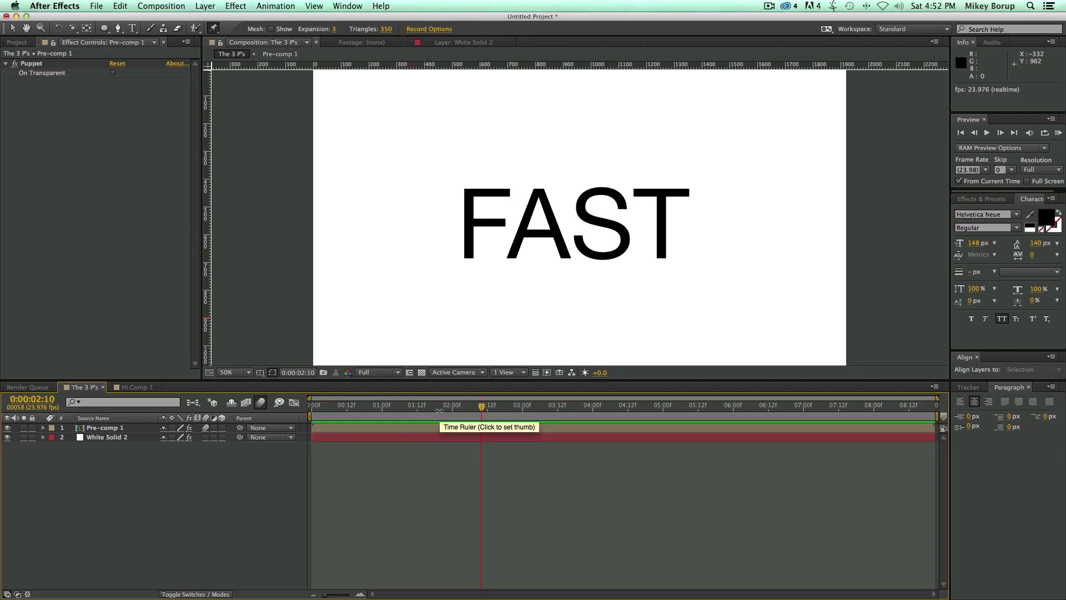
left_click_drag(467, 406, 424, 406)
key("space")
key("space")
key("space")
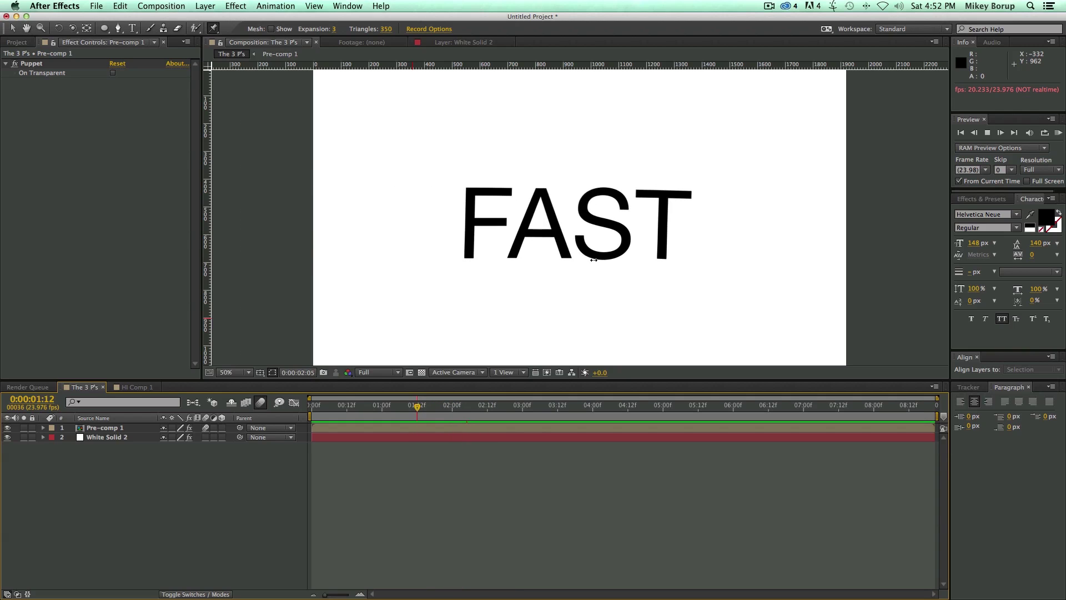
key("space")
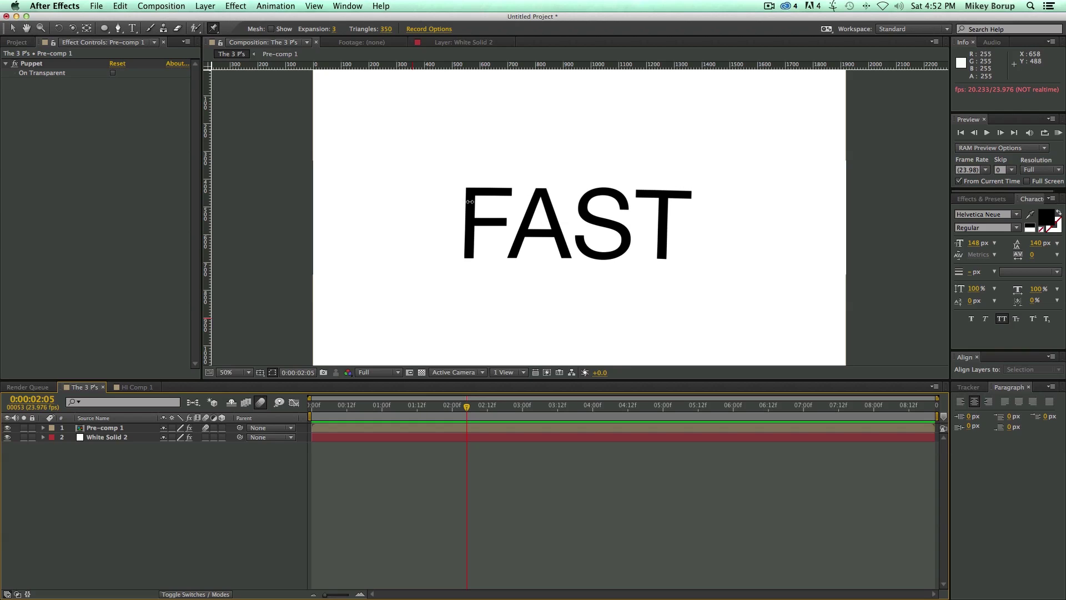
left_click_drag(457, 408, 413, 407)
key("space")
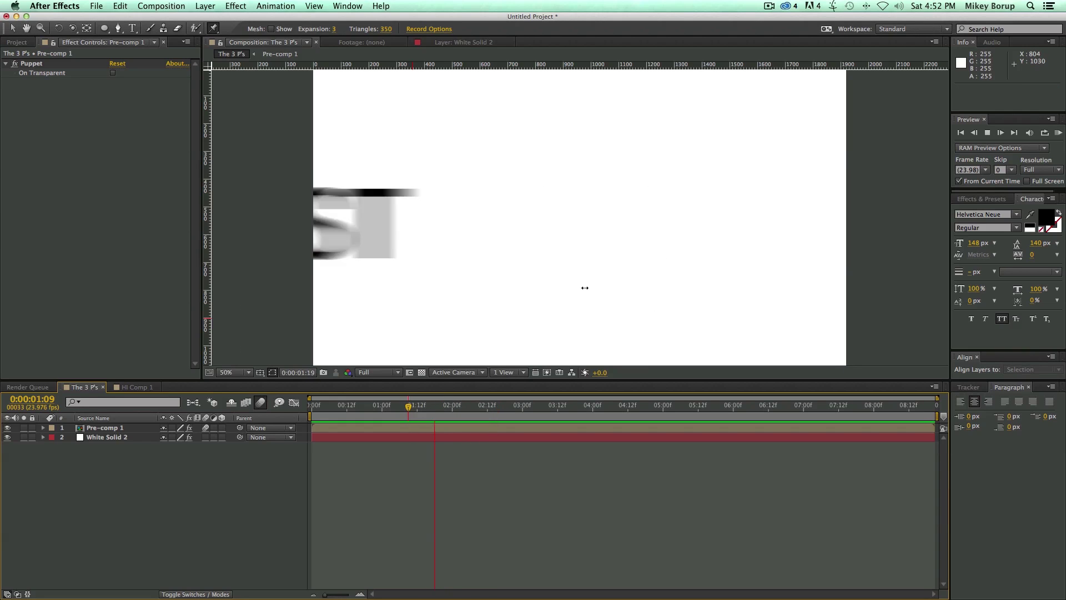
key("space")
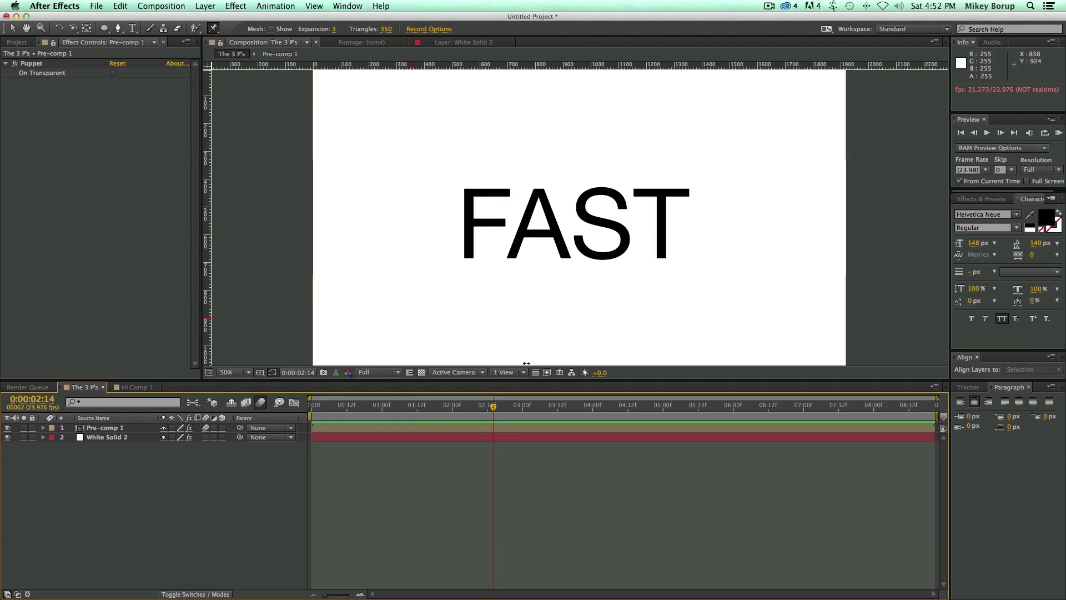
left_click_drag(435, 406, 479, 405)
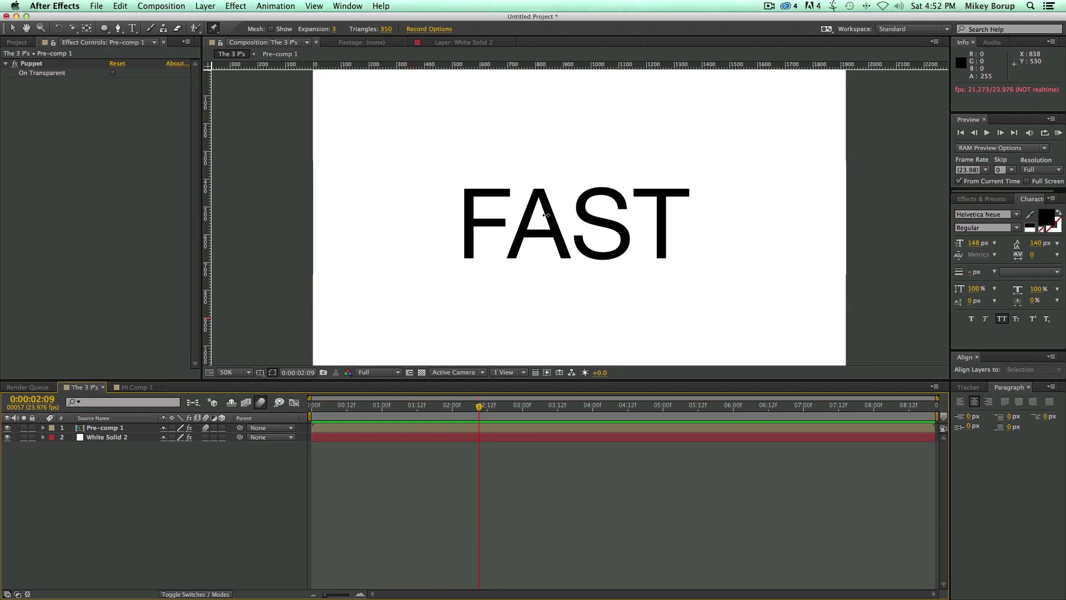
left_click_drag(462, 405, 350, 401)
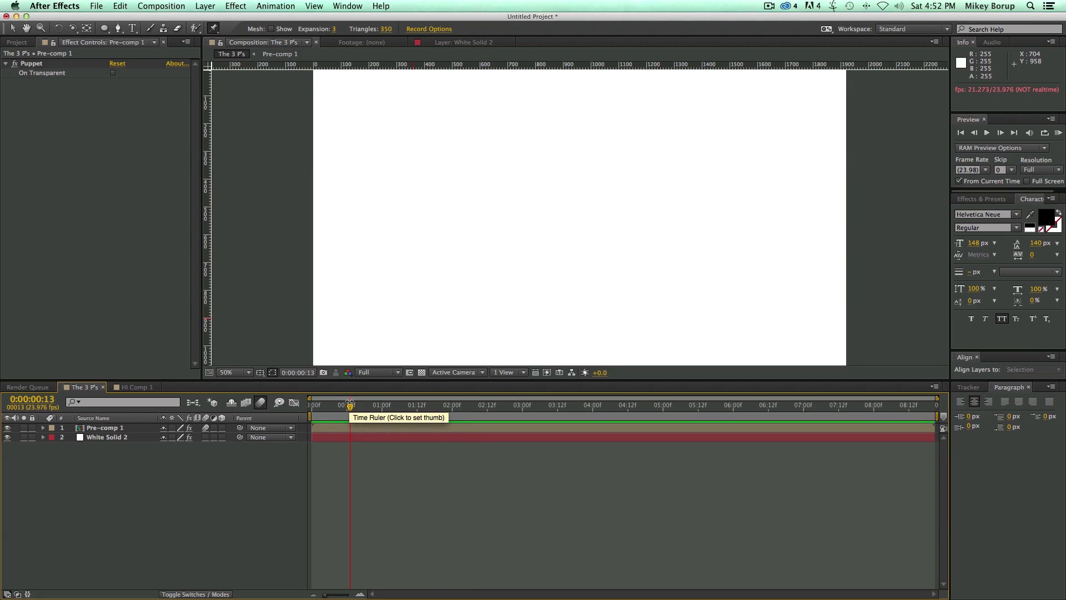